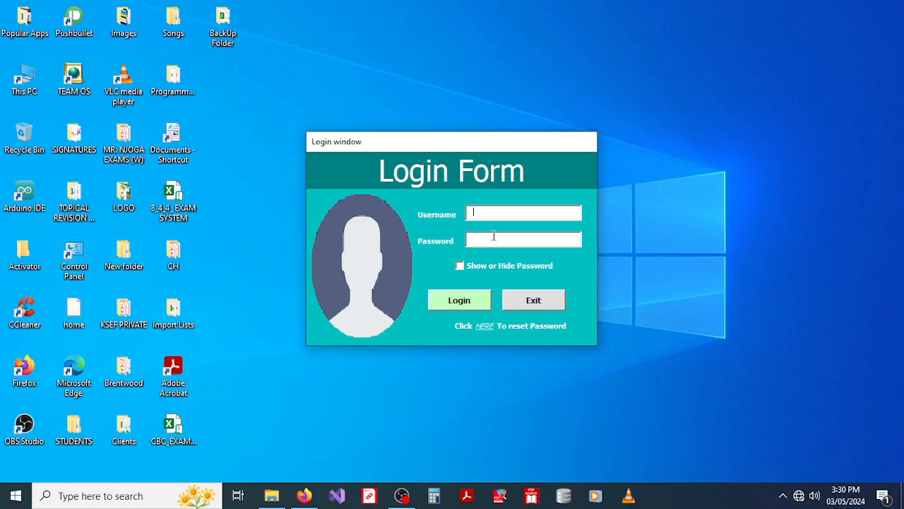
Step: Log in to the CBC Exams Management System with the administrator username and password
type("admin")
type("*****")
type("****")
left_click(460, 300)
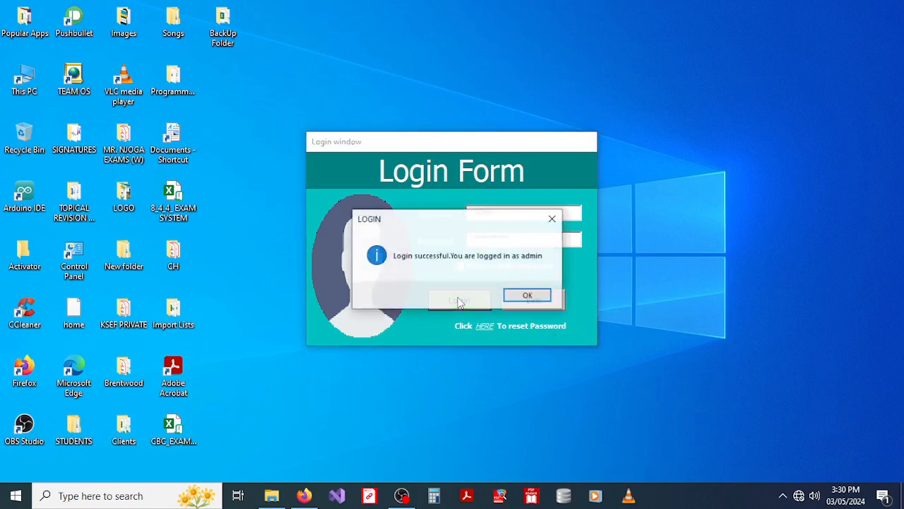
left_click(519, 296)
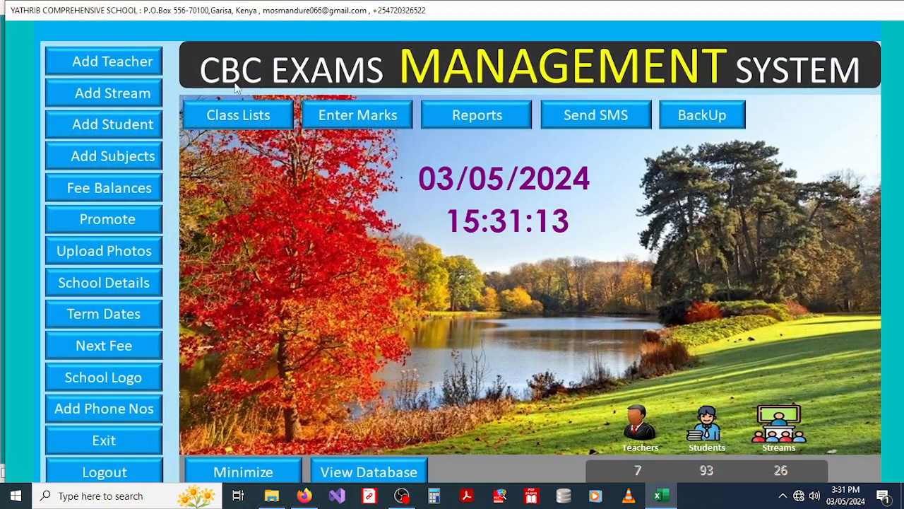
left_click(107, 63)
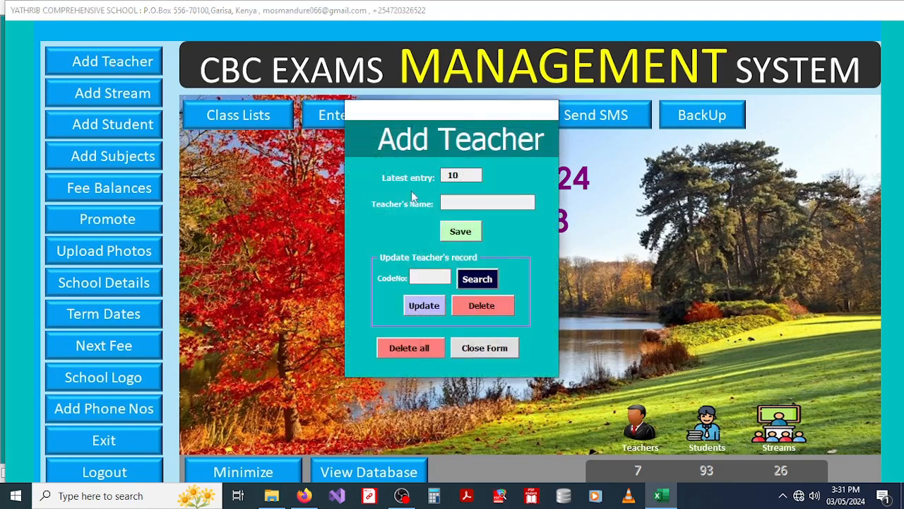
left_click(429, 276)
type("2")
left_click(470, 278)
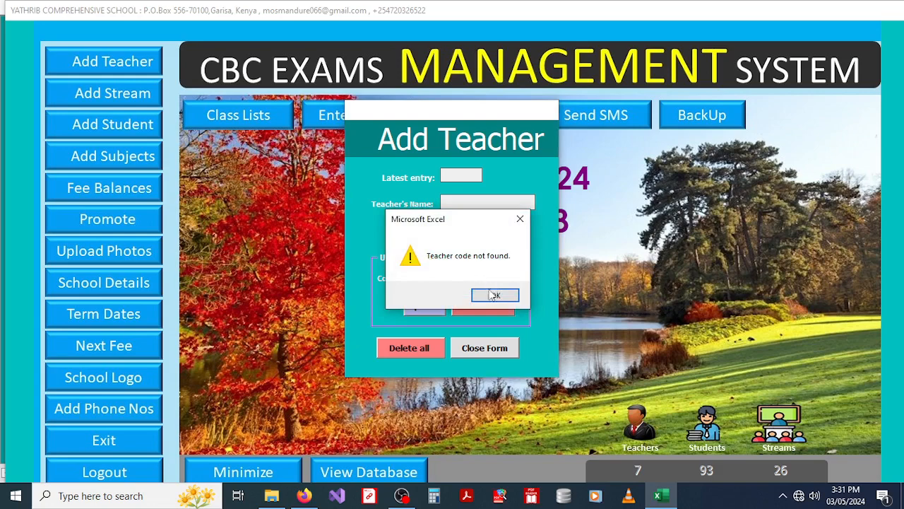
left_click(493, 295)
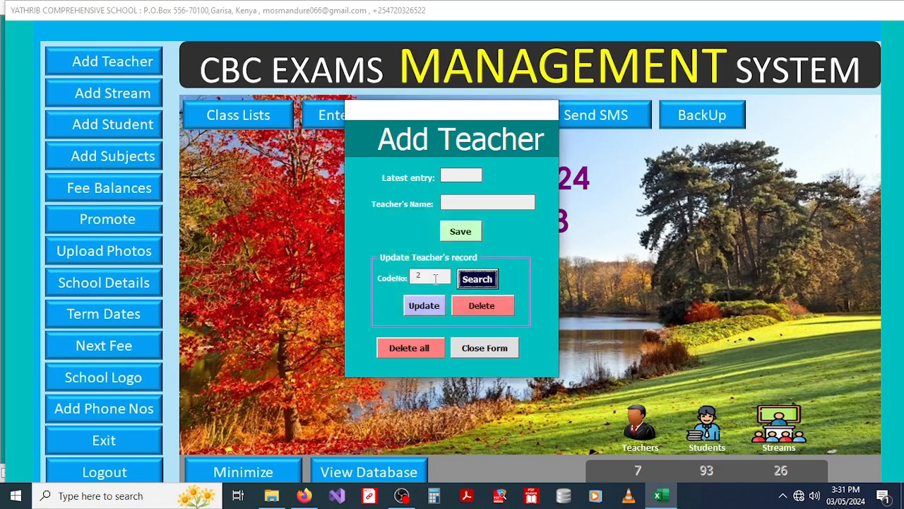
left_click_drag(435, 279, 368, 280)
type("6")
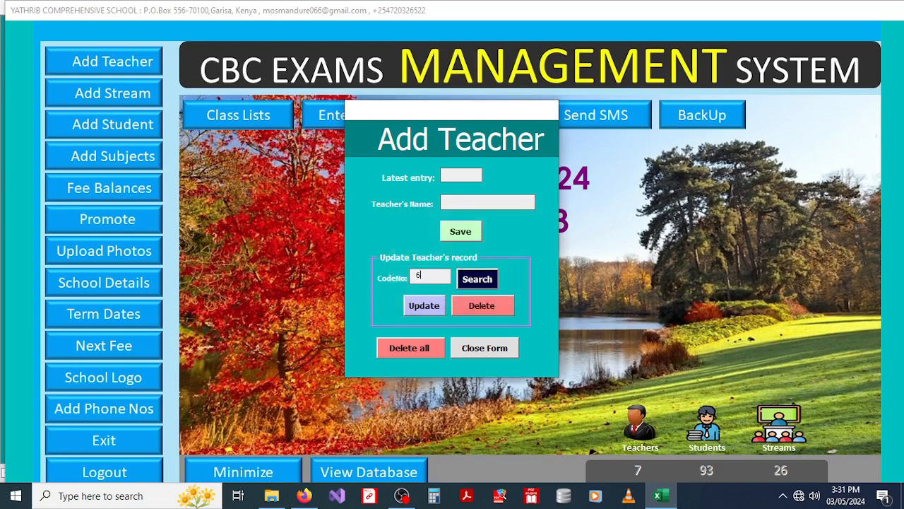
left_click(478, 280)
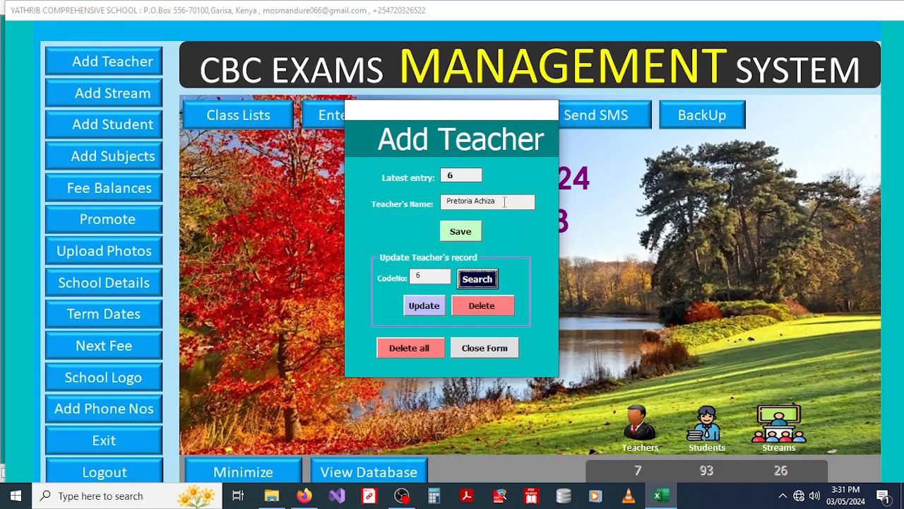
left_click_drag(505, 202, 424, 202)
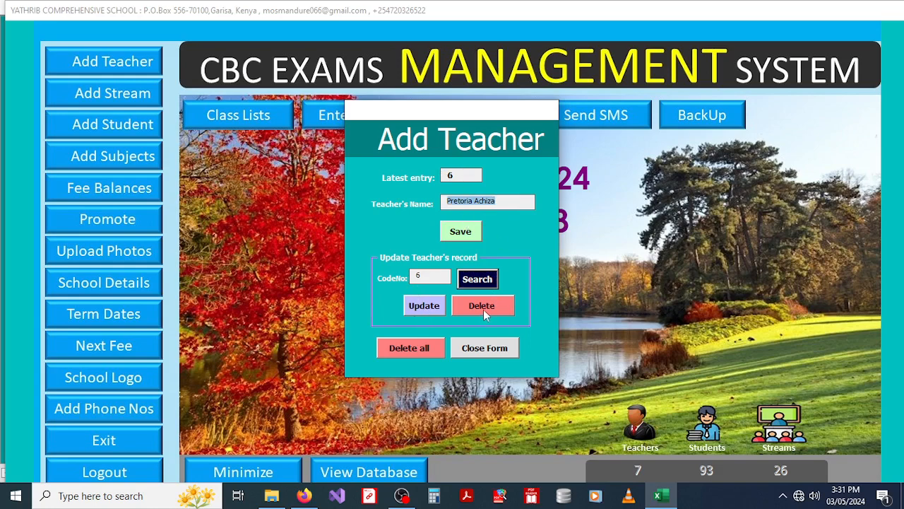
left_click(484, 348)
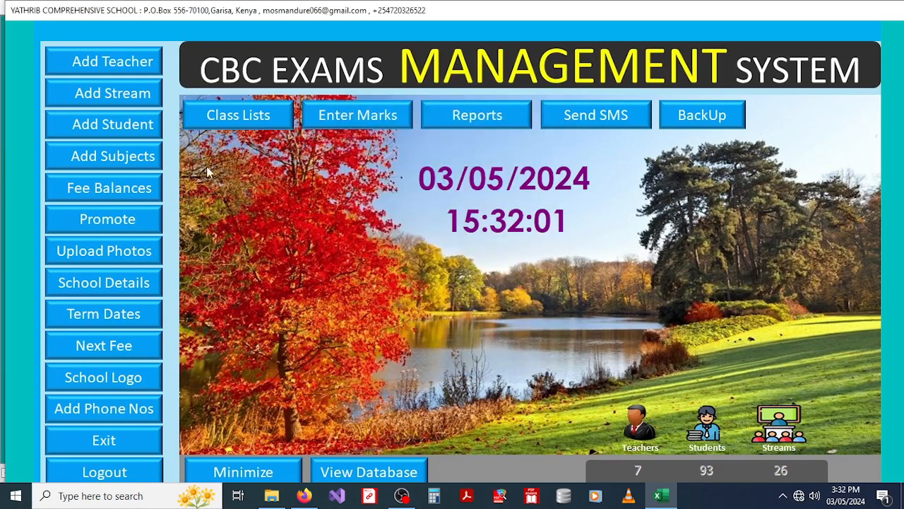
left_click(101, 97)
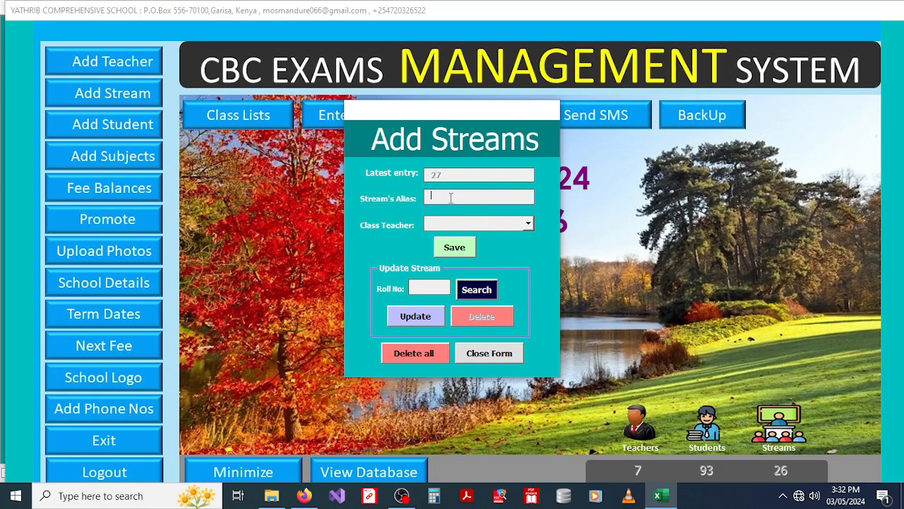
type("G 1 A")
key("BackSpace")
key("BackSpace")
key("BackSpace")
key("BackSpace")
key("BackSpace")
type("G 7 C")
left_click(528, 222)
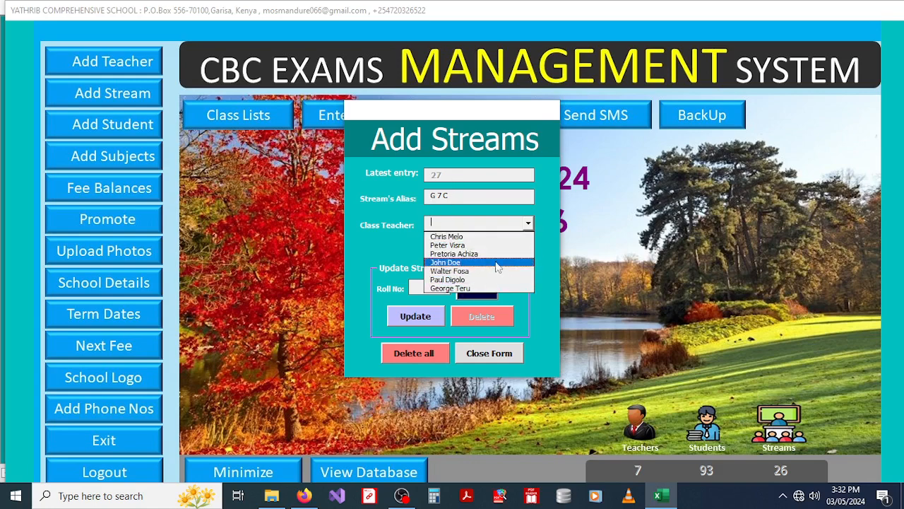
left_click(469, 262)
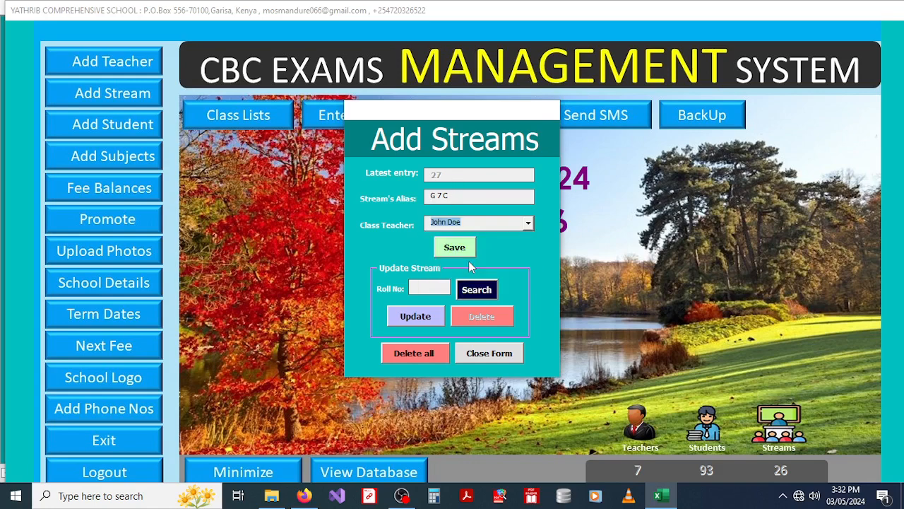
left_click(433, 287)
type("10")
left_click(483, 296)
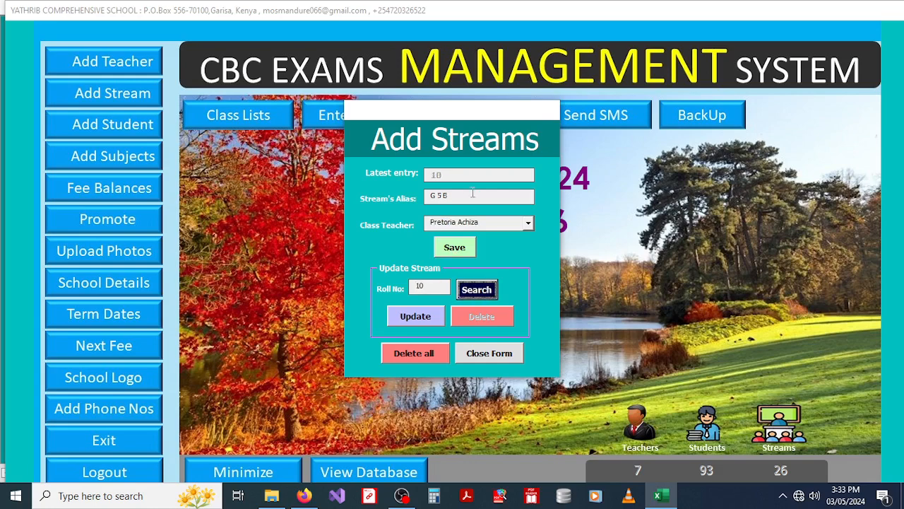
left_click(530, 224)
left_click(462, 251)
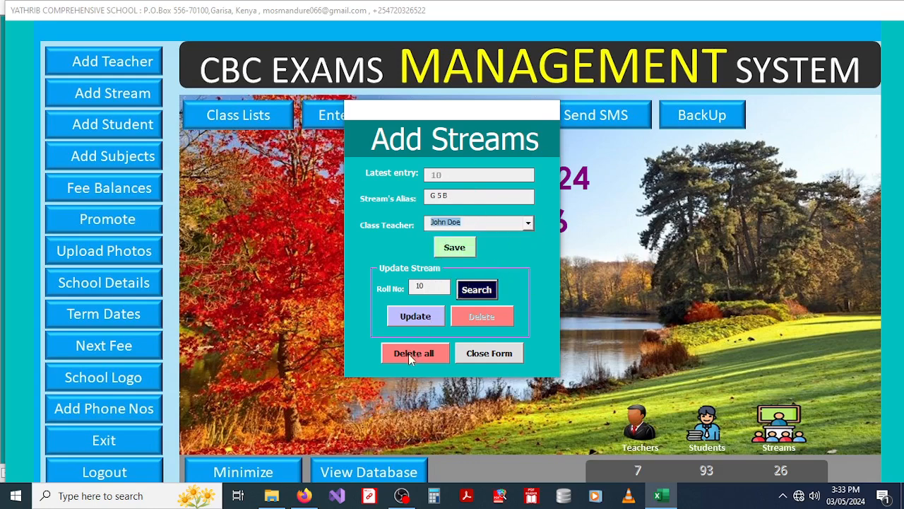
left_click(482, 354)
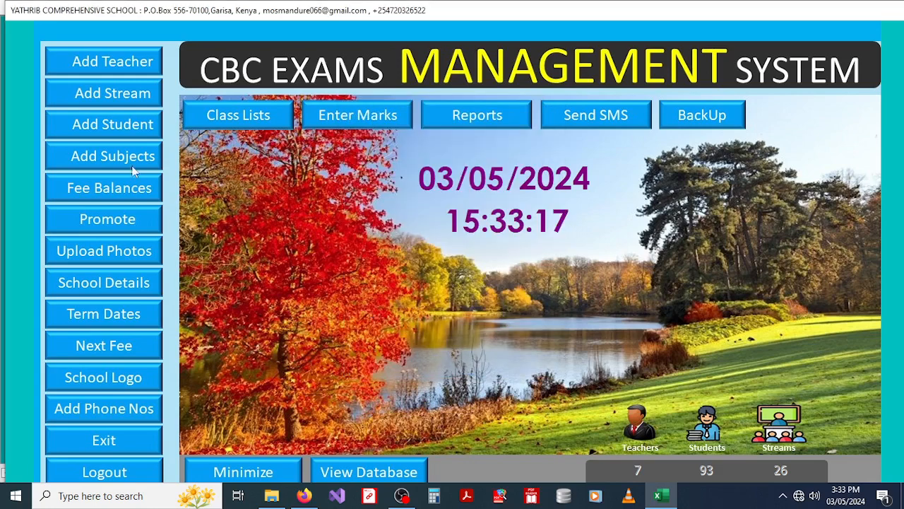
Step: In Add Student, enter class PP2, admission number 1220 and stream G 3 A
left_click(95, 124)
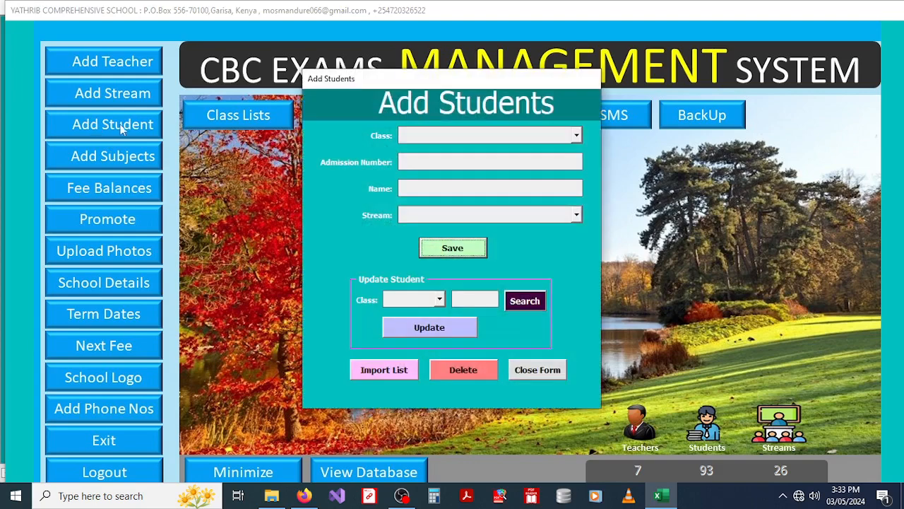
left_click(576, 136)
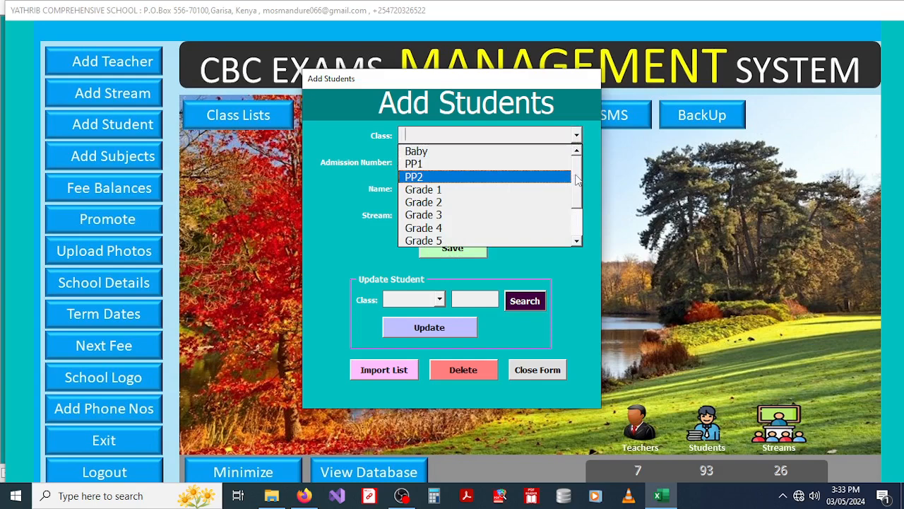
left_click(576, 208)
left_click_drag(576, 205, 578, 177)
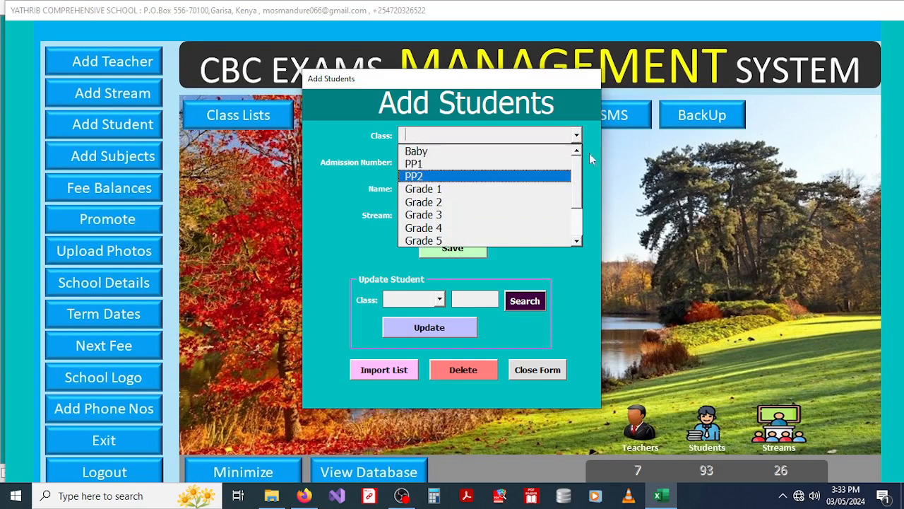
left_click(597, 146)
left_click(577, 135)
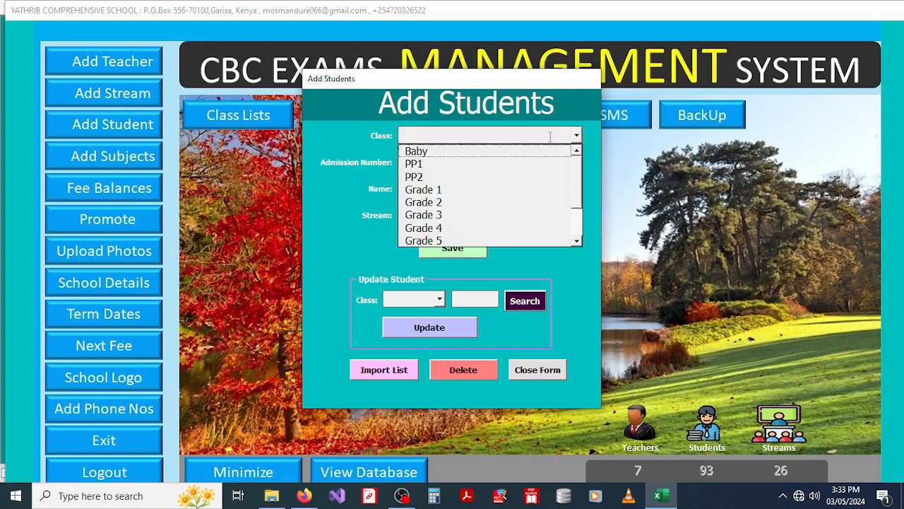
left_click(444, 176)
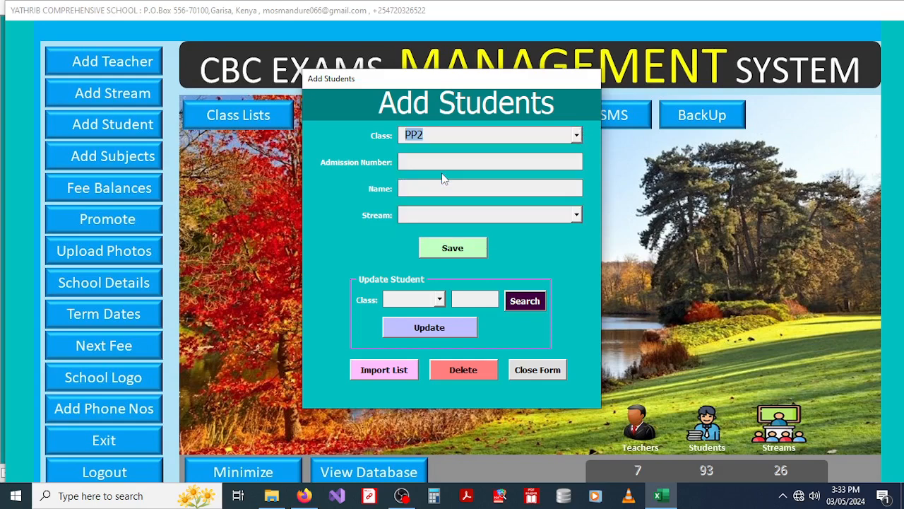
left_click(422, 159)
type("1220")
left_click(420, 186)
left_click(576, 216)
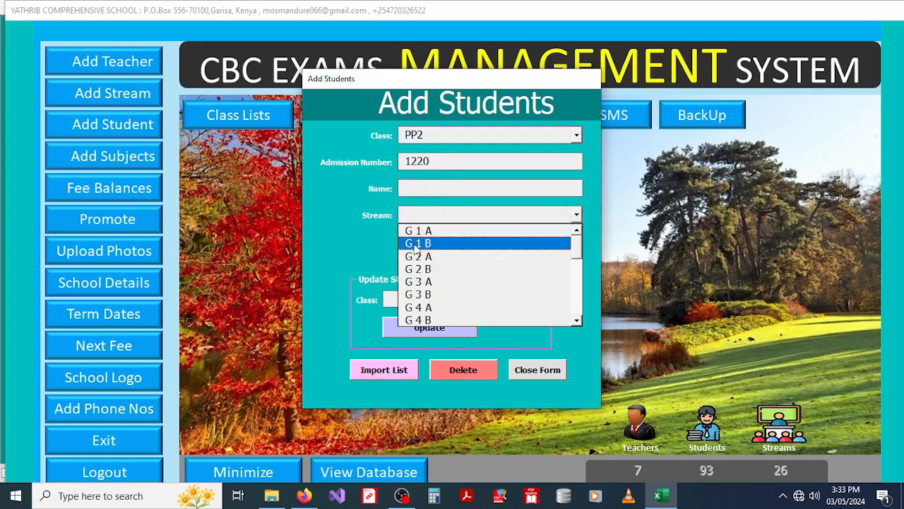
left_click(438, 282)
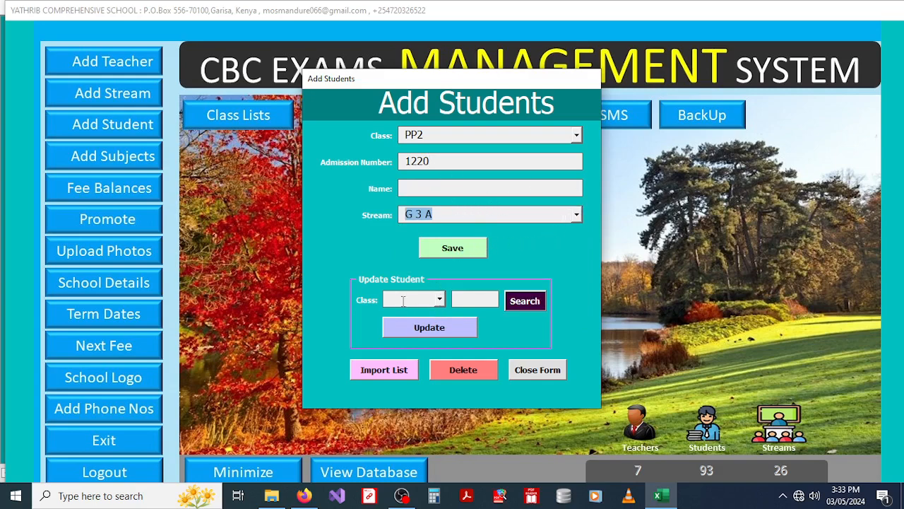
Step: Look up admission number 1223 in Grade 2 and dismiss the not-found message
left_click(439, 301)
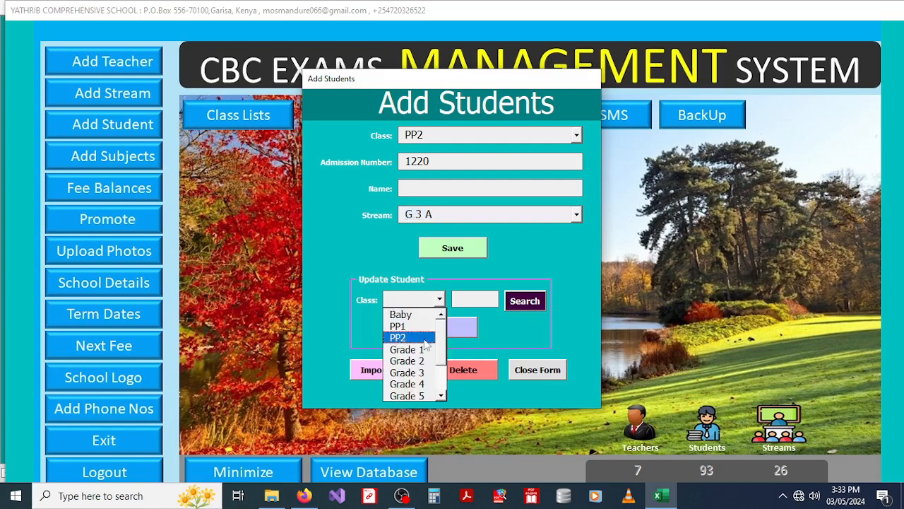
left_click(413, 364)
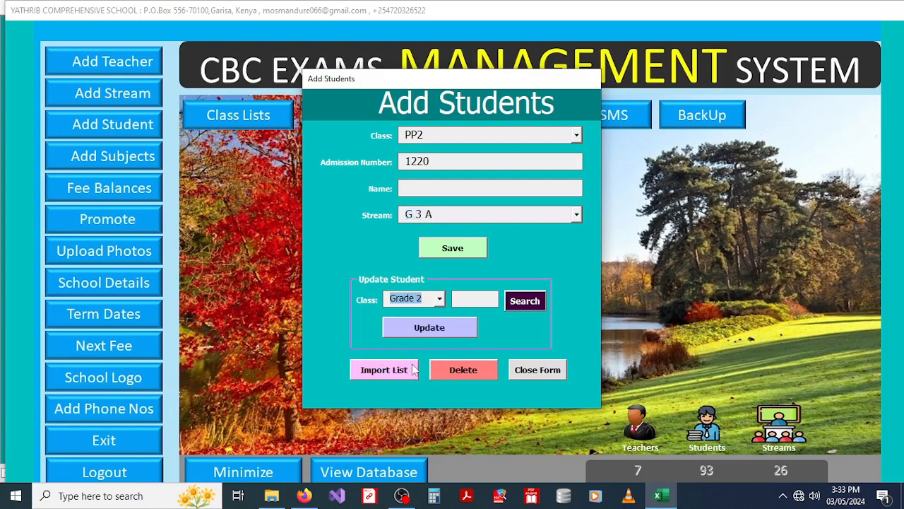
left_click(472, 300)
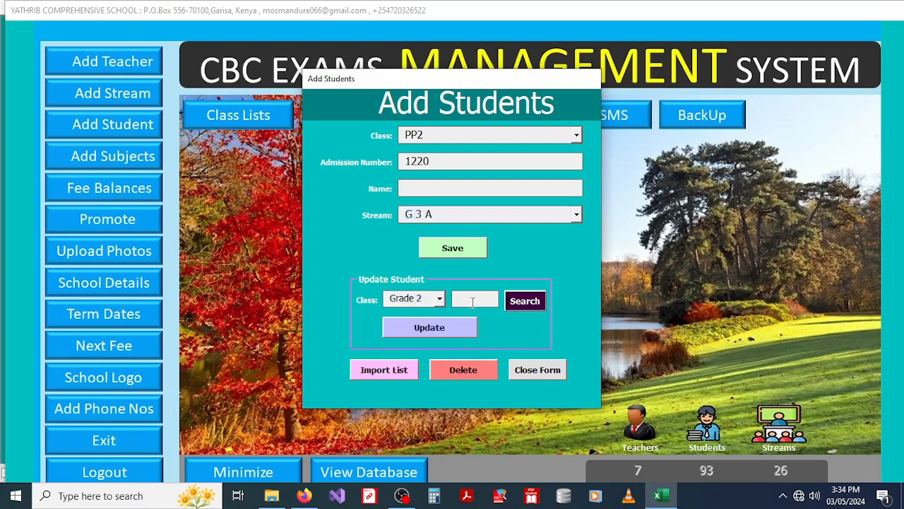
type("1223")
left_click(535, 301)
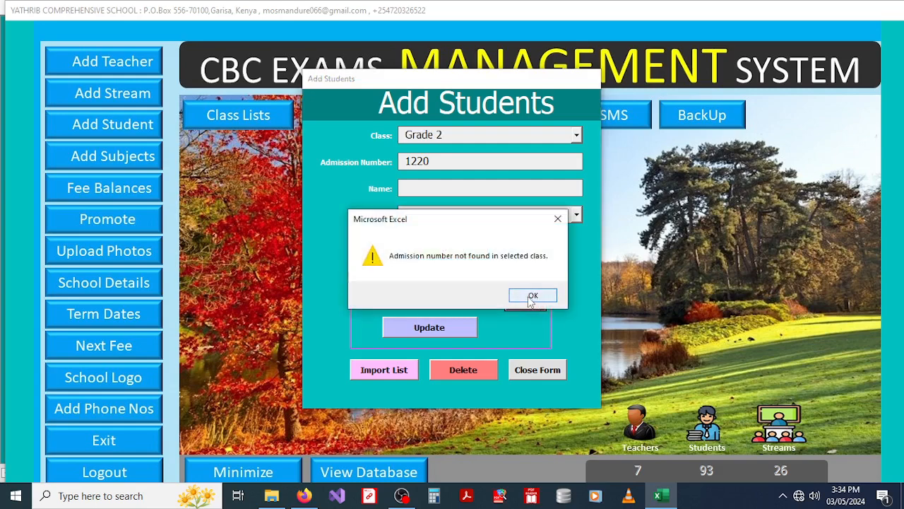
left_click(533, 296)
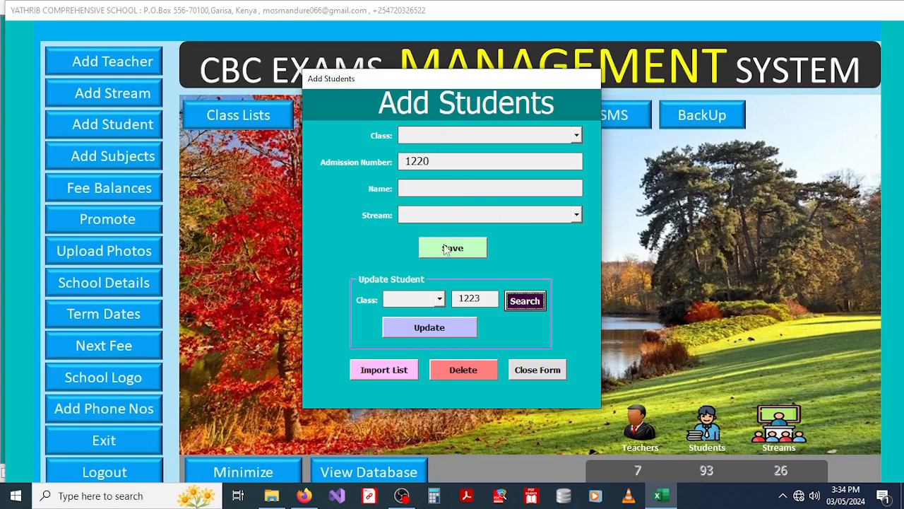
Step: Look up Grade 4 admission number 1240 to load the student in stream G 4 A
left_click(439, 300)
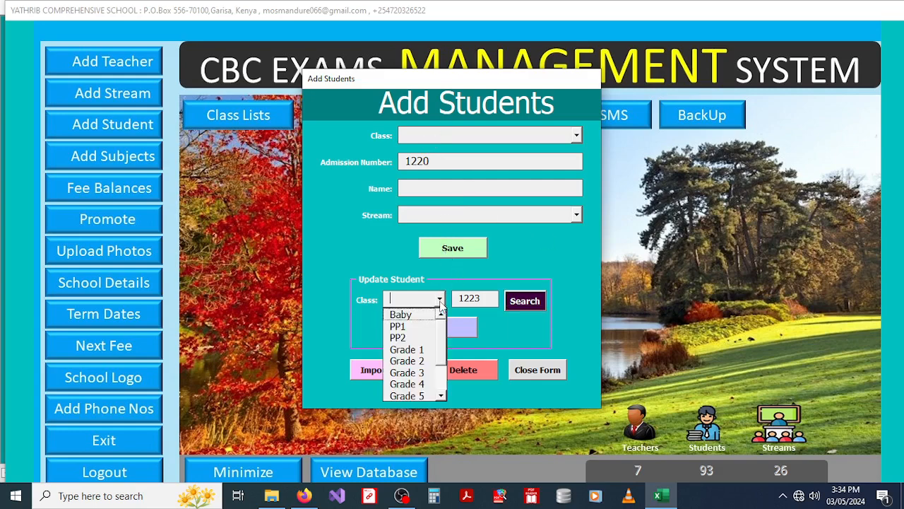
left_click(414, 383)
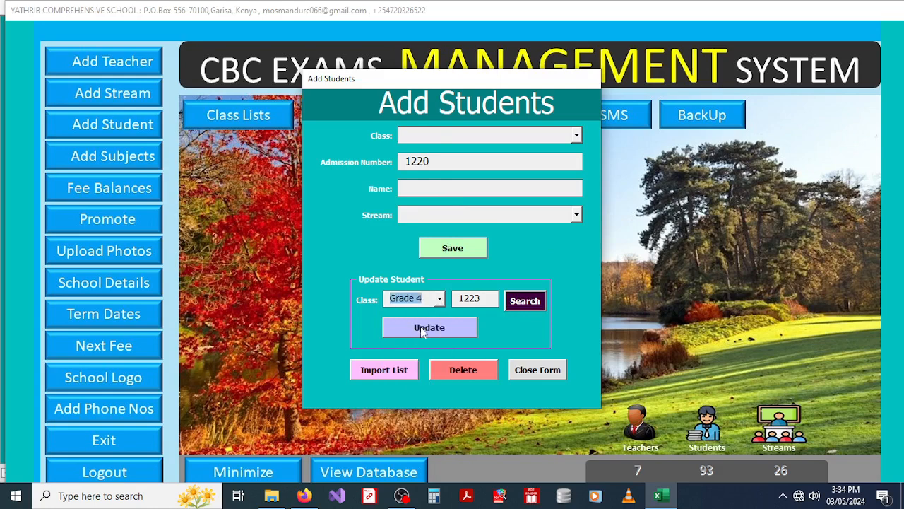
left_click(481, 298)
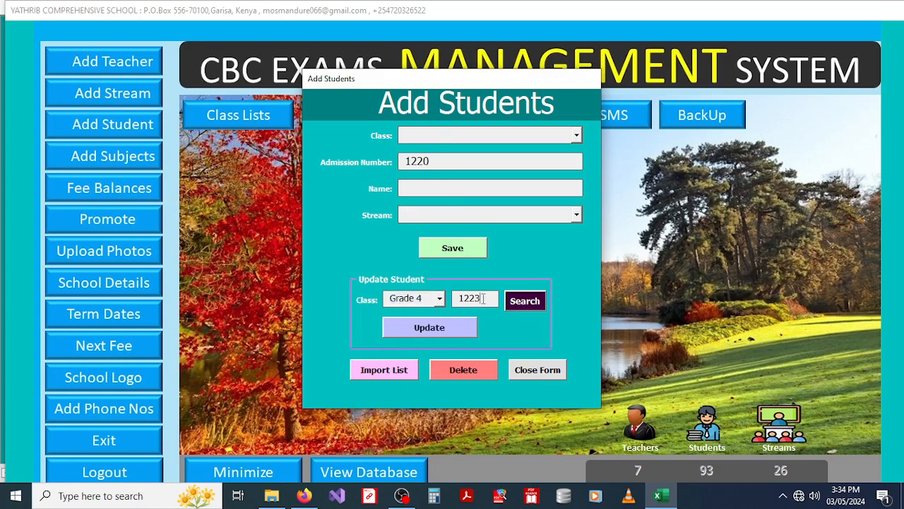
left_click_drag(483, 298, 460, 298)
type("1240")
left_click(526, 302)
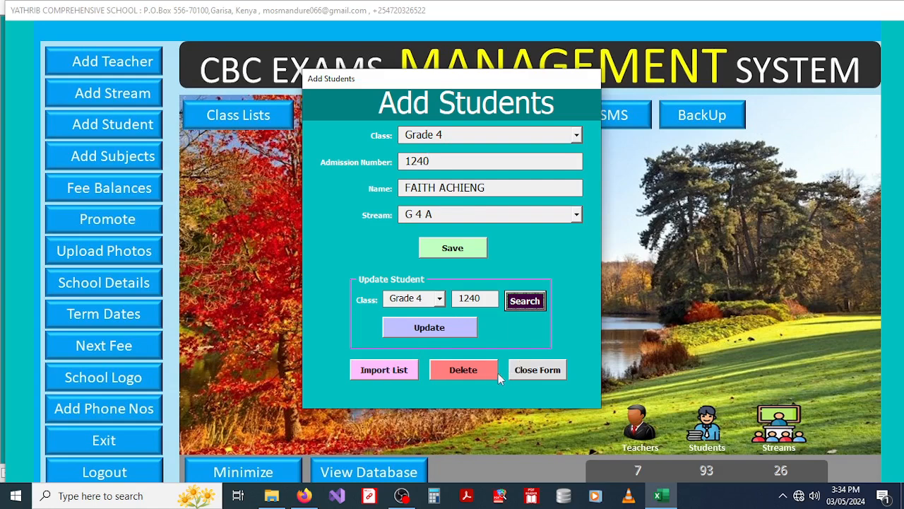
Step: Choose Grade 7 for a class-list import and acknowledge the ADM, NAME, STREAM format reminder
left_click(387, 370)
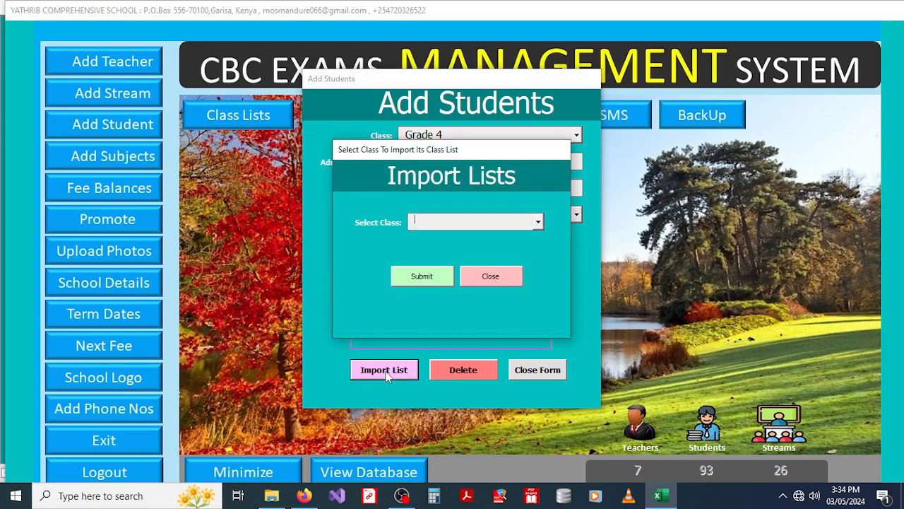
left_click(539, 224)
left_click_drag(541, 238, 540, 286)
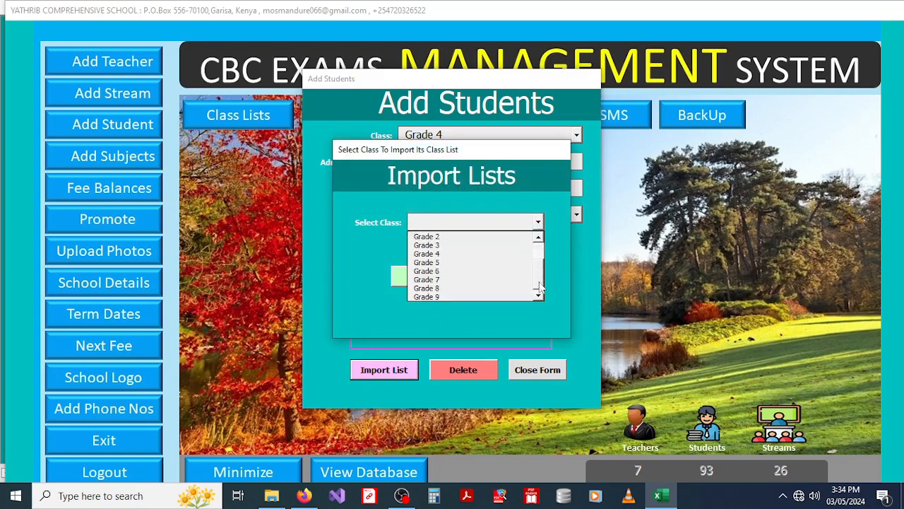
left_click(438, 279)
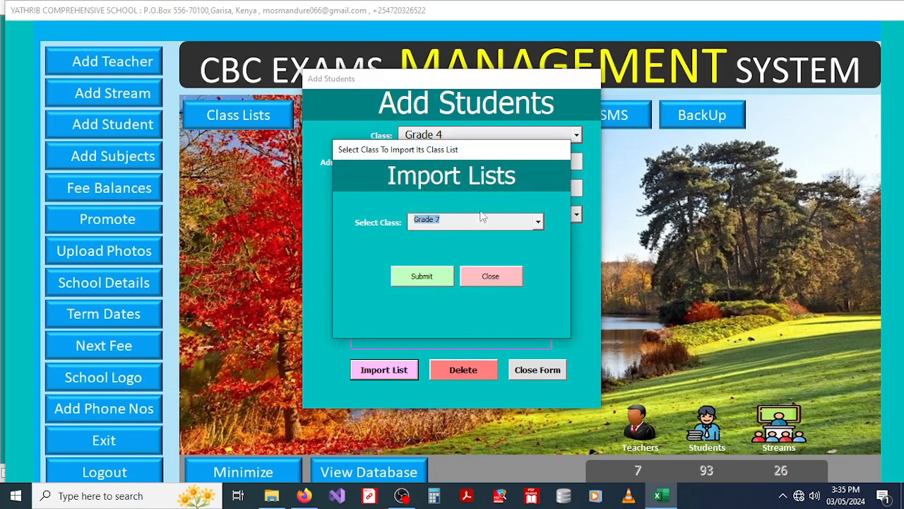
left_click(416, 278)
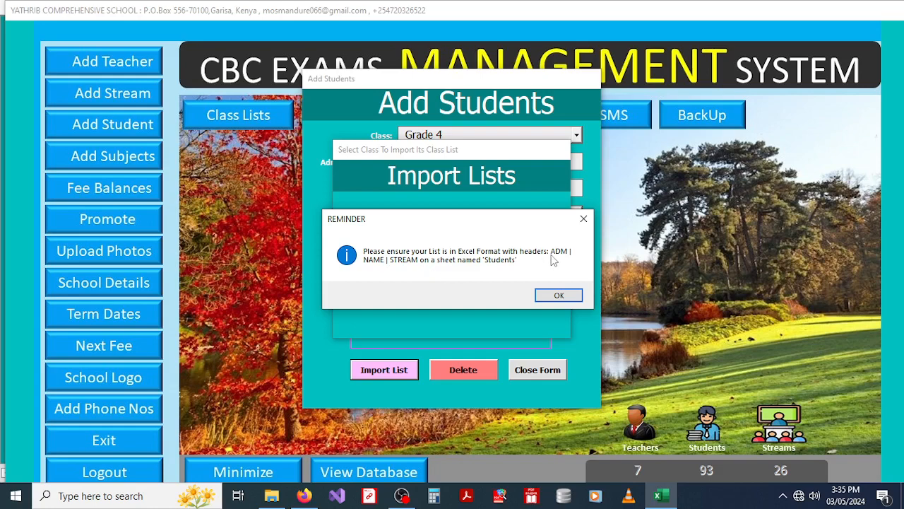
left_click(557, 296)
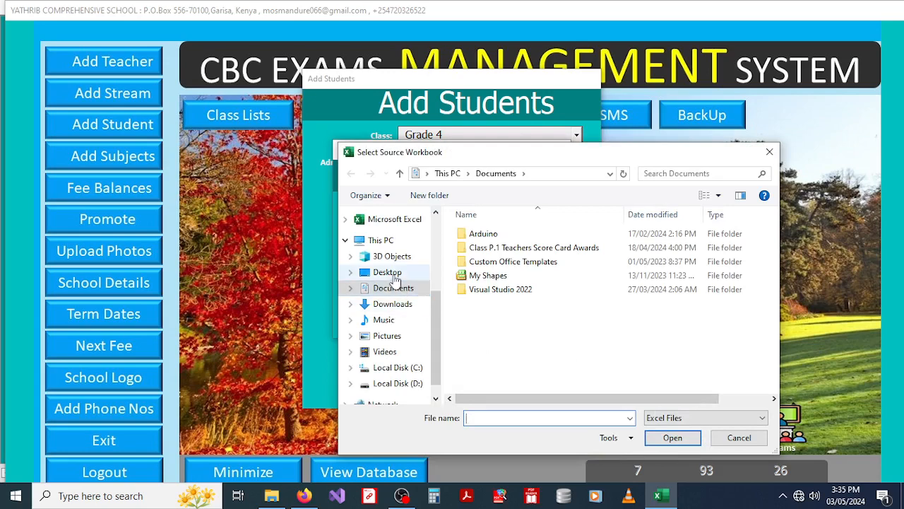
Step: Select the Grade 7 List workbook from Desktop > Import Lists as the source
left_click(387, 274)
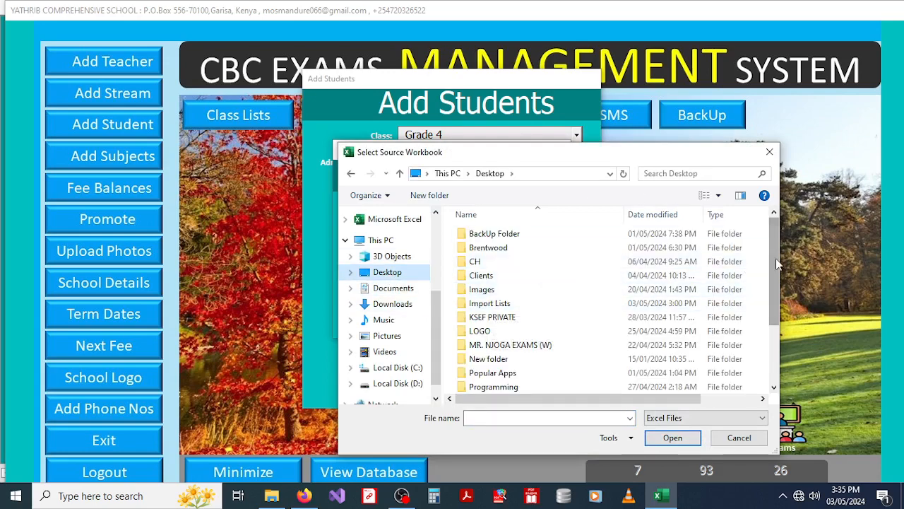
scroll(776, 265, "down", 1)
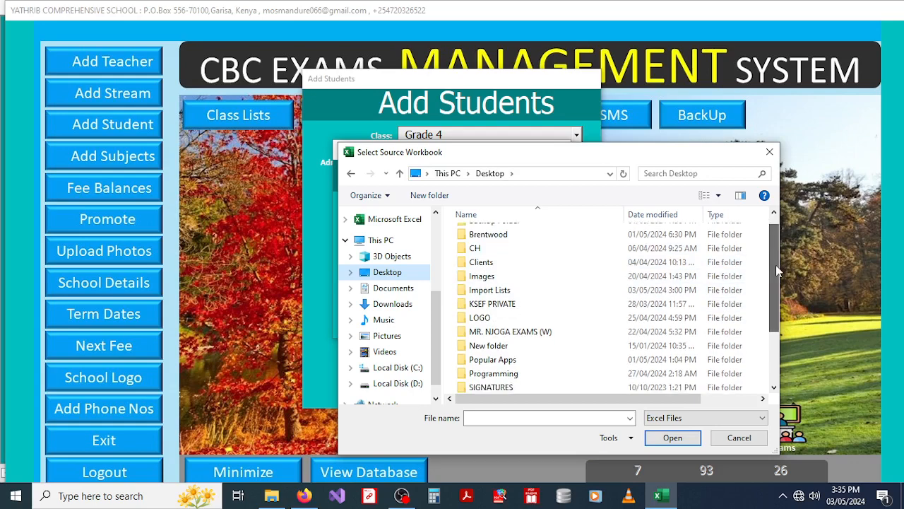
left_click(518, 297)
double_click(518, 297)
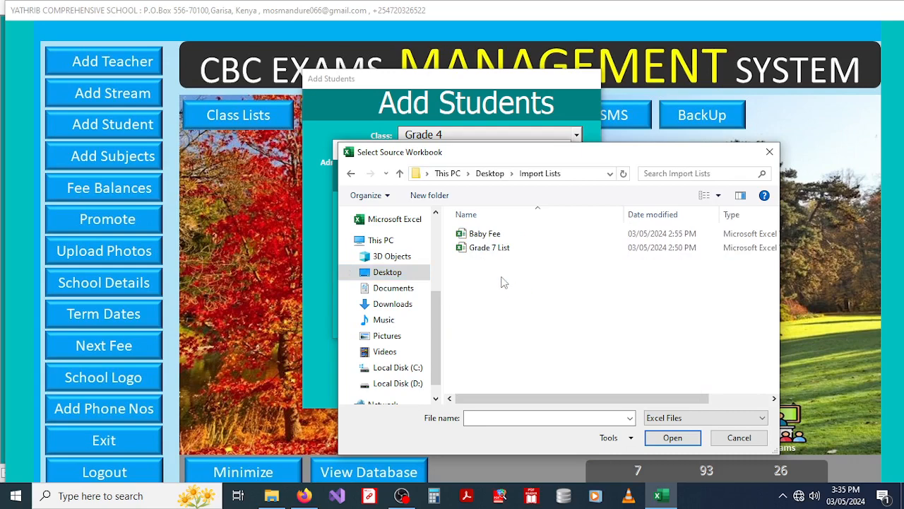
left_click(496, 249)
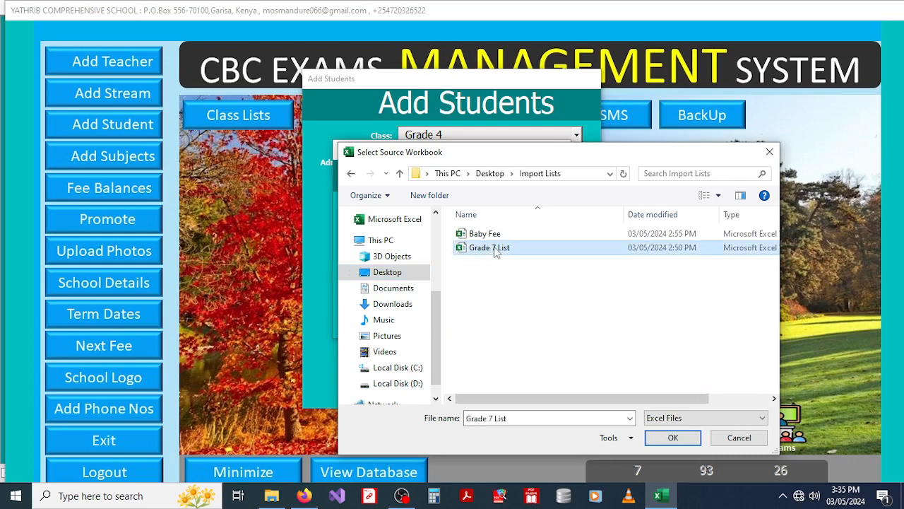
left_click(671, 438)
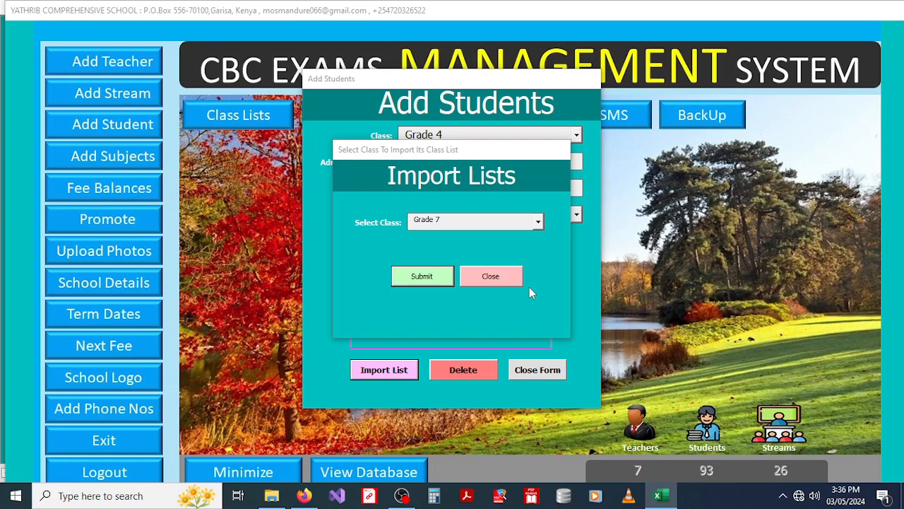
Step: Validate the successful Grade 7 import and close the import and student forms
left_click(401, 495)
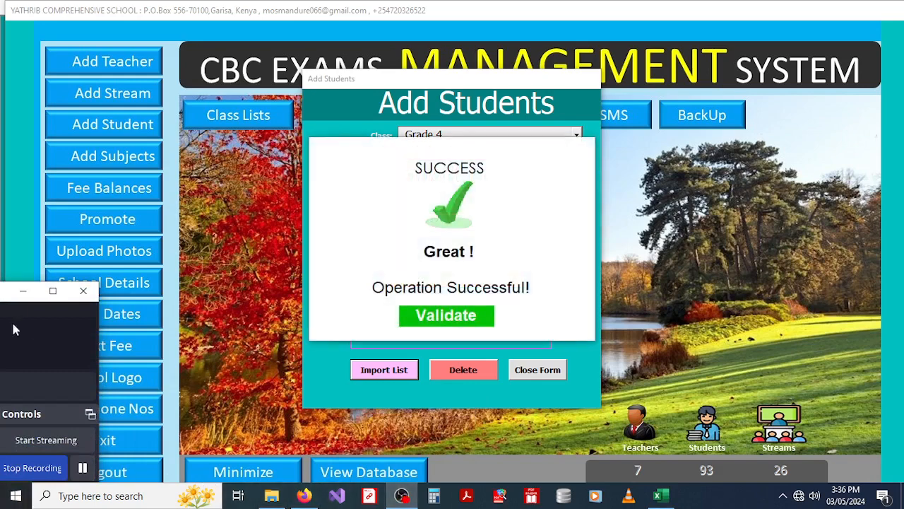
left_click(22, 291)
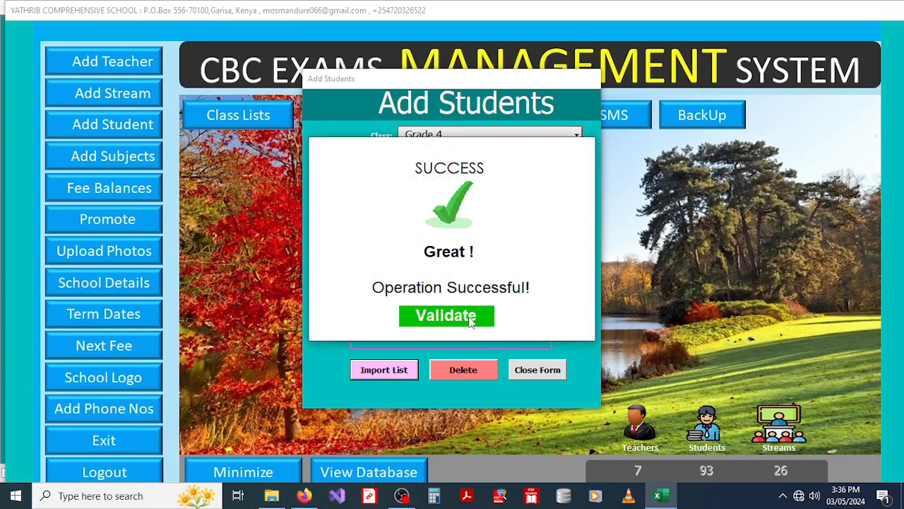
left_click(433, 312)
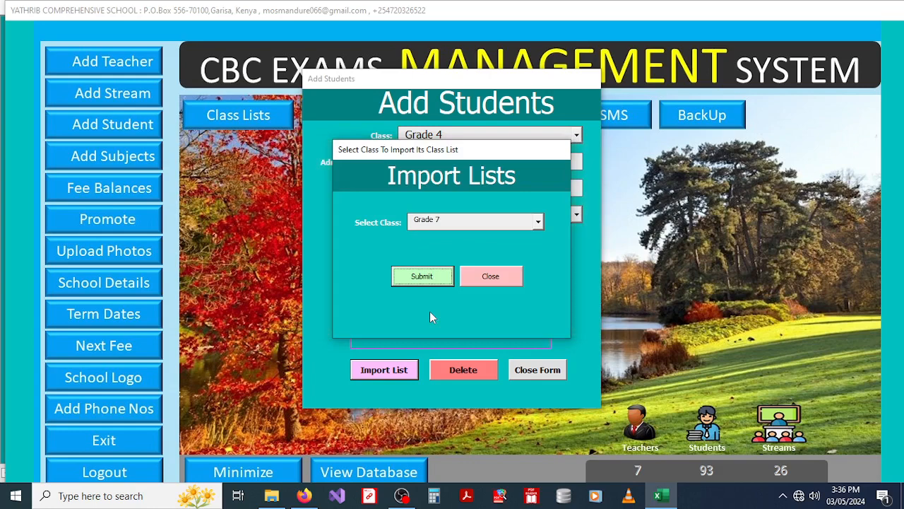
left_click(513, 281)
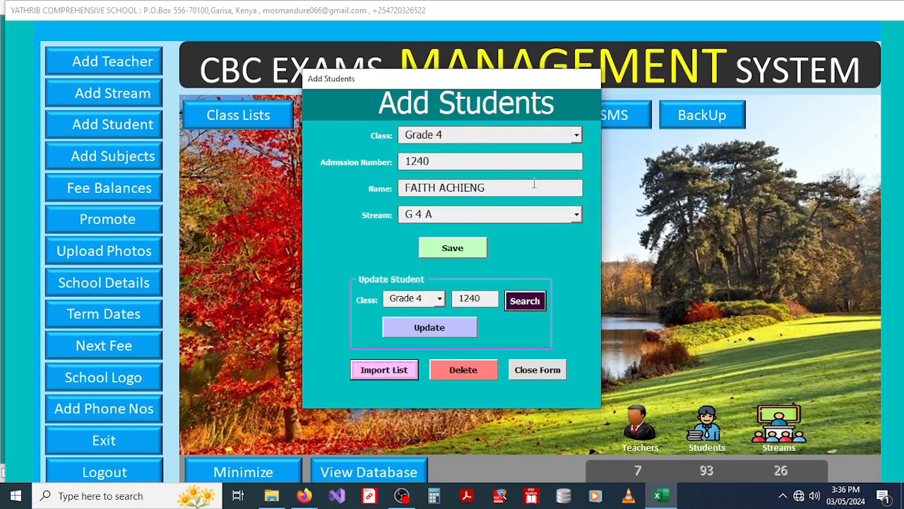
left_click(542, 373)
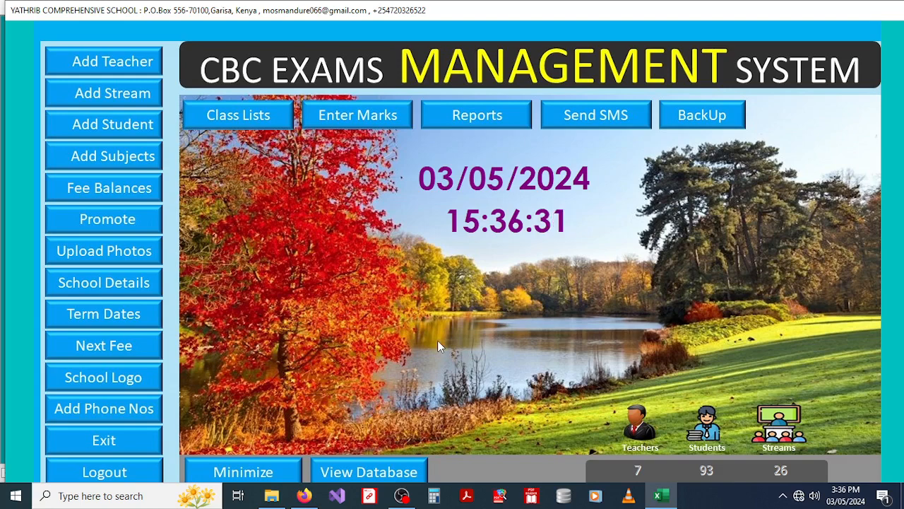
Step: Open the Add Subjects form from the left panel
left_click(103, 160)
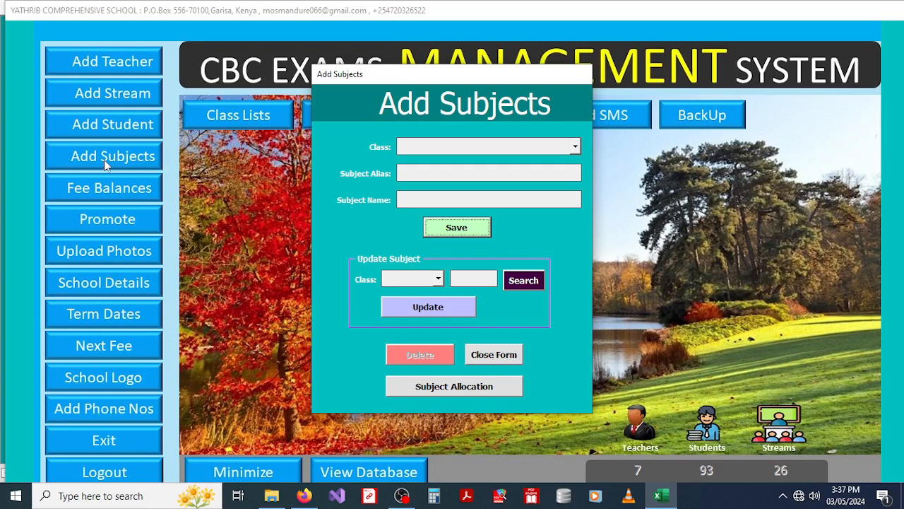
Step: Enter a Grade 1 subject with alias ENG and name ENGLISH
left_click(575, 147)
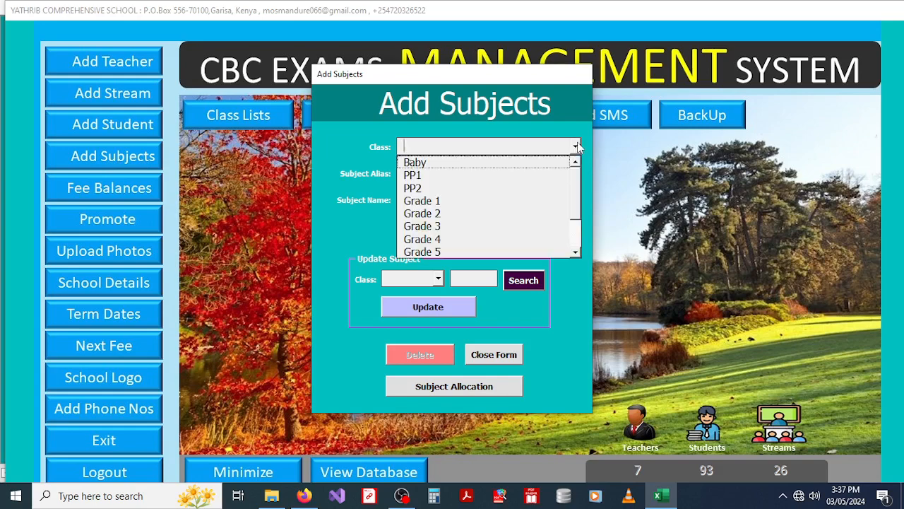
left_click(437, 202)
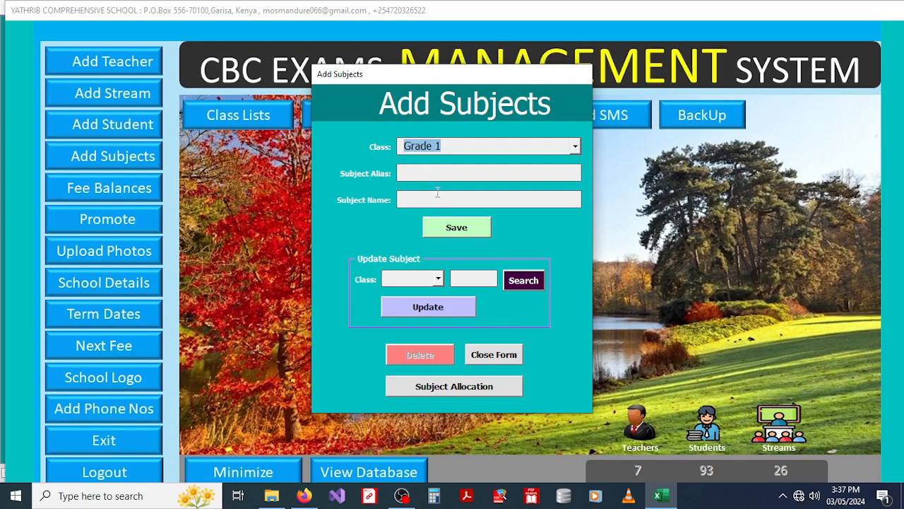
left_click(431, 172)
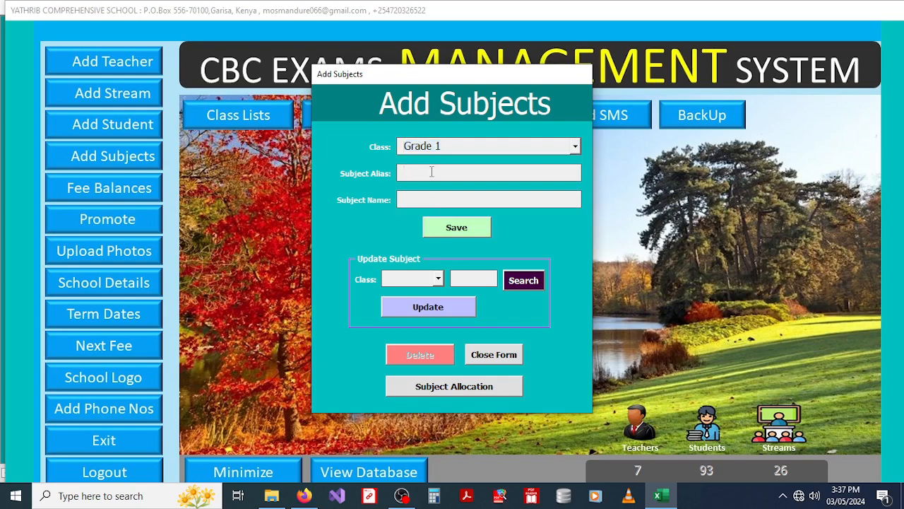
type("ENG")
left_click(431, 197)
type("ENGLISH")
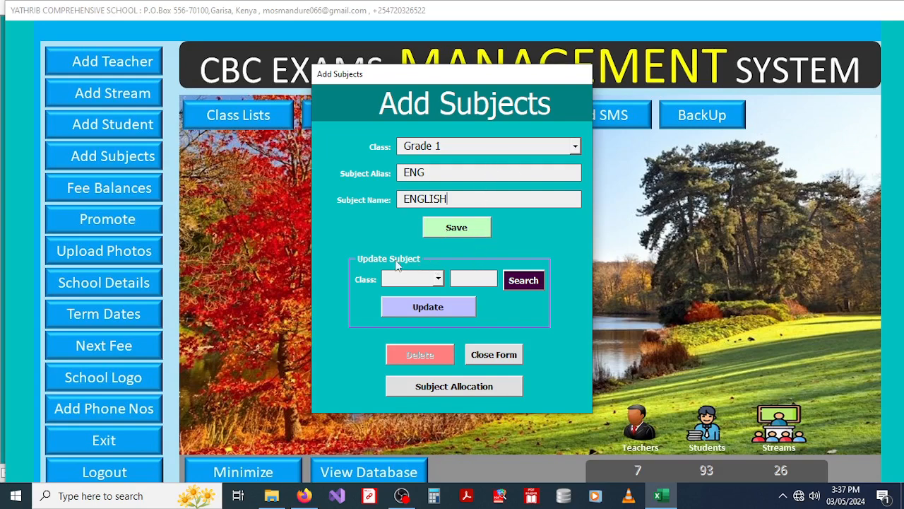
Step: Choose Grade 4 under Update Subject for a subject lookup
left_click(438, 281)
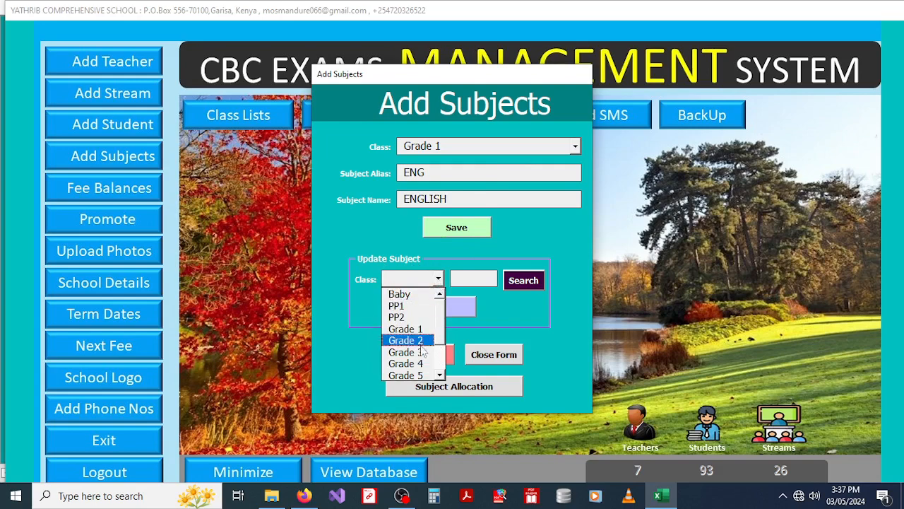
left_click(407, 363)
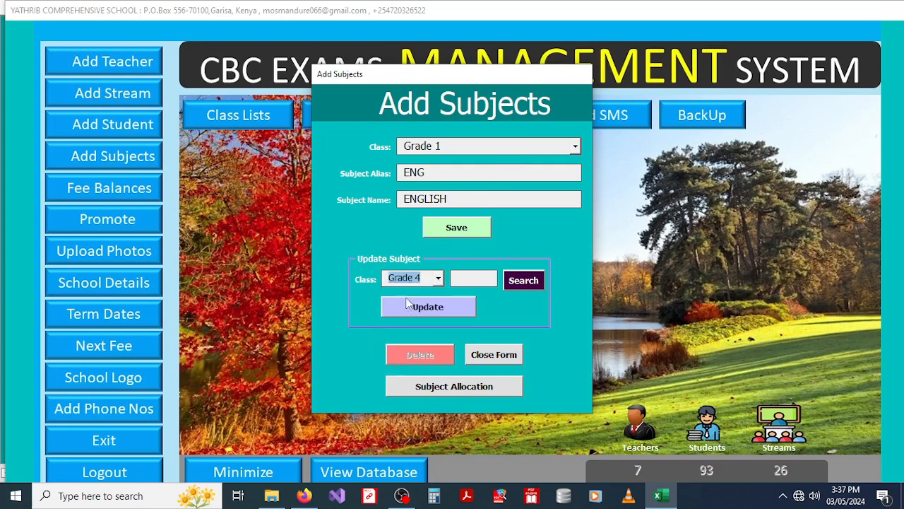
left_click(464, 279)
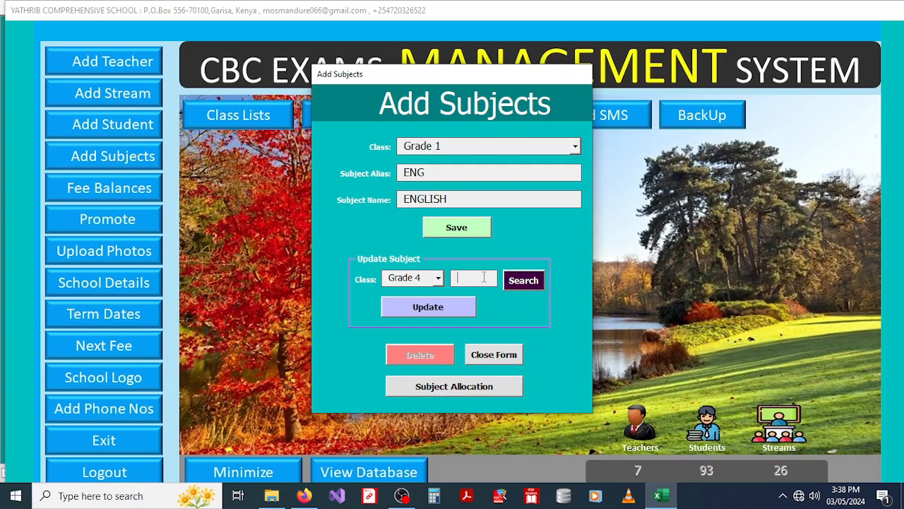
Step: View the Grade 2 and Grade 9 subject-teacher allocations, then cancel the allocation window
left_click(449, 389)
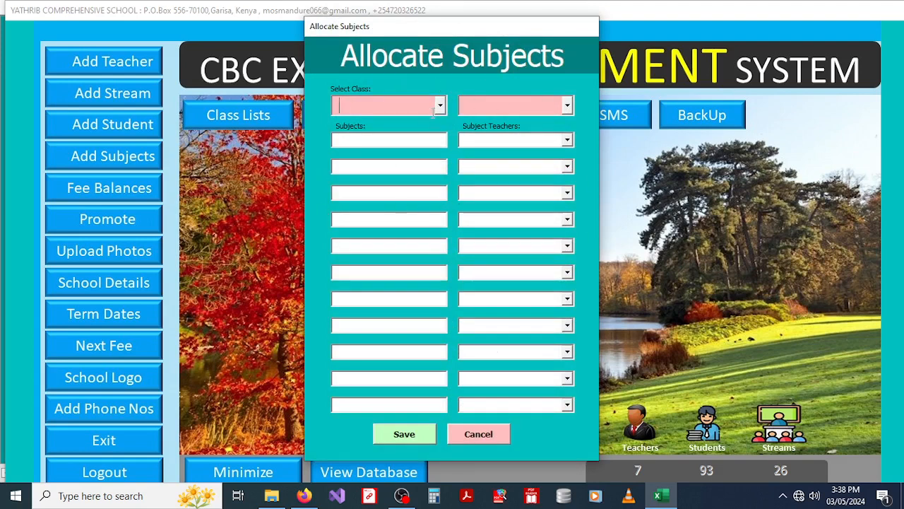
left_click(439, 106)
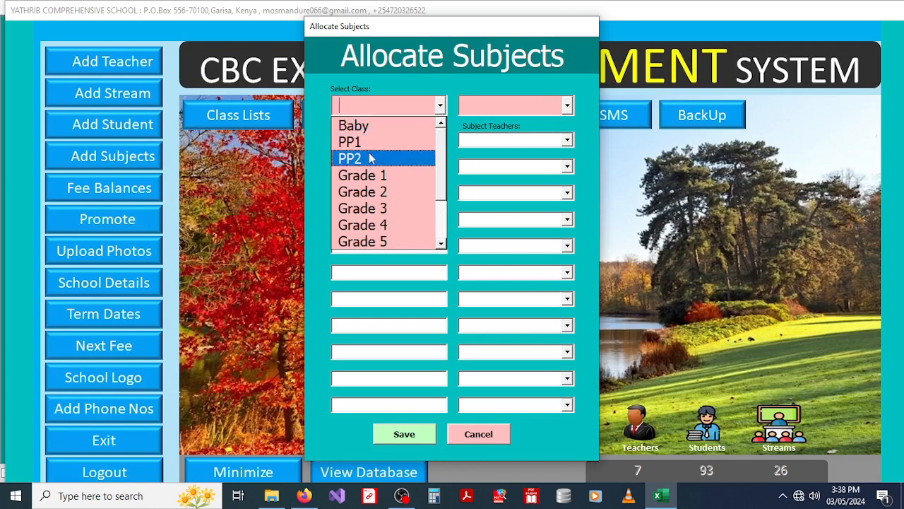
left_click(369, 196)
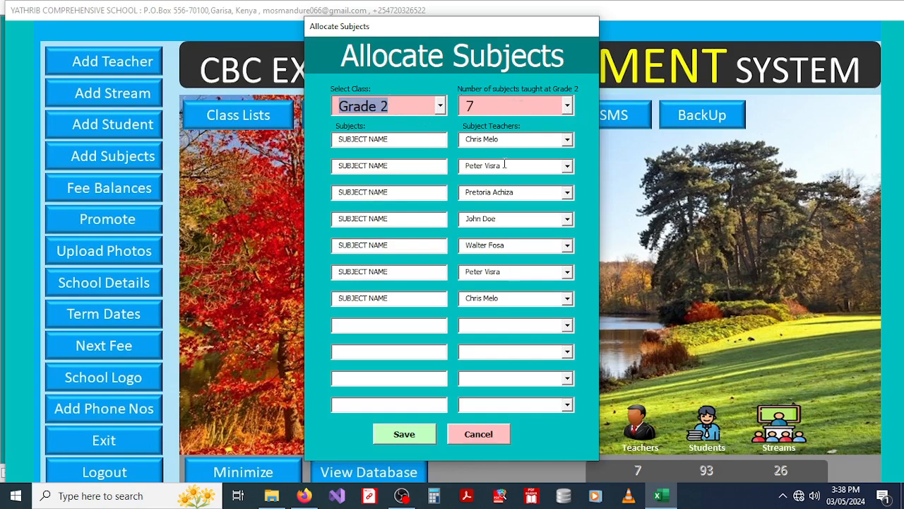
left_click(440, 106)
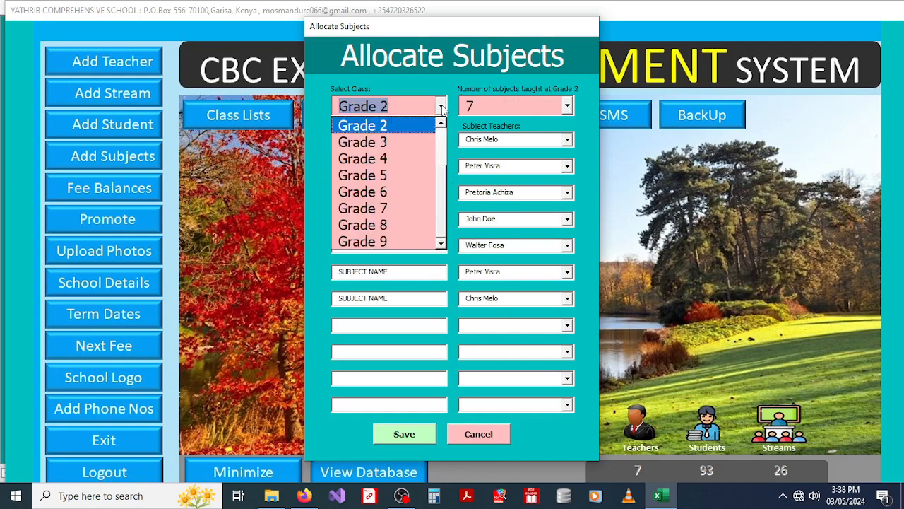
left_click(368, 243)
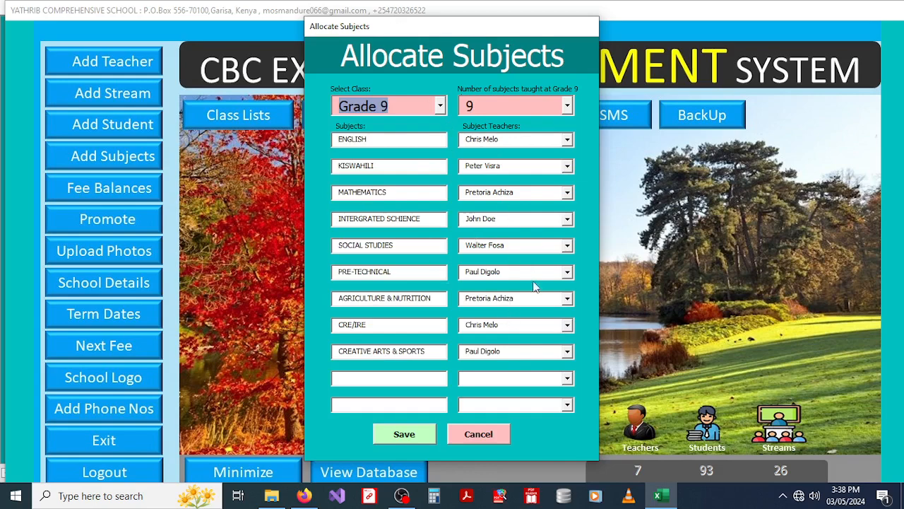
left_click(486, 431)
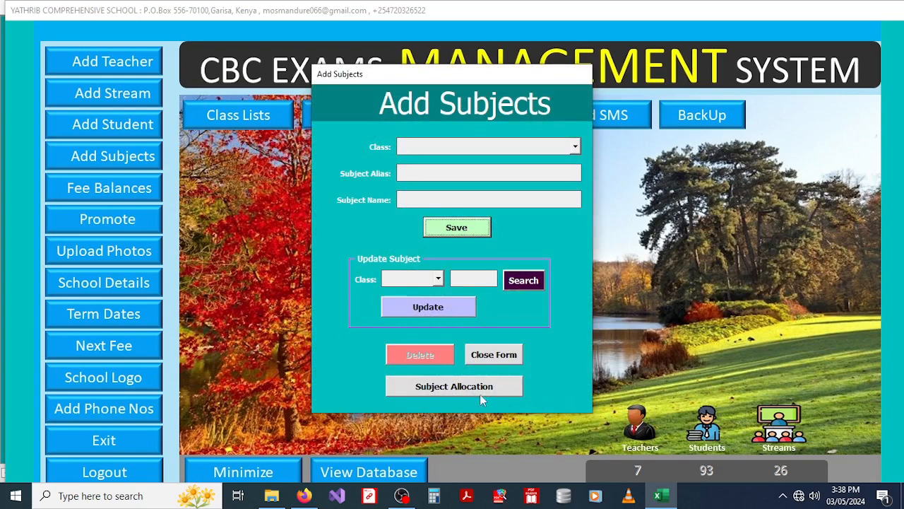
Step: Close Add Subjects and open the Import Fee Arreas form via Fee Balances
left_click(487, 355)
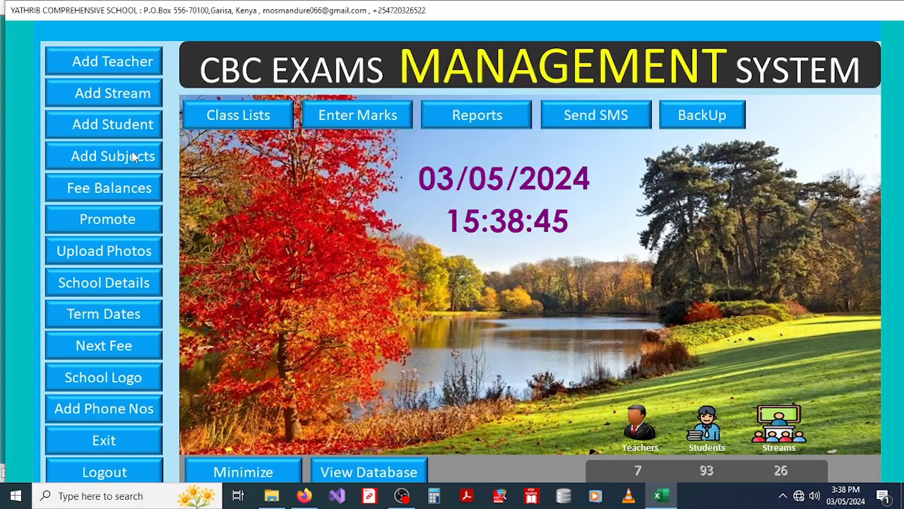
left_click(98, 187)
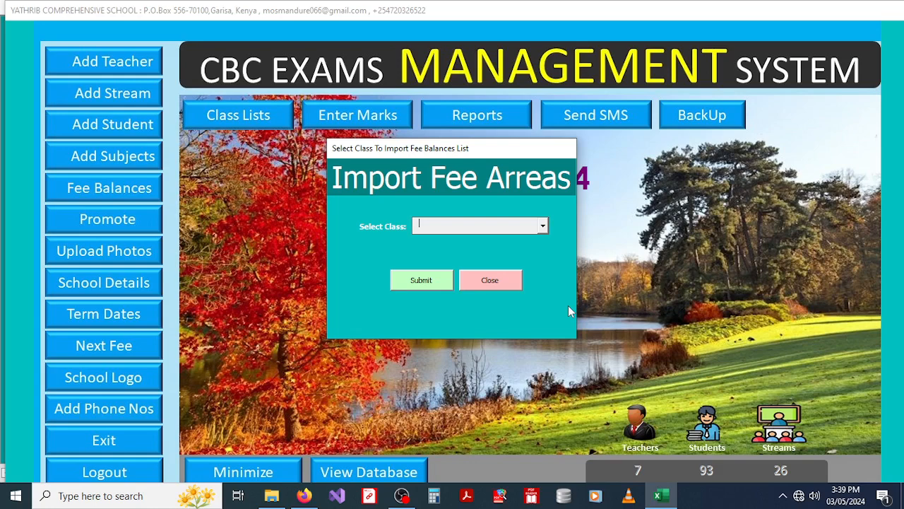
Step: Import Baby class fee balances from the Baby Fee workbook, then close the import form
left_click(542, 228)
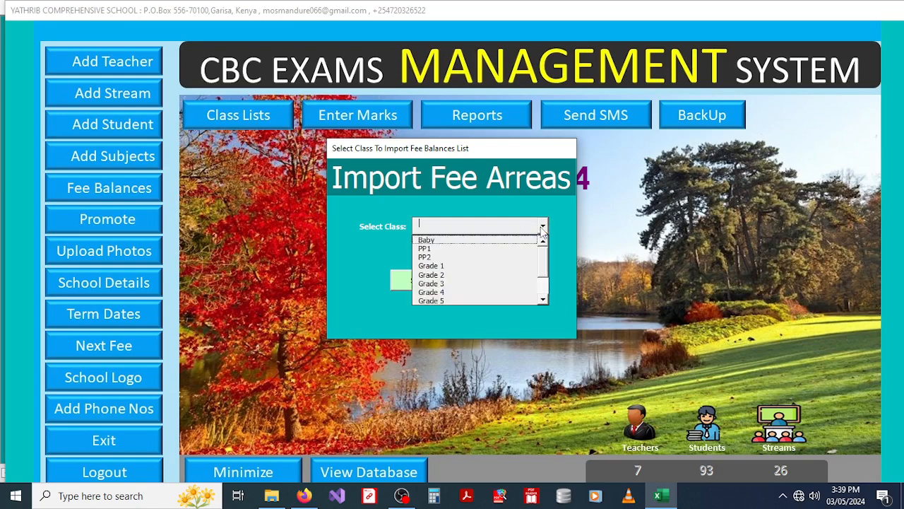
left_click(442, 242)
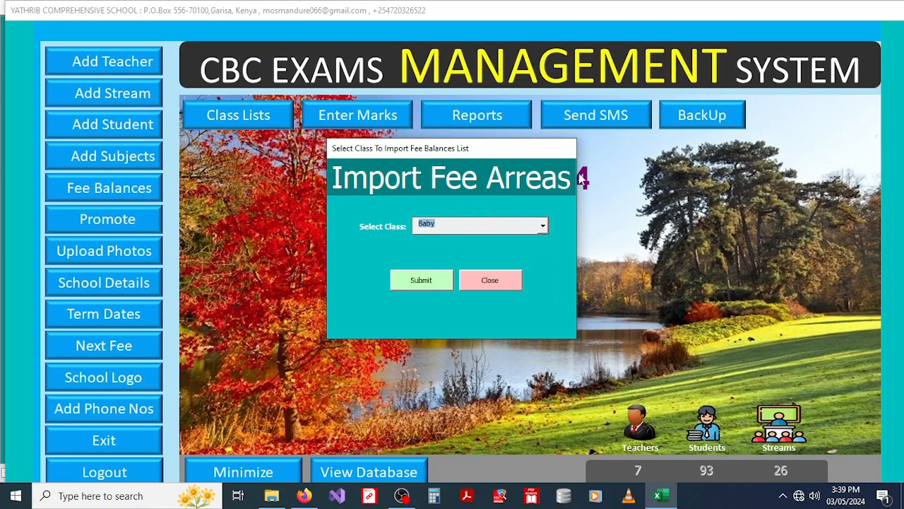
left_click(421, 281)
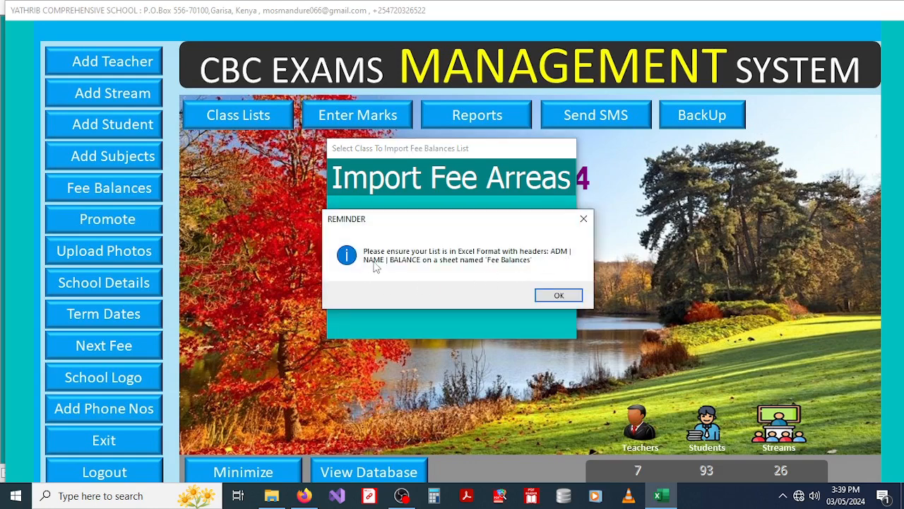
left_click(553, 297)
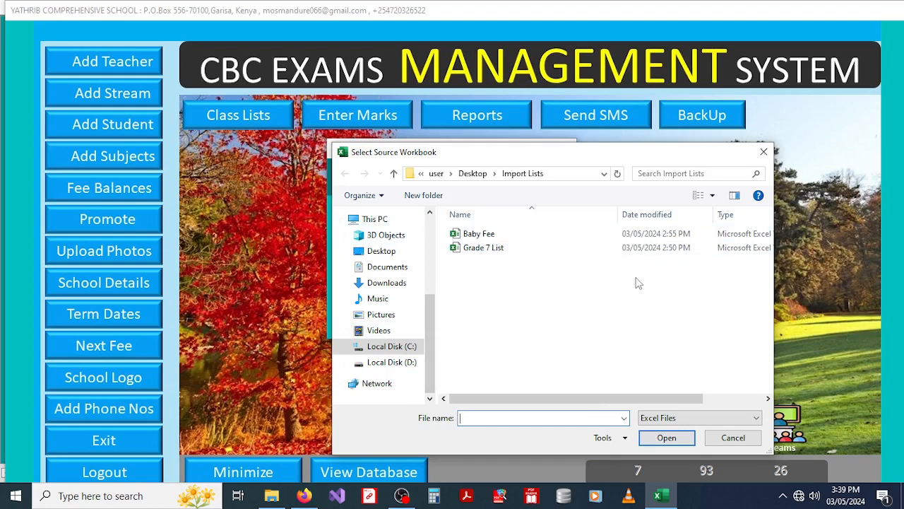
left_click(495, 235)
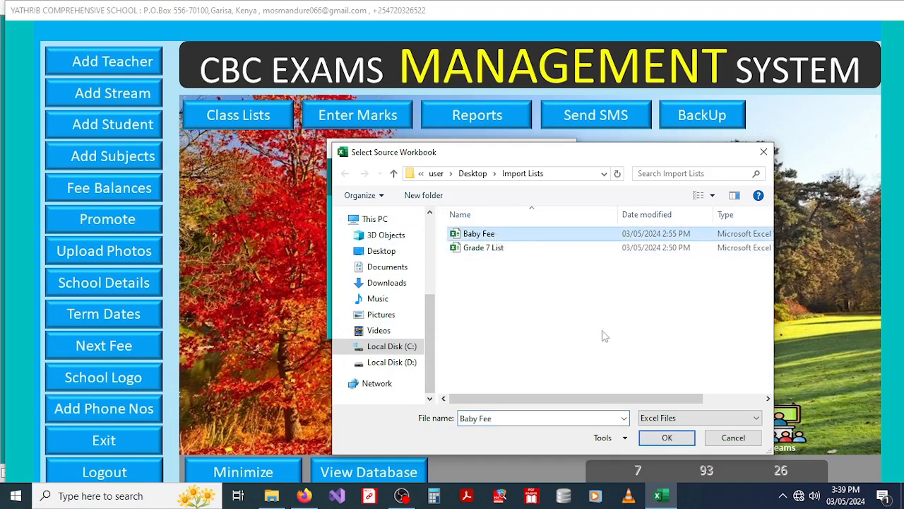
left_click(660, 443)
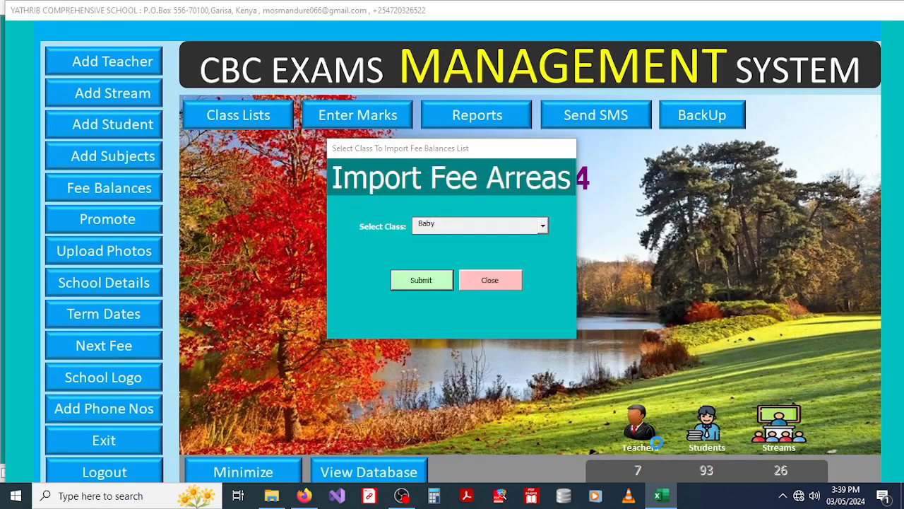
left_click(480, 281)
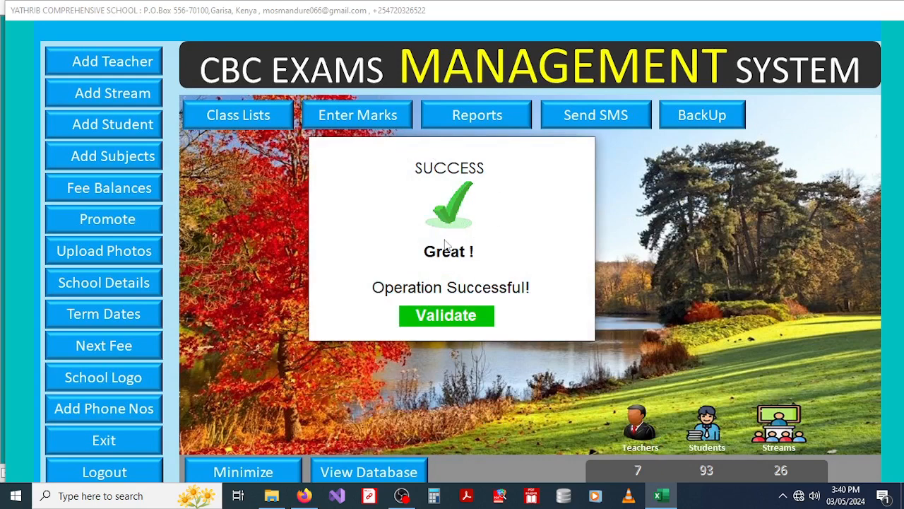
left_click(438, 316)
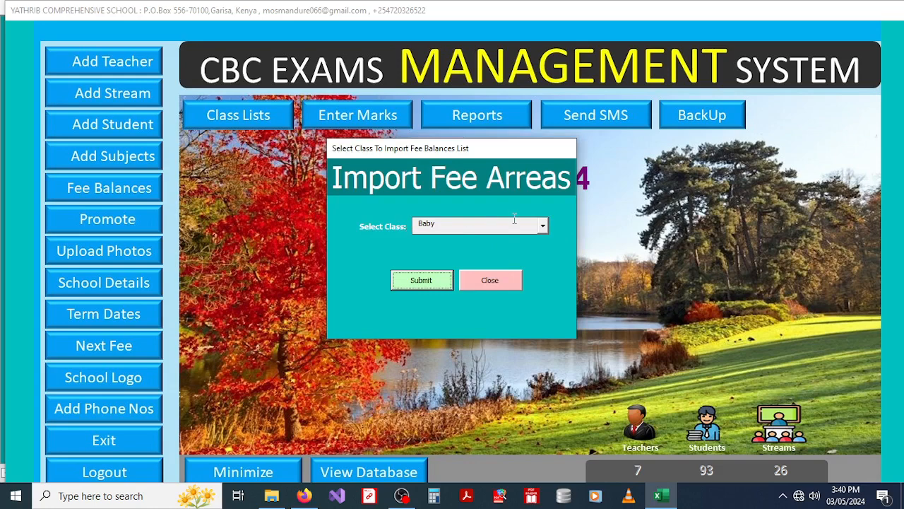
left_click(490, 281)
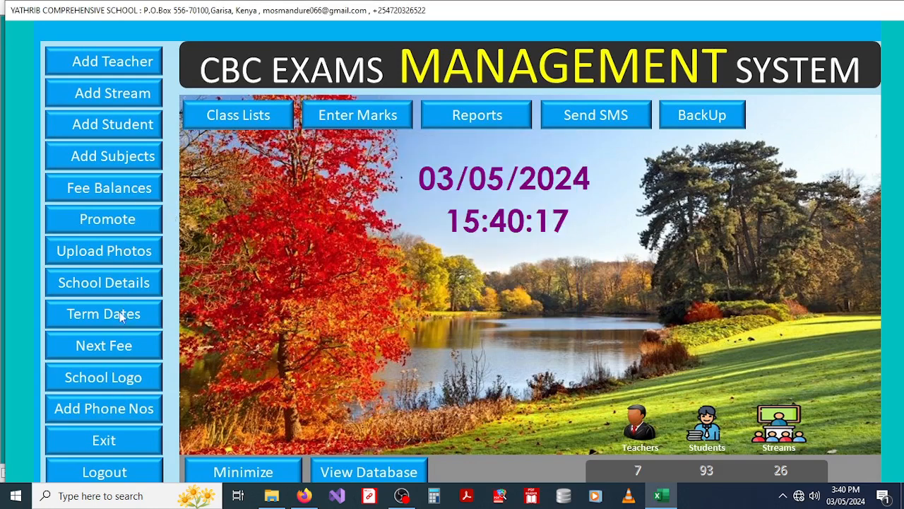
Step: Set Grade 9 as the top class to exit in the Promote Students form
left_click(107, 218)
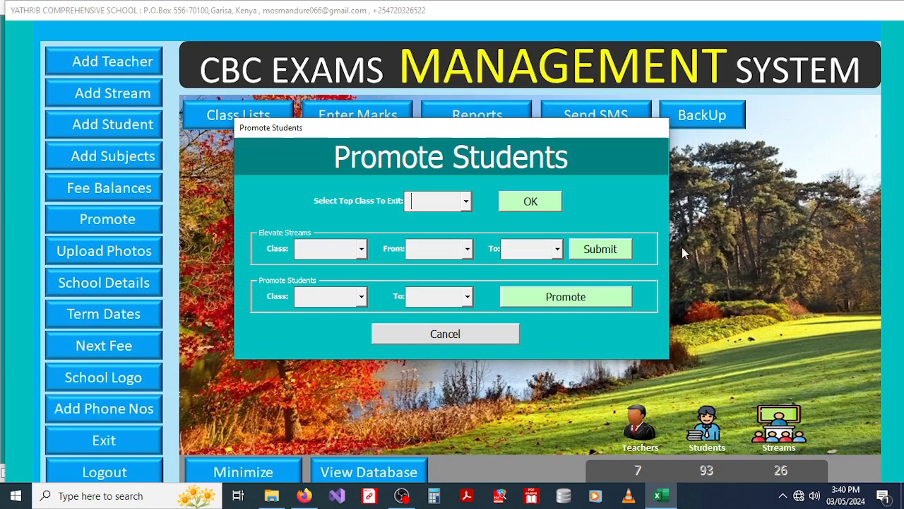
left_click(466, 204)
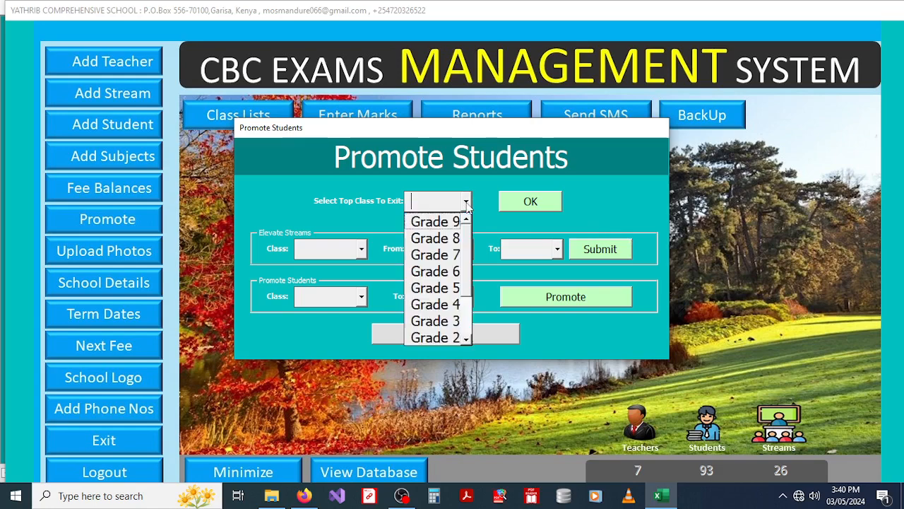
left_click(443, 220)
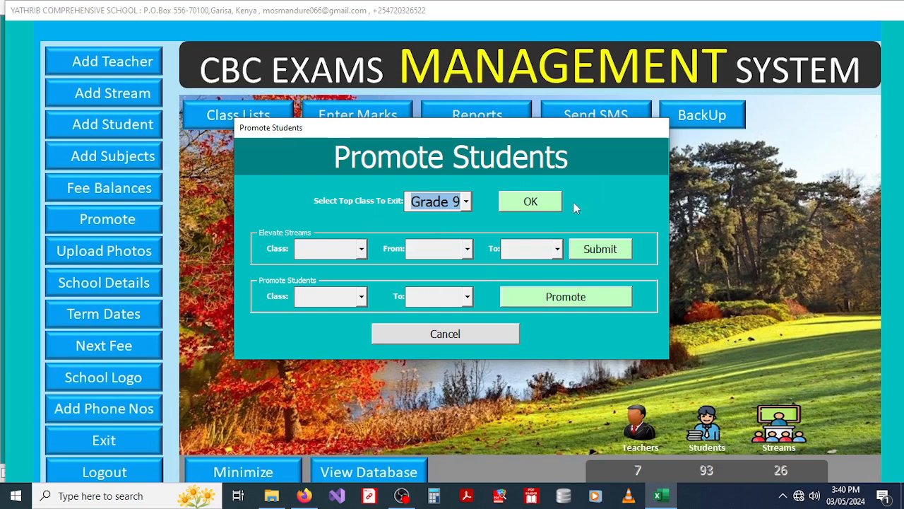
Step: Set stream elevation for class Baby from BB B to PP1 B
left_click(362, 249)
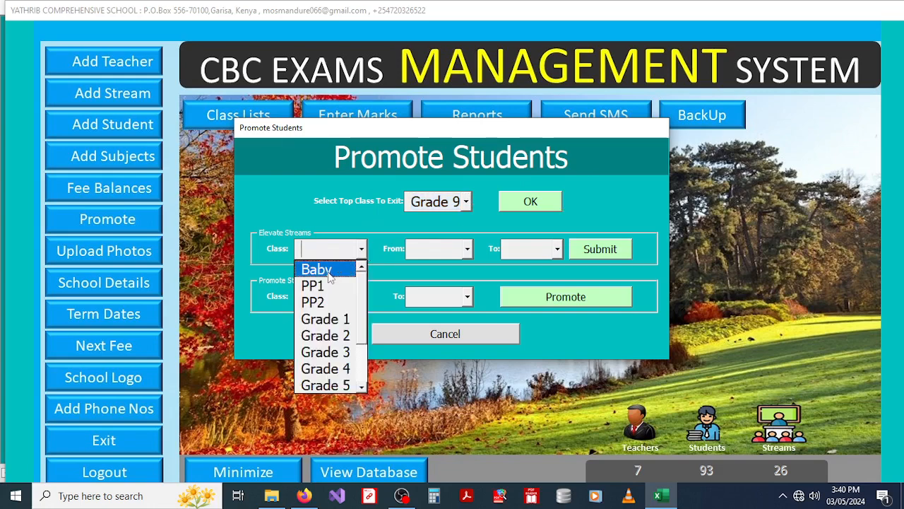
left_click(329, 273)
left_click(467, 251)
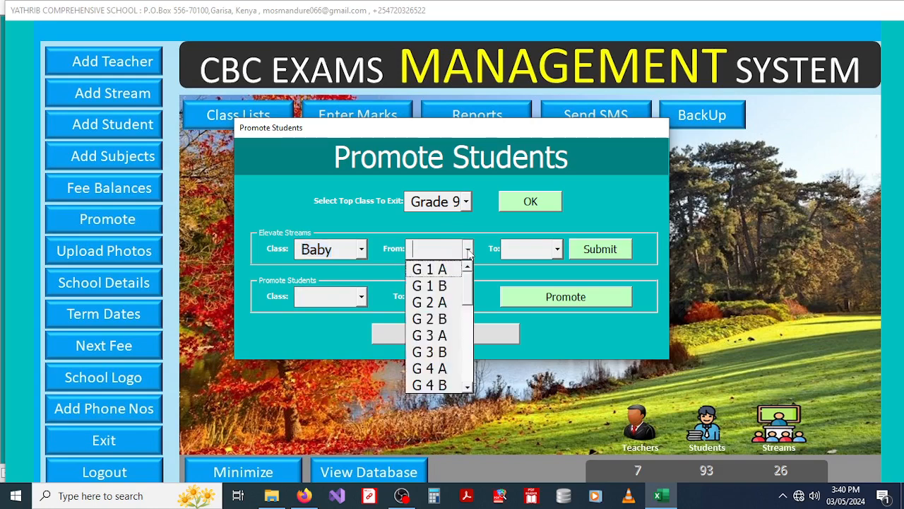
left_click_drag(471, 285, 472, 357)
left_click(440, 336)
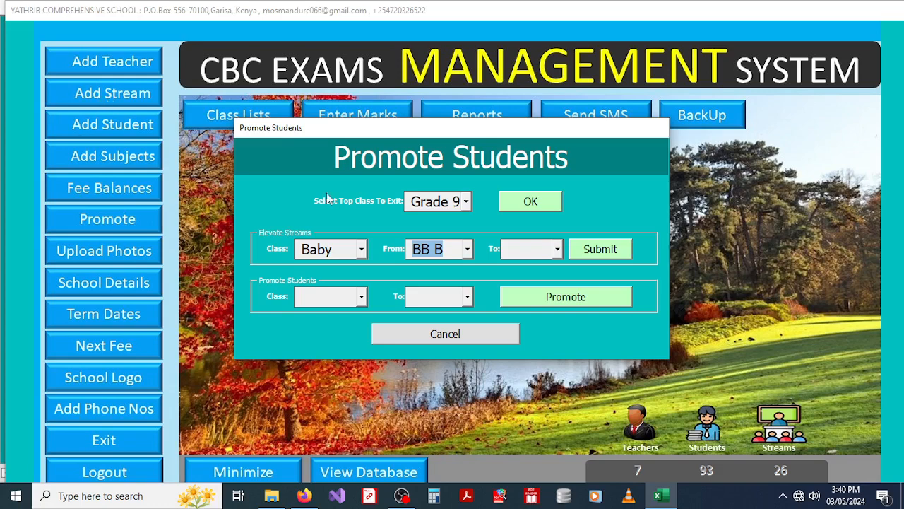
left_click(558, 251)
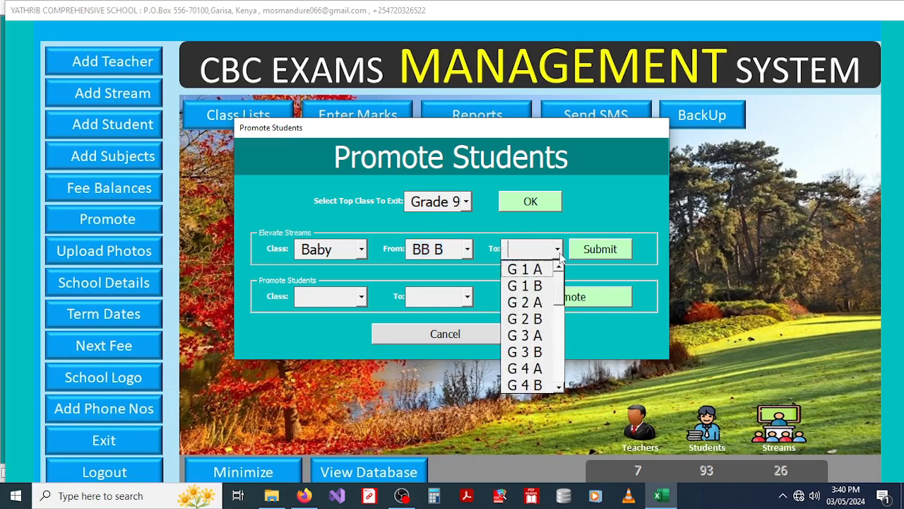
left_click_drag(563, 293, 560, 385)
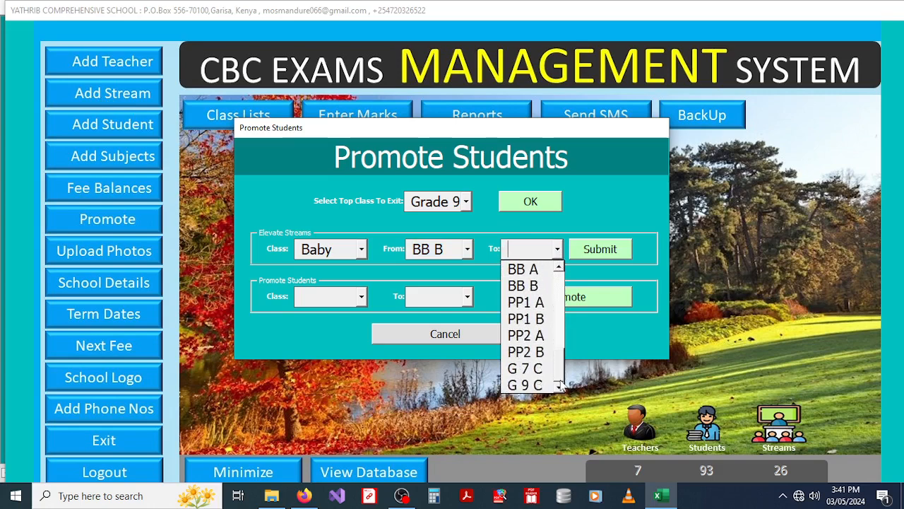
left_click(529, 319)
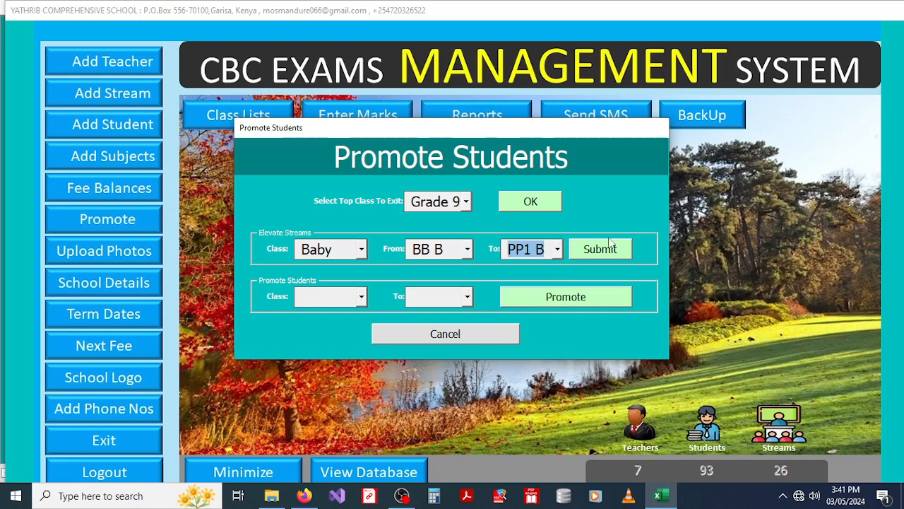
Step: Change the Baby elevation to move stream BB A to PP1 A
left_click(362, 250)
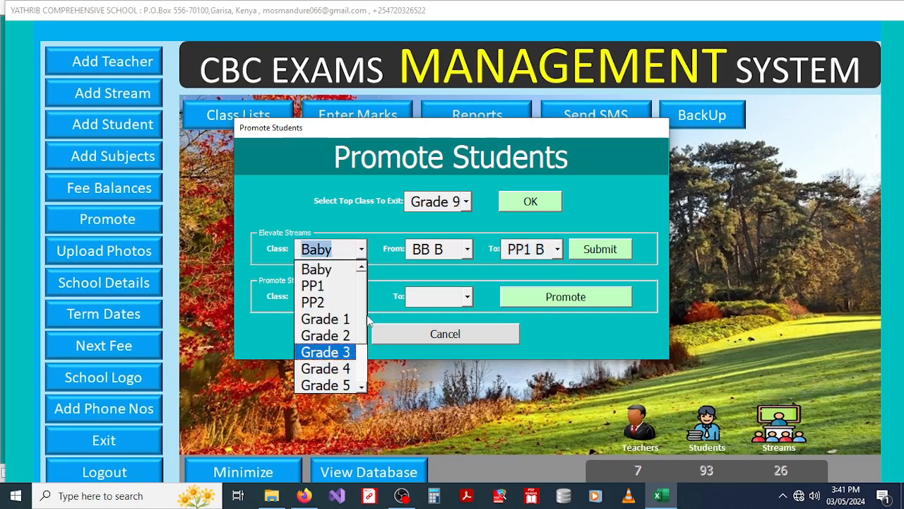
scroll(365, 322, "down", 2)
scroll(369, 311, "up", 2)
left_click(472, 257)
left_click(467, 249)
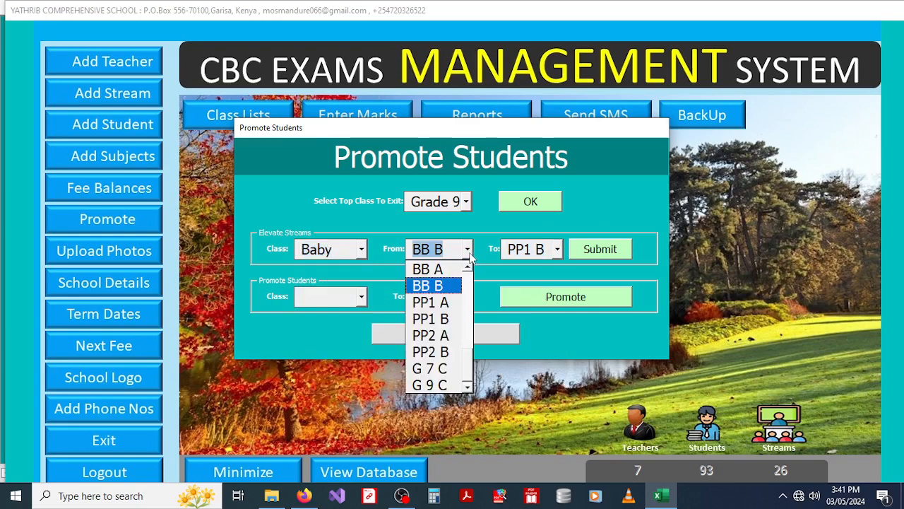
left_click(430, 272)
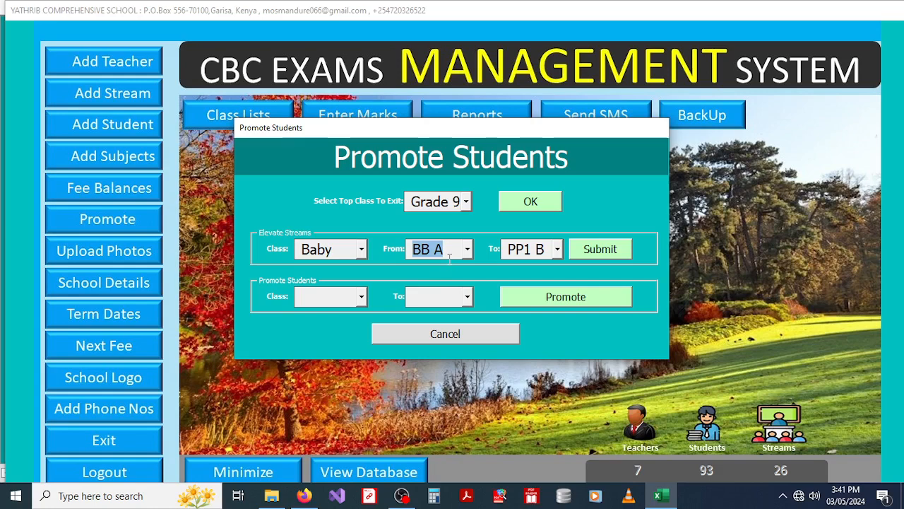
left_click(557, 248)
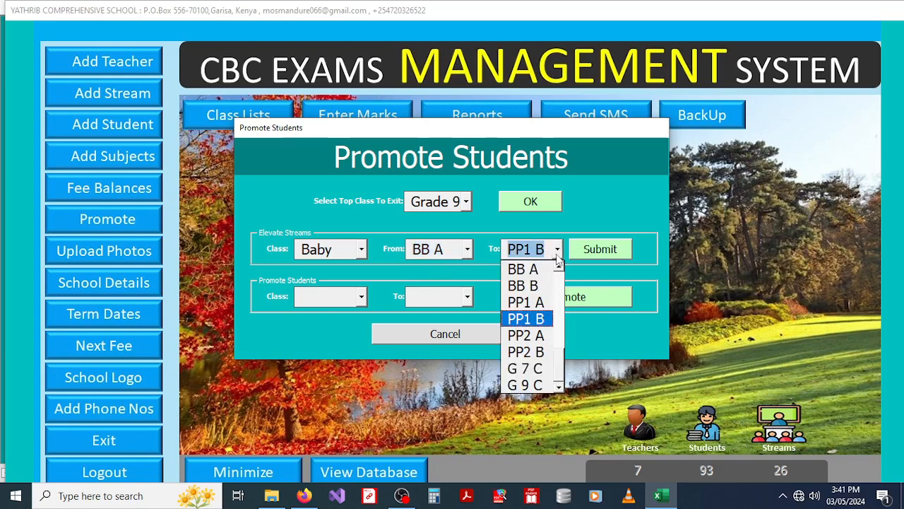
left_click(533, 314)
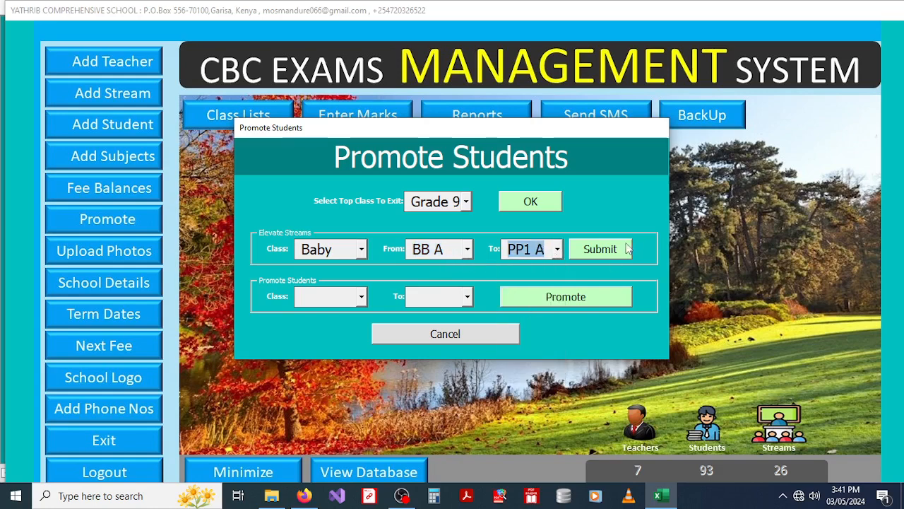
Step: Switch the elevation to class PP1, moving stream PP1 A to PP2 A
left_click(362, 249)
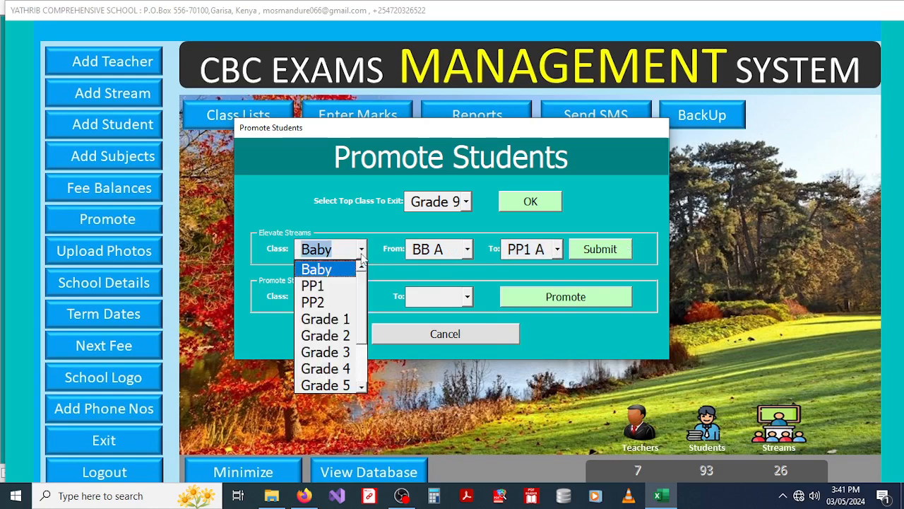
left_click(323, 286)
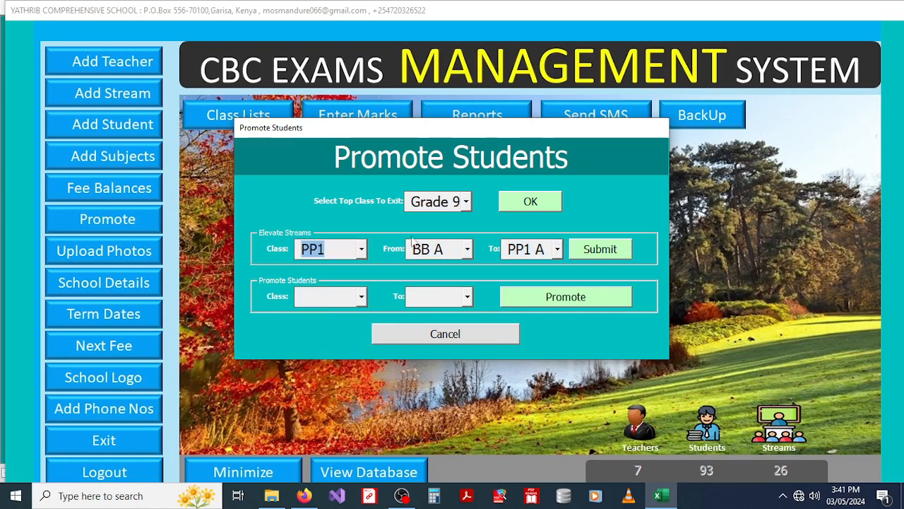
left_click(467, 249)
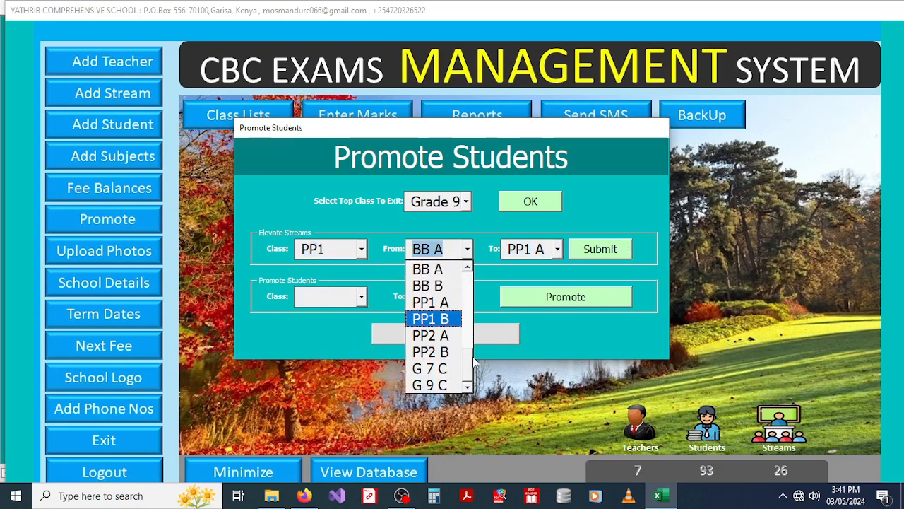
scroll(467, 363, "up", 1)
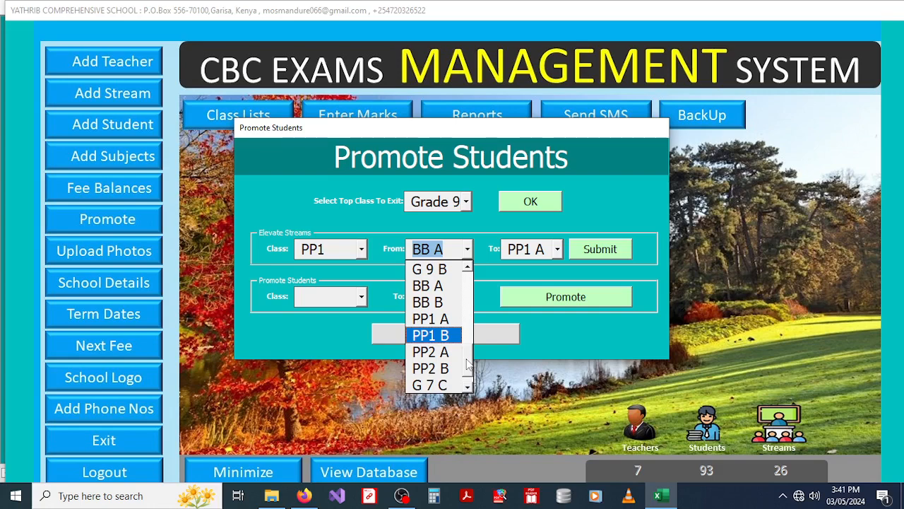
left_click(430, 319)
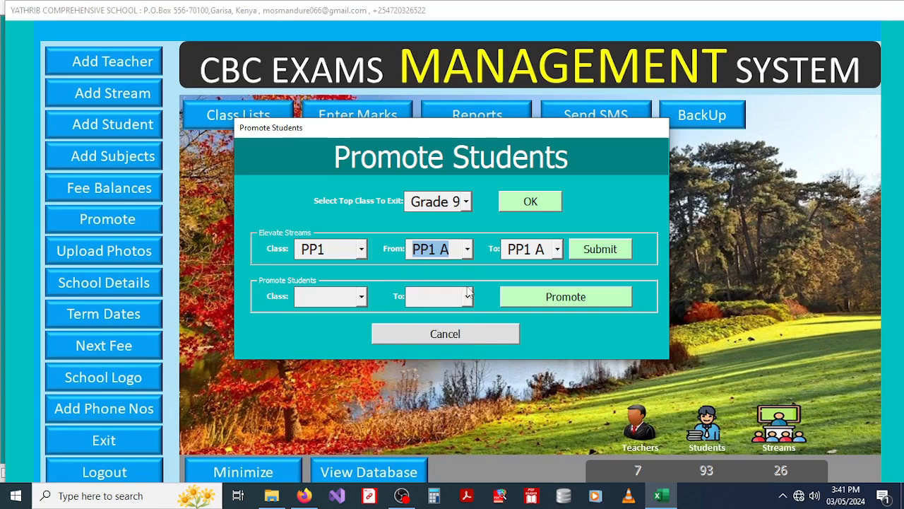
left_click(557, 251)
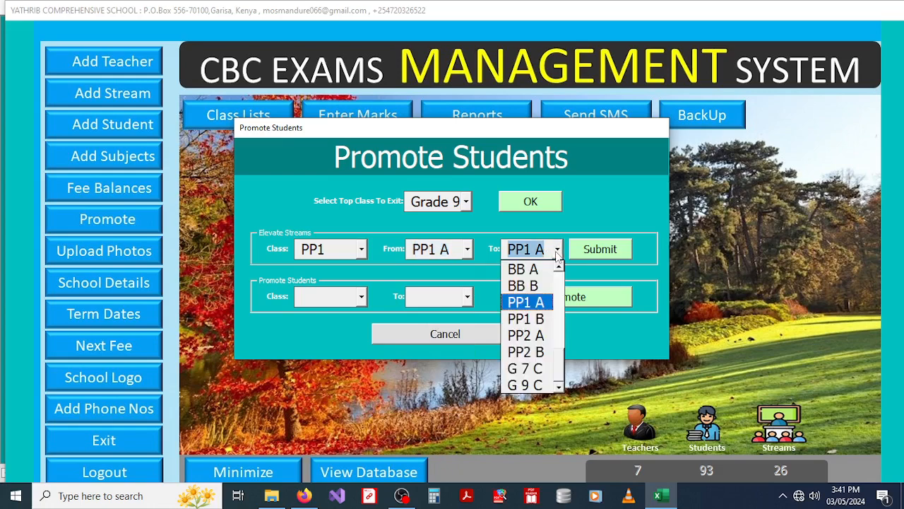
left_click(531, 334)
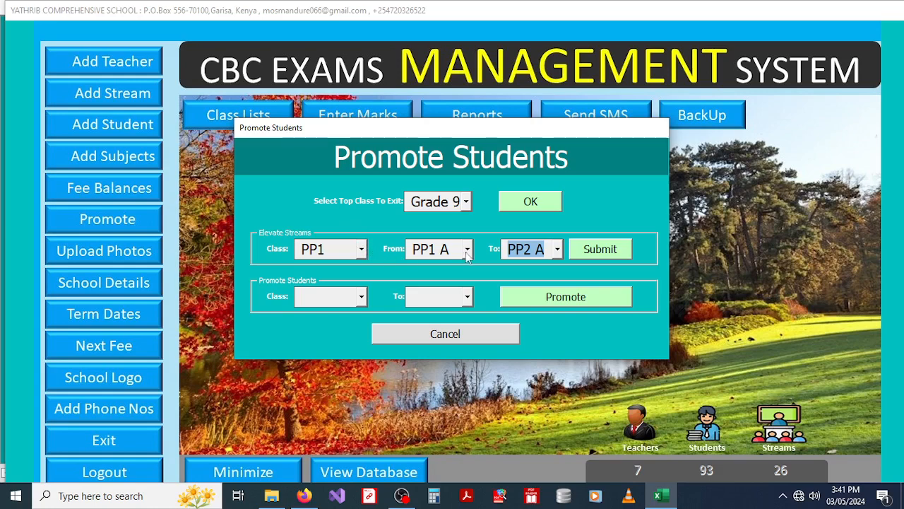
left_click(362, 251)
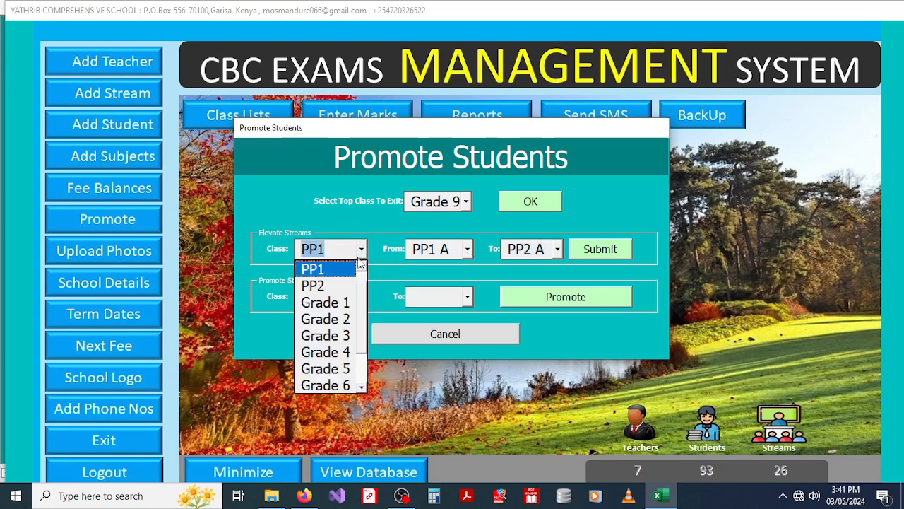
Step: Pick Grade 8 under Elevate Streams, moving stream G 8 A into G 9 A
left_click(364, 353)
left_click(333, 385)
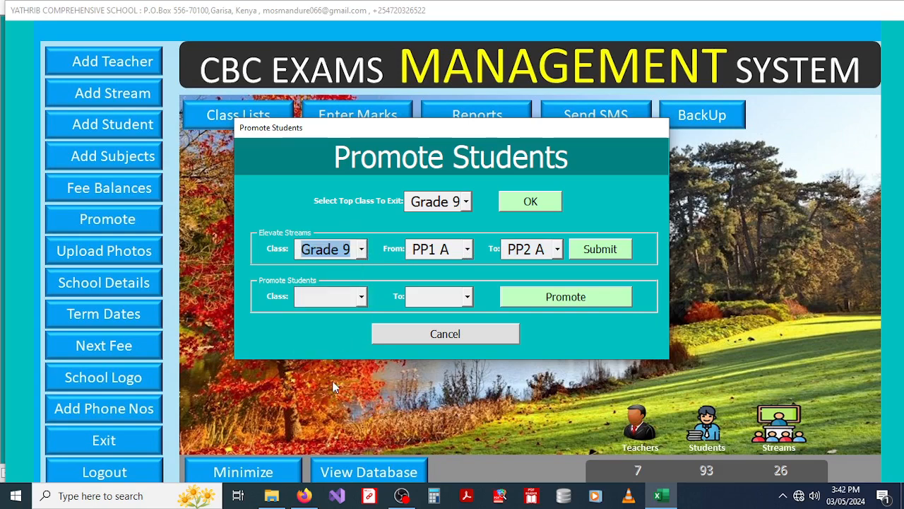
left_click(466, 249)
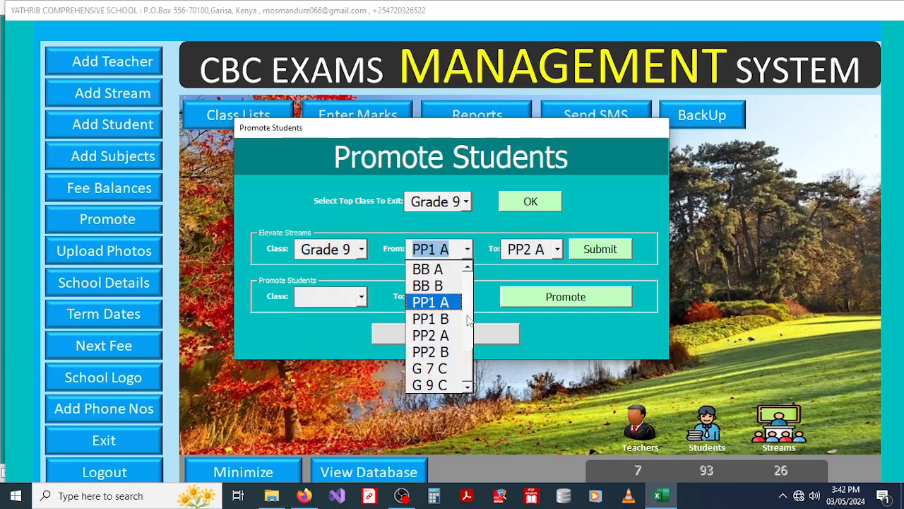
left_click(363, 250)
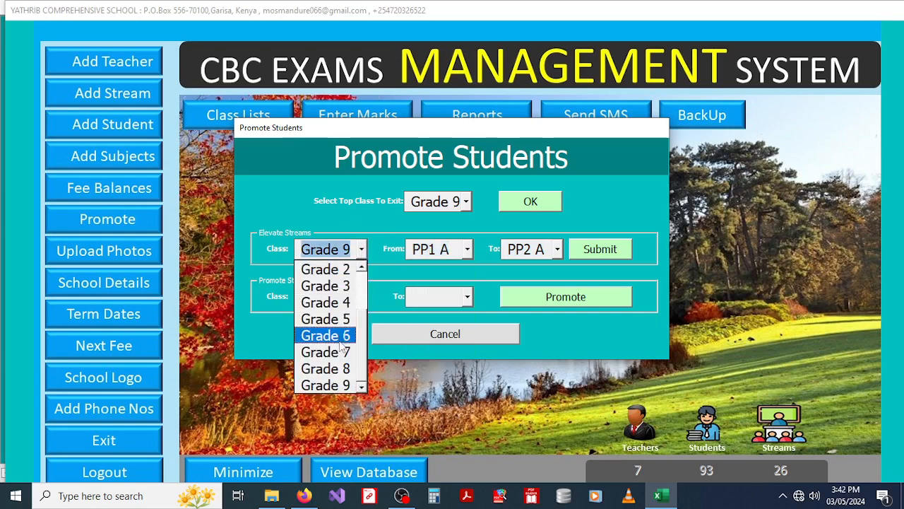
left_click(326, 368)
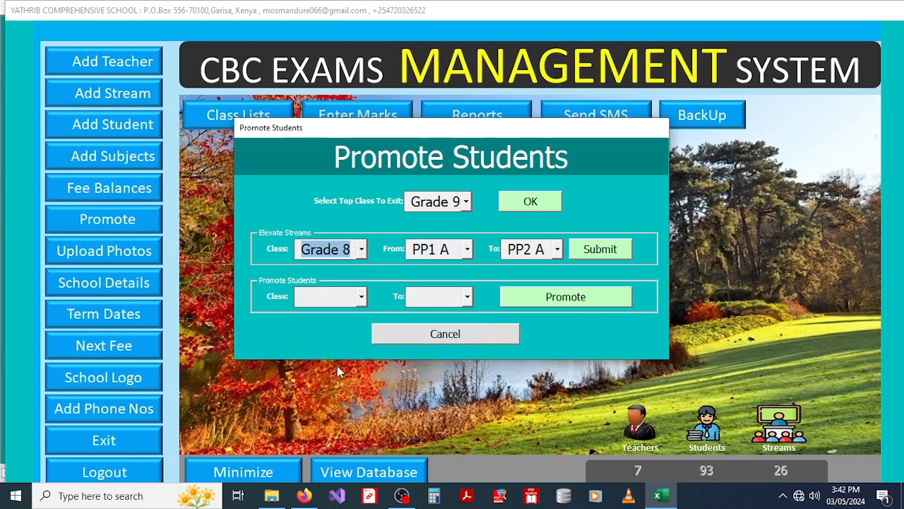
left_click(466, 250)
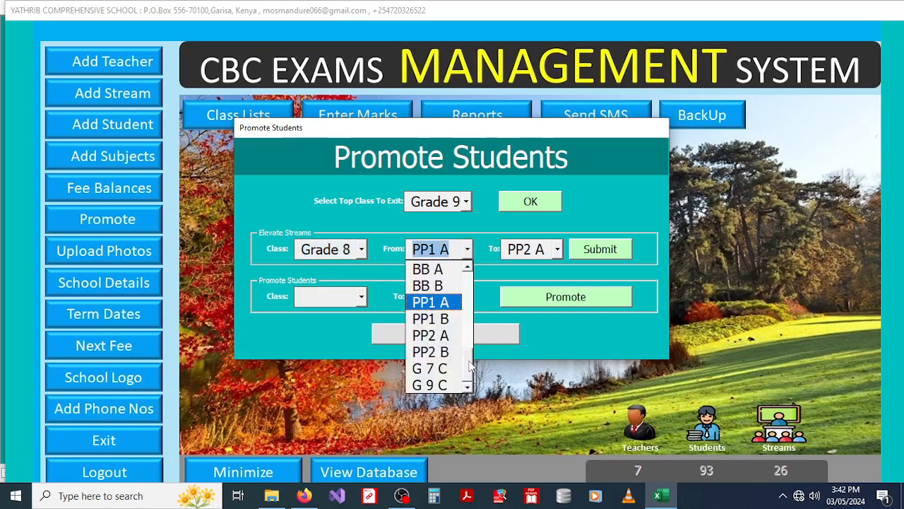
left_click_drag(469, 361, 471, 352)
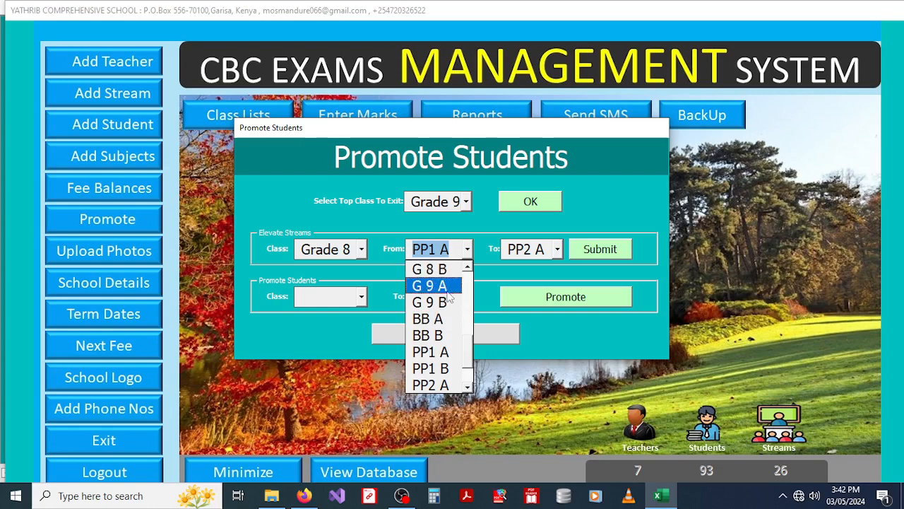
left_click(467, 266)
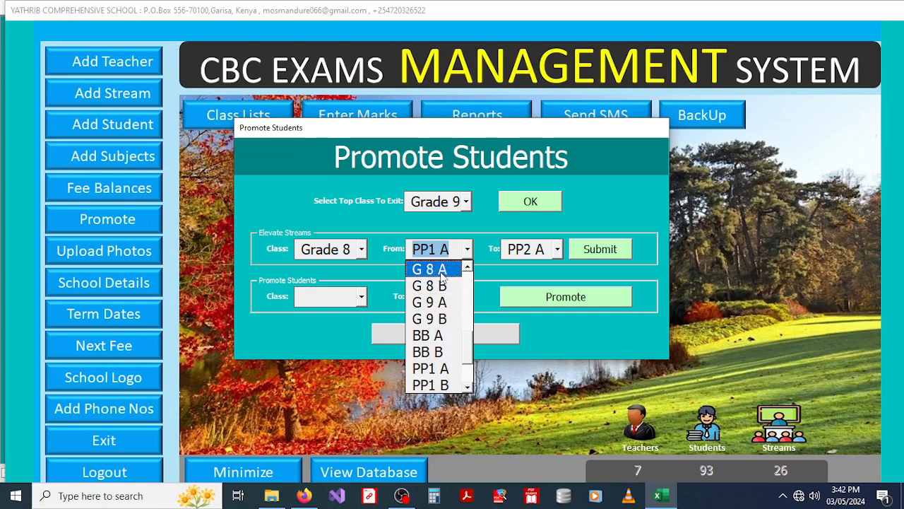
left_click(429, 269)
left_click(557, 249)
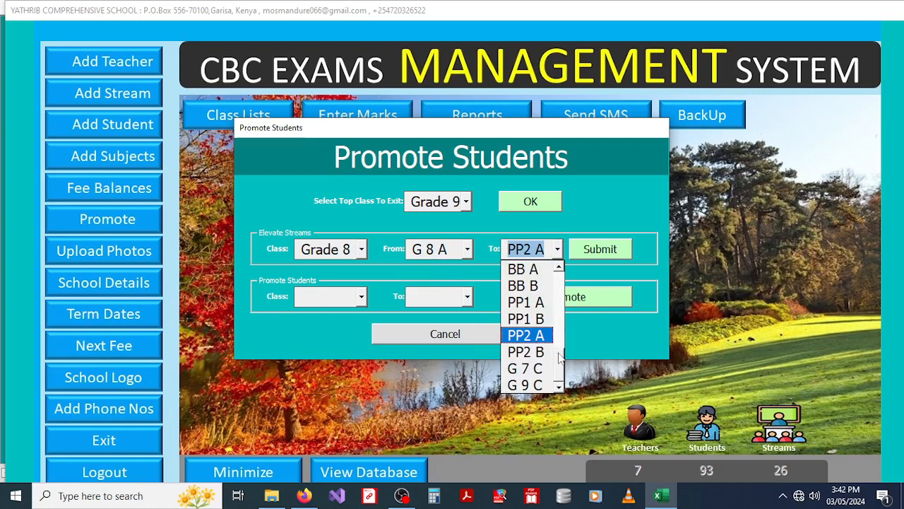
left_click_drag(560, 362, 560, 340)
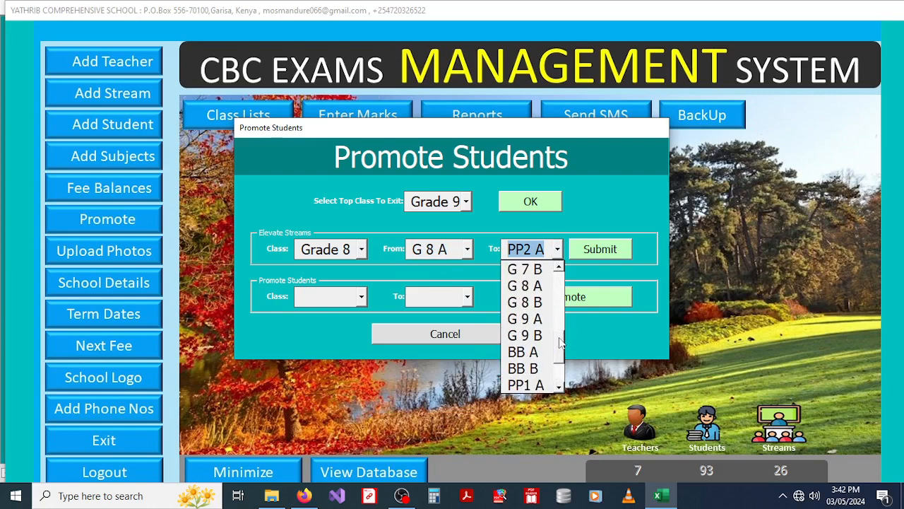
left_click(538, 319)
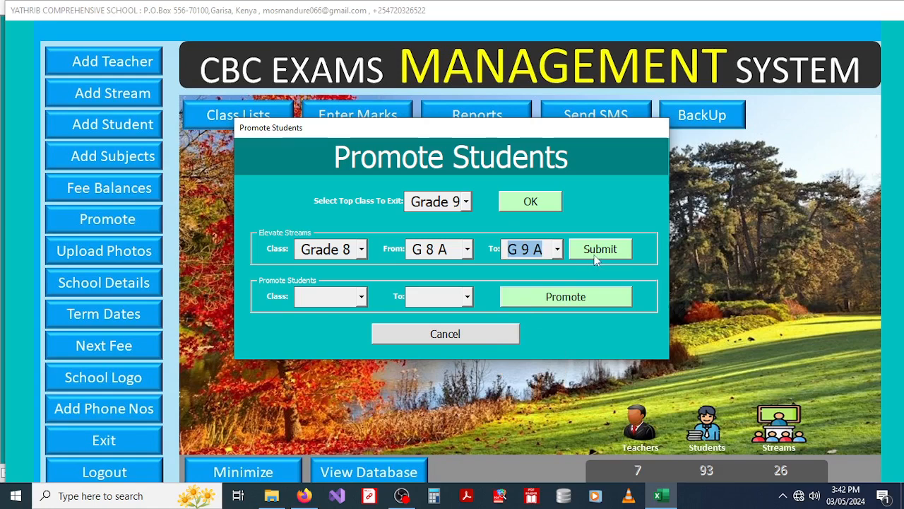
left_click(362, 297)
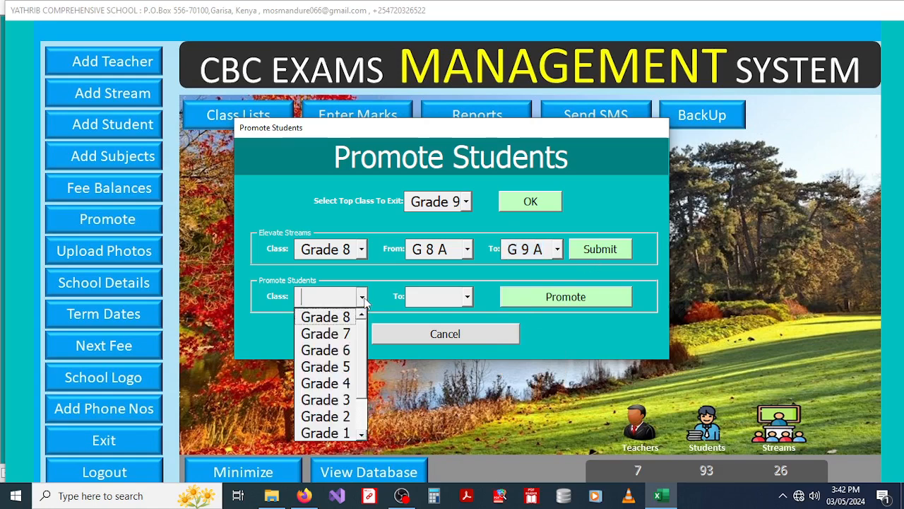
Step: Choose promotion from Grade 8 to Grade 9, then cancel the form without promoting
left_click(343, 318)
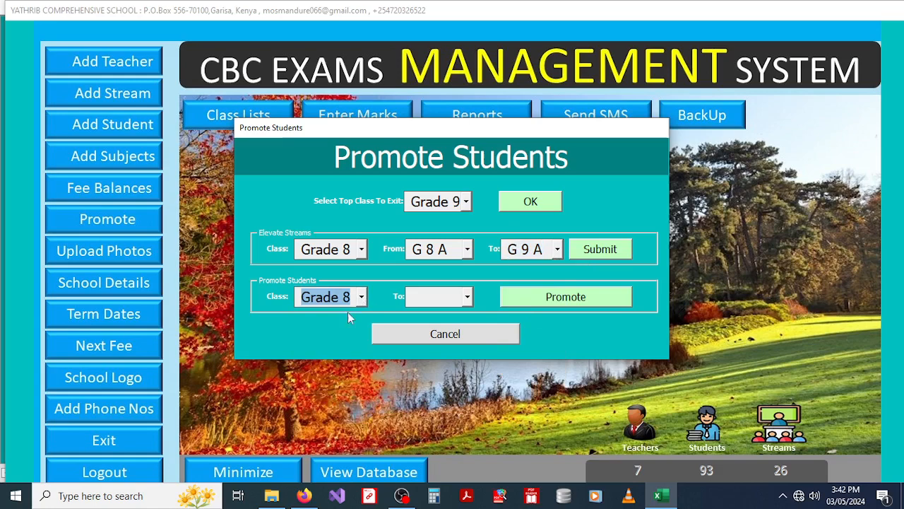
left_click(466, 297)
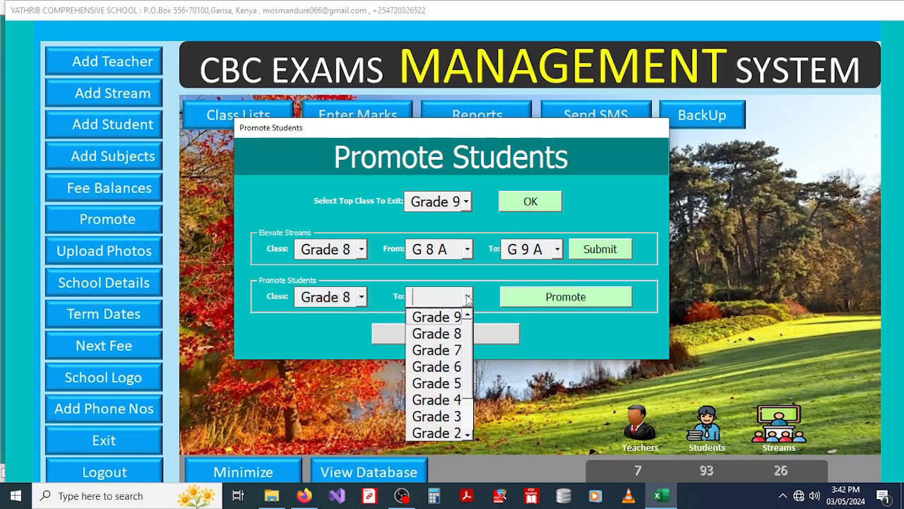
left_click(438, 317)
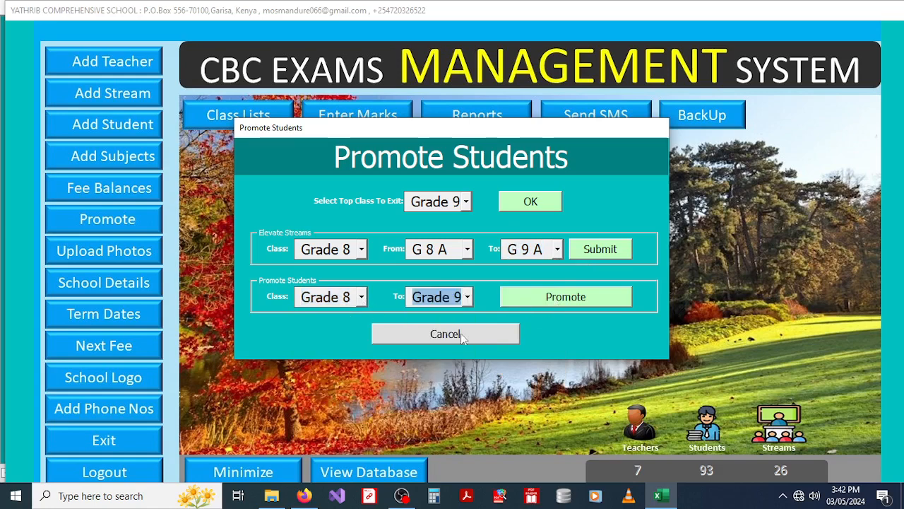
left_click(439, 336)
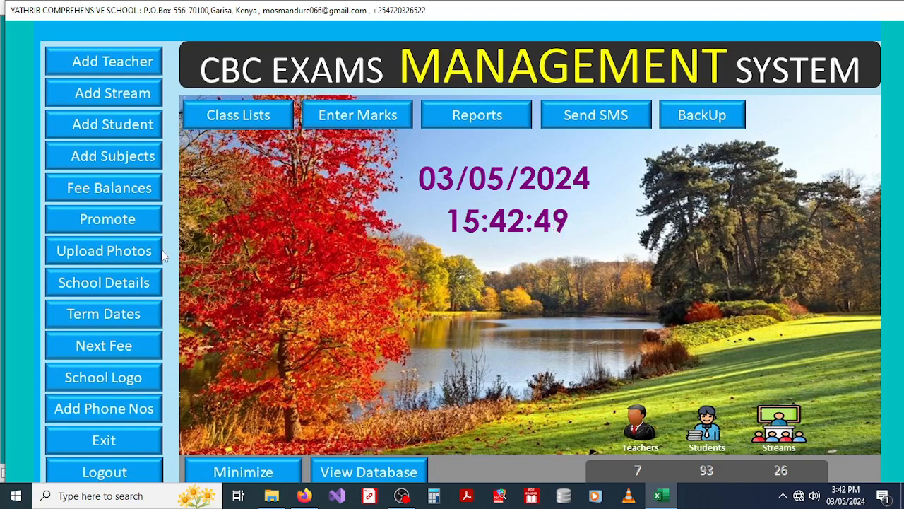
left_click(87, 256)
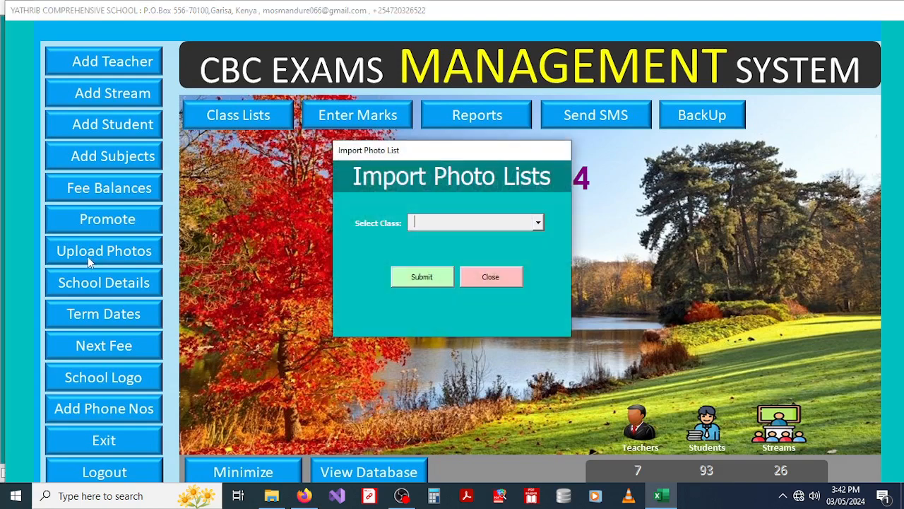
Step: Submit Grade 7 for photo list import and pick the Grade 7 List source workbook
left_click(537, 223)
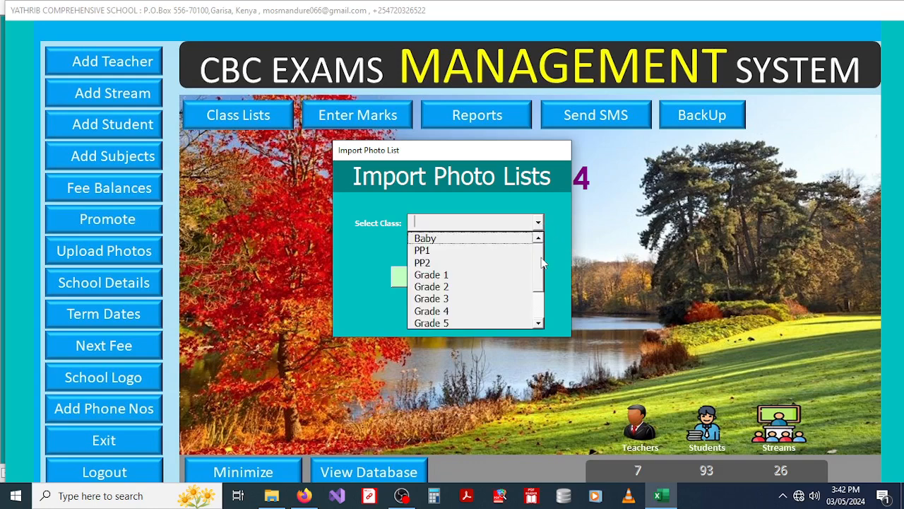
left_click_drag(541, 260, 541, 283)
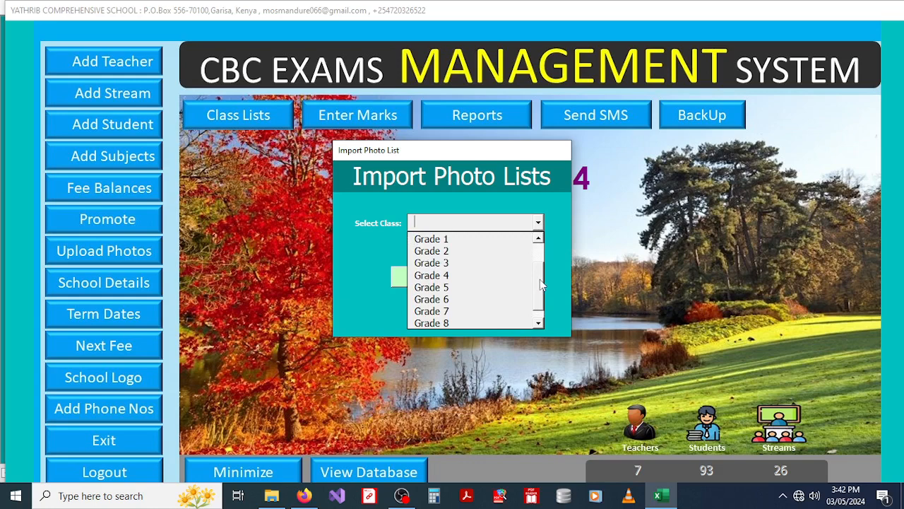
left_click(435, 313)
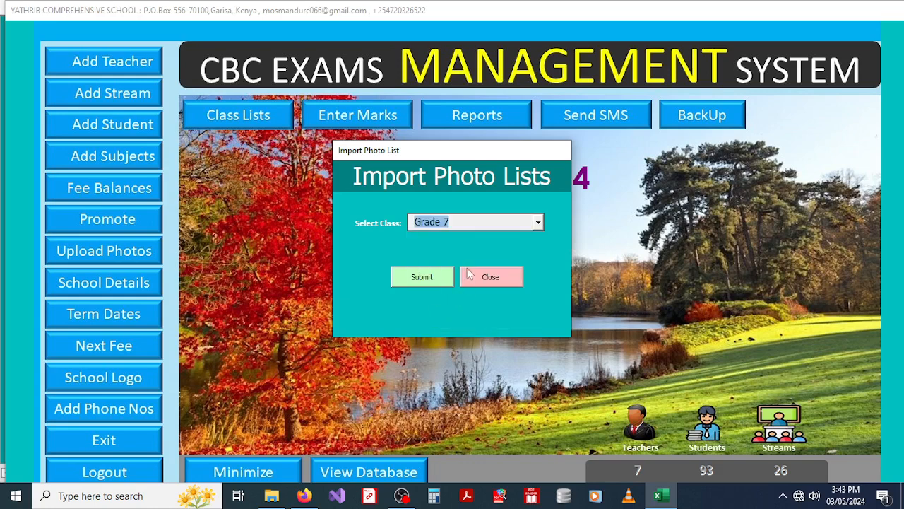
left_click(412, 281)
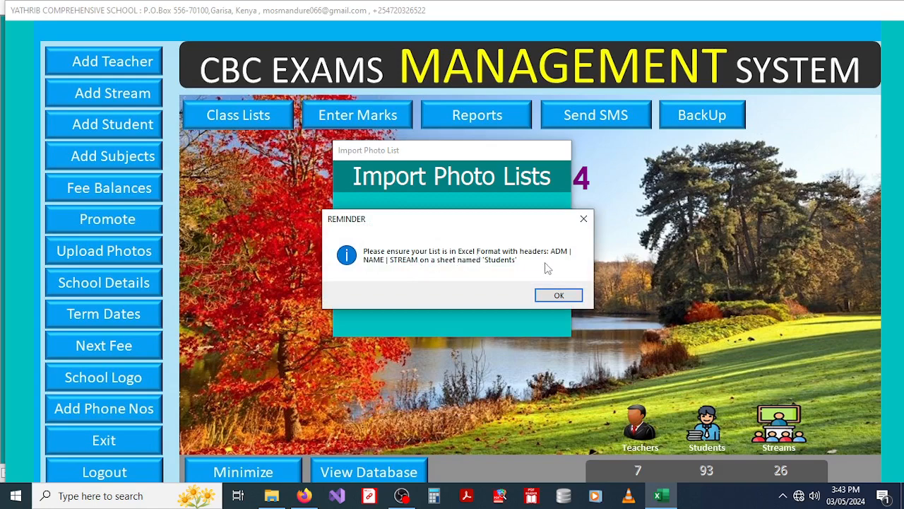
left_click(559, 296)
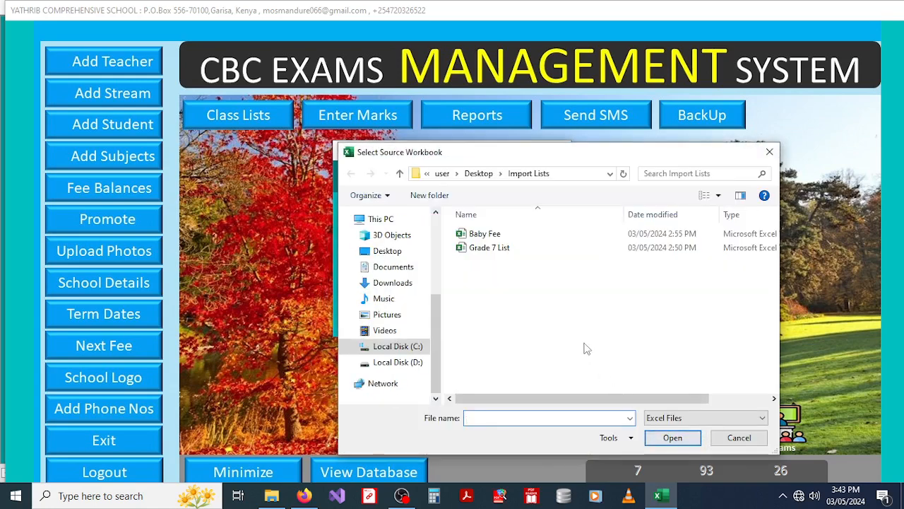
left_click(511, 253)
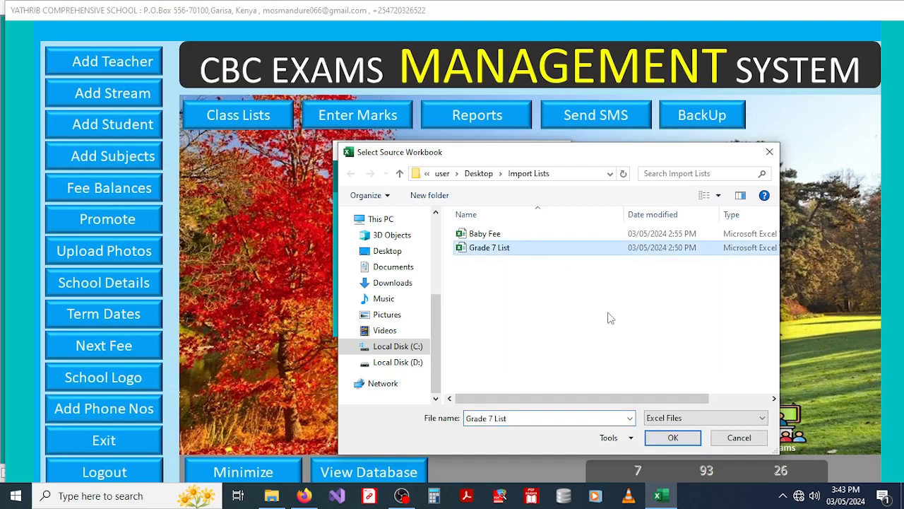
left_click(669, 438)
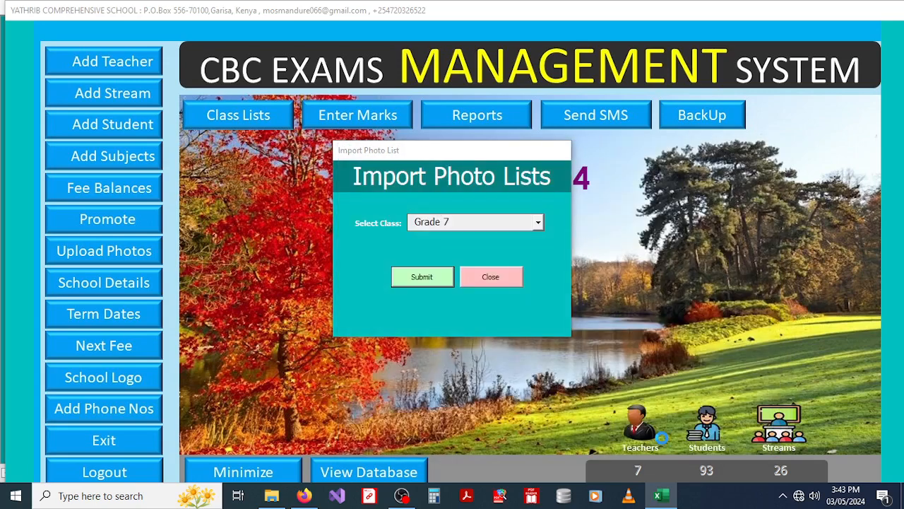
Step: Close the photo list import and submit Grade 7 for photo upload
left_click(498, 283)
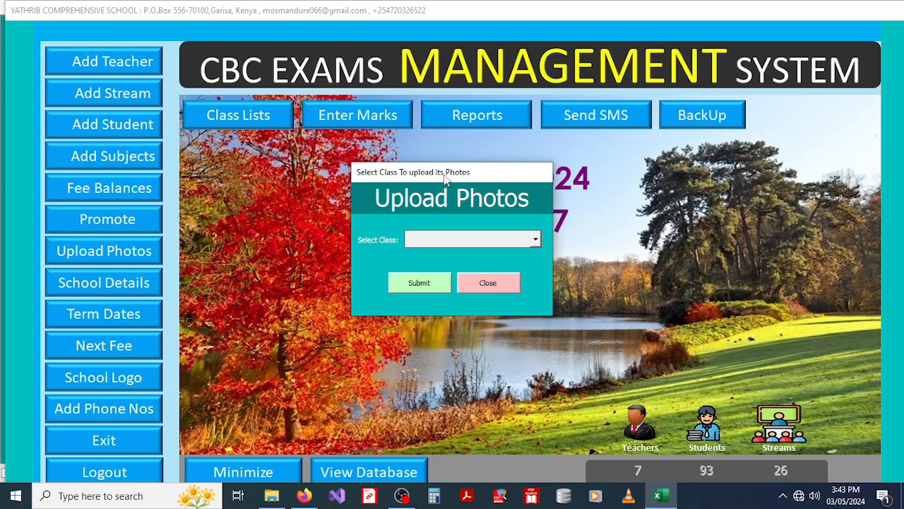
left_click(535, 239)
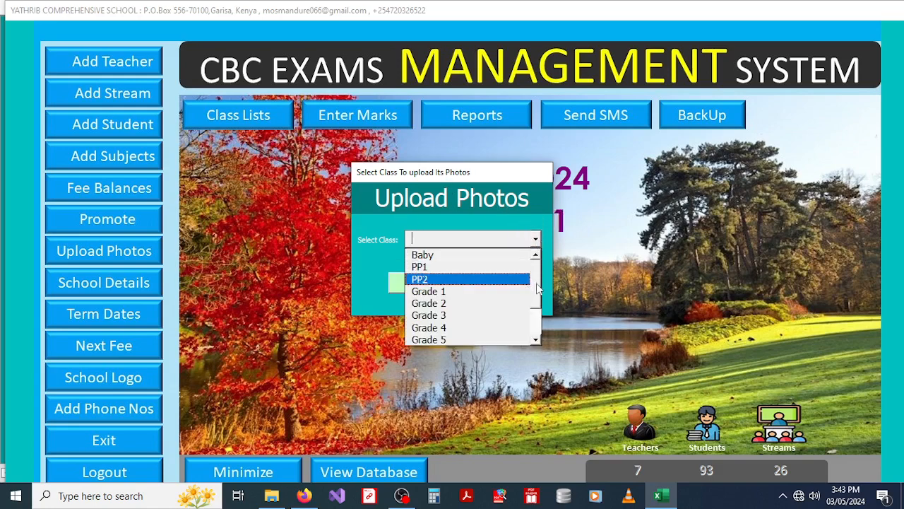
scroll(466, 283, "down", 3)
left_click(438, 315)
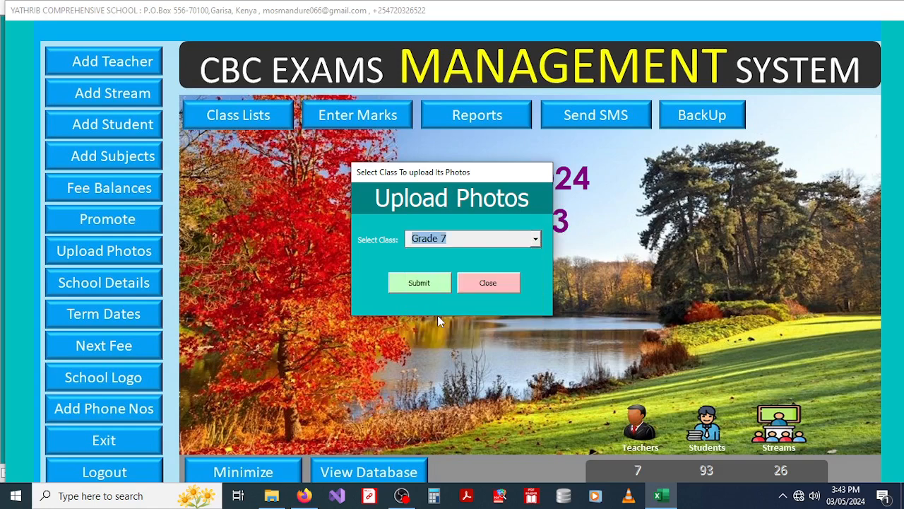
left_click(405, 283)
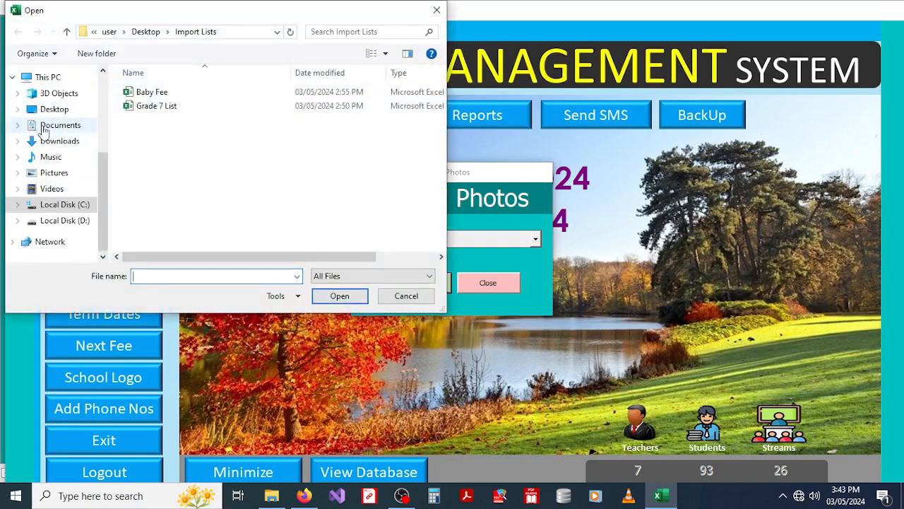
Step: Upload all eight photos 1260–1267 from Desktop\STUDENTS\F 3 photos
left_click(59, 114)
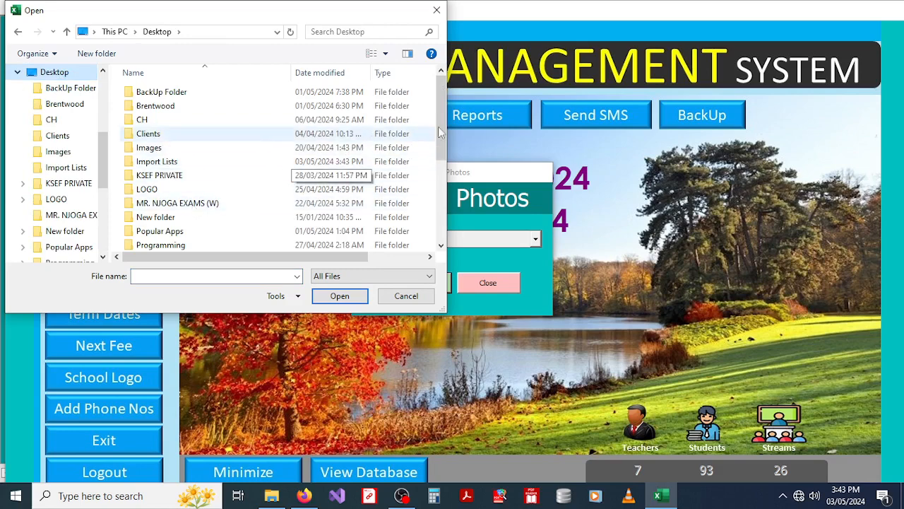
left_click_drag(442, 119, 440, 200)
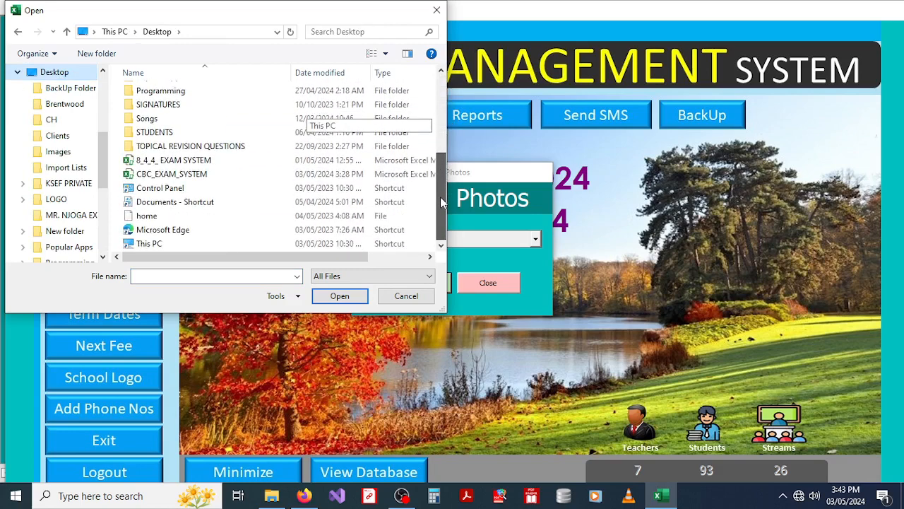
double_click(219, 133)
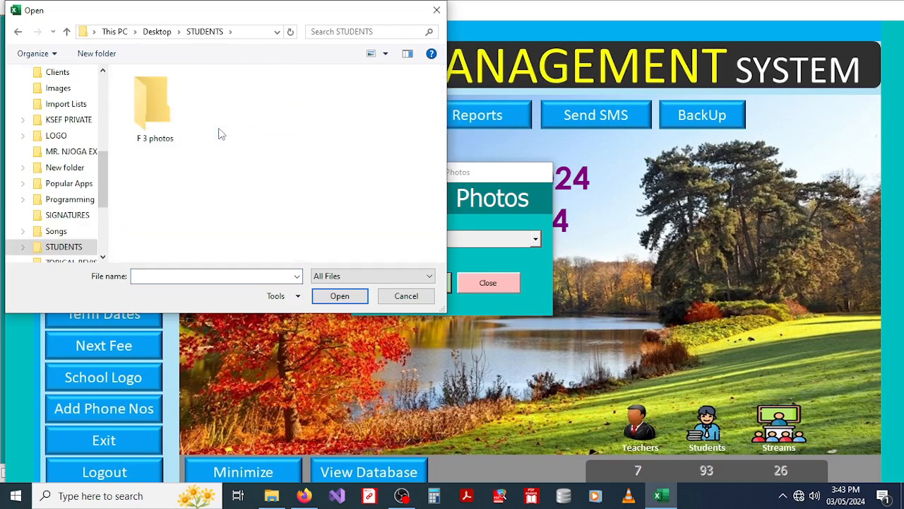
double_click(156, 115)
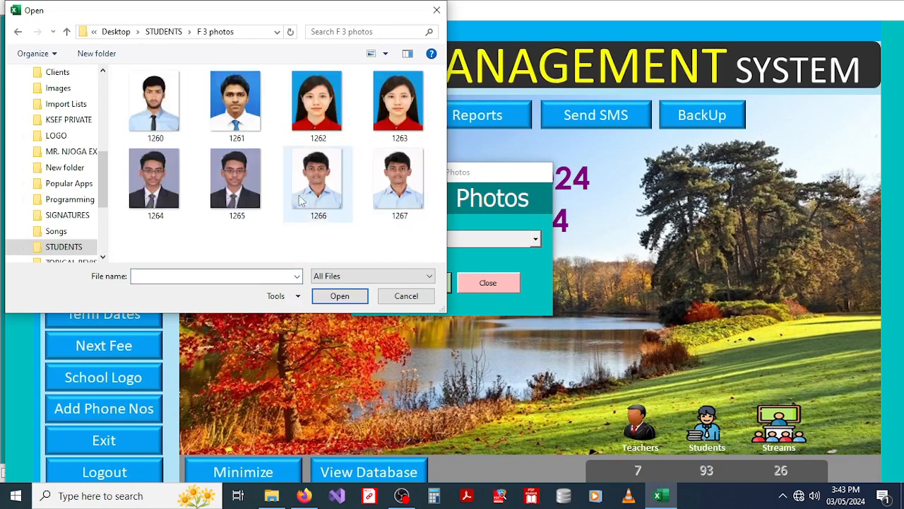
left_click(170, 122)
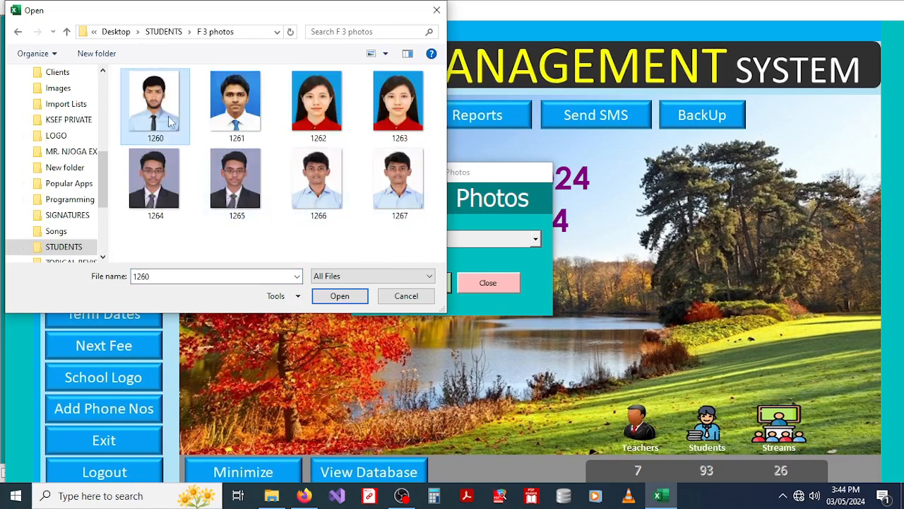
key("ctrl+a")
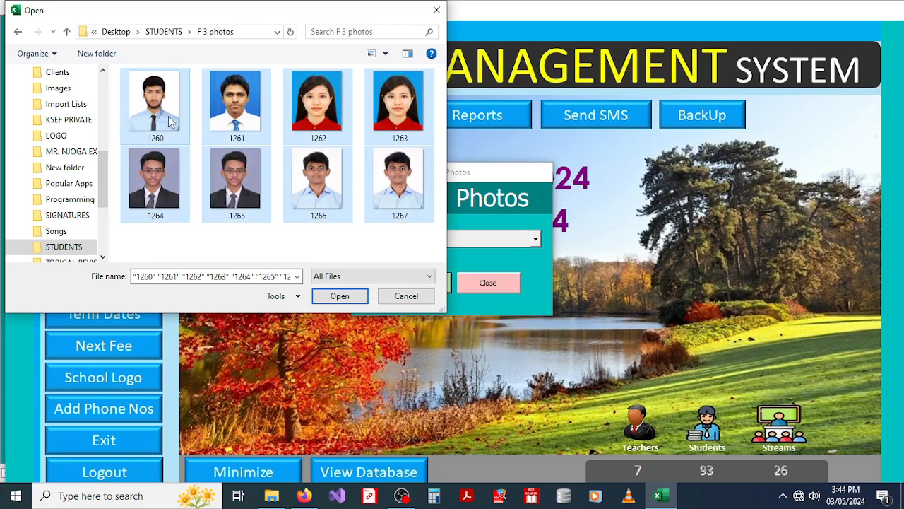
left_click(339, 296)
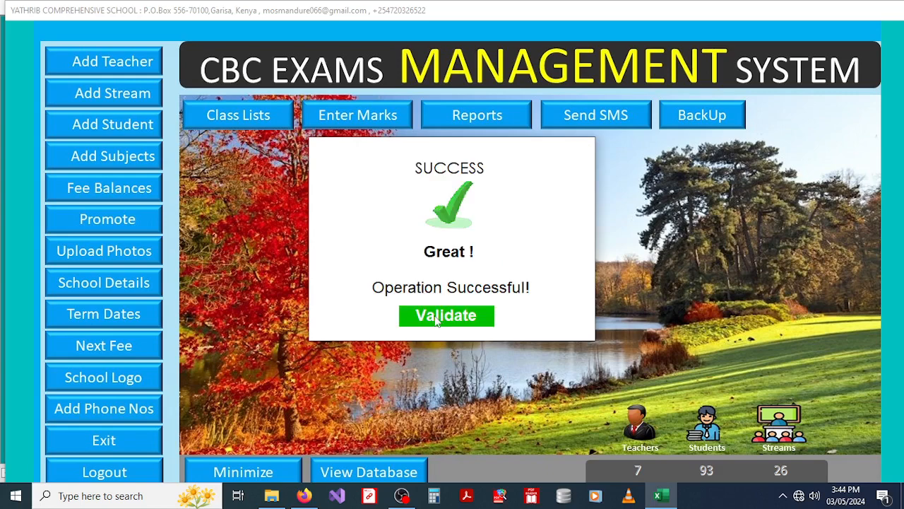
left_click(437, 317)
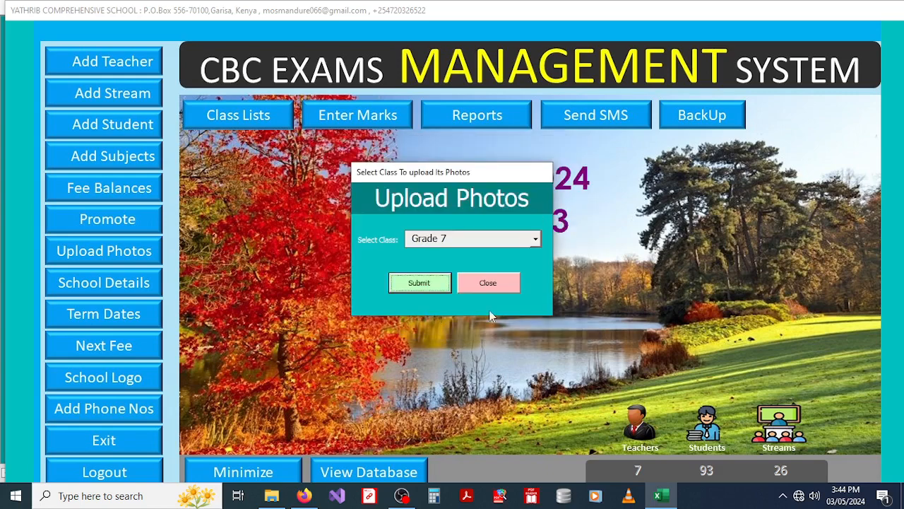
Step: Close the photo upload form and log in with the administrator username and password for School Details
left_click(488, 285)
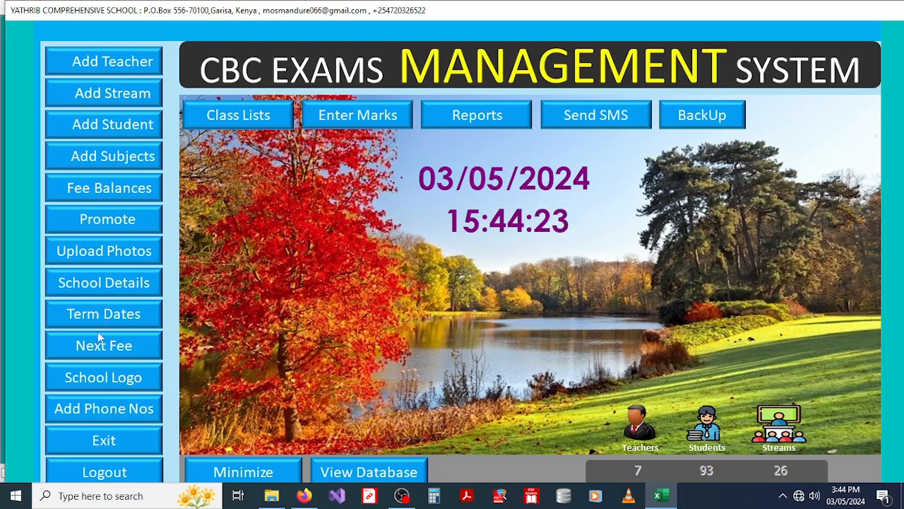
left_click(104, 282)
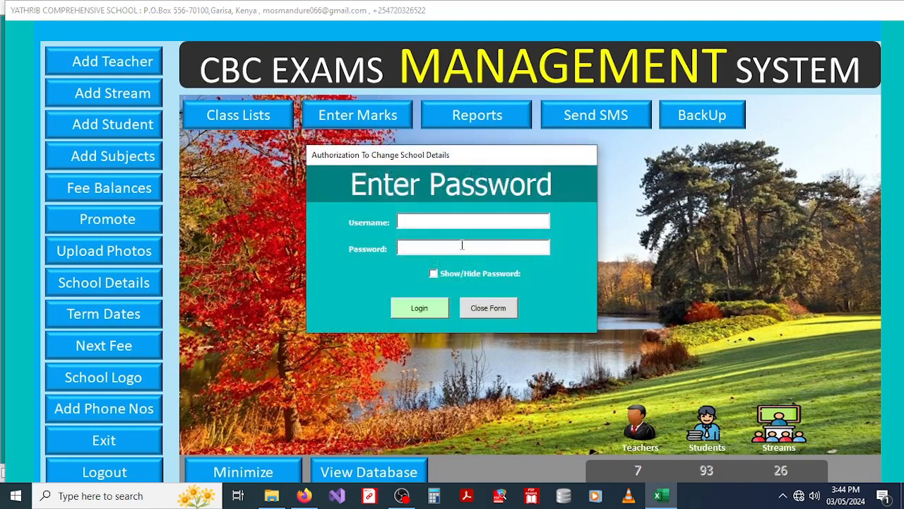
type("admin****")
key("BackSpace")
key("BackSpace")
key("BackSpace")
key("BackSpace")
type("**********")
left_click(419, 308)
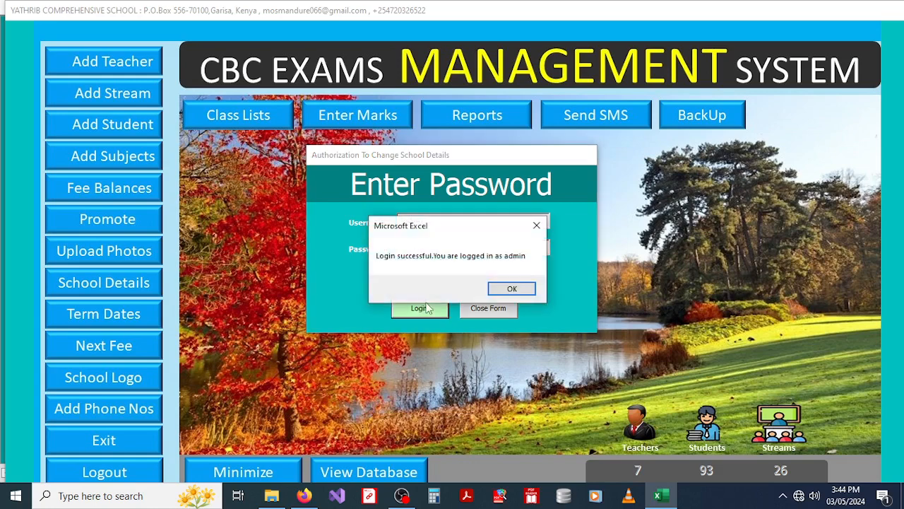
Step: Review School Name, Knec Code, Postal Address, Email and motto fields, leaving them unchanged
left_click(510, 289)
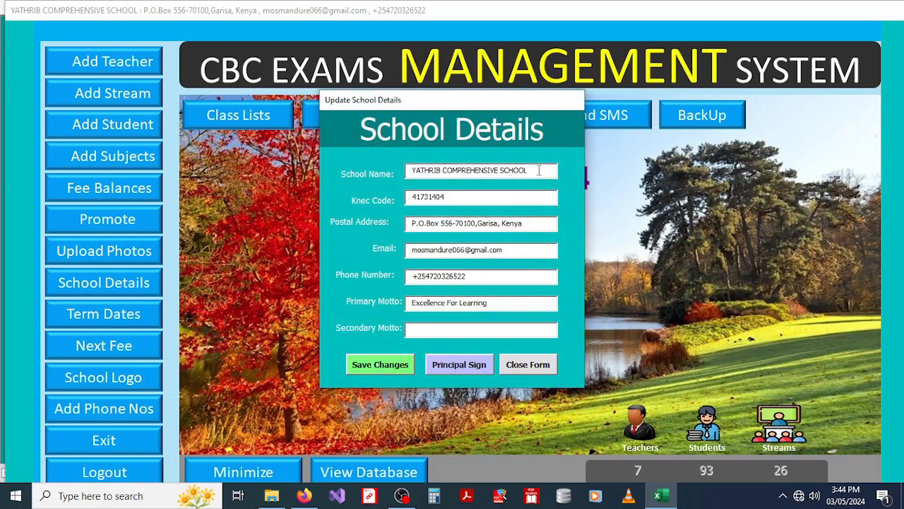
left_click_drag(538, 171, 410, 171)
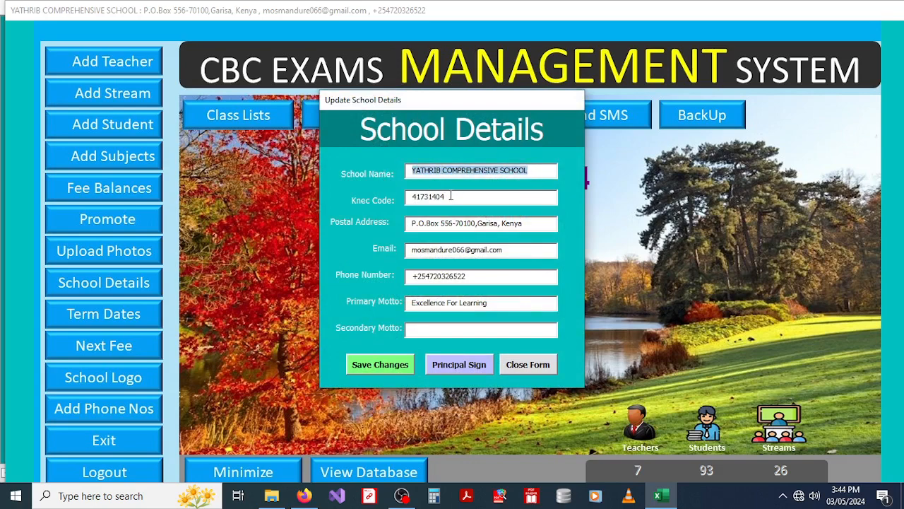
left_click_drag(452, 197, 394, 201)
left_click_drag(530, 223, 346, 227)
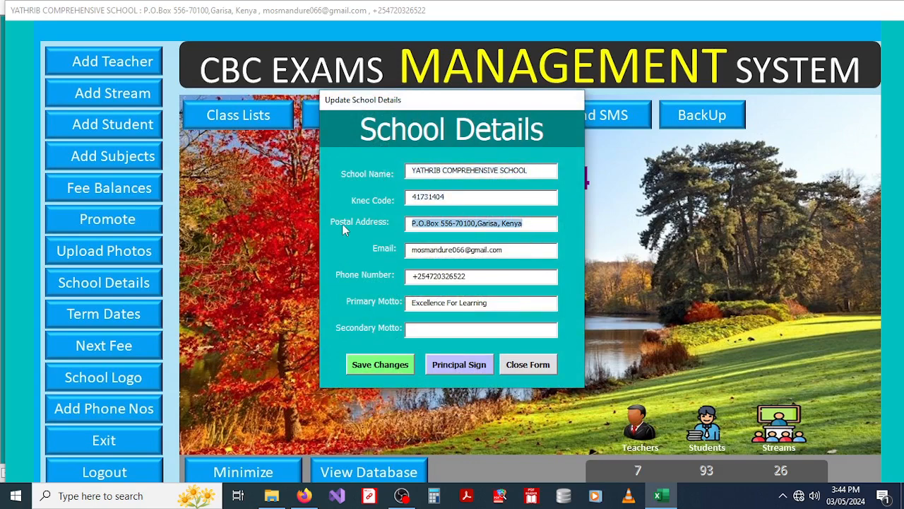
left_click_drag(505, 251, 399, 273)
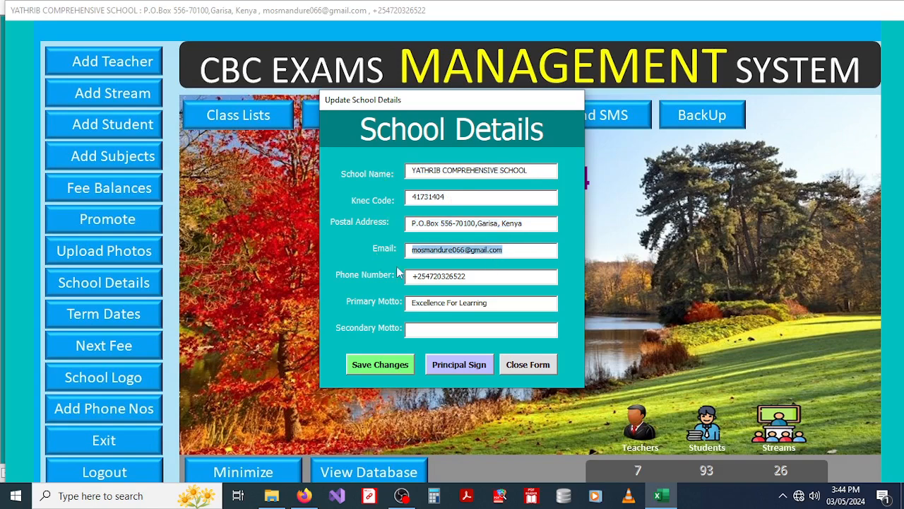
left_click(497, 303)
left_click_drag(474, 303, 372, 308)
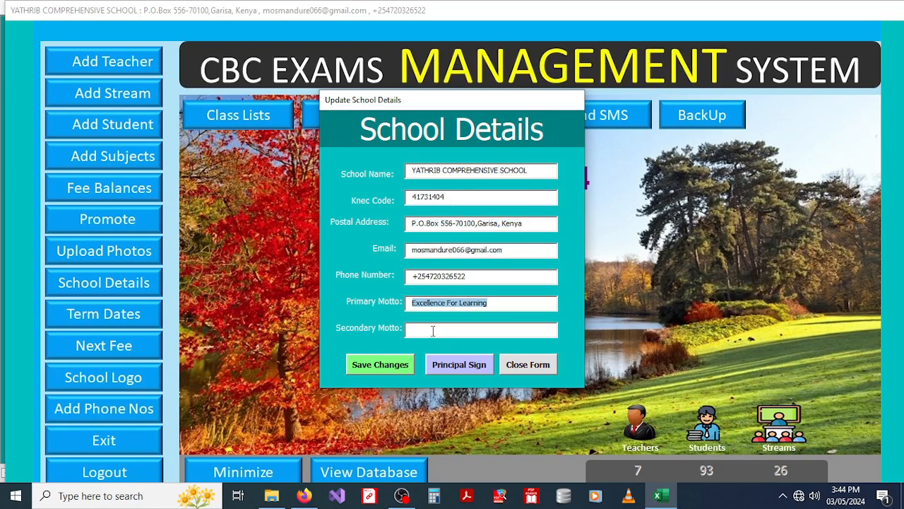
left_click(430, 333)
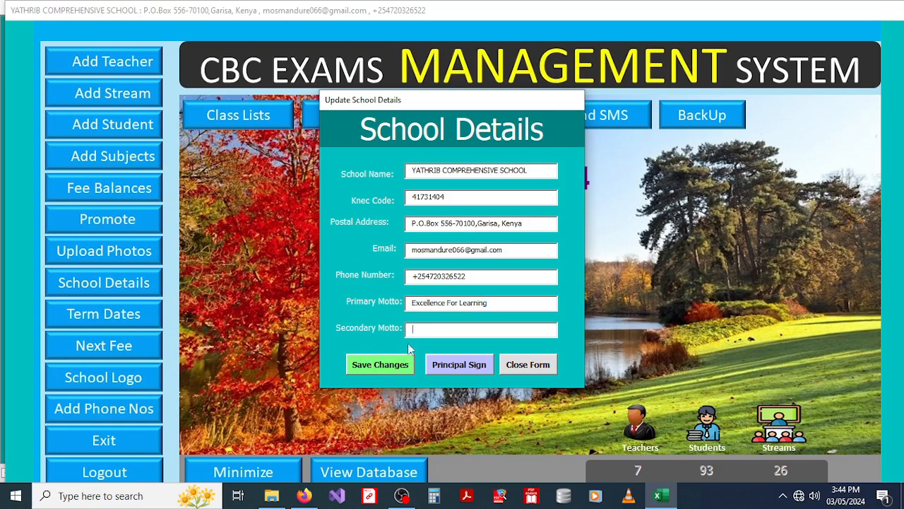
left_click(462, 365)
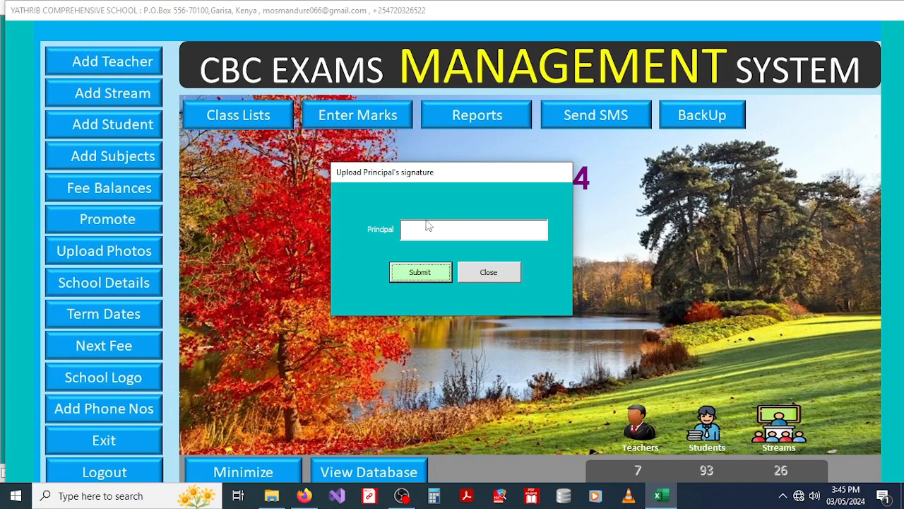
Step: Close the signature upload without uploading and bring up the Term Dates exam settings
left_click(482, 272)
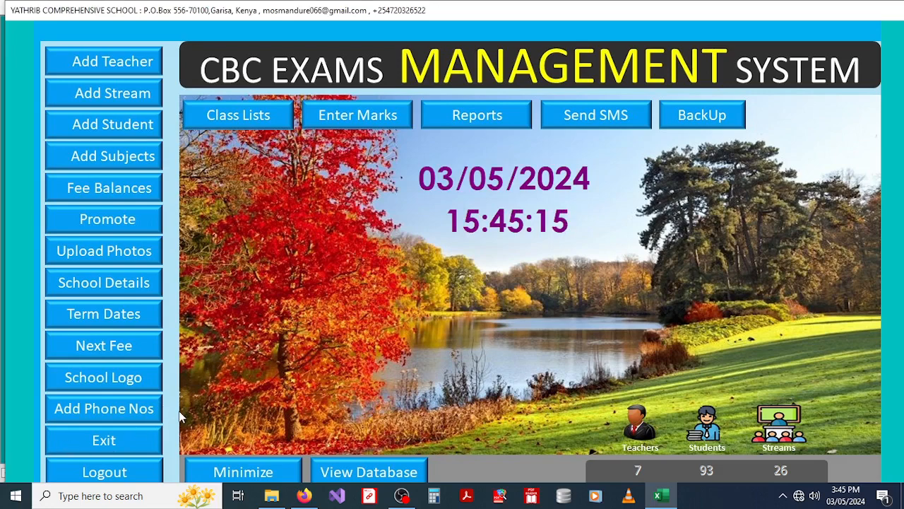
left_click(92, 320)
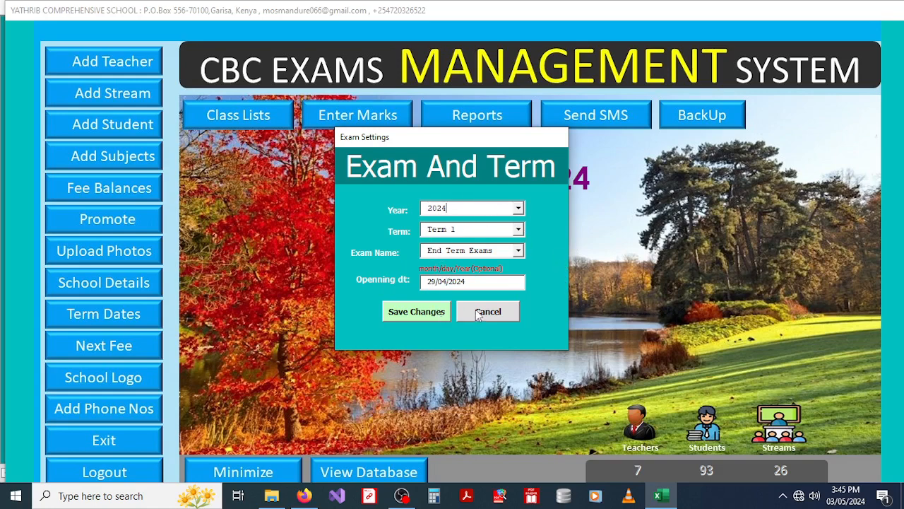
Step: Keep year 2024, Term 1 and End Term Exams in Exam Settings and save
left_click(519, 208)
left_click_drag(522, 246, 520, 226)
left_click(524, 205)
left_click(520, 230)
left_click(506, 232)
left_click(519, 253)
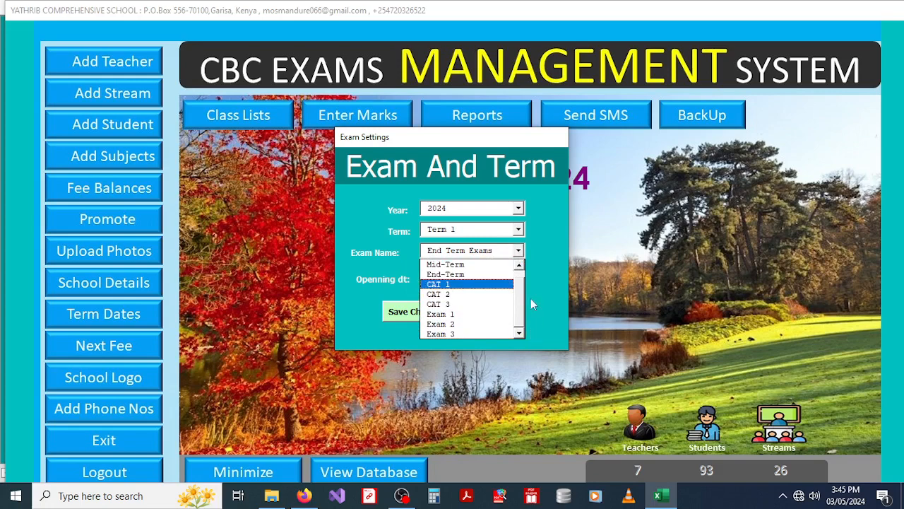
left_click(552, 239)
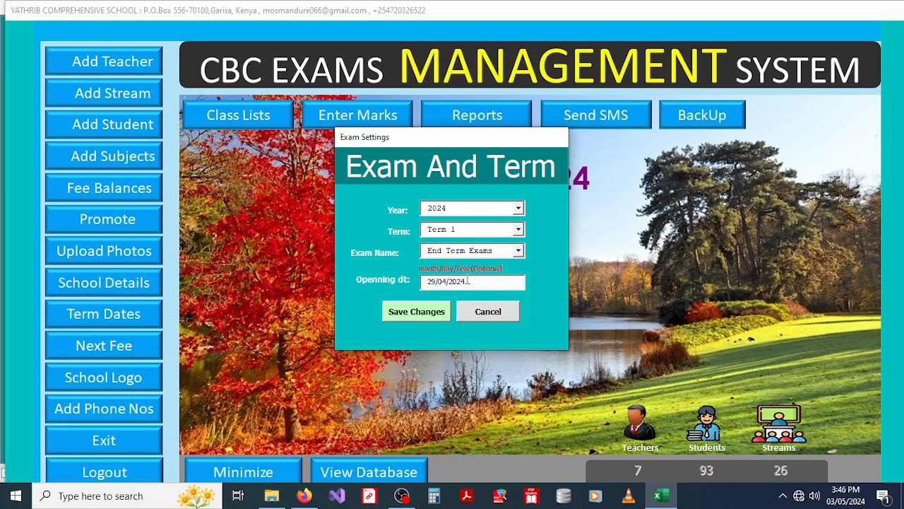
left_click(428, 317)
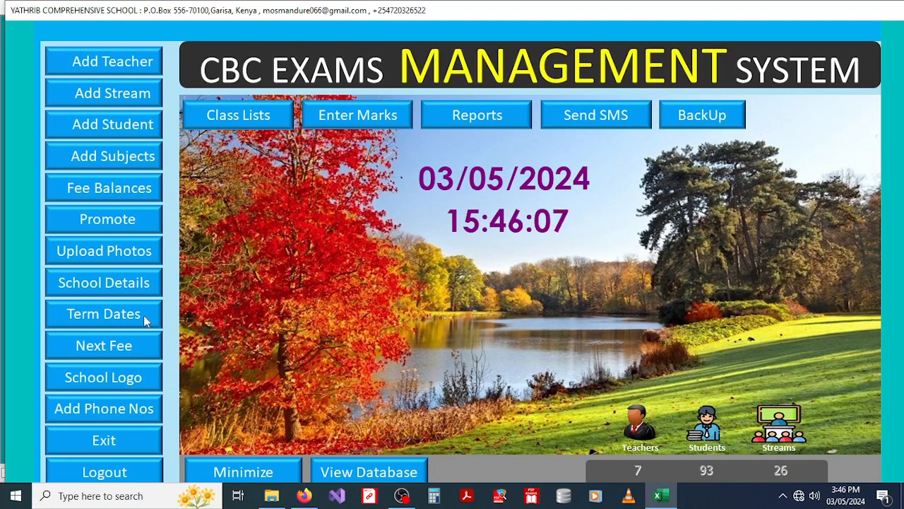
Step: Enter next-term fees 5000, 6500, 7000 and 8000, copying 8000 to Grades 2–9
left_click(98, 345)
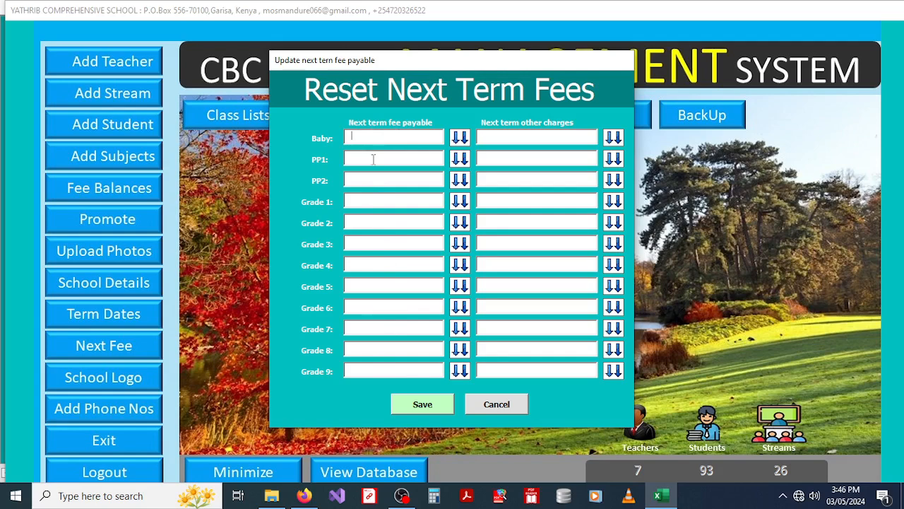
type("5000")
left_click(378, 158)
type("6500")
left_click(379, 178)
type("7000")
type("8000")
left_click(460, 202)
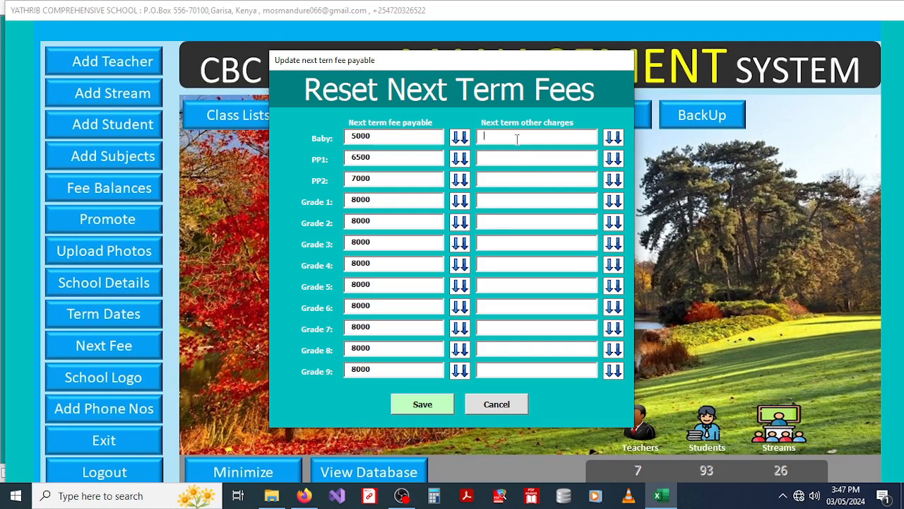
Step: Enter other charges 500, 650, 800 and 1000, copying 1000 to Grades 2–9, then close
type("500")
type("650")
type("800")
type("1000")
left_click(613, 202)
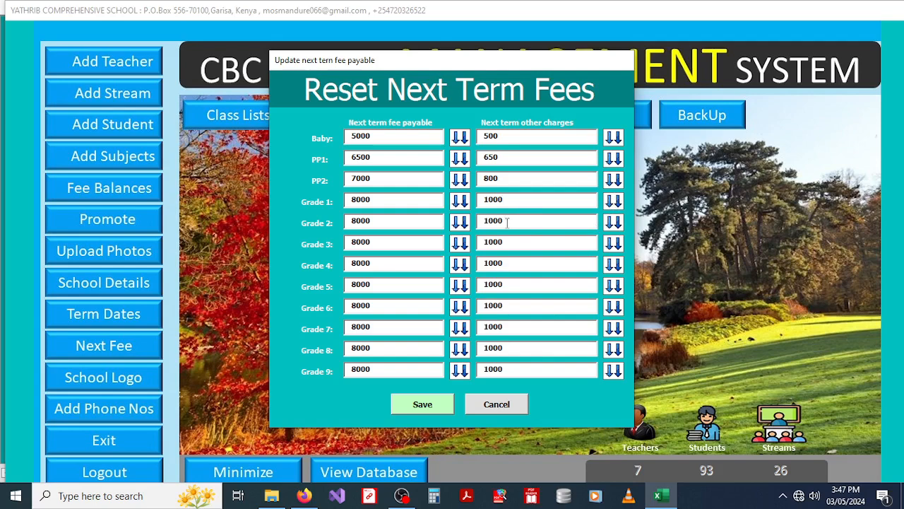
left_click_drag(505, 220, 484, 244)
left_click(496, 406)
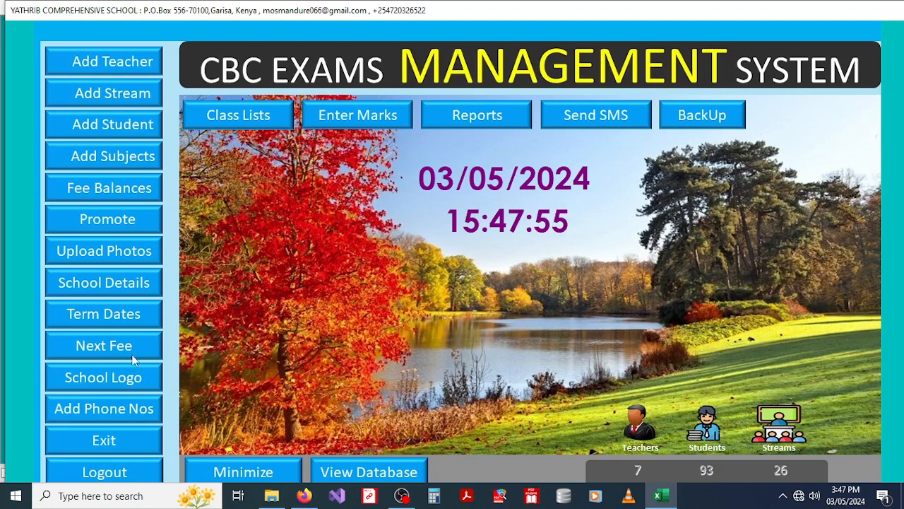
Step: Upload logo2 from the Desktop's LOGO folder as the school logo
left_click(100, 380)
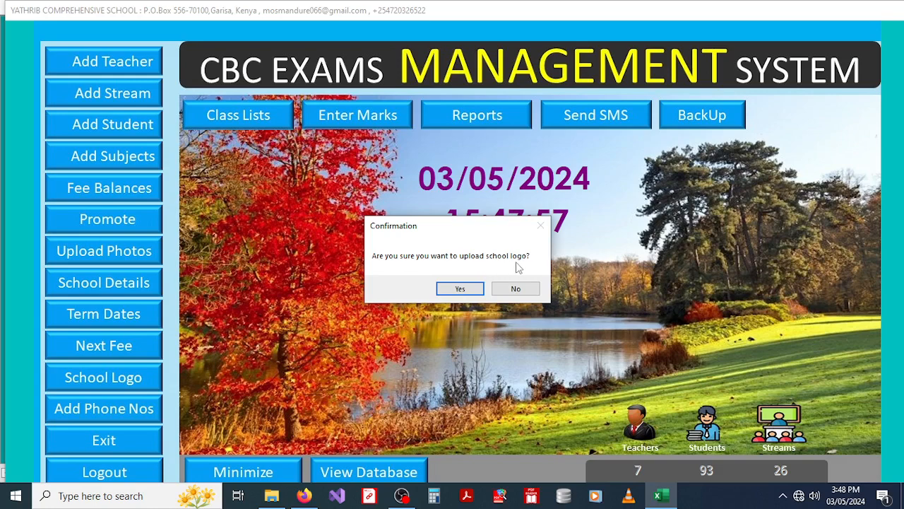
left_click(452, 291)
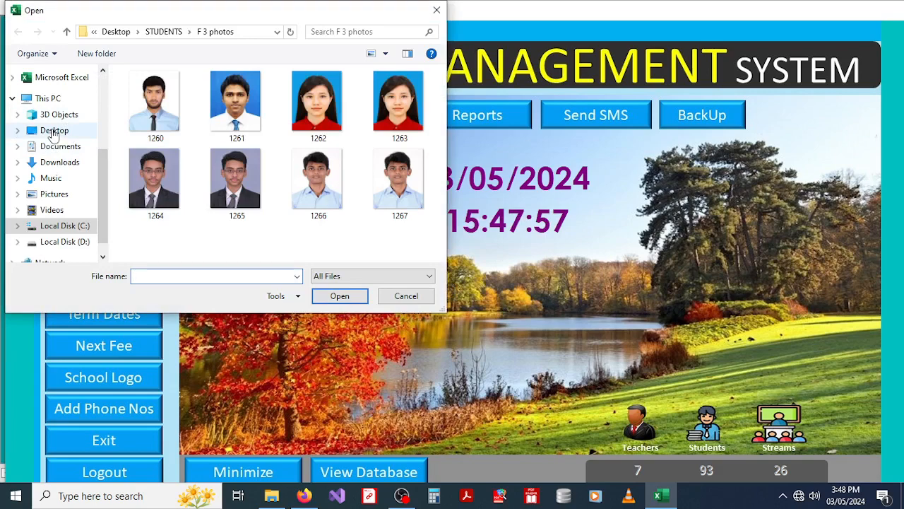
left_click(52, 132)
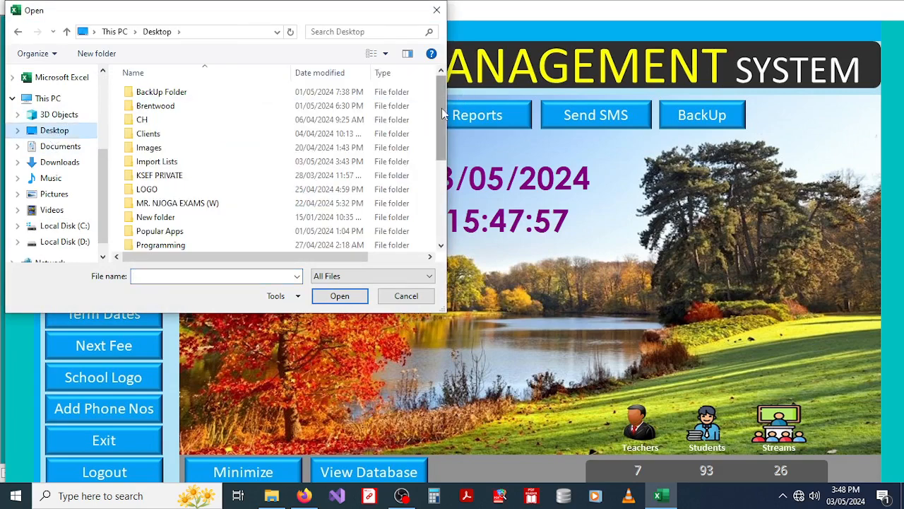
double_click(160, 191)
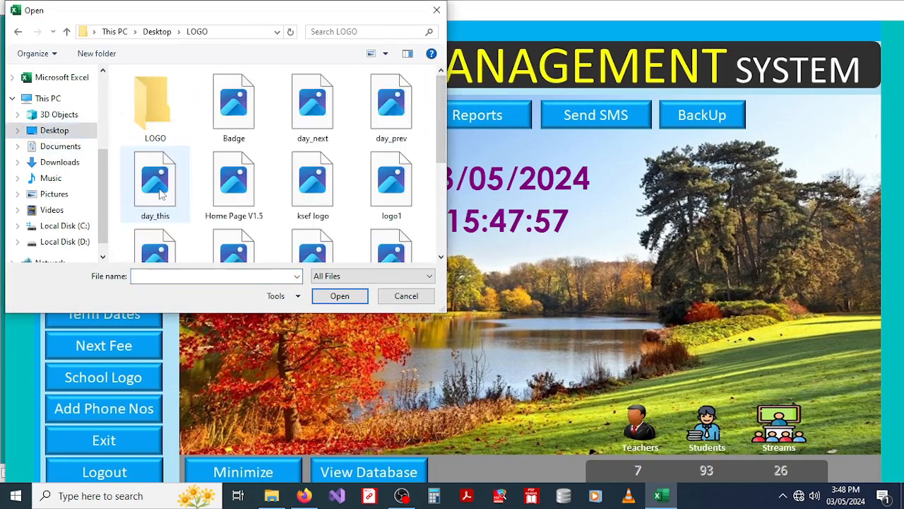
mouse_move(442, 129)
left_mouse_down()
mouse_move(440, 214)
mouse_move(438, 111)
left_mouse_up()
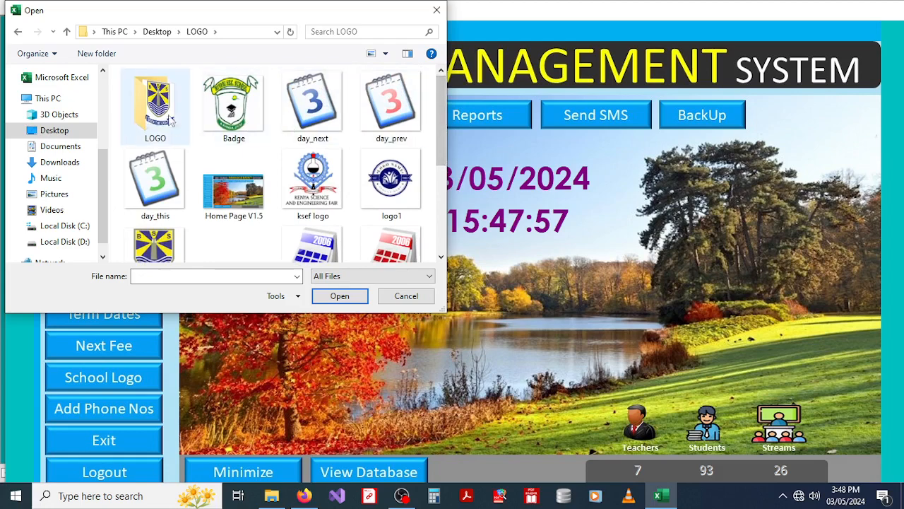
left_click(161, 243)
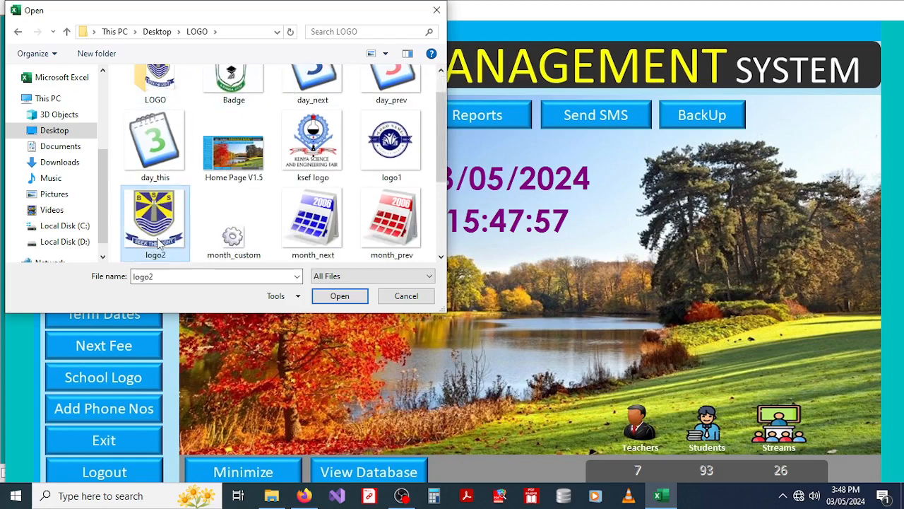
left_click(340, 295)
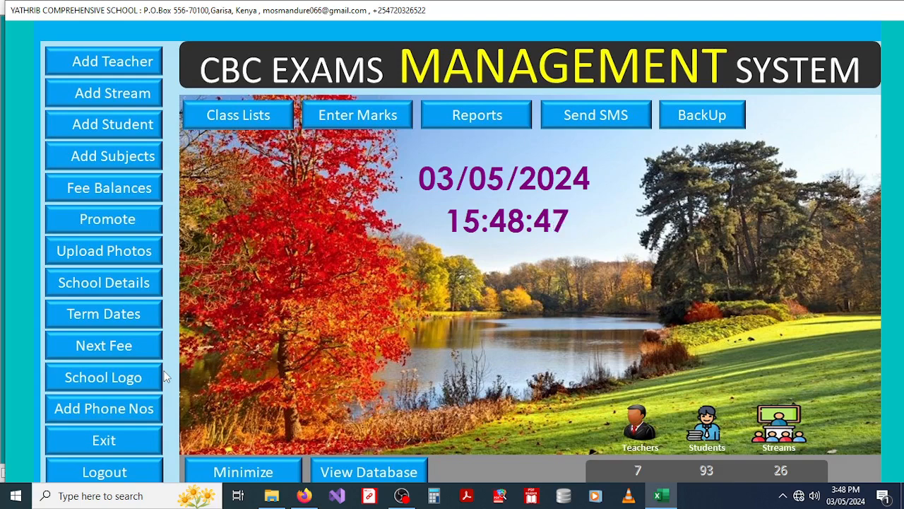
Step: Activate the phone book for Grade 7 and dismiss the success message
left_click(88, 408)
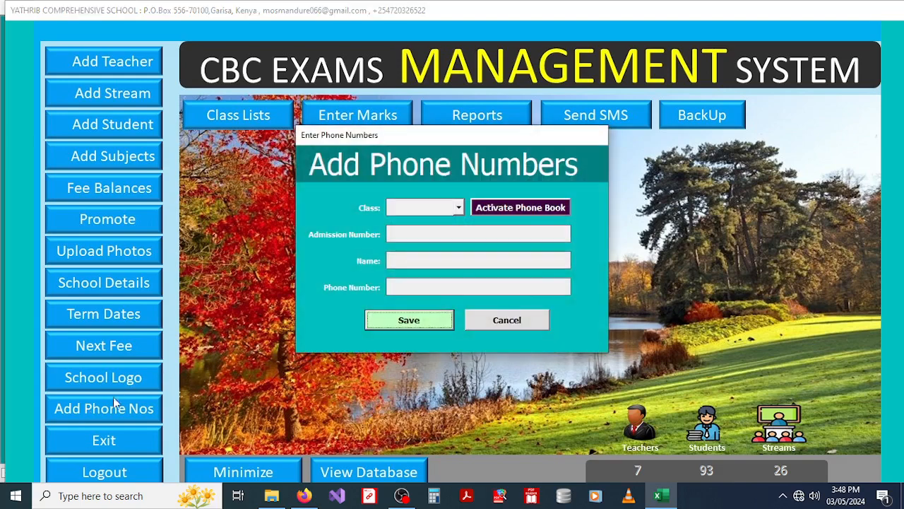
left_click(459, 208)
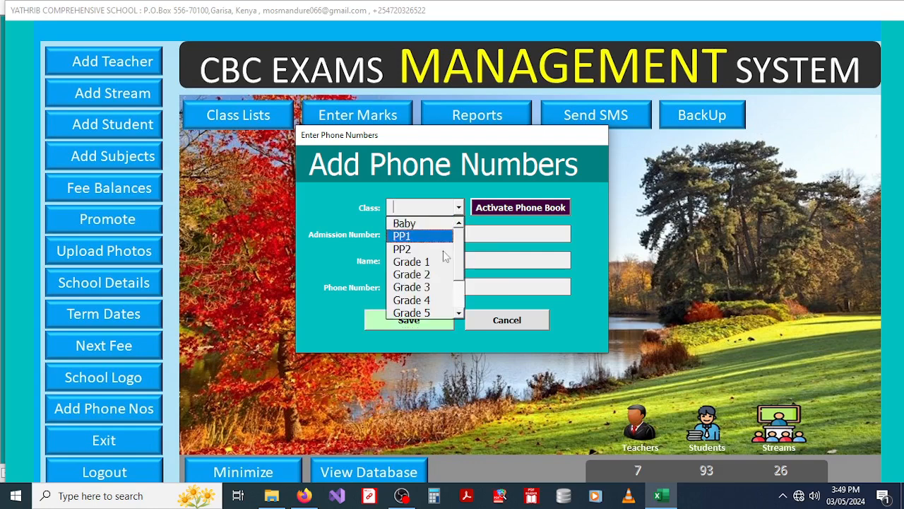
left_click_drag(460, 261, 464, 321)
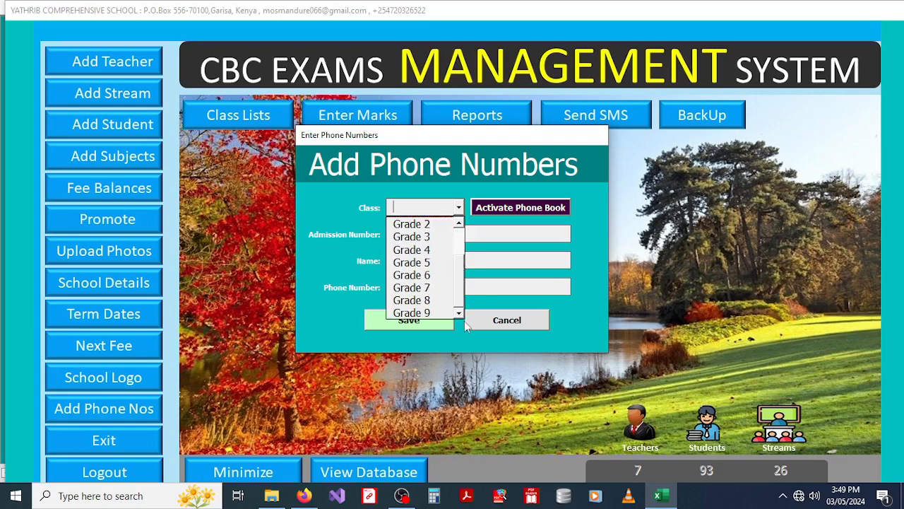
left_click(407, 289)
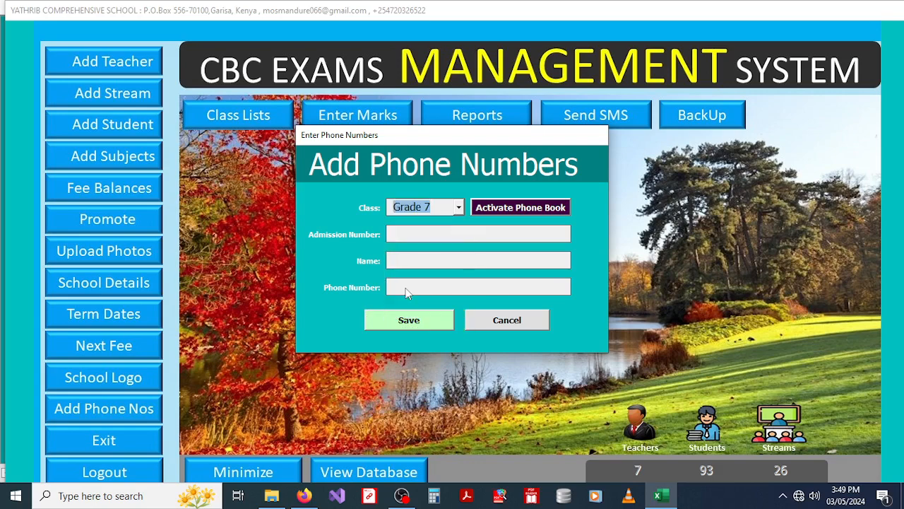
left_click(524, 217)
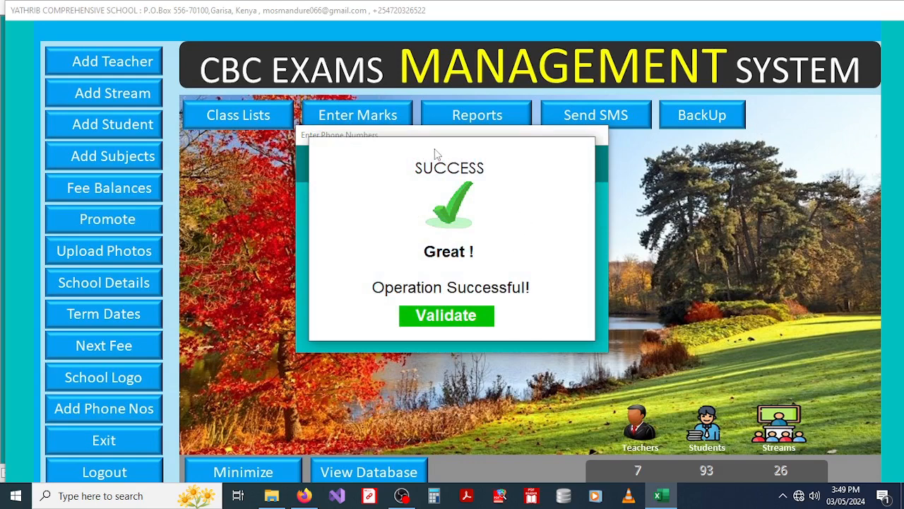
left_click(452, 316)
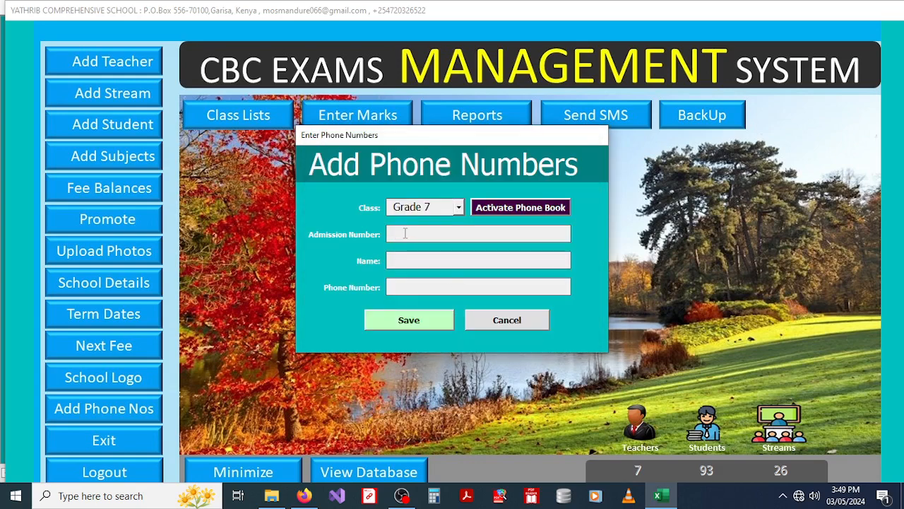
Step: Enter admission number 1270 and point out the auto-filled student name and phone number
type("1270")
key("Return")
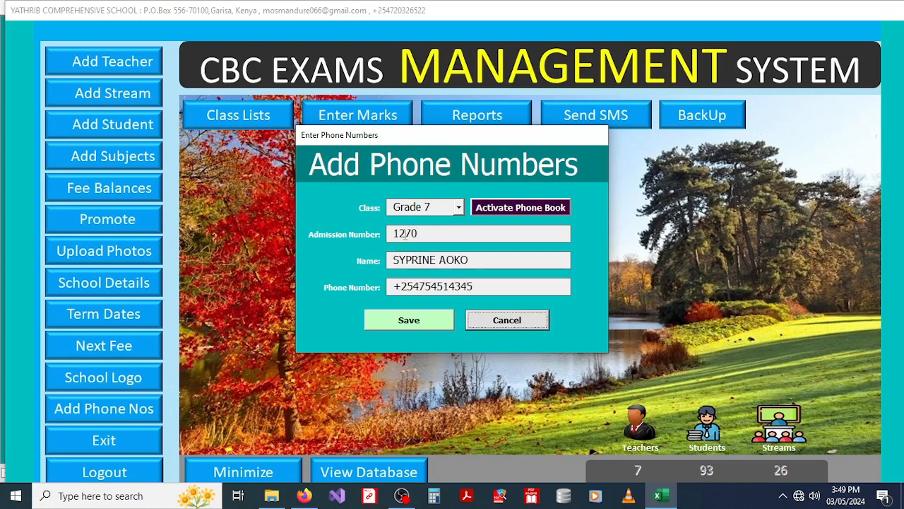
left_click_drag(478, 262, 385, 267)
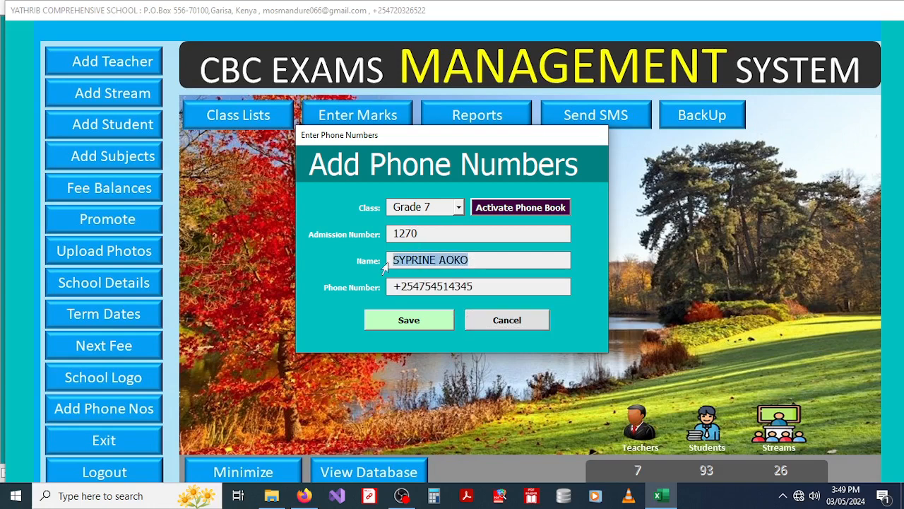
left_click_drag(483, 288, 385, 290)
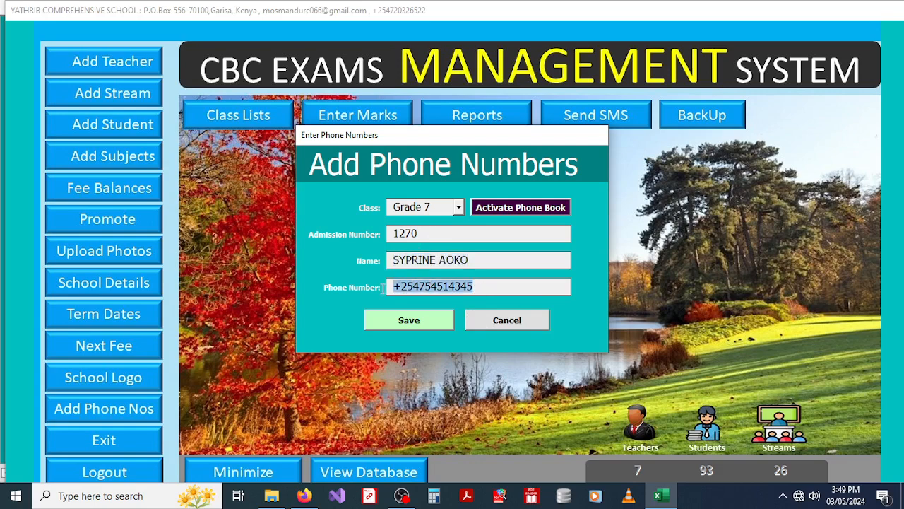
left_click(463, 286)
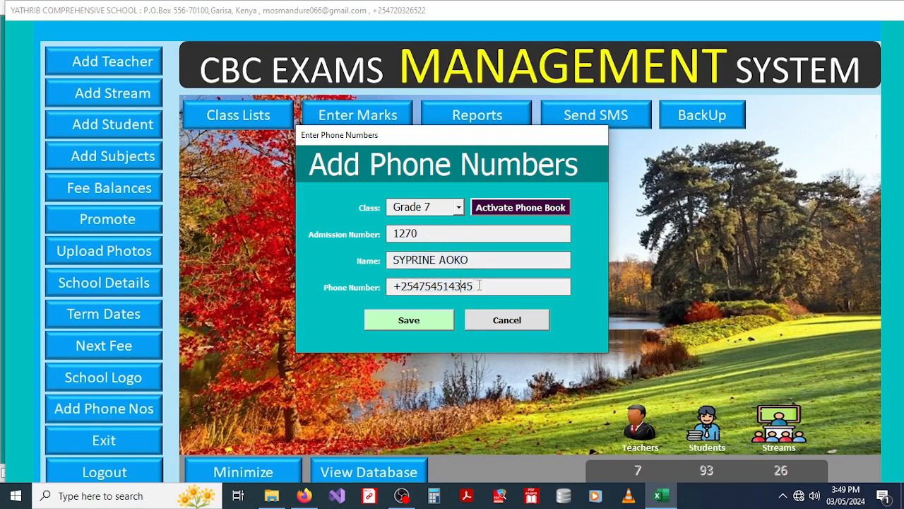
left_click_drag(479, 285, 385, 286)
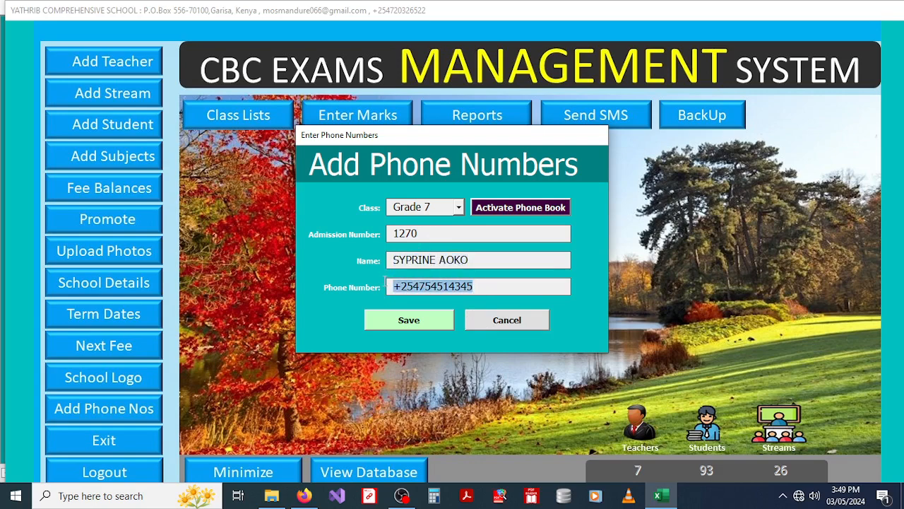
left_click(432, 286)
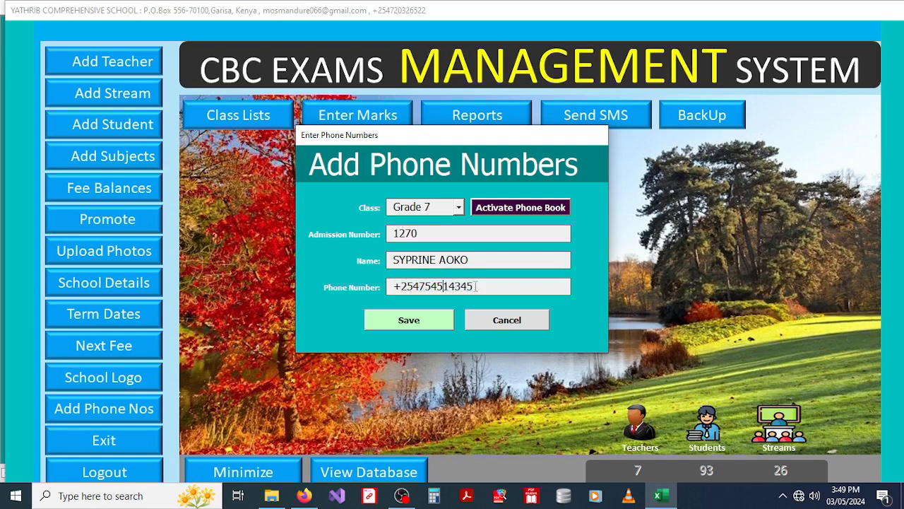
left_click_drag(480, 286, 370, 285)
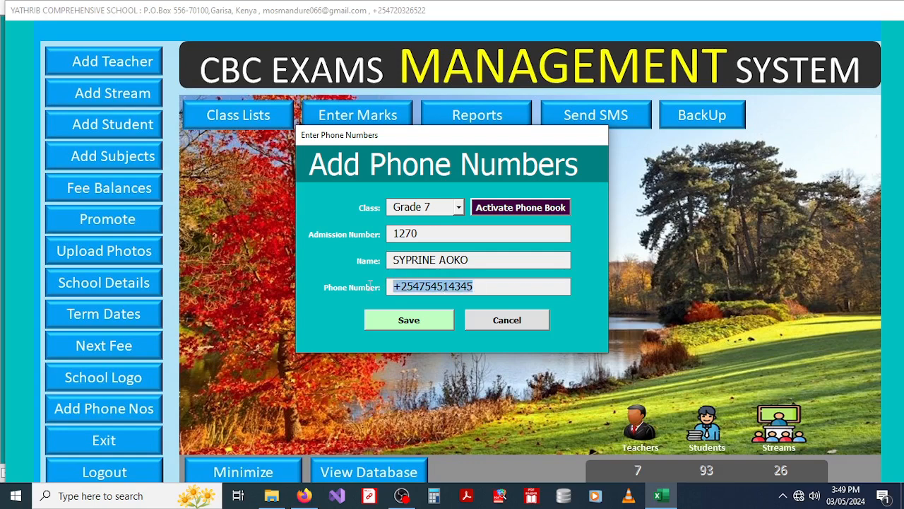
left_click(430, 286)
left_click_drag(485, 285, 382, 286)
Step: Try admission numbers 1271 and 1272, then cancel the phone numbers form
double_click(417, 233)
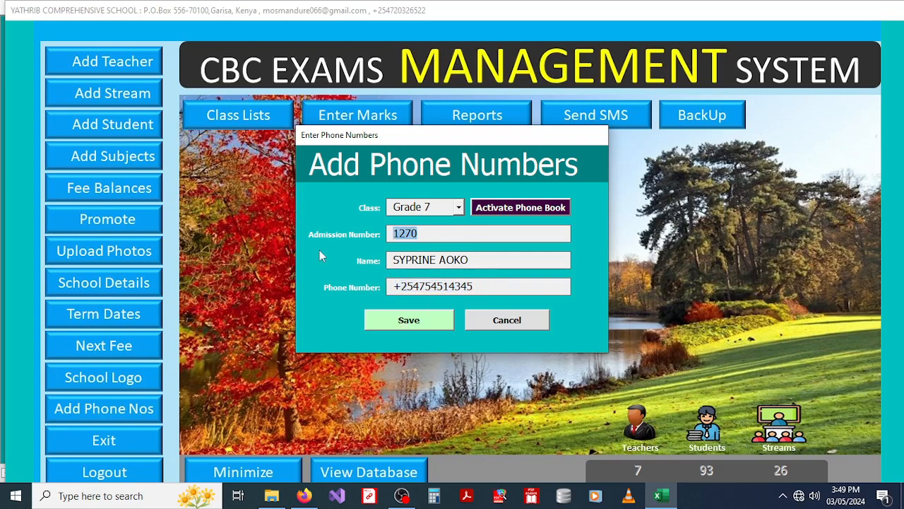
type("1271")
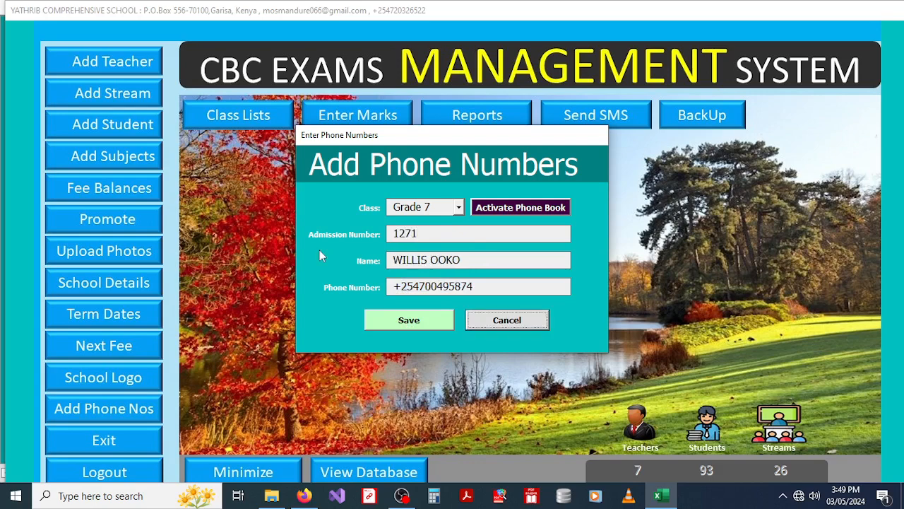
left_click_drag(476, 287, 341, 289)
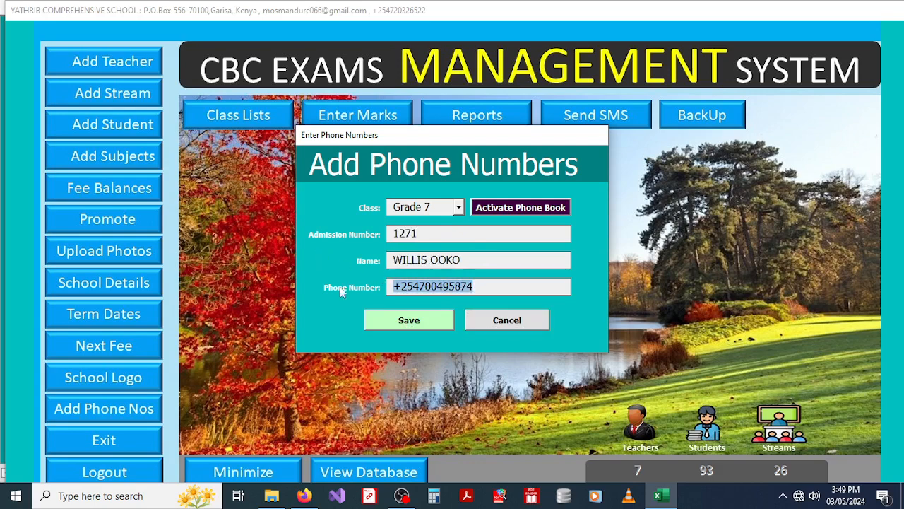
left_click_drag(423, 232, 406, 232)
key("BackSpace")
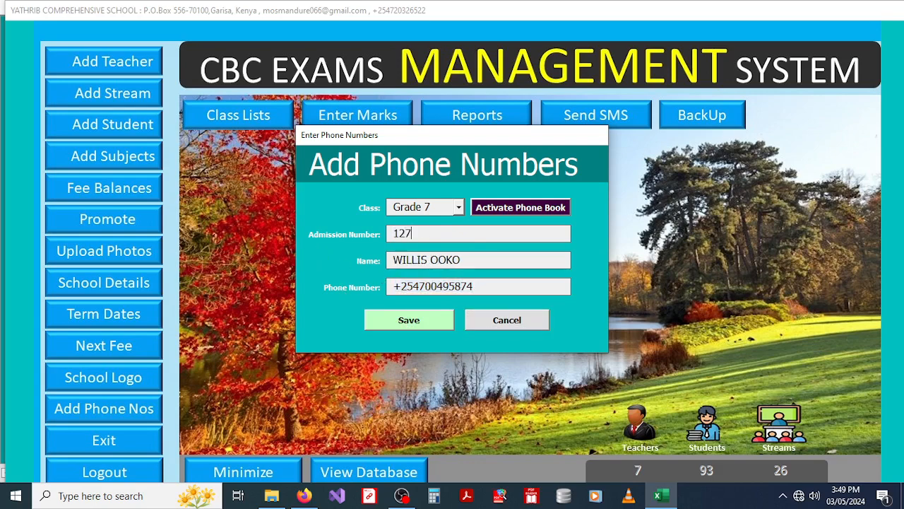
type("2")
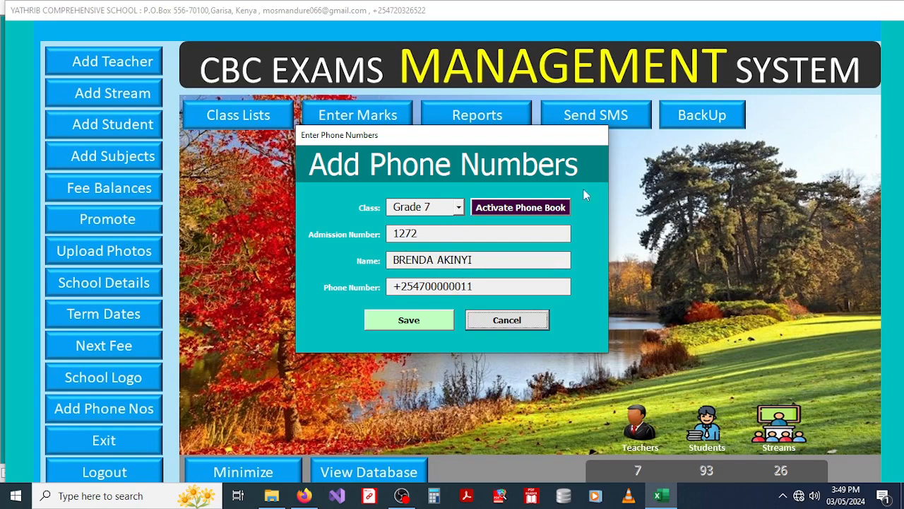
left_click(524, 323)
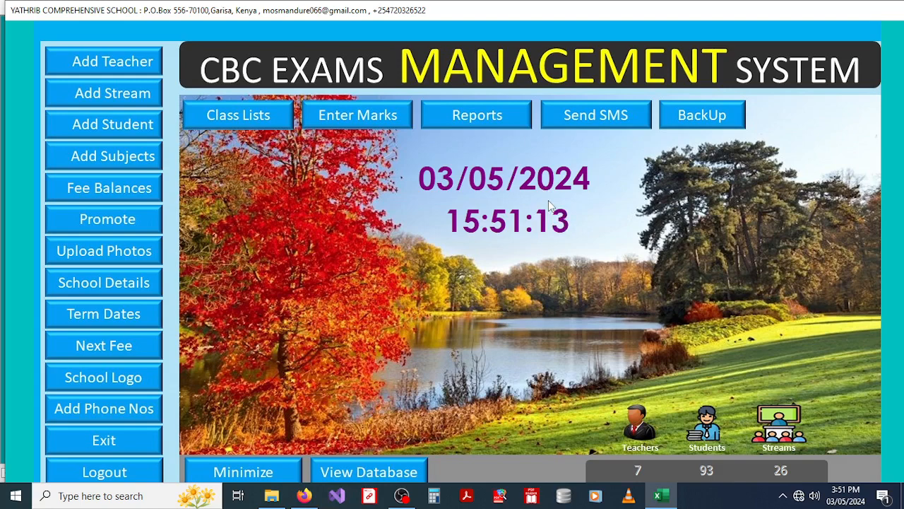
Step: Generate the Grade 7 class list from the Class Lists form
left_click(248, 113)
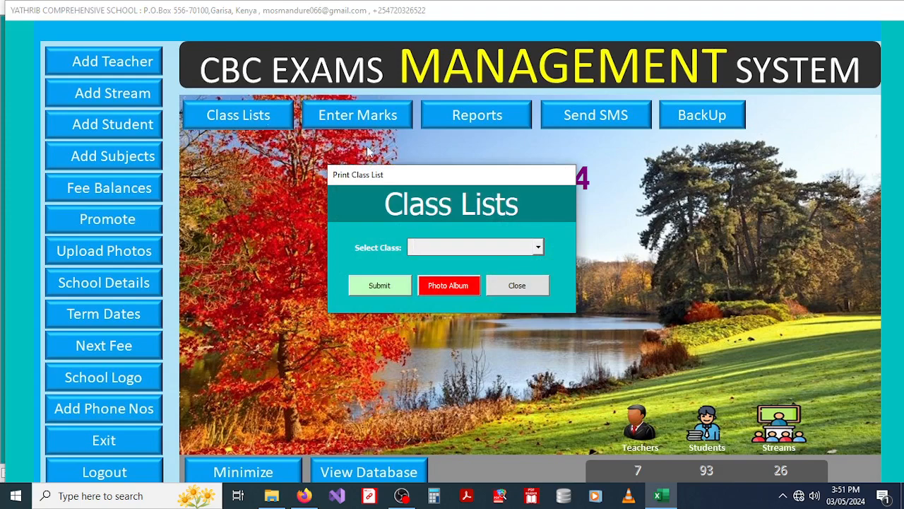
left_click(538, 248)
scroll(541, 321, "down", 2)
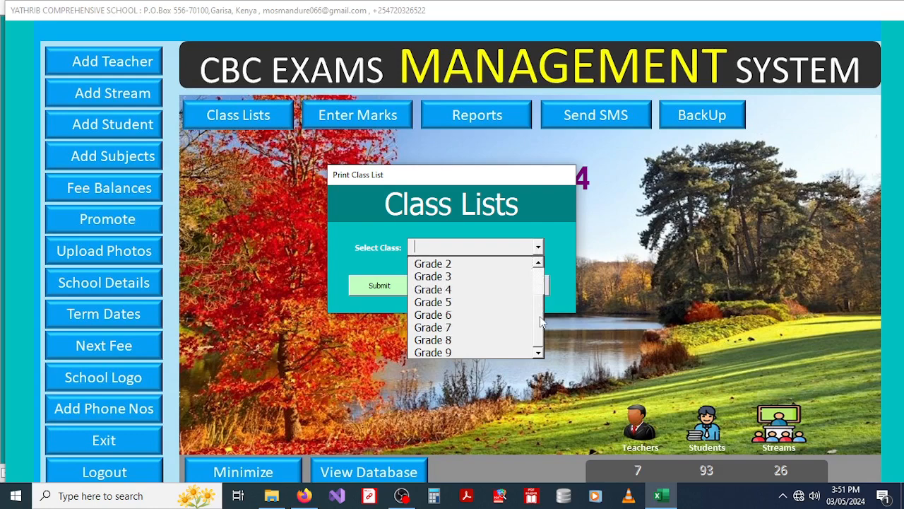
left_click(433, 327)
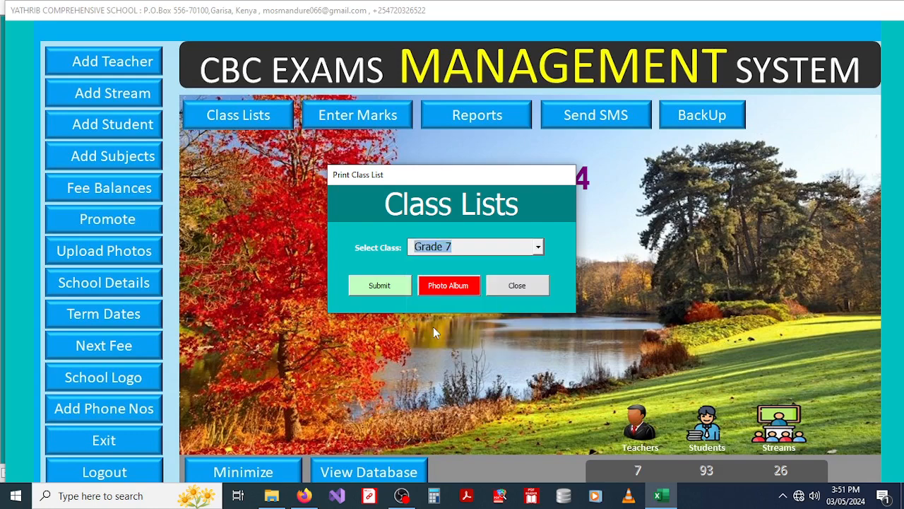
left_click(379, 286)
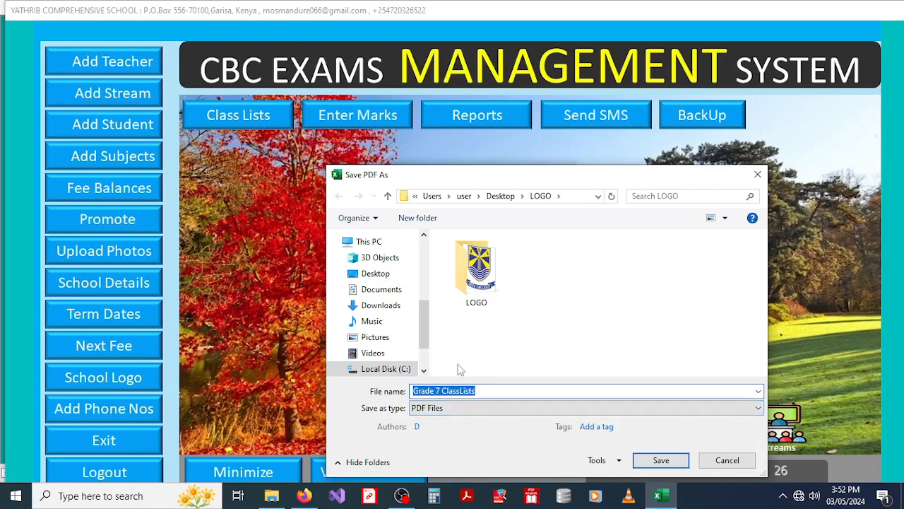
Step: Save the Grade 7 ClassLists PDF to the Desktop and acknowledge the success message
left_click(380, 276)
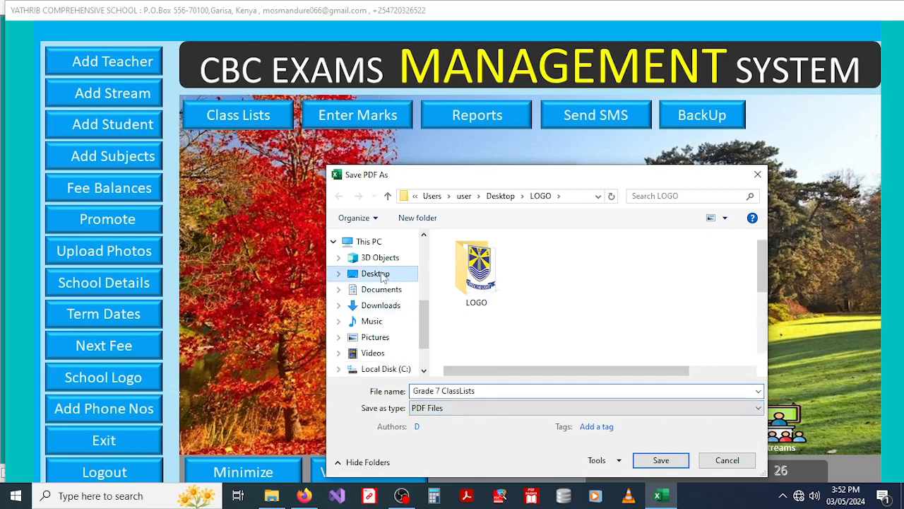
left_click(658, 459)
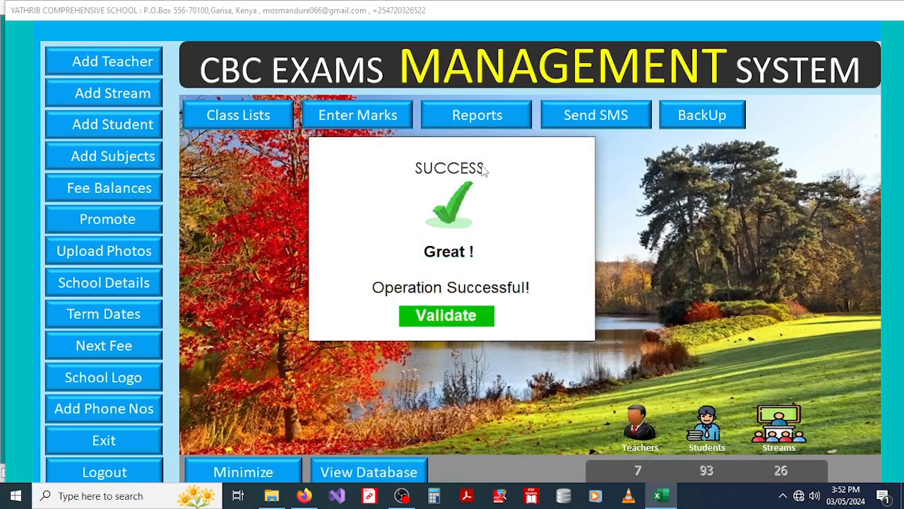
left_click(423, 314)
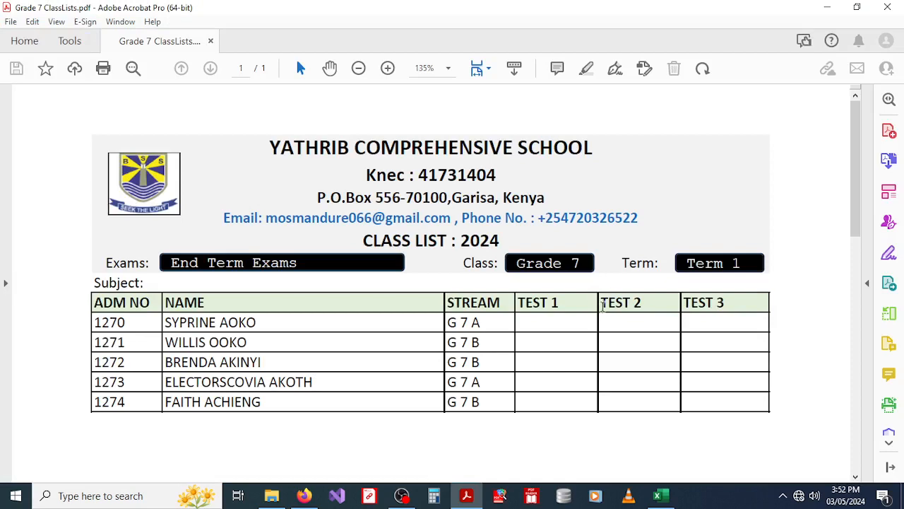
Step: Zoom out and back to 100% to review the Grade 7 class list PDF, then close Acrobat
left_click(360, 68)
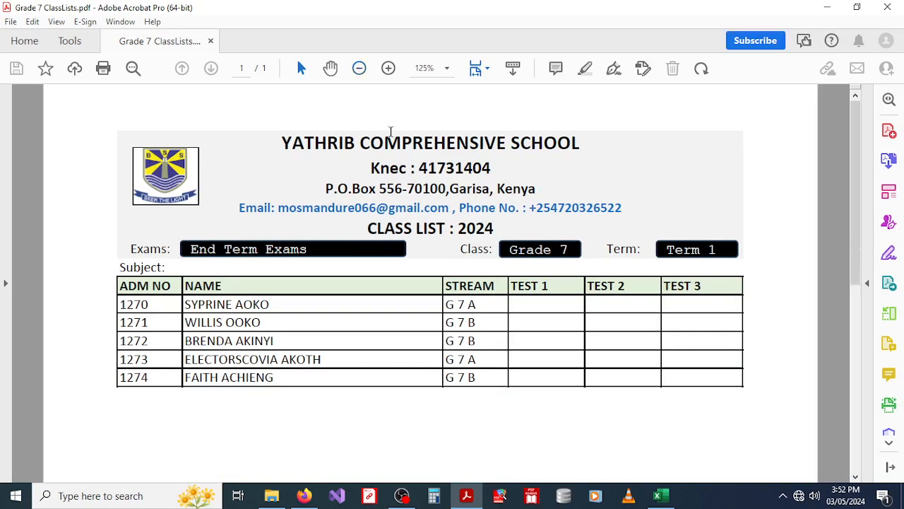
left_click(360, 68)
left_click(359, 68)
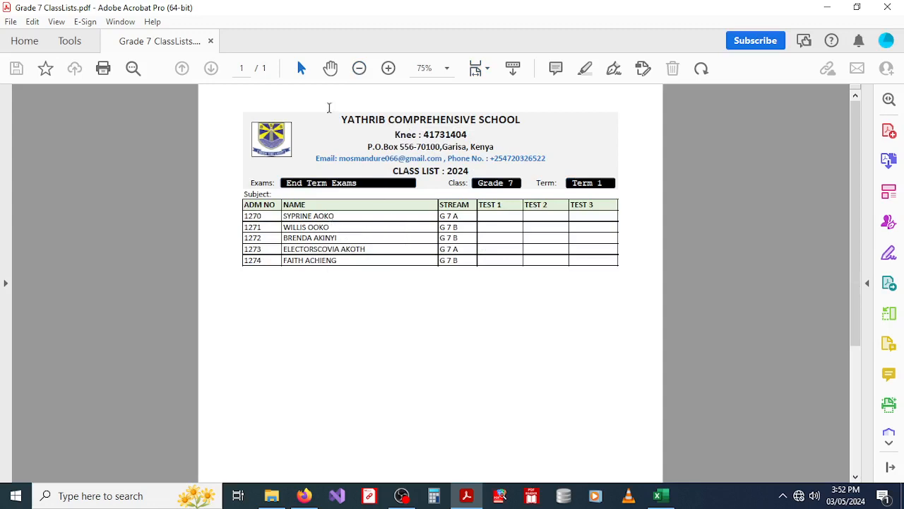
left_click(359, 68)
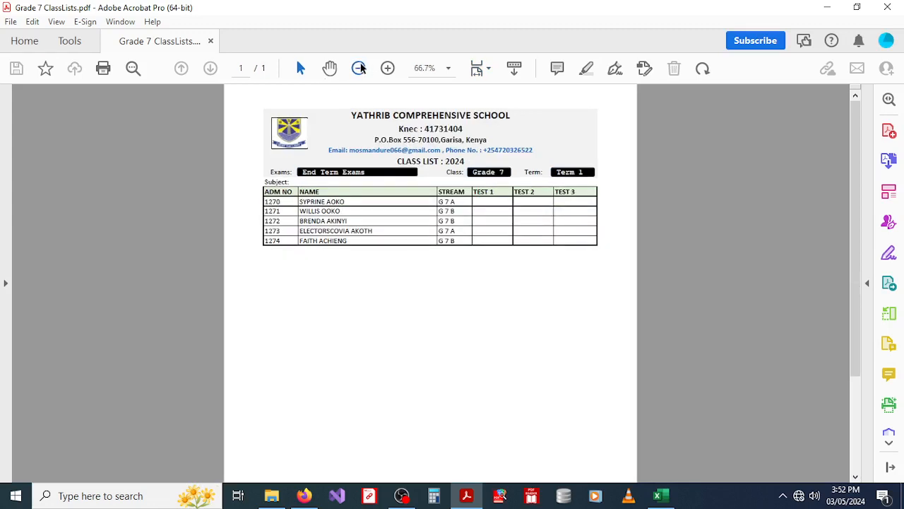
left_click_drag(855, 206, 859, 139)
left_click(387, 69)
left_click(388, 68)
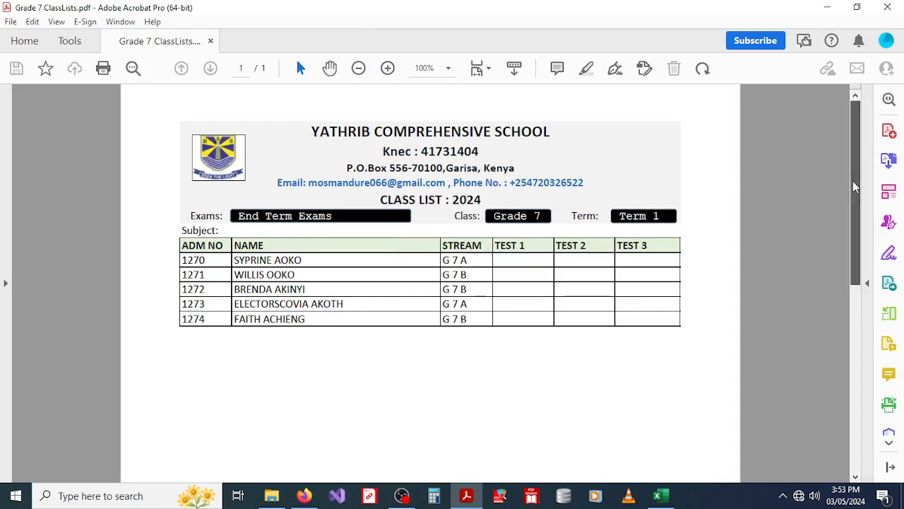
left_click_drag(853, 181, 858, 140)
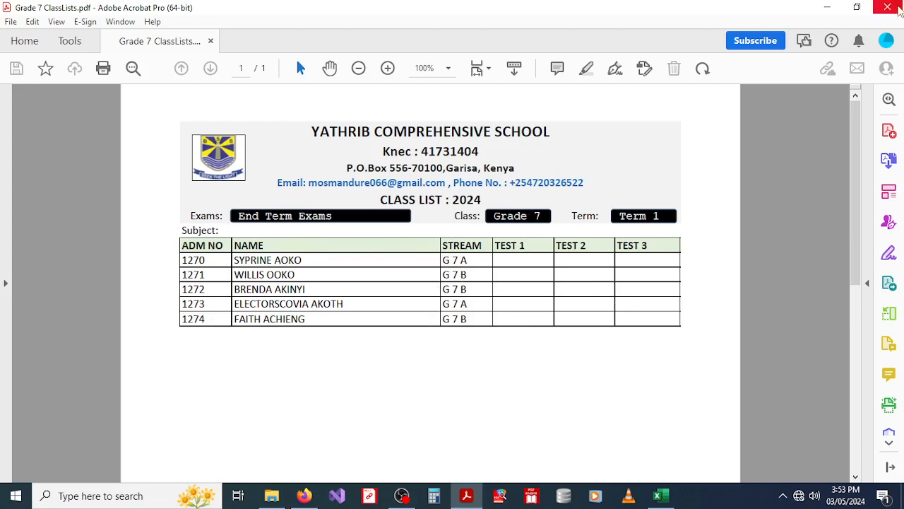
left_click(897, 7)
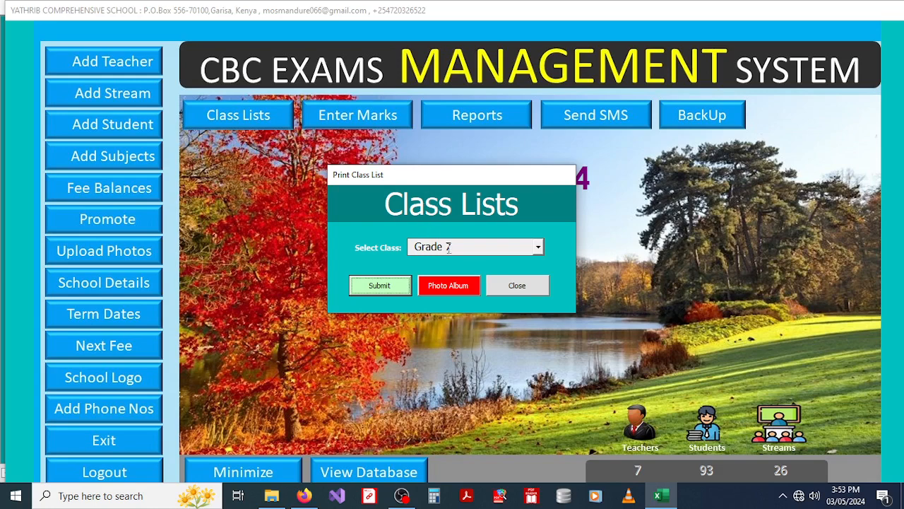
Step: Print the Grade 7 photo album and acknowledge the success message
left_click(441, 288)
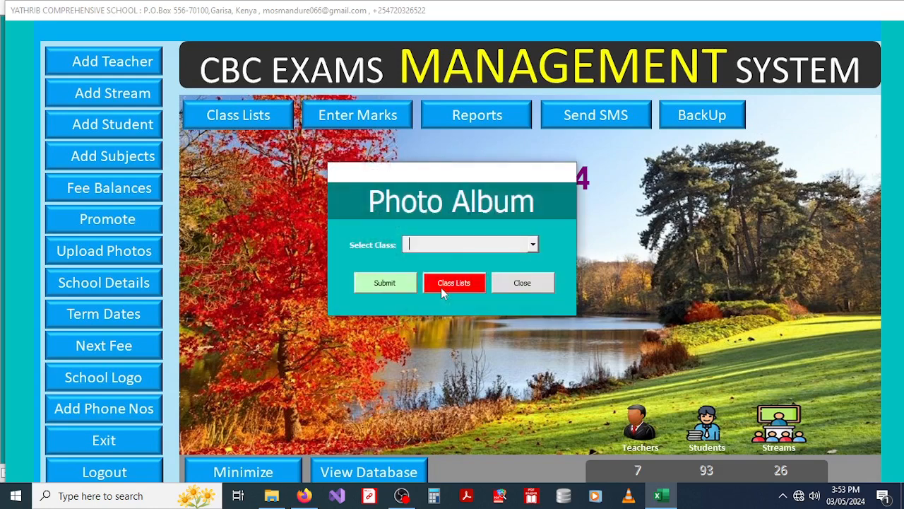
left_click(533, 245)
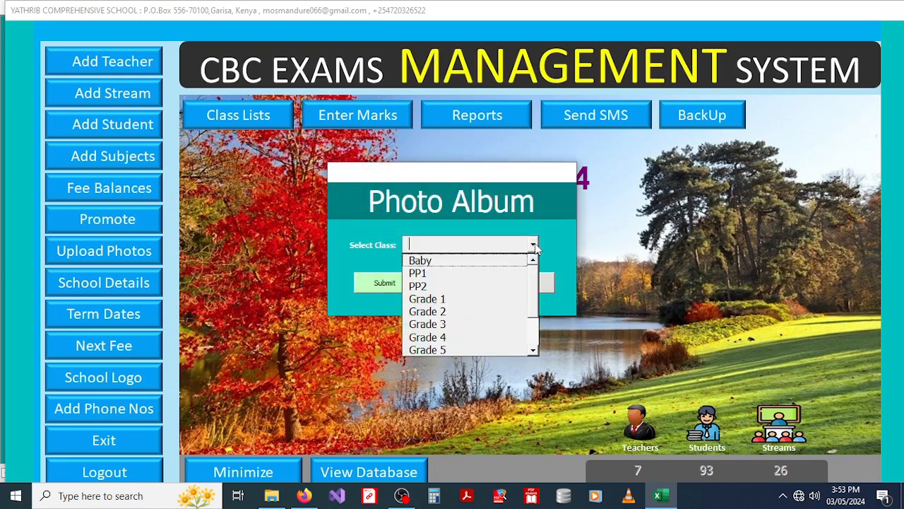
left_click_drag(534, 295, 533, 323)
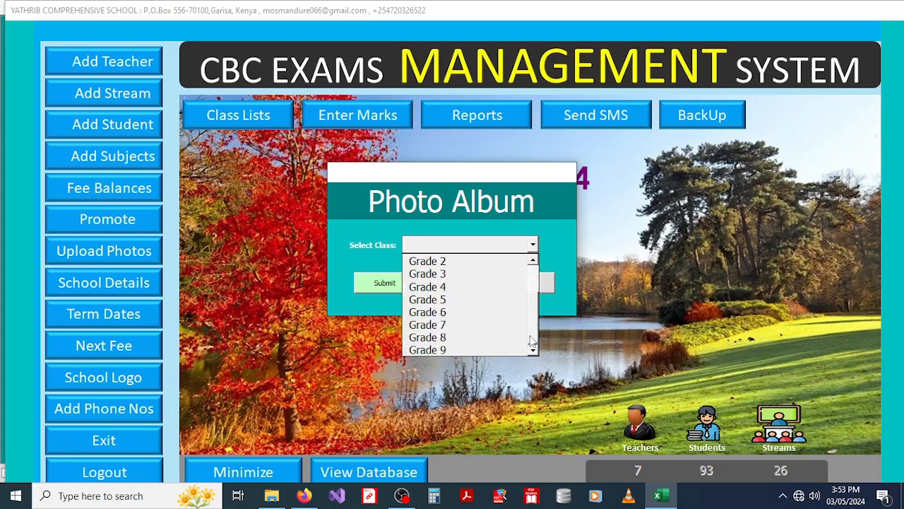
left_click(435, 325)
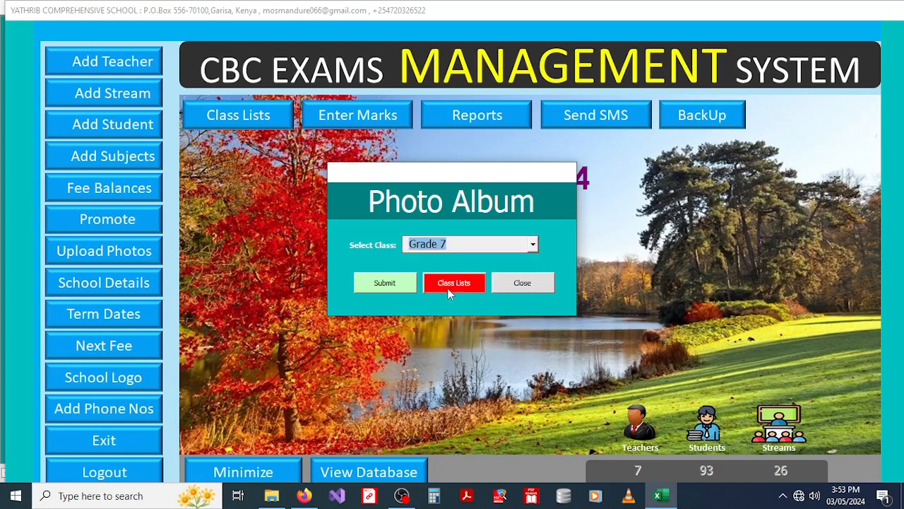
left_click(379, 284)
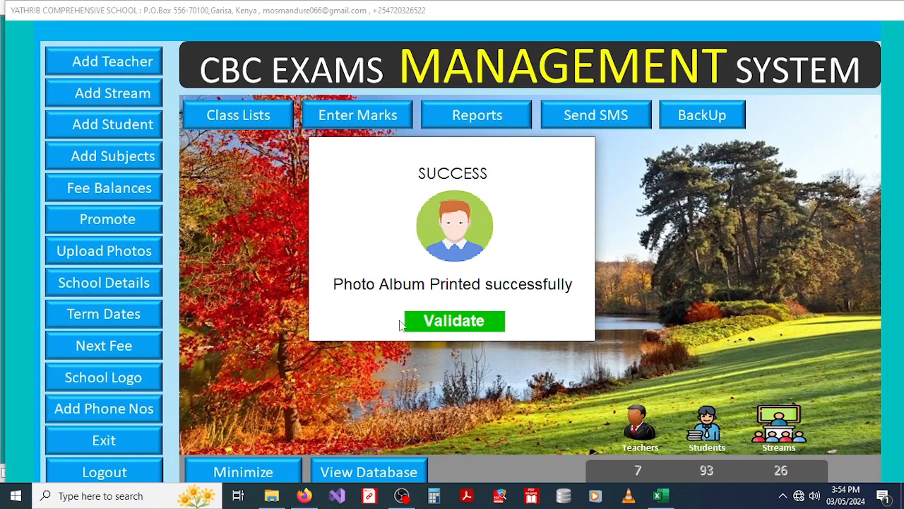
left_click(455, 326)
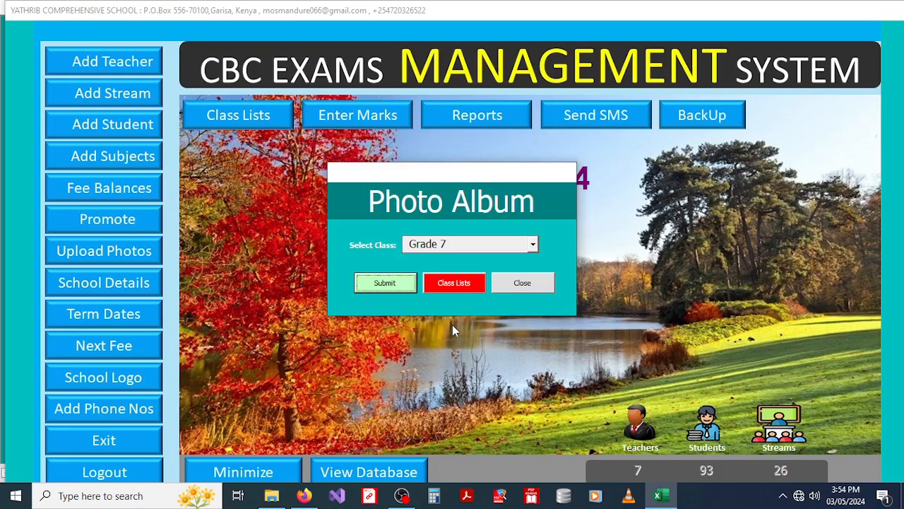
left_click(269, 500)
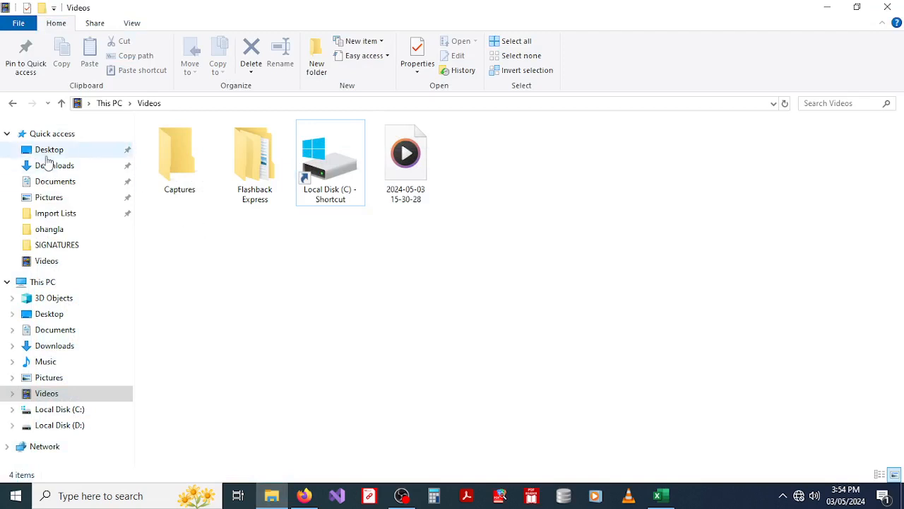
Step: Open Photo_Album_20240503_155348 PDF from Desktop > Photo Album > Grade 7
left_click(47, 153)
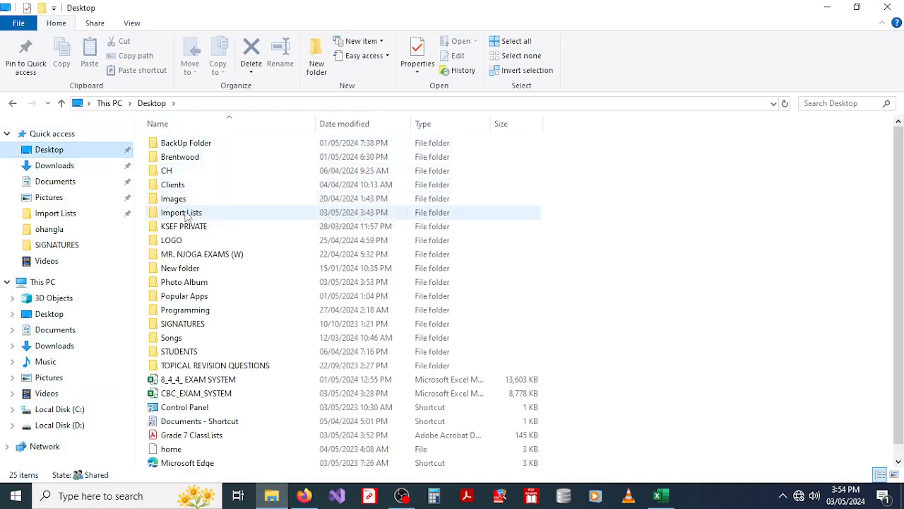
double_click(199, 283)
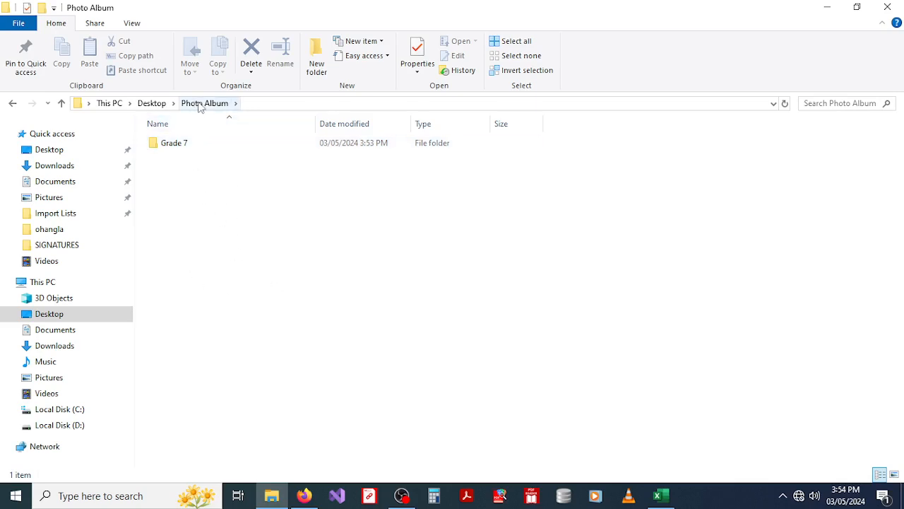
double_click(173, 147)
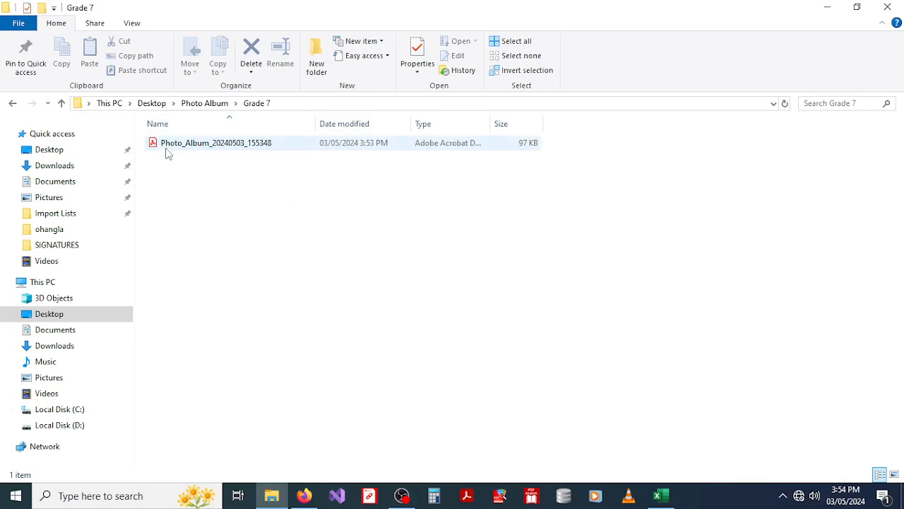
left_click(12, 103)
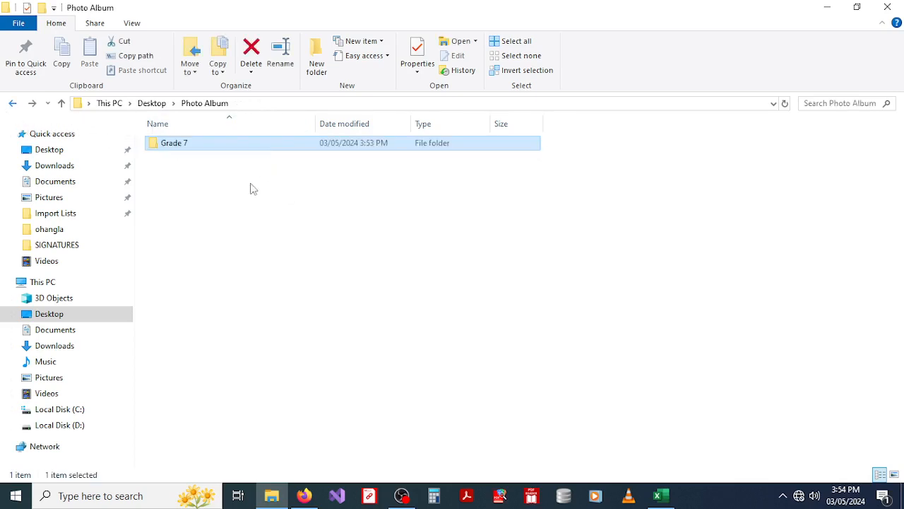
double_click(187, 148)
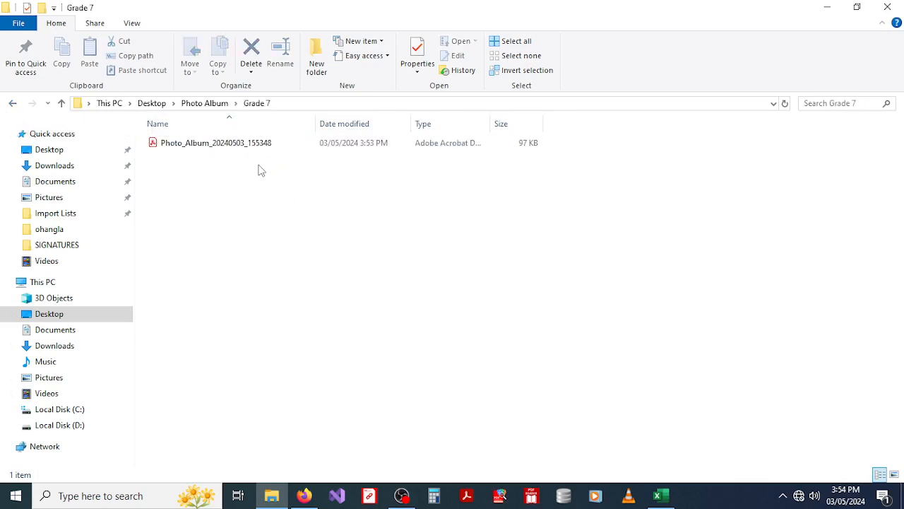
left_click(199, 147)
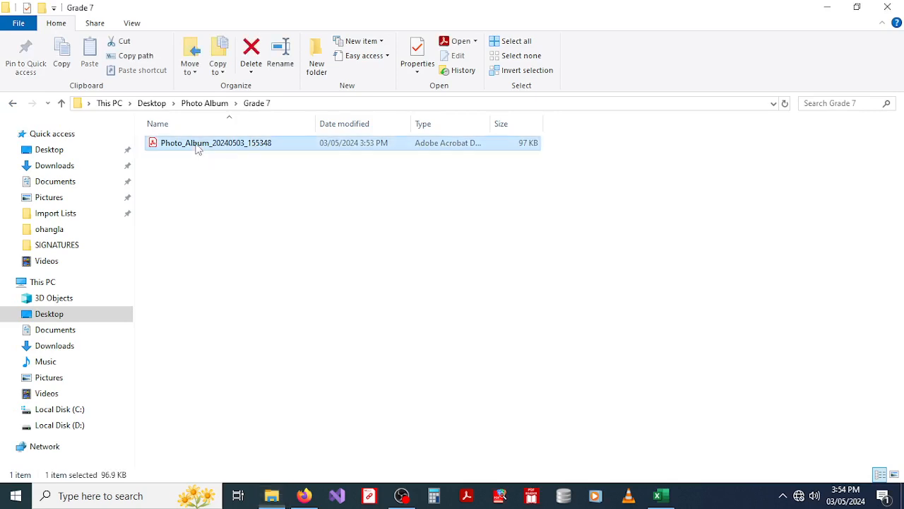
double_click(198, 147)
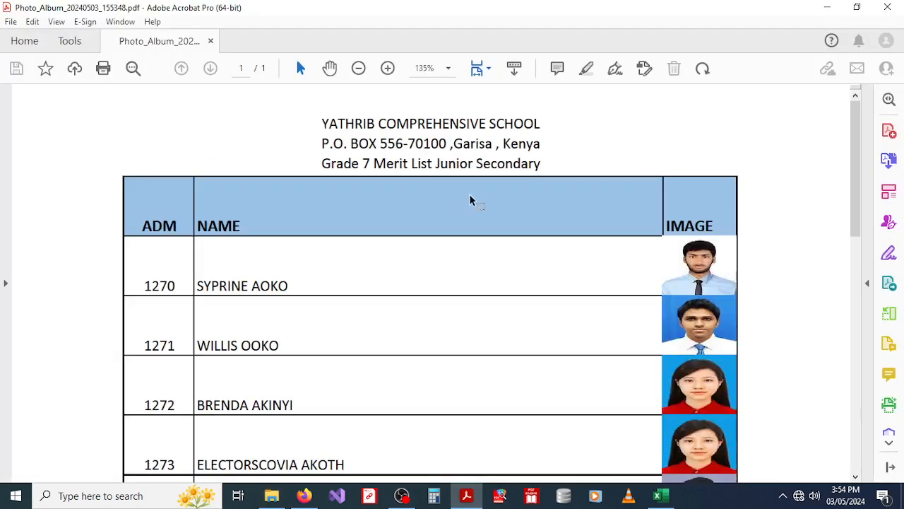
Step: Zoom out to view the eight-student photo album page, then close Acrobat and File Explorer
left_click(360, 66)
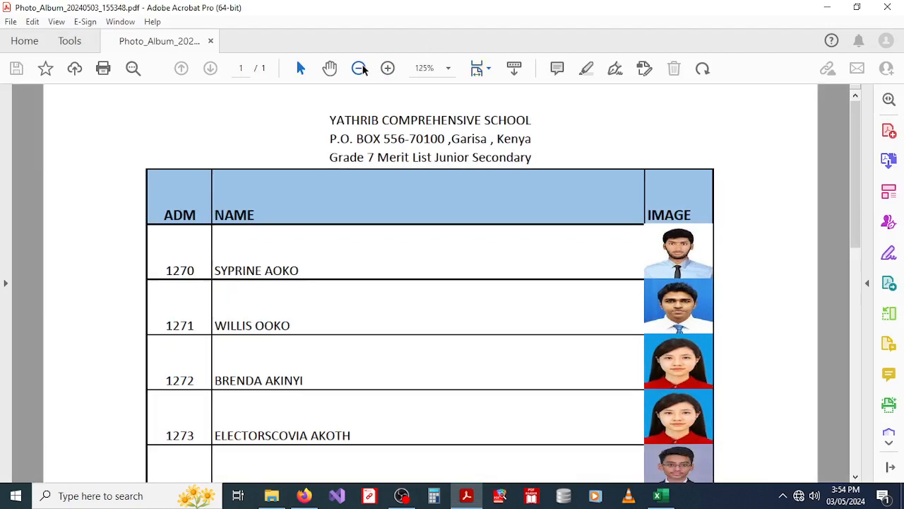
left_click(360, 67)
left_click(360, 68)
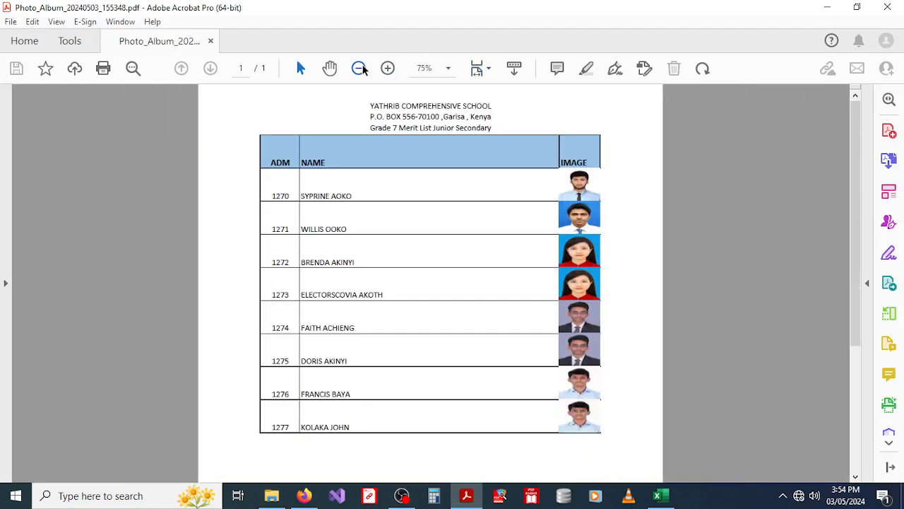
left_click(359, 68)
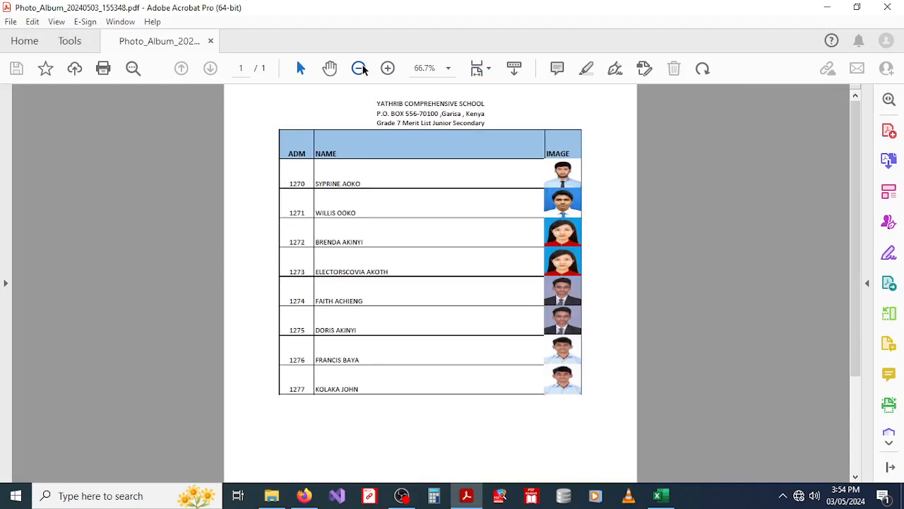
left_click(359, 67)
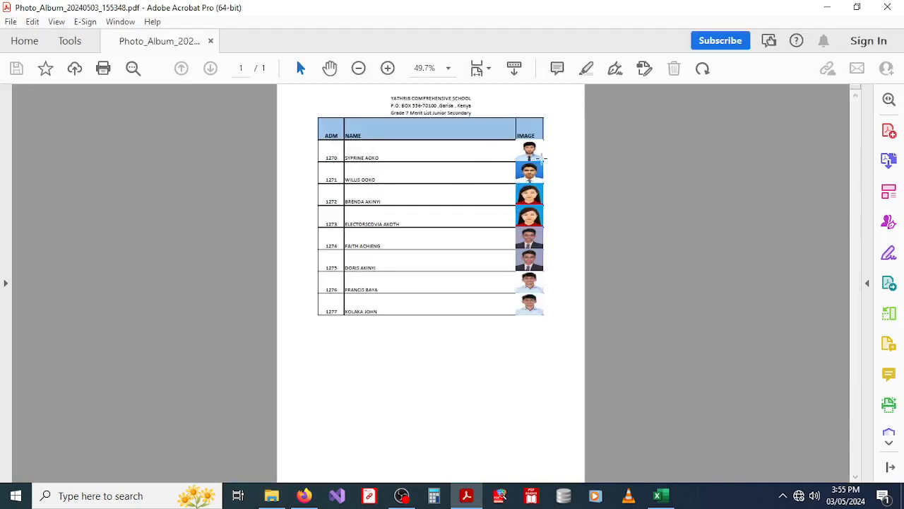
left_click(387, 69)
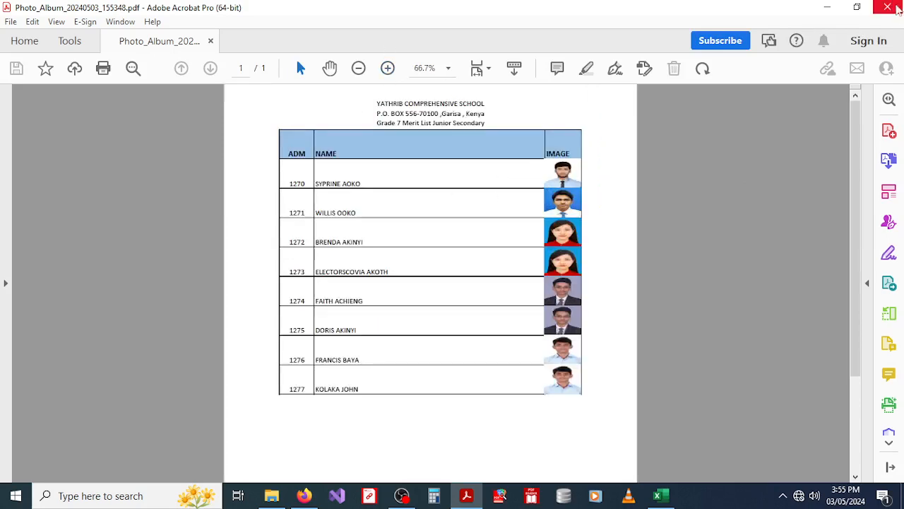
left_click(888, 7)
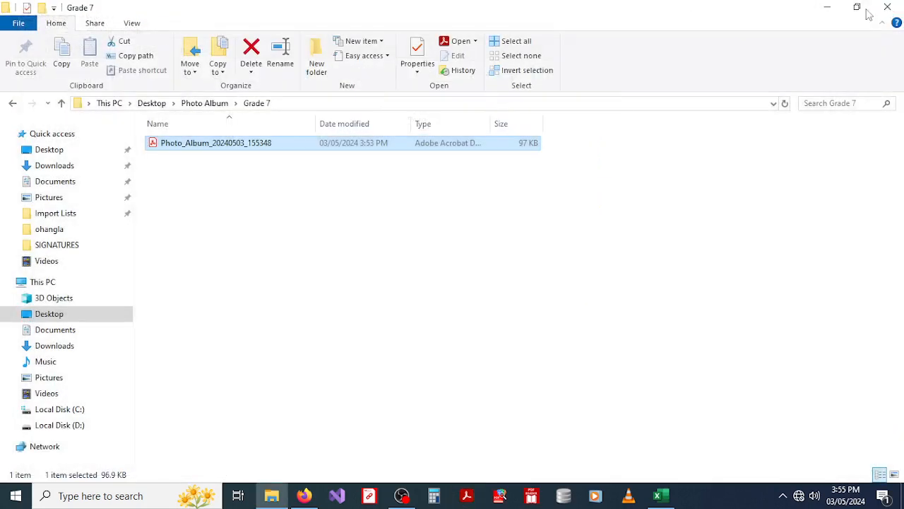
left_click(887, 7)
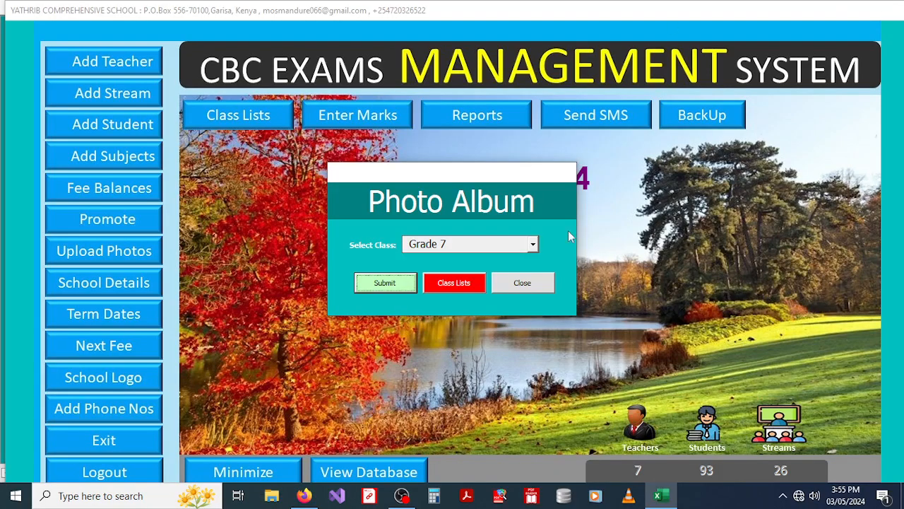
Step: Close the Photo Album window, glance at Reports, then bring up the marks entry form
left_click(521, 283)
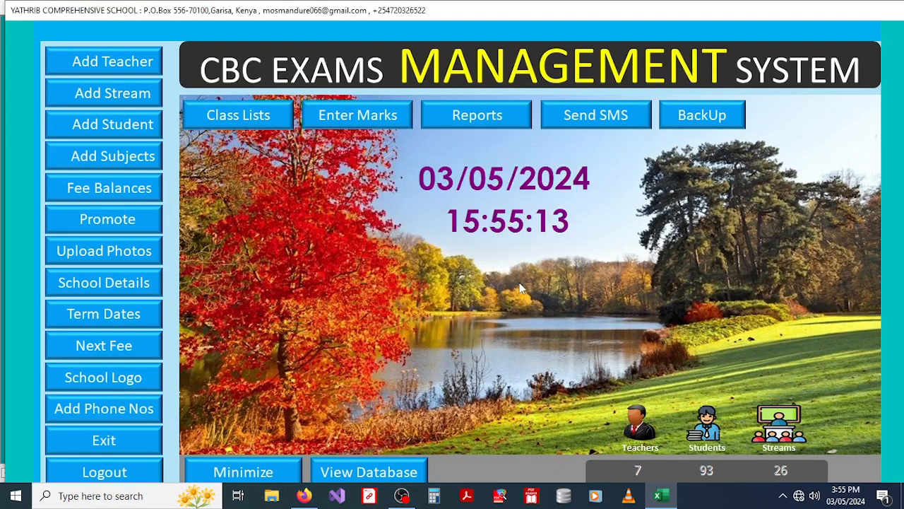
left_click(439, 124)
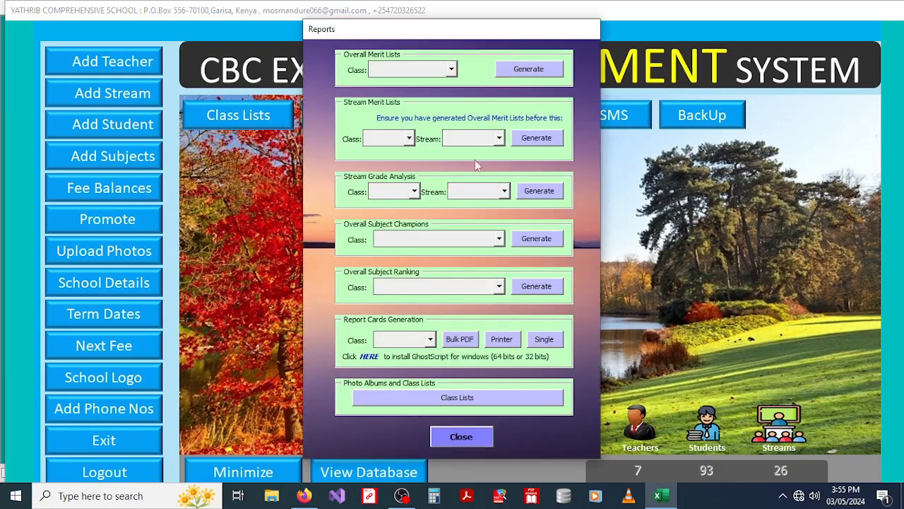
left_click(458, 438)
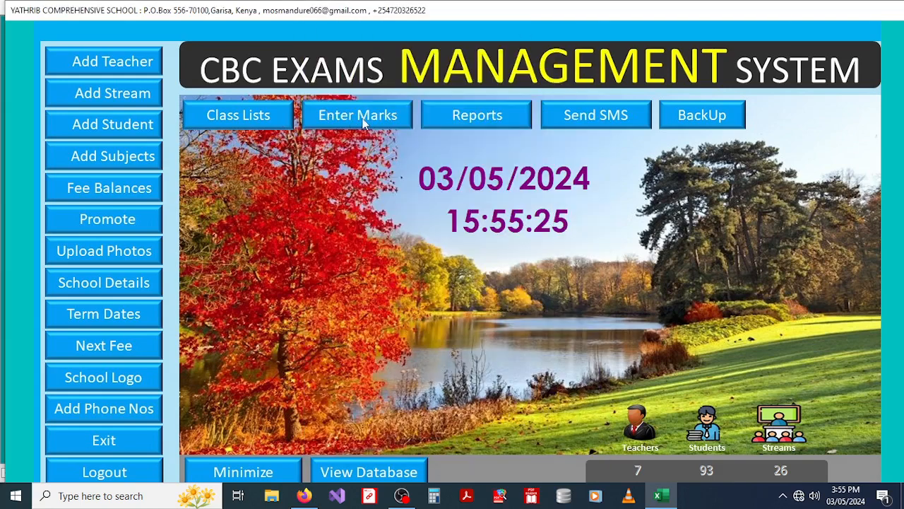
left_click(349, 121)
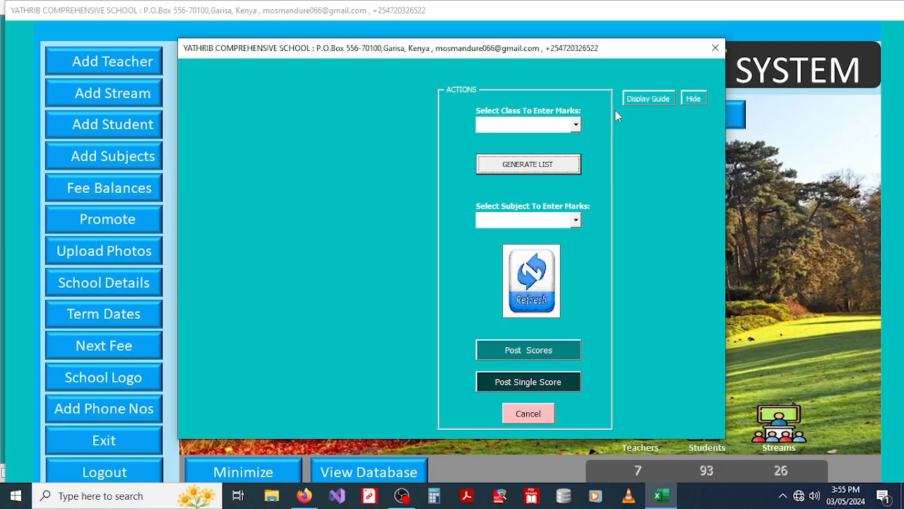
Step: Generate the Baby class marklist after confirming the student count
left_click(576, 125)
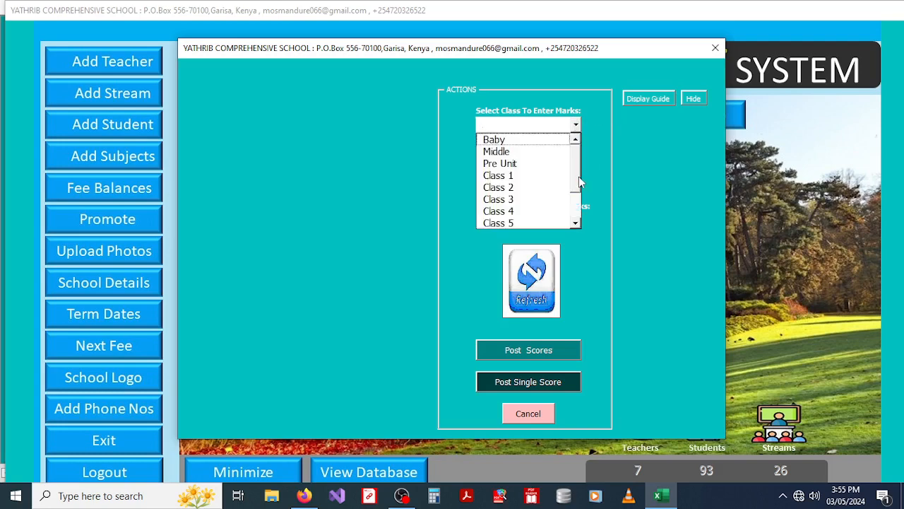
mouse_move(578, 174)
left_mouse_down()
mouse_move(578, 210)
mouse_move(582, 162)
left_mouse_up()
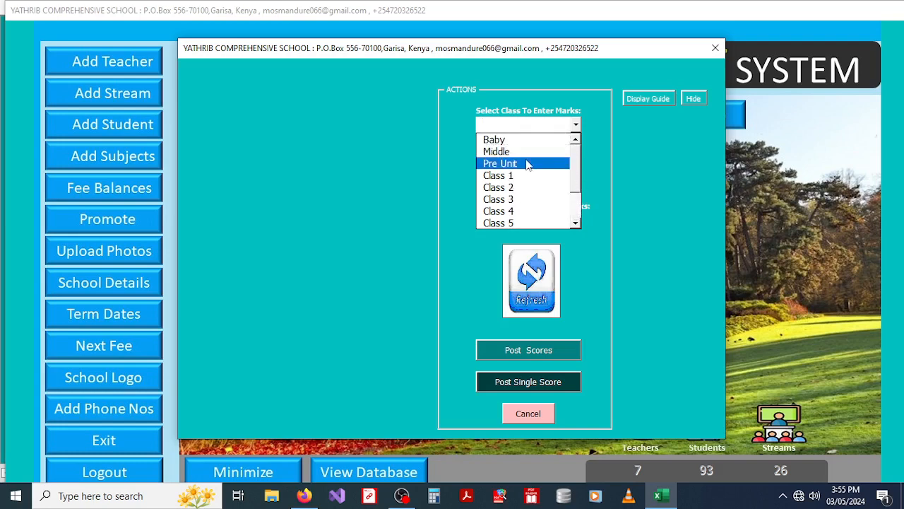
left_click(508, 143)
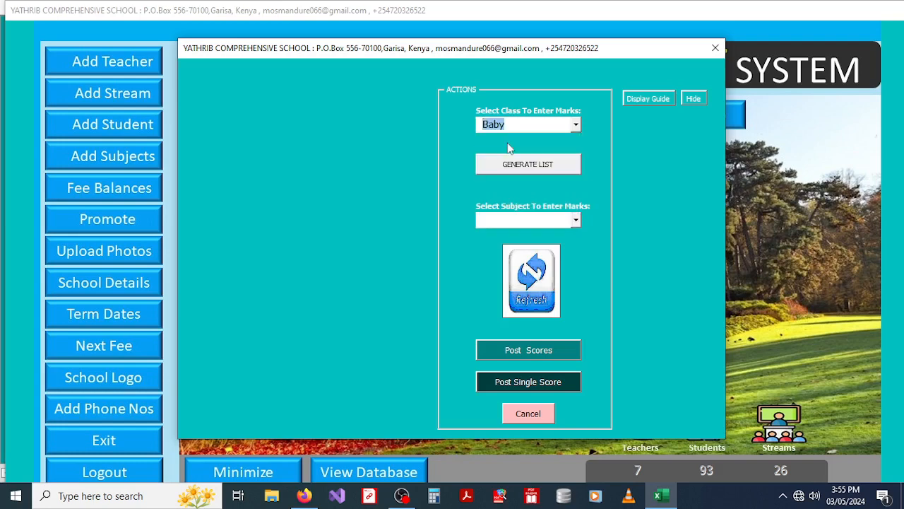
left_click(520, 166)
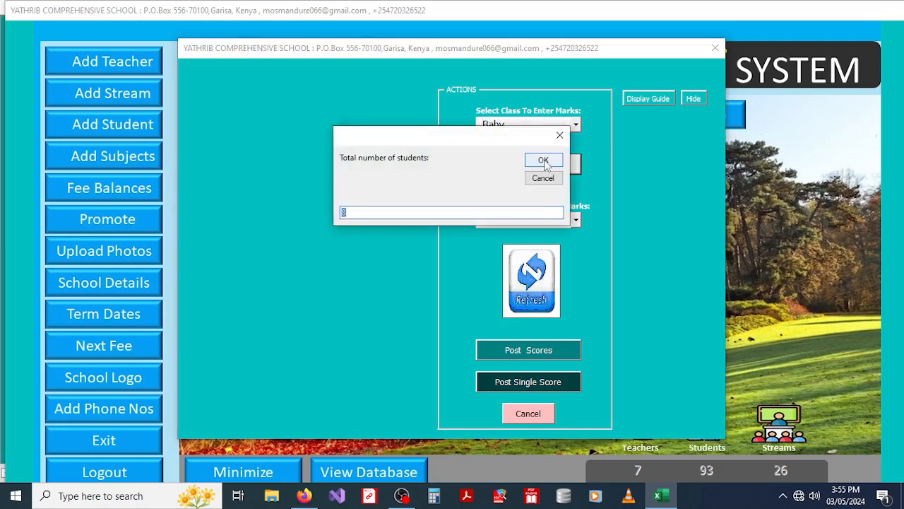
left_click(544, 161)
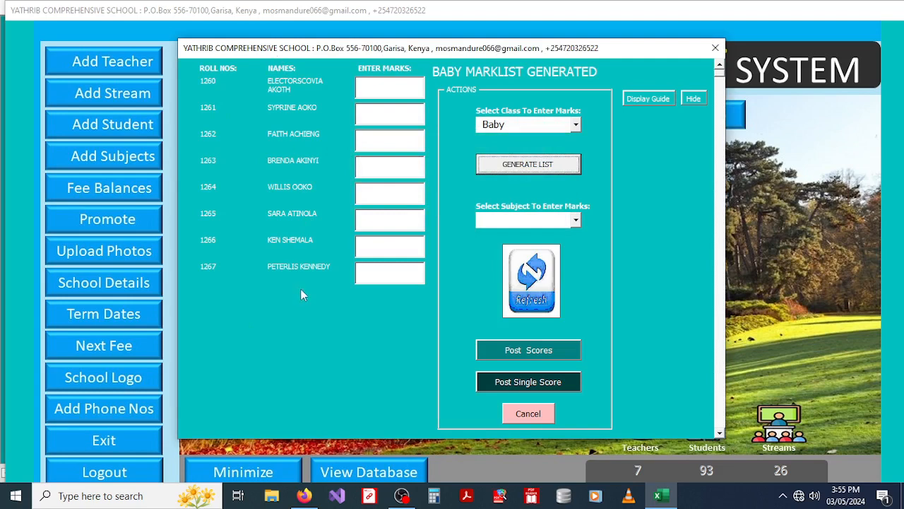
left_click(391, 84)
Step: Keep Baby as the class and list the subjects REA, MAT, SCI, SST and HSCI
left_click(576, 125)
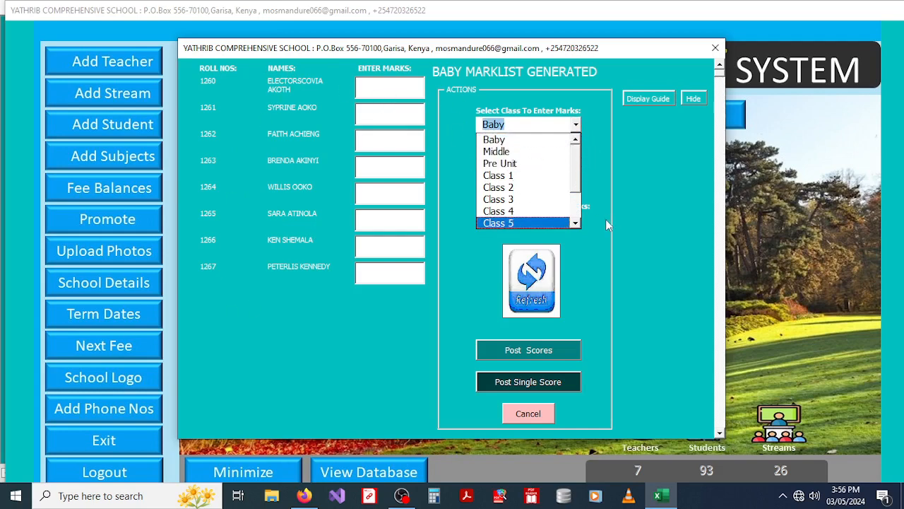
left_click(606, 219)
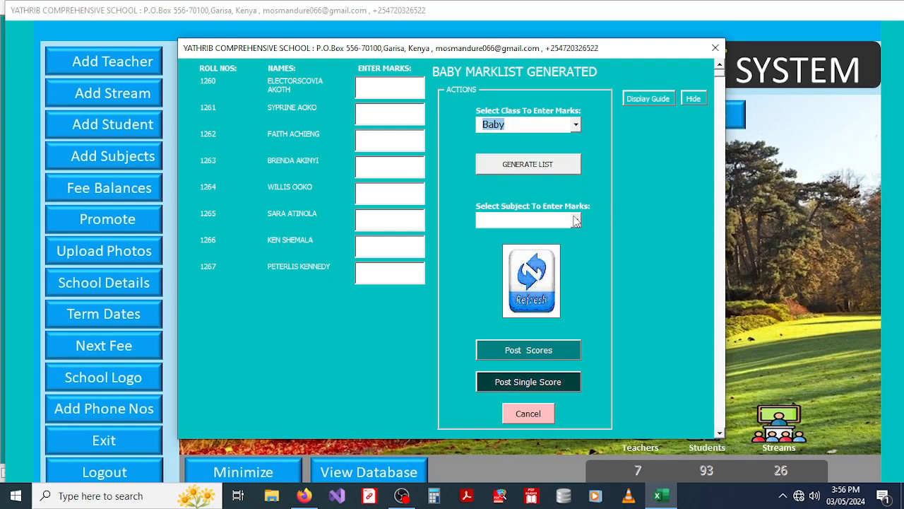
left_click(576, 221)
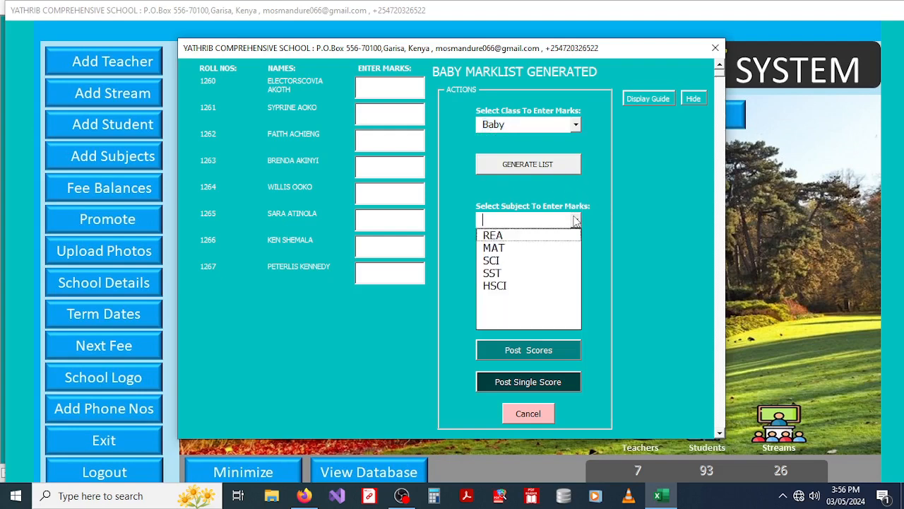
Step: Review the Baby class REA marks, then switch the subject to SST
left_click(516, 237)
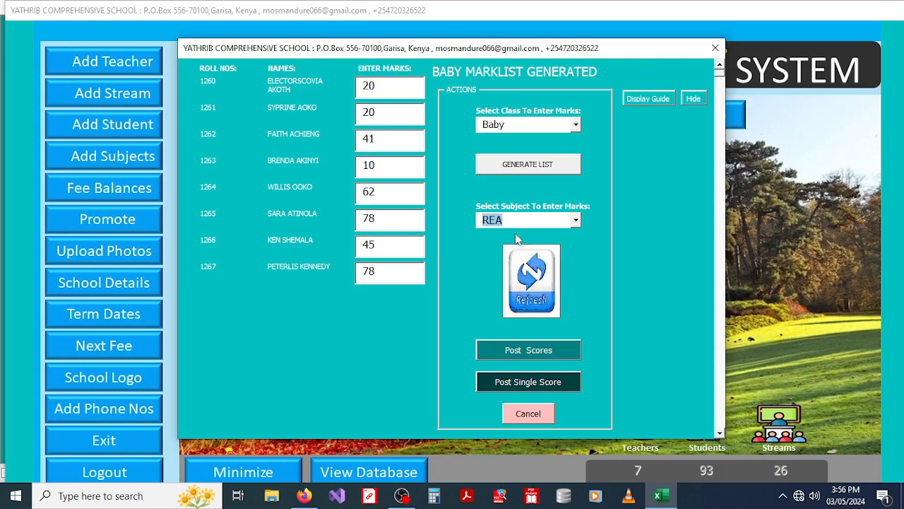
double_click(378, 85)
double_click(383, 111)
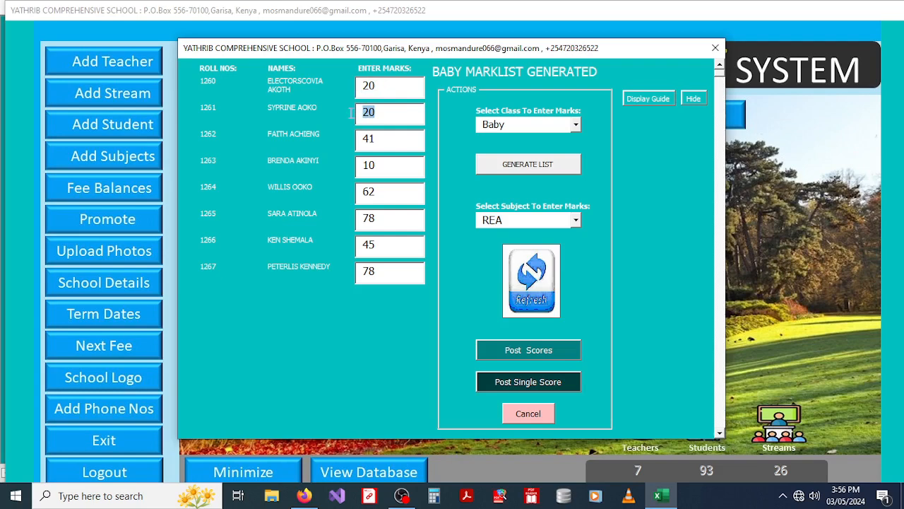
double_click(384, 138)
double_click(387, 84)
double_click(364, 139)
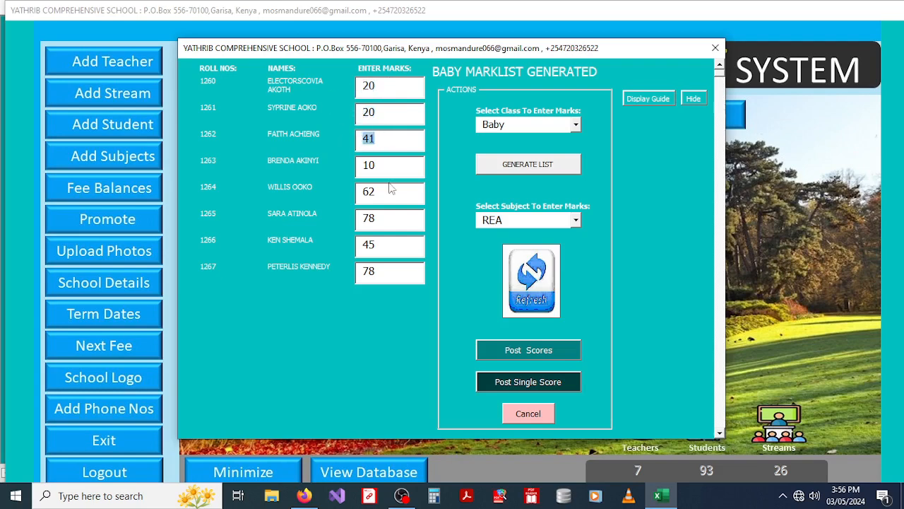
left_click_drag(386, 163, 358, 217)
left_click(576, 220)
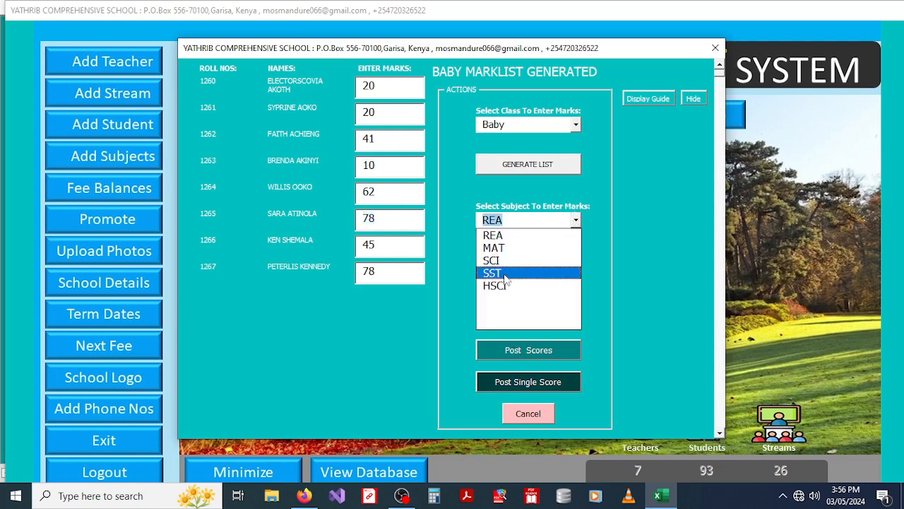
left_click(505, 274)
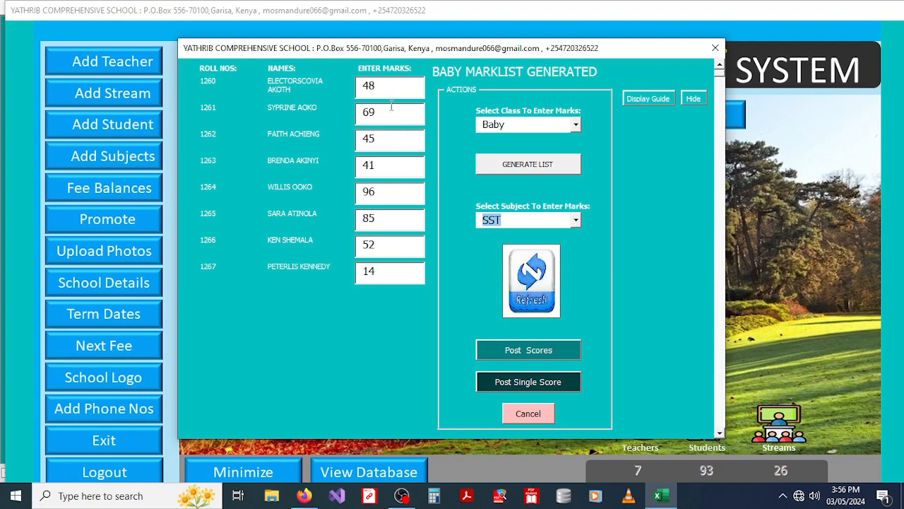
Step: Overwrite the first four SST marks with 56, 45, 89 and 41
left_click_drag(384, 83, 317, 86)
type("56")
key("Return")
type("45")
key("Return")
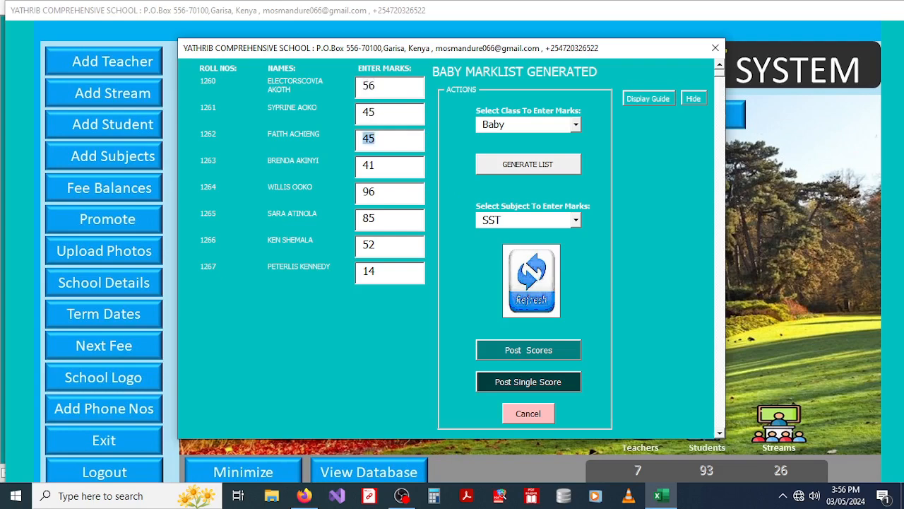
type("89")
key("Return")
type("41")
key("Return")
Step: Enter the remaining SST marks 78, 56, 12, 12 and post the scores
type("78")
key("Return")
type("56")
key("Return")
type("12")
key("Return")
type("1")
left_click(515, 352)
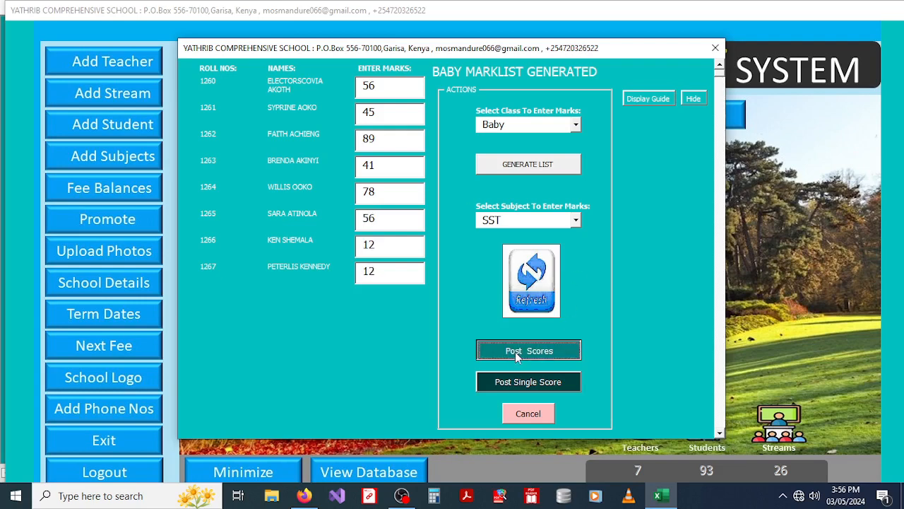
left_click(401, 495)
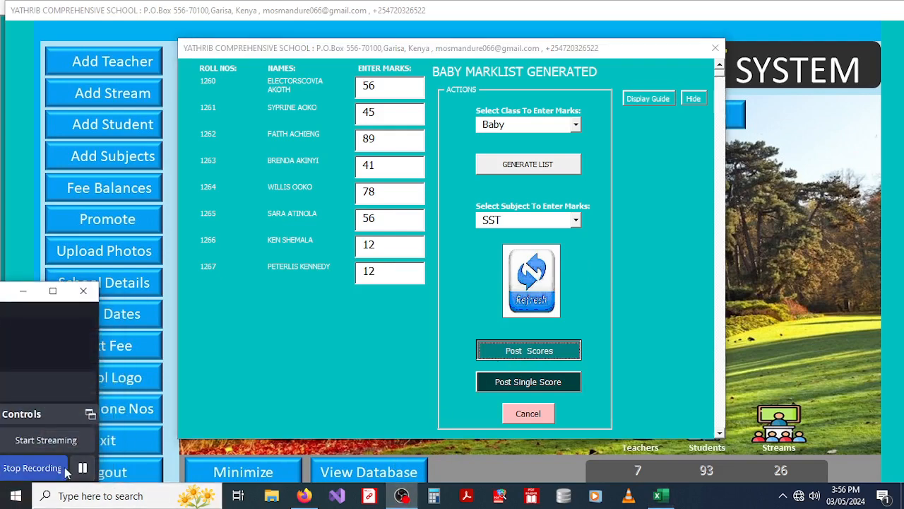
Step: Dismiss the 'Marks have been saved successfully' message and refresh the cleared marks form
left_click(23, 290)
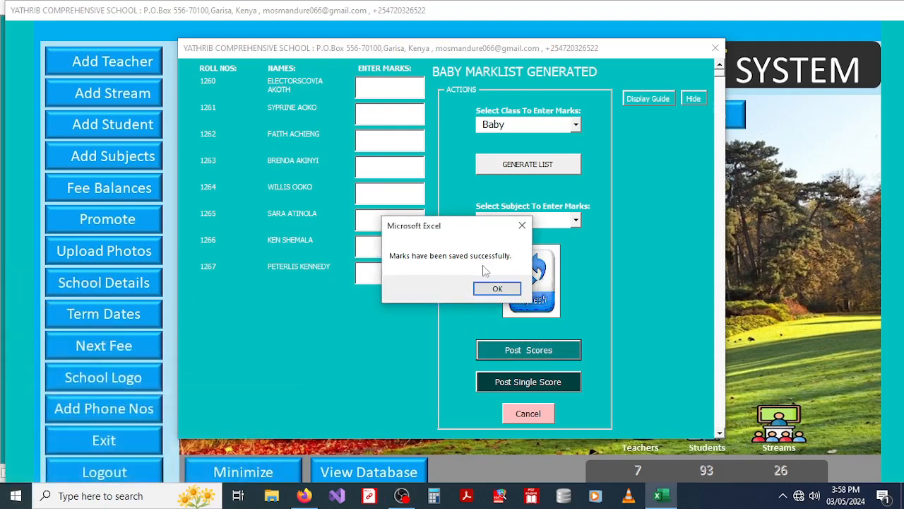
left_click(495, 289)
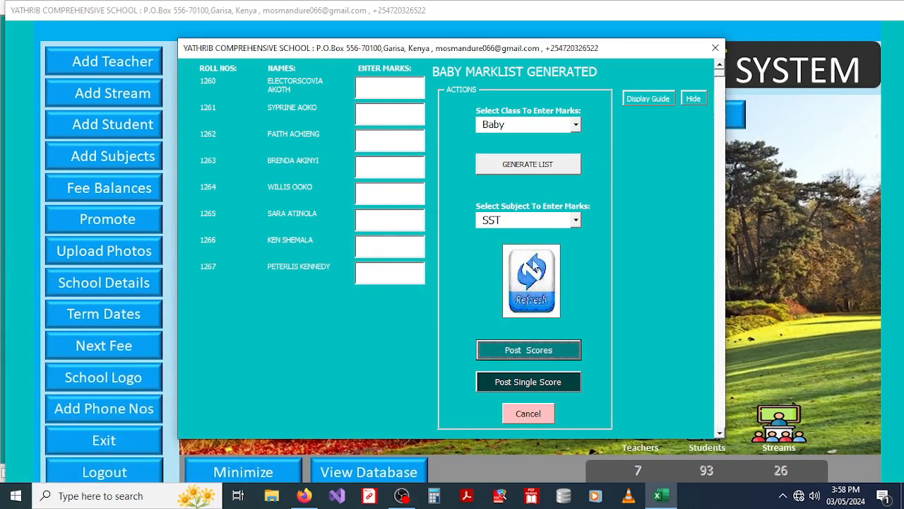
left_click(534, 268)
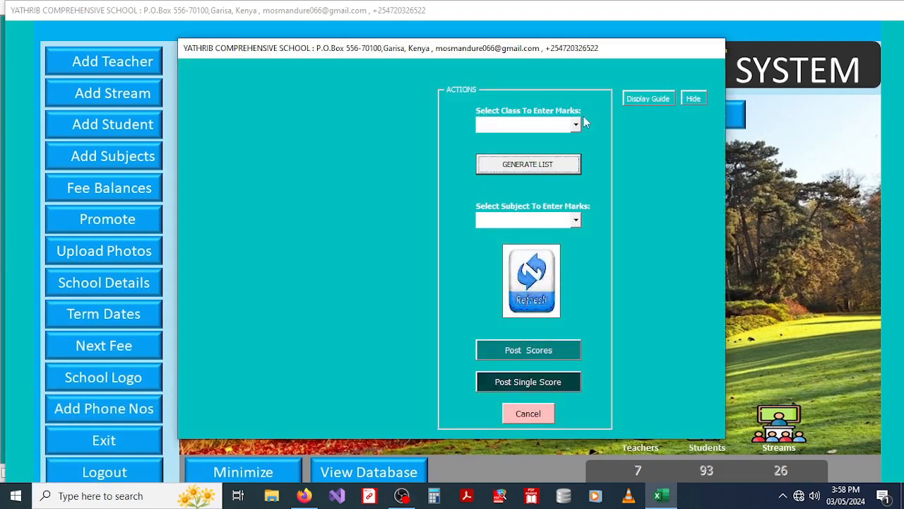
Step: Choose Class 1 and accept the student total, listing rolls 1210–1217 on the marklist
left_click(578, 123)
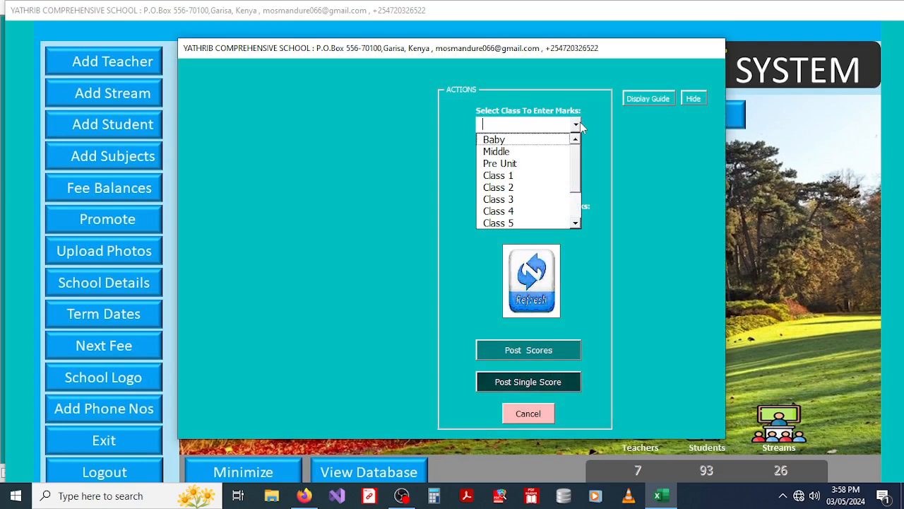
left_click(498, 176)
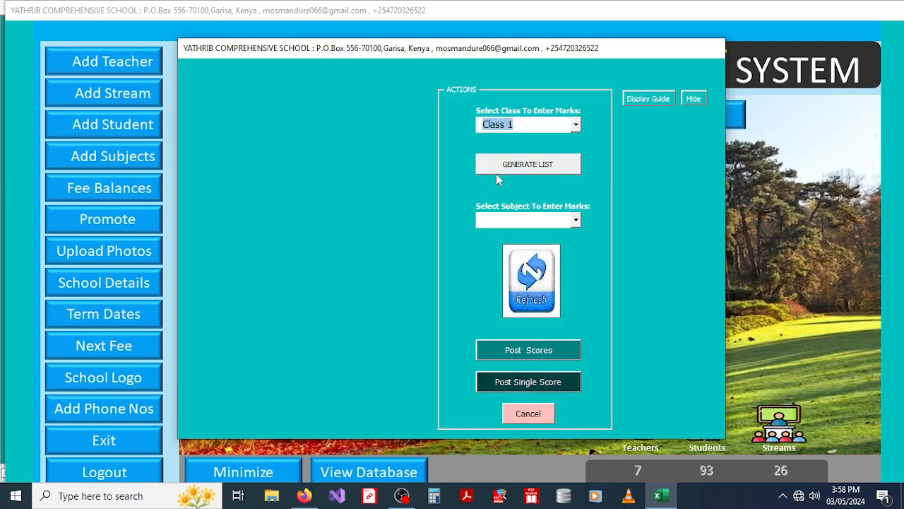
left_click(577, 126)
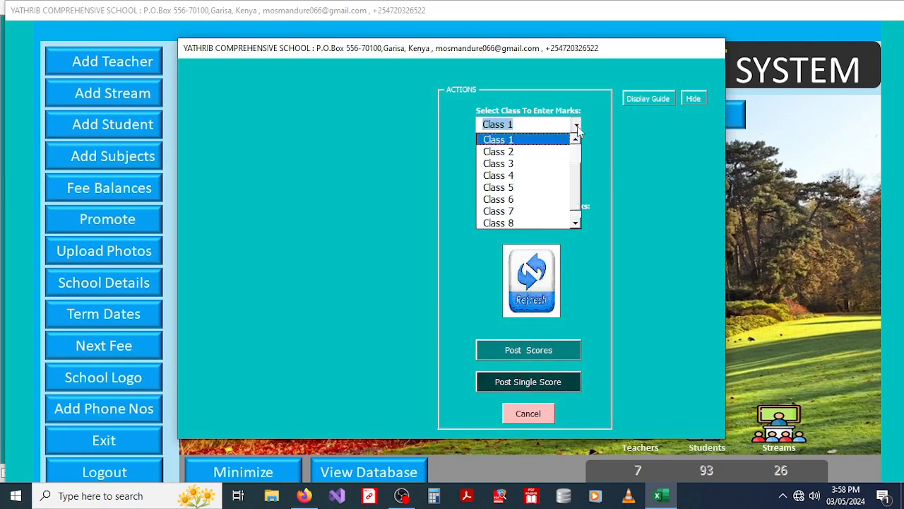
left_click(510, 142)
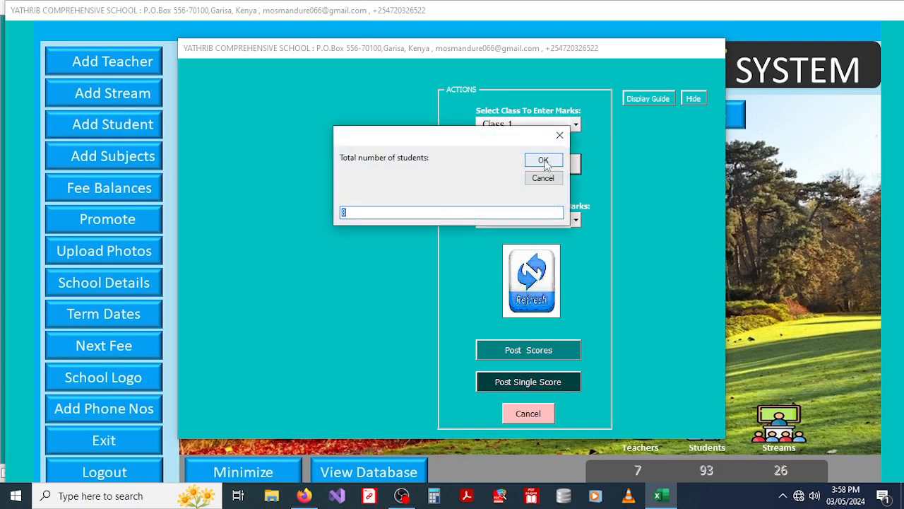
left_click(544, 161)
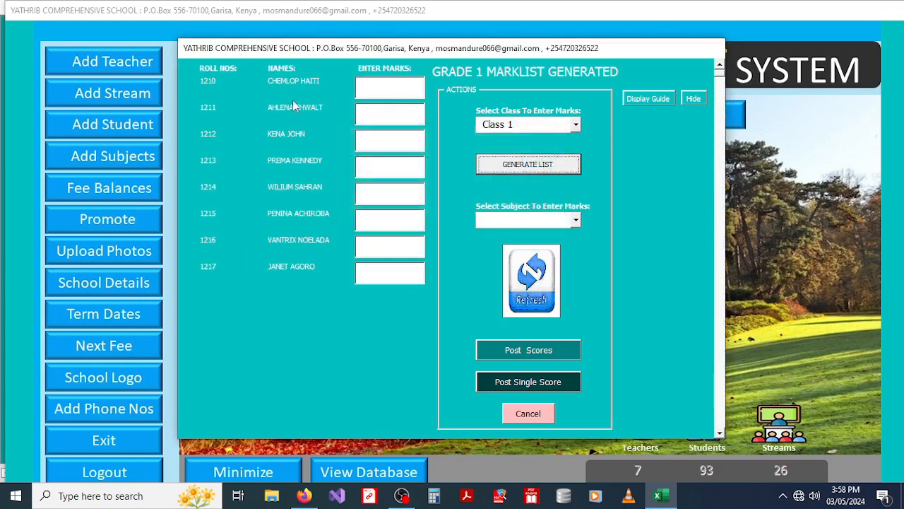
Step: Load SUBJ 1 marks for Class 1 and select the fifth student's mark of 56
left_click(575, 222)
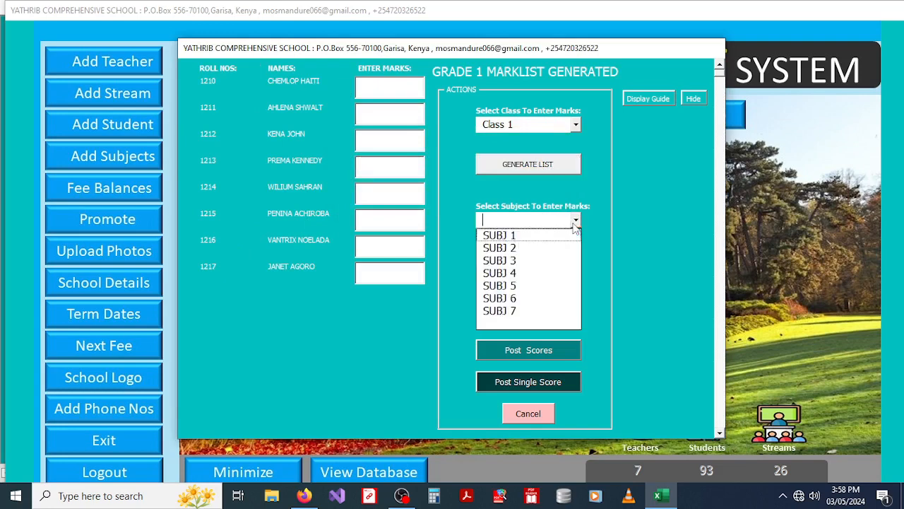
left_click(515, 235)
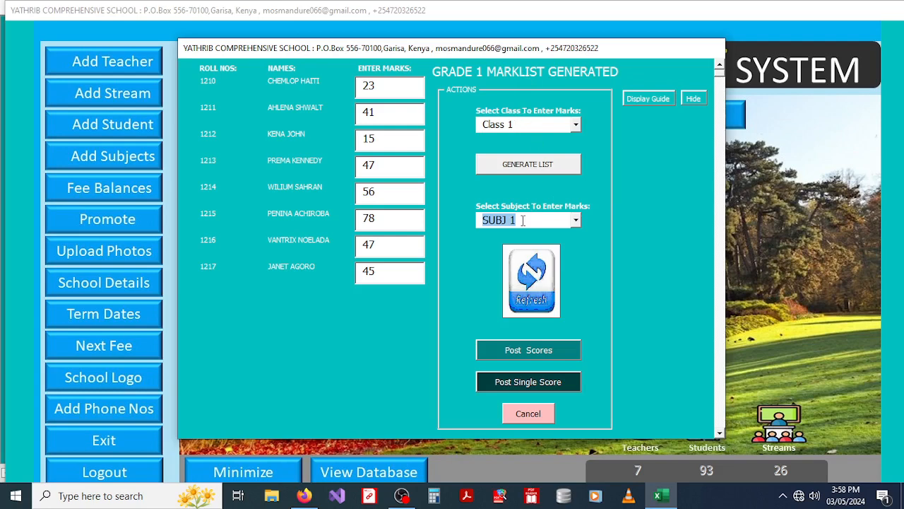
left_click(575, 221)
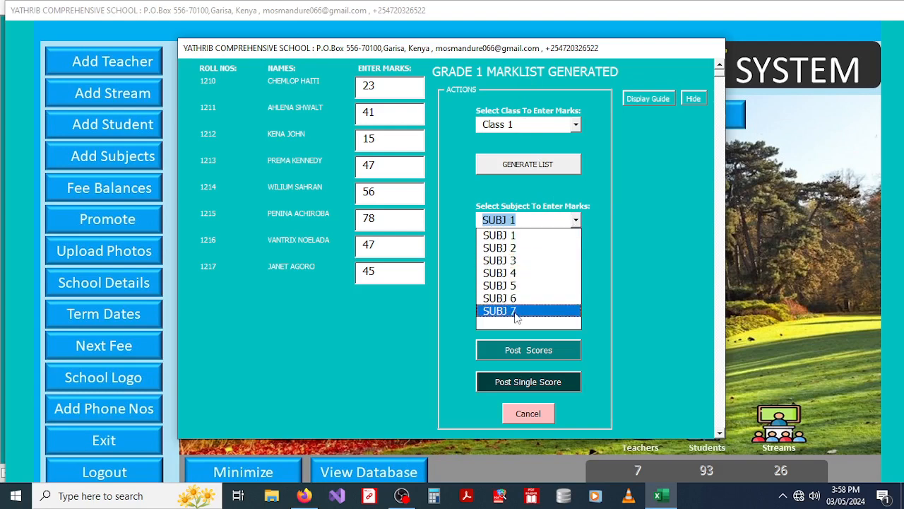
left_click(592, 222)
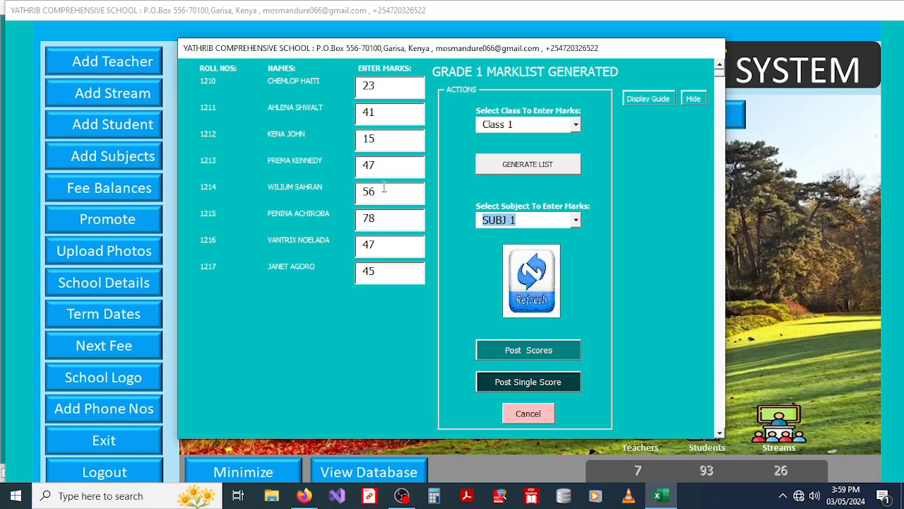
left_click_drag(383, 192, 358, 192)
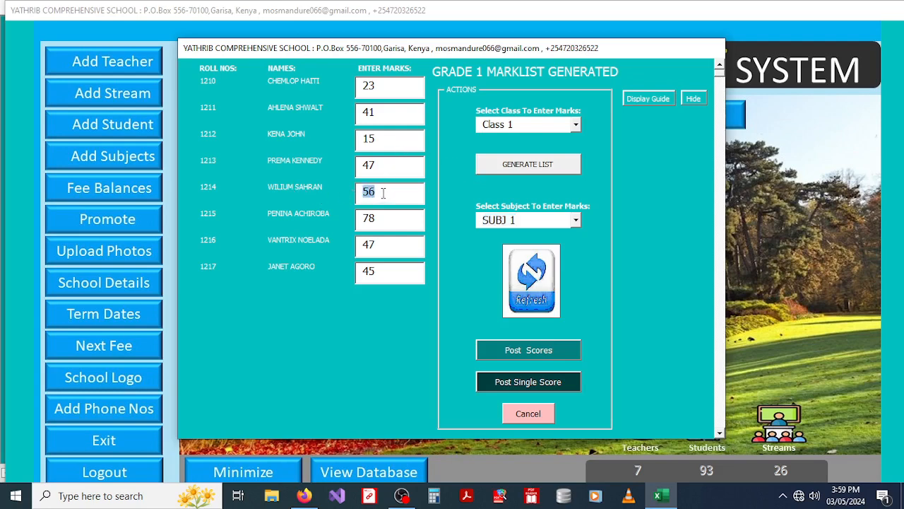
left_click(382, 198)
left_click_drag(383, 197, 358, 197)
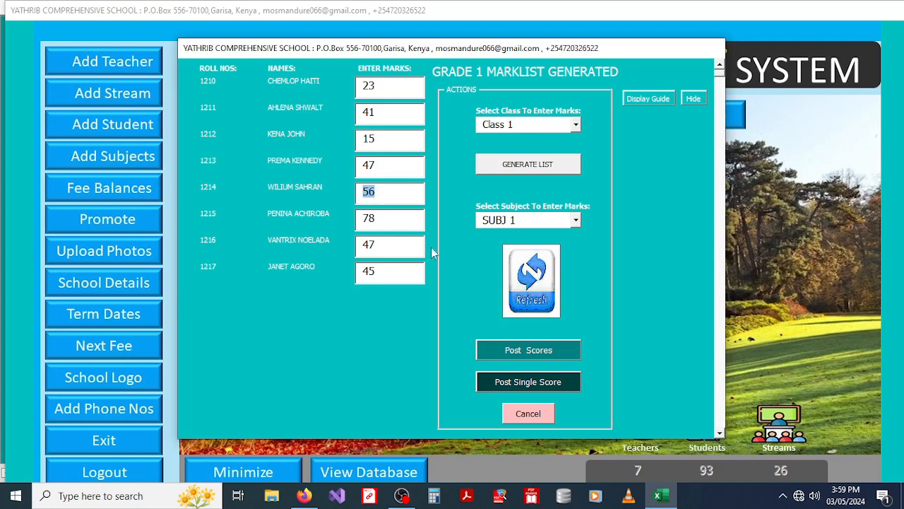
Step: Open the Enter Single Score form over the Grade 1 marklist via Post Single Score
left_click(520, 382)
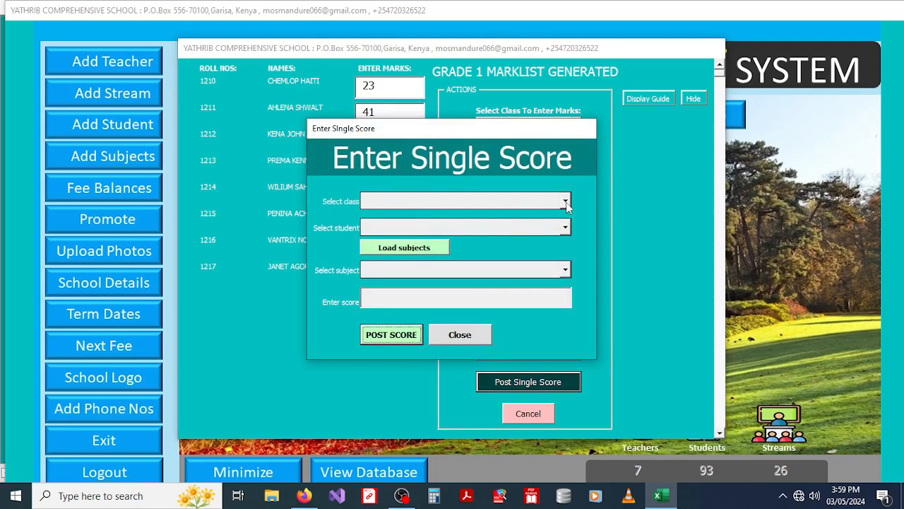
Step: Select Grade 1 and the student with roll 1214, then load that student's subjects
left_click_drag(460, 131, 454, 179)
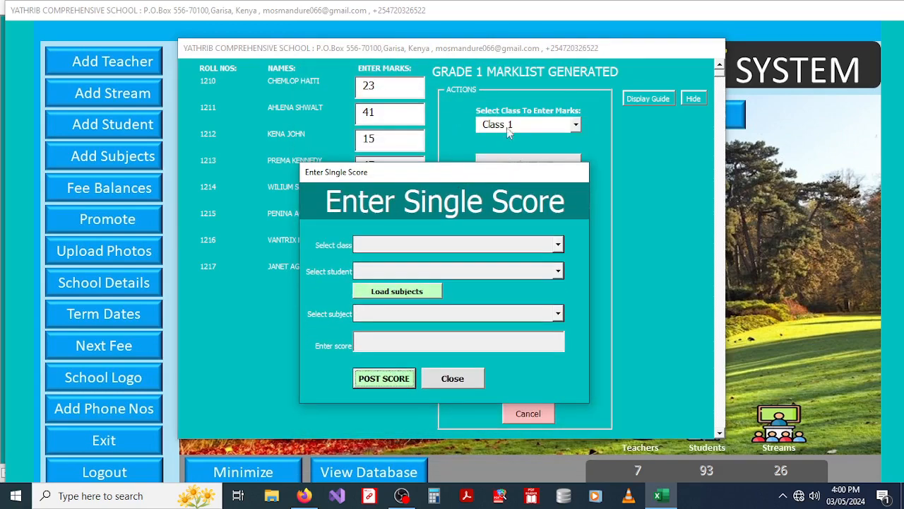
left_click(558, 245)
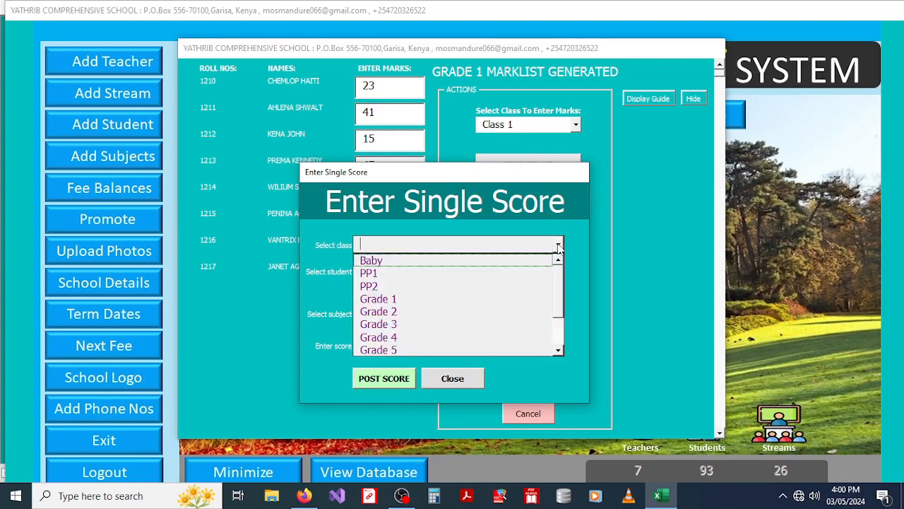
left_click(399, 300)
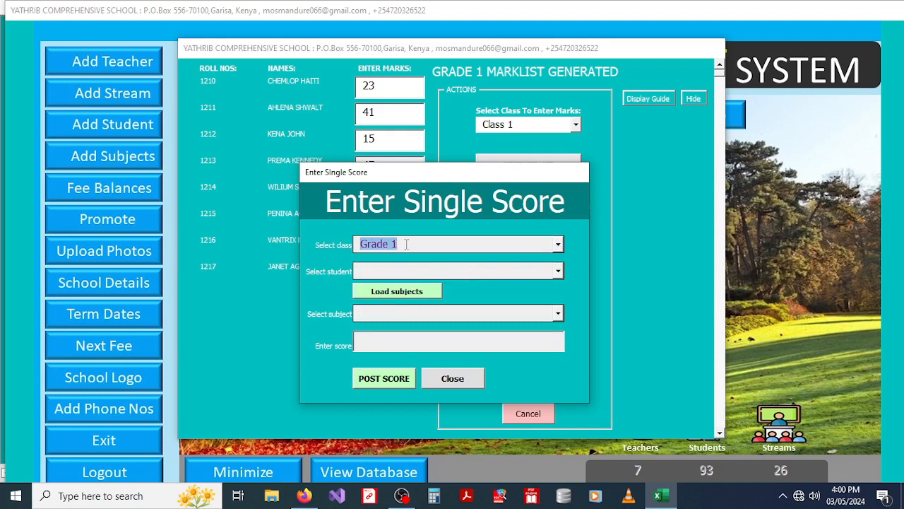
left_click(559, 272)
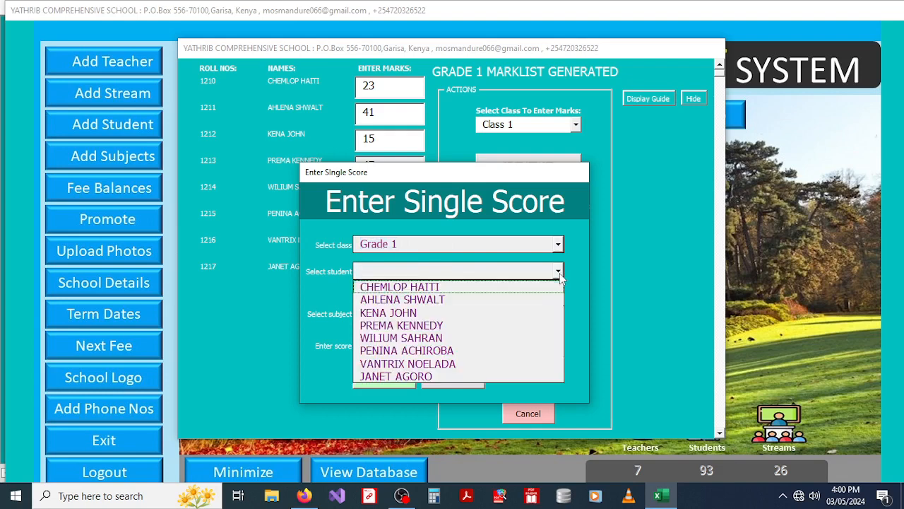
left_click(427, 339)
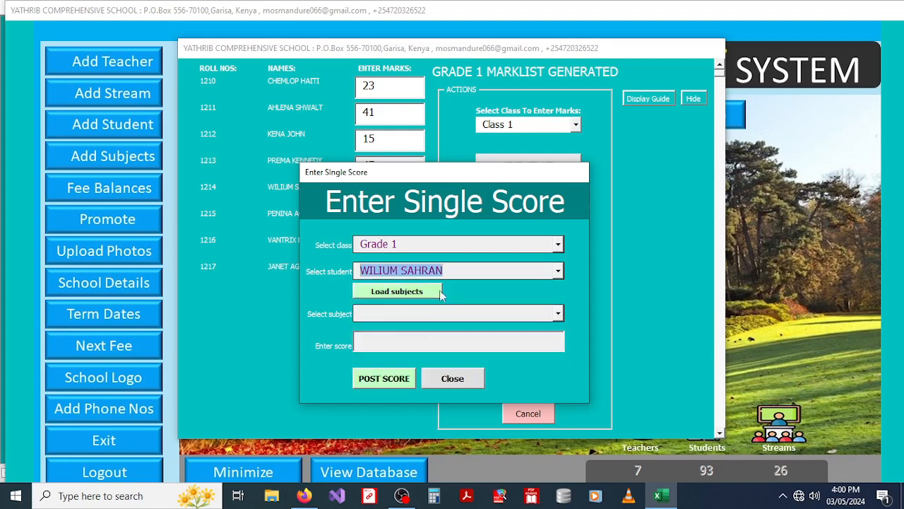
left_click(393, 295)
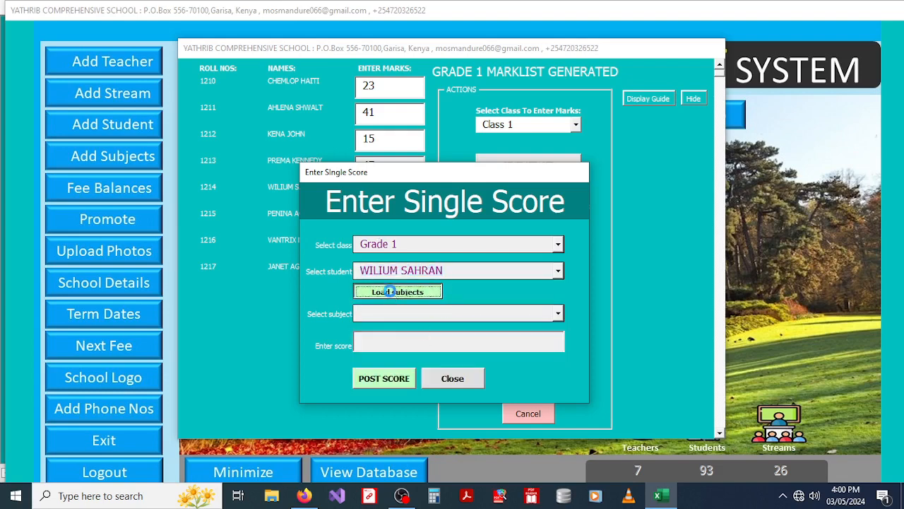
Step: Post a SUBJ 1 score of 70, confirm it, and close the single-score form
left_click(558, 314)
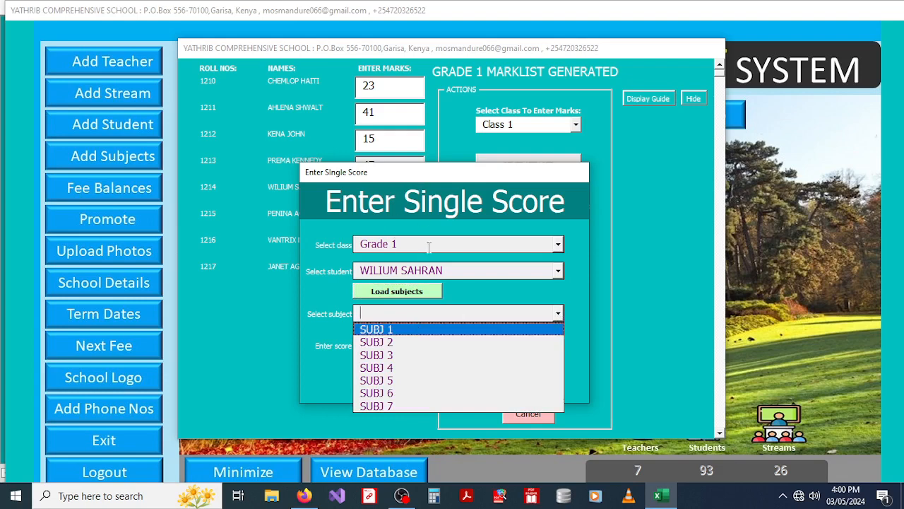
left_click(457, 176)
left_click_drag(456, 177, 530, 120)
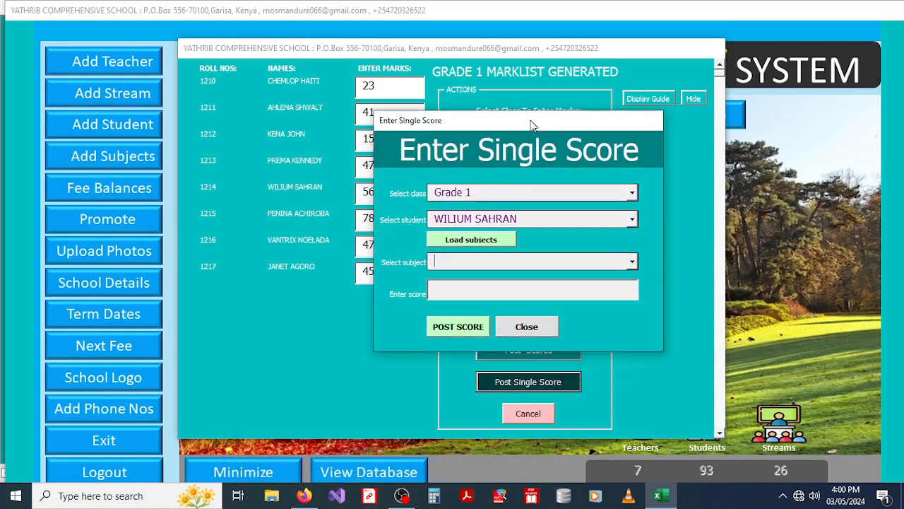
left_click(630, 261)
left_click(487, 278)
left_click(447, 287)
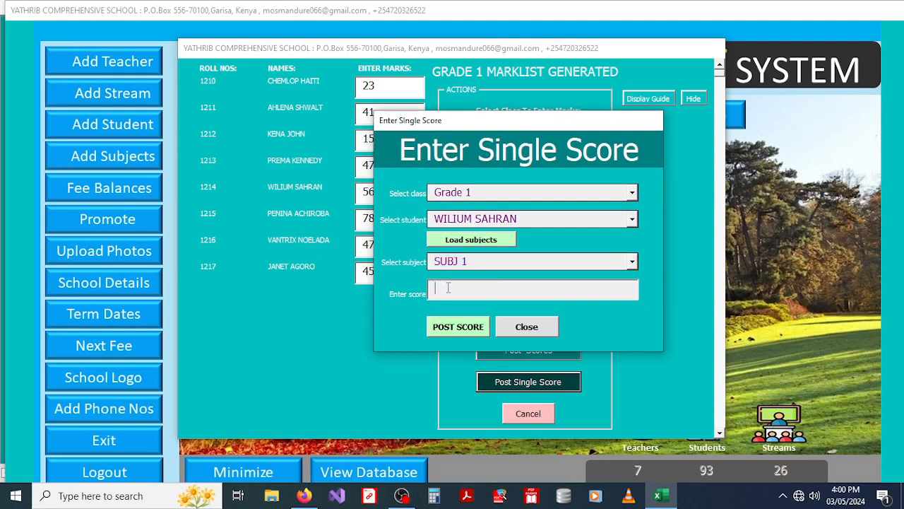
type("70")
left_click(451, 327)
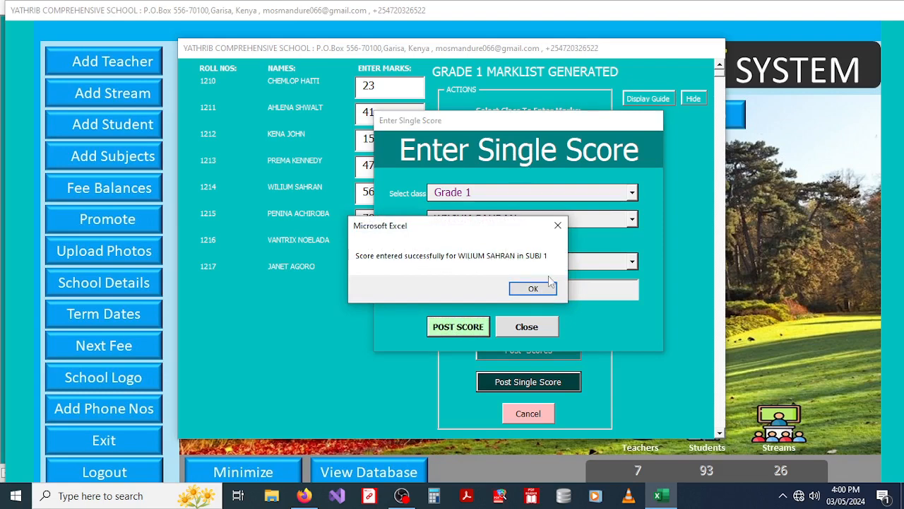
left_click(533, 288)
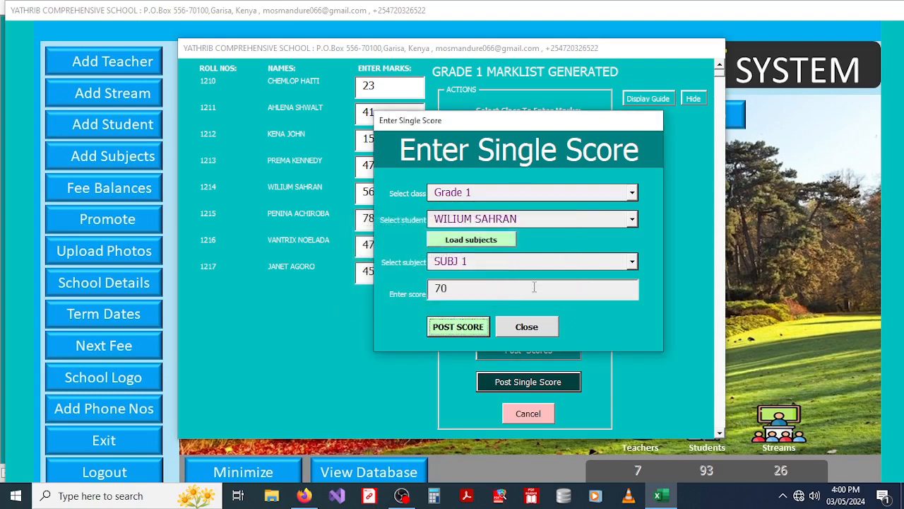
left_click(524, 328)
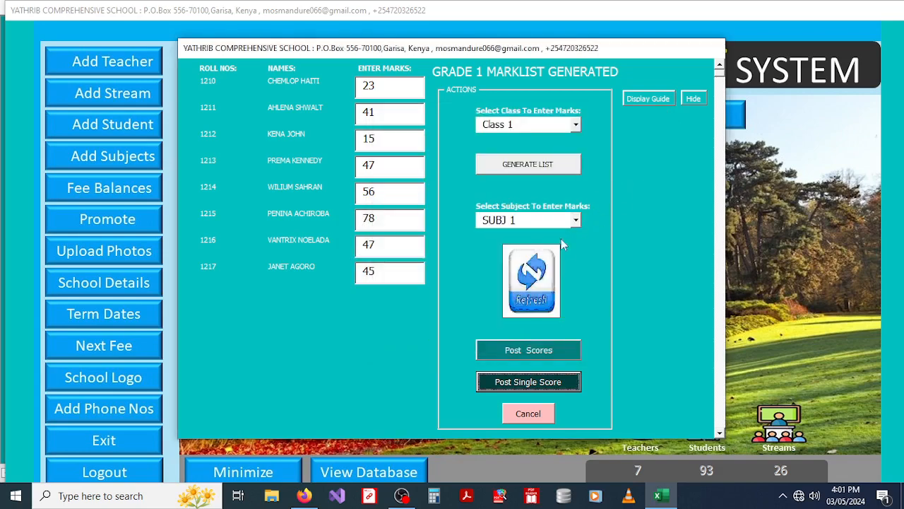
Step: Refresh the marklist form and generate the Class 1 list for 8 students
left_click(526, 290)
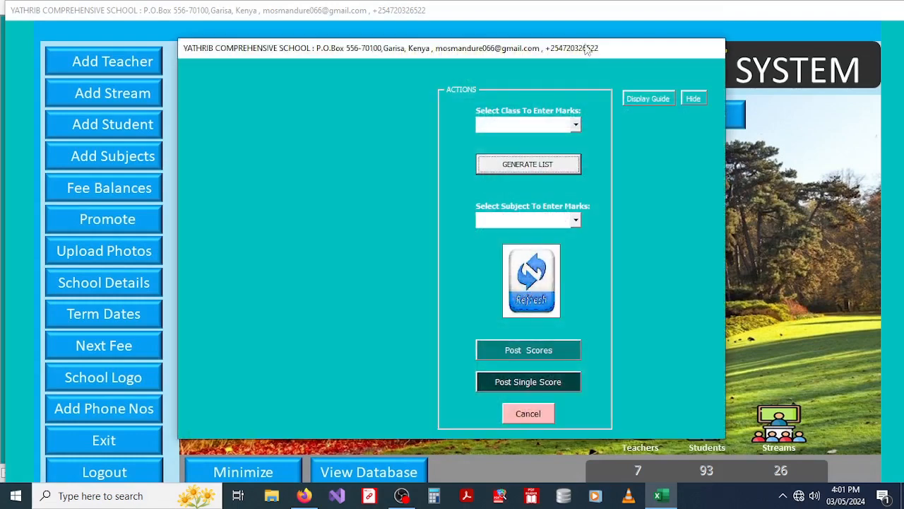
left_click(575, 126)
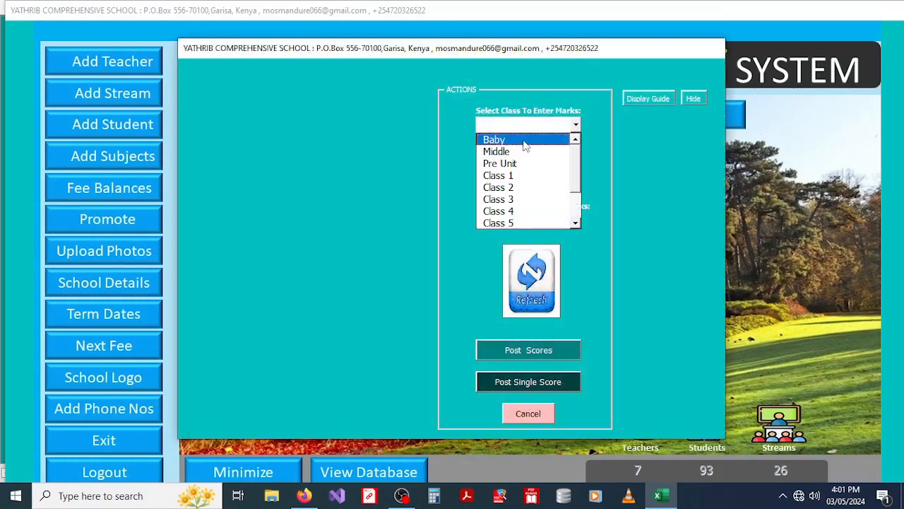
left_click(516, 176)
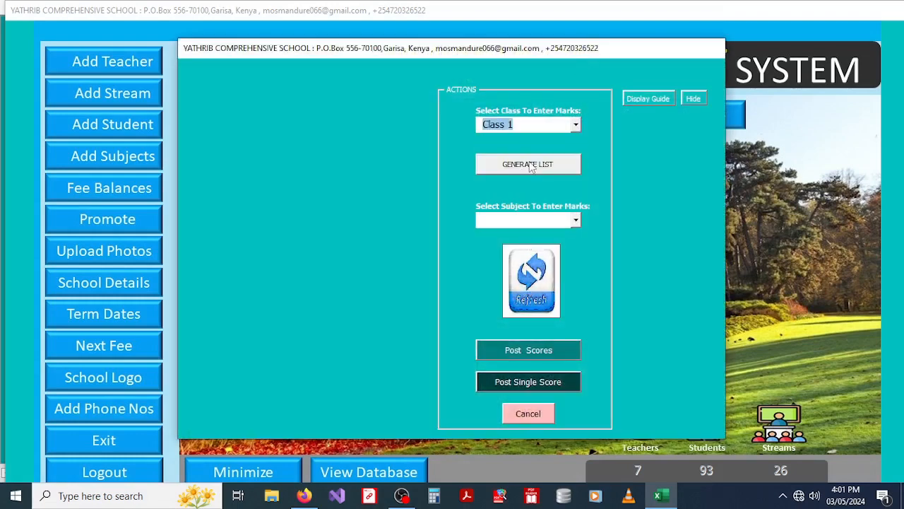
left_click(531, 166)
type("8")
left_click(544, 163)
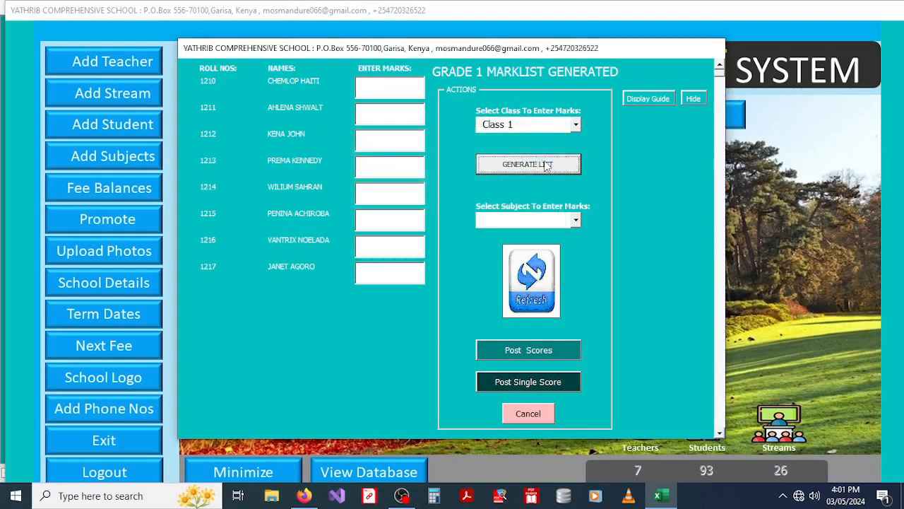
Step: Load SUBJ 1 marks, verify roll 1214 now shows 70, and close the marklist
left_click(576, 221)
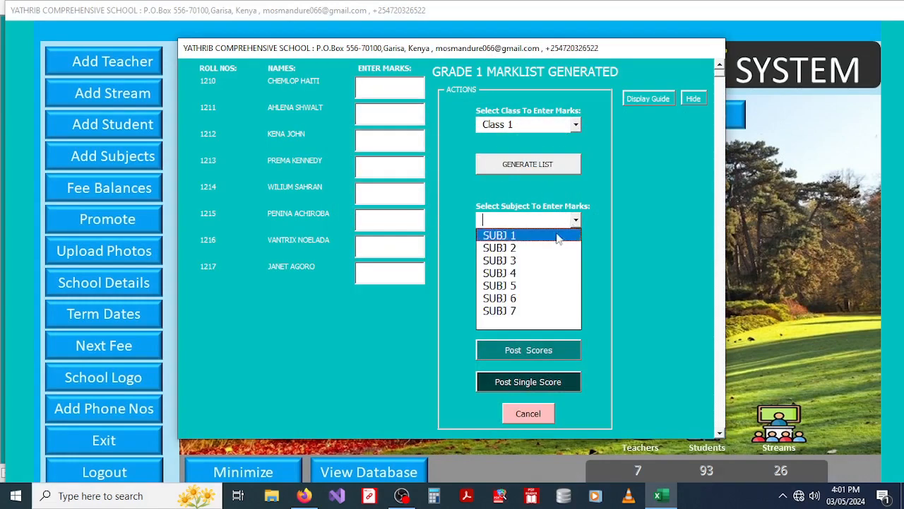
left_click(529, 239)
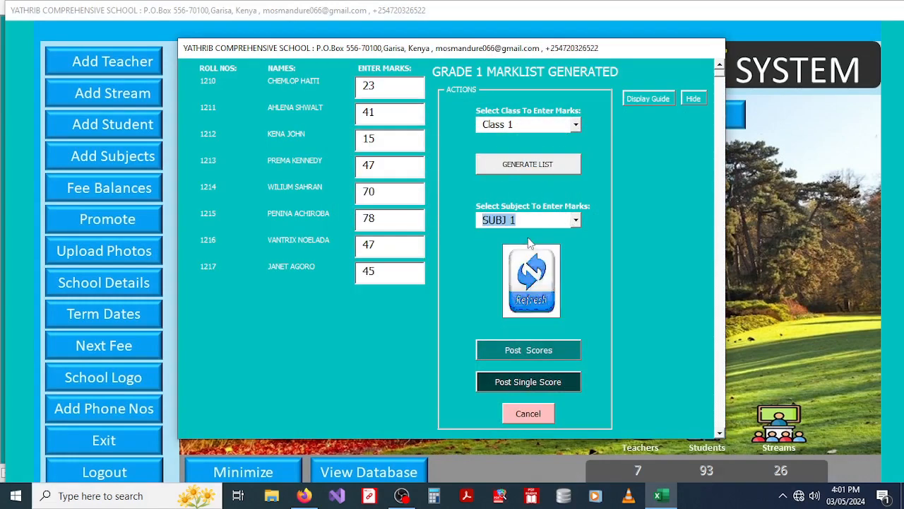
left_click(388, 193)
double_click(388, 193)
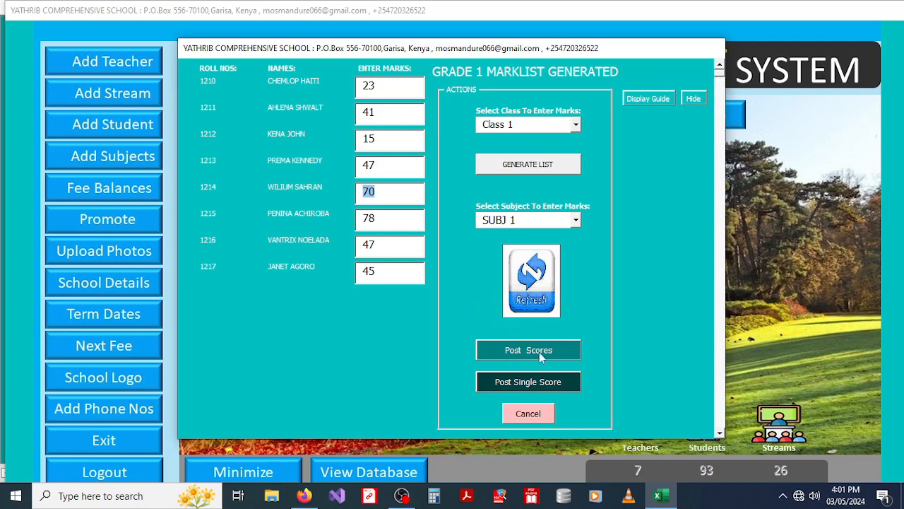
left_click(528, 414)
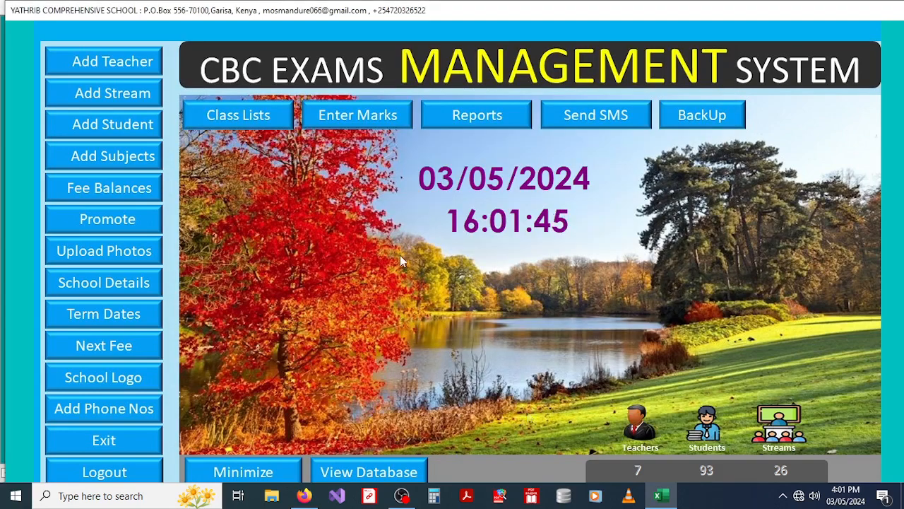
Step: Generate the Overall Merit List for the Baby class from Reports and validate the success message
left_click(482, 116)
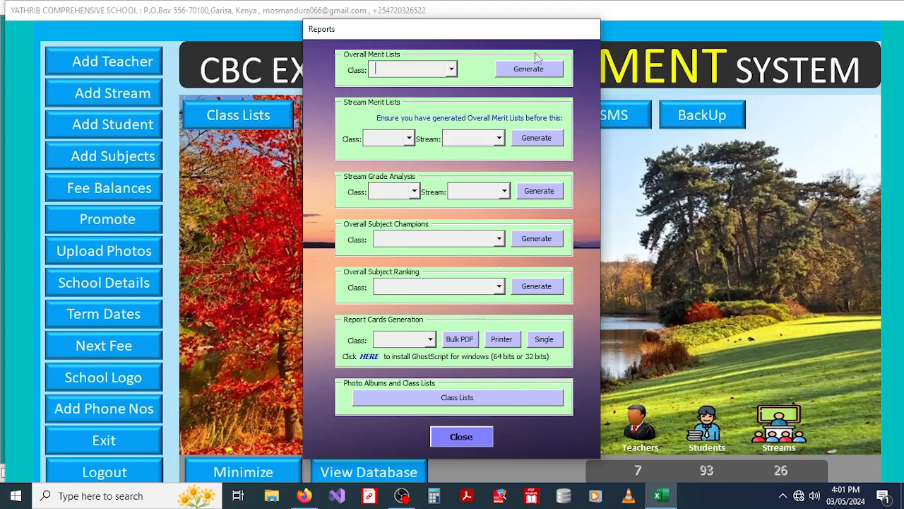
left_click(450, 68)
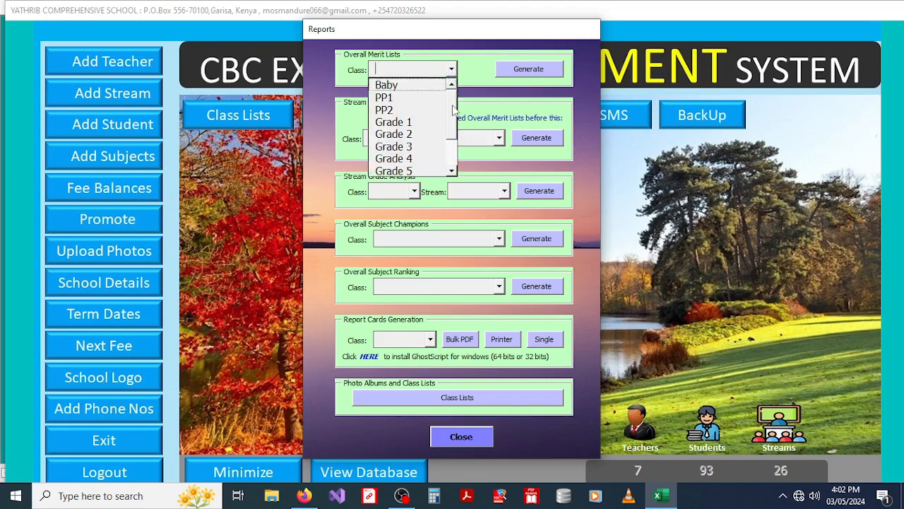
left_click(387, 87)
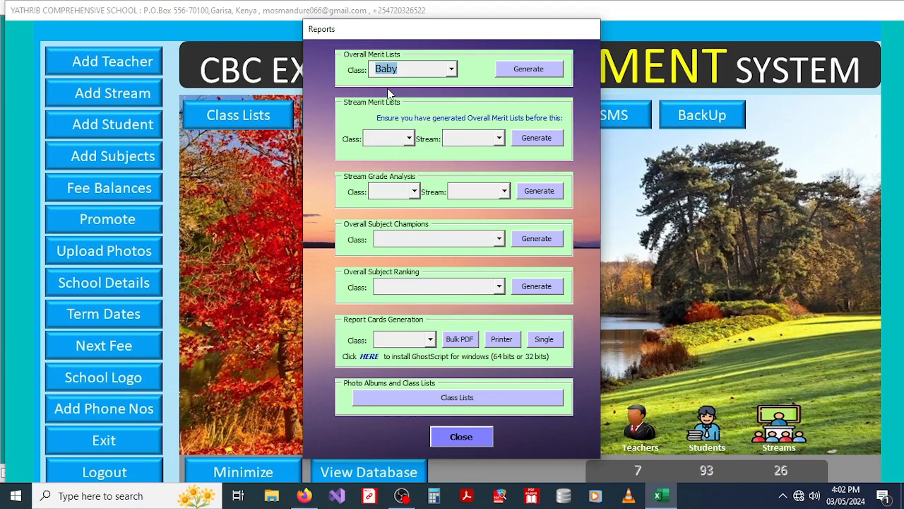
left_click(524, 70)
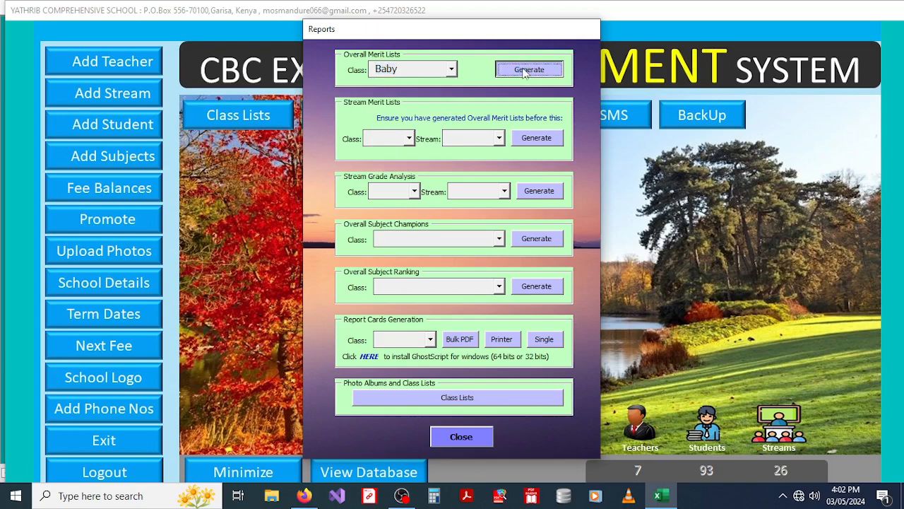
left_click(402, 498)
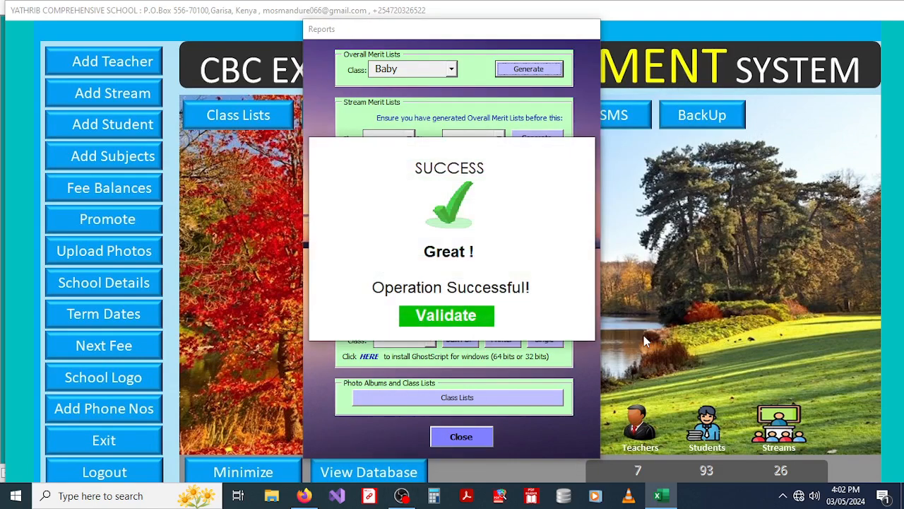
left_click(447, 316)
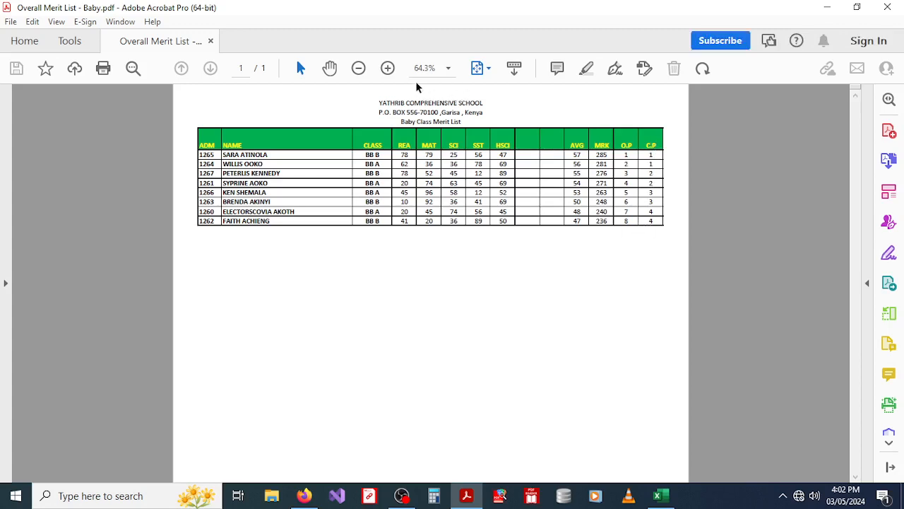
Step: Zoom in to review Overall Merit List - Baby.pdf, then close Acrobat
left_click(384, 70)
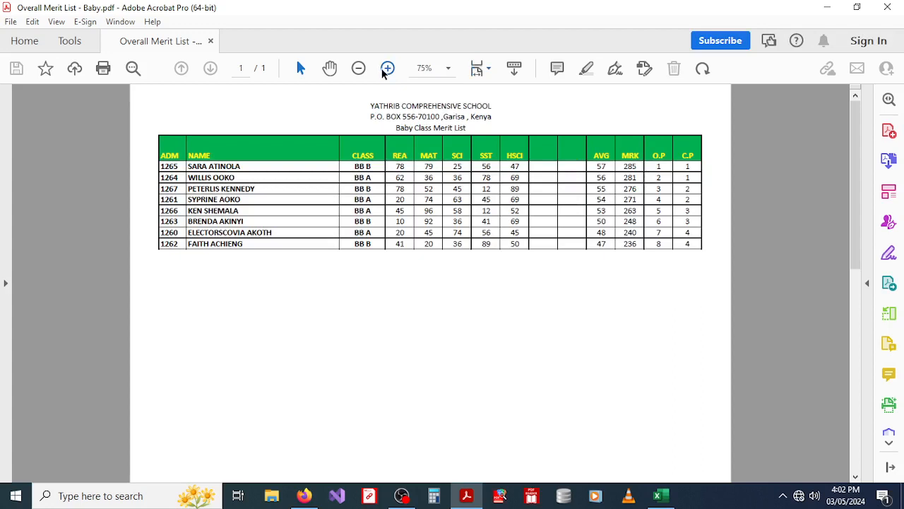
left_click(384, 71)
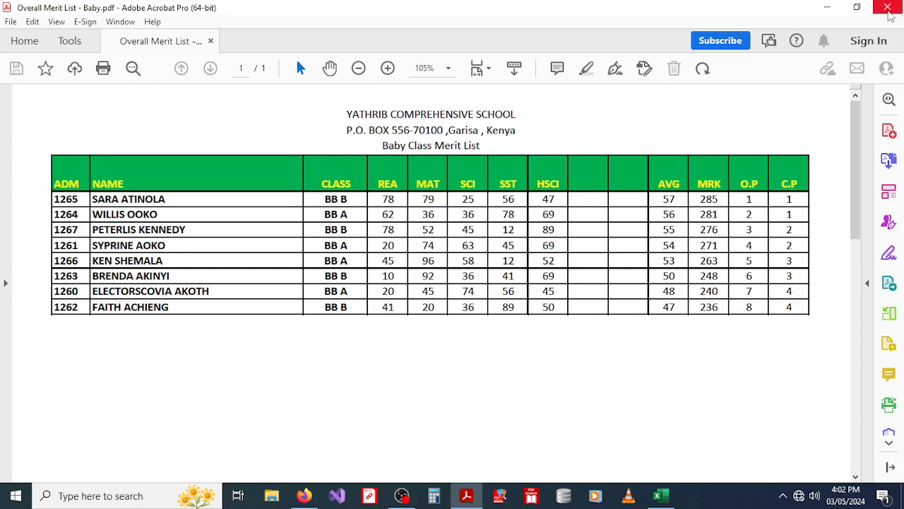
left_click(888, 8)
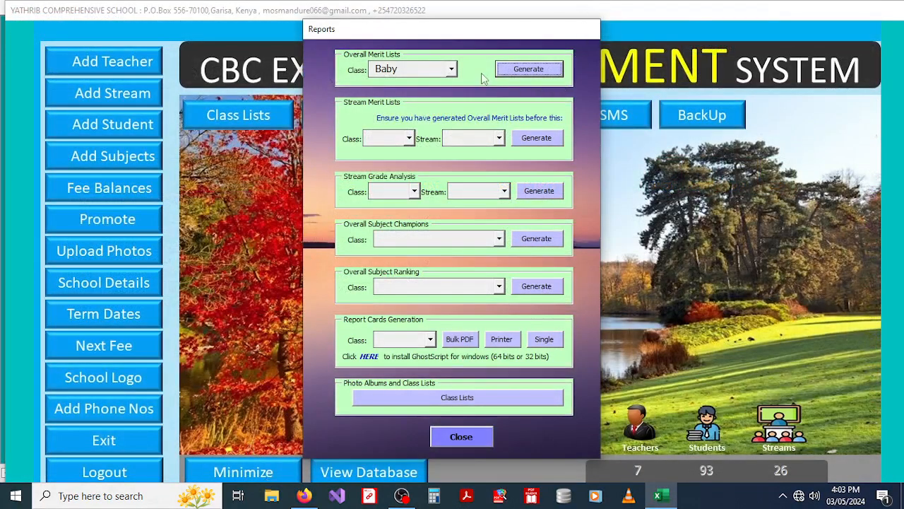
Step: Generate the stream merit list for Baby class stream BB A, saving it to the Desktop
left_click(409, 139)
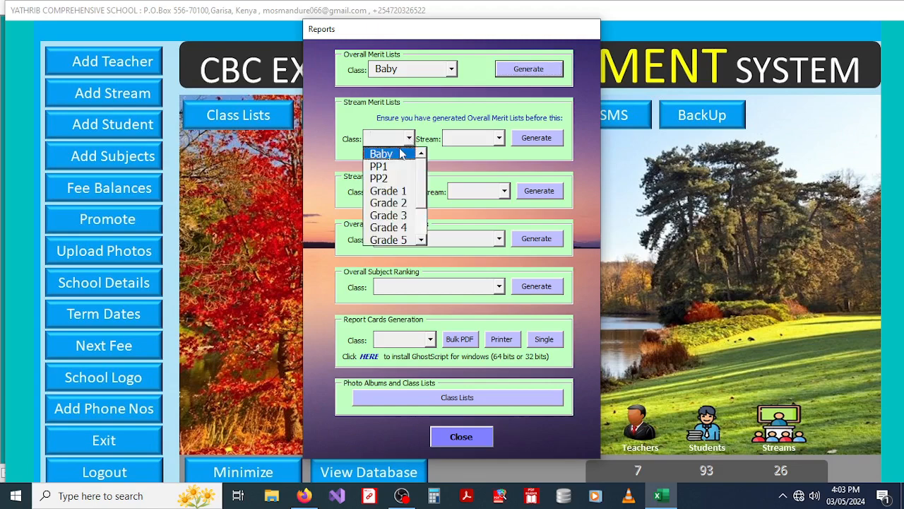
left_click(401, 154)
left_click(499, 138)
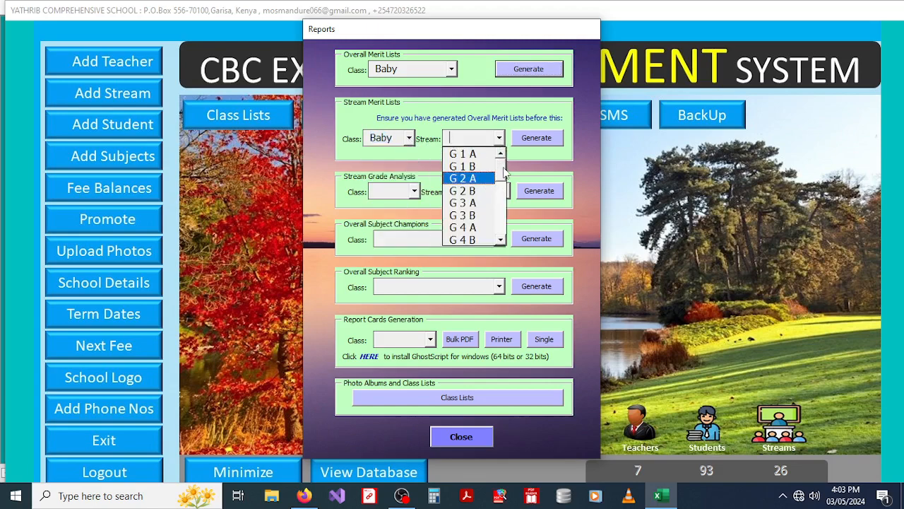
left_click_drag(502, 171, 503, 226)
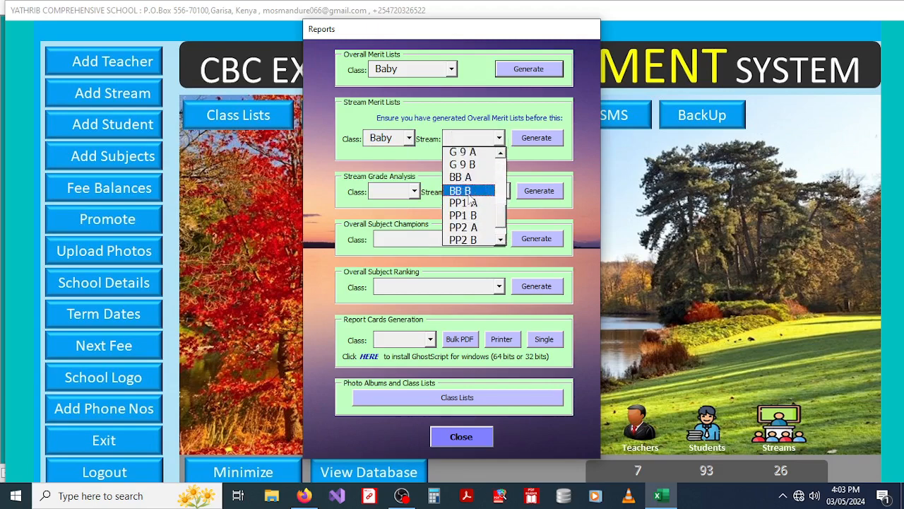
left_click(462, 178)
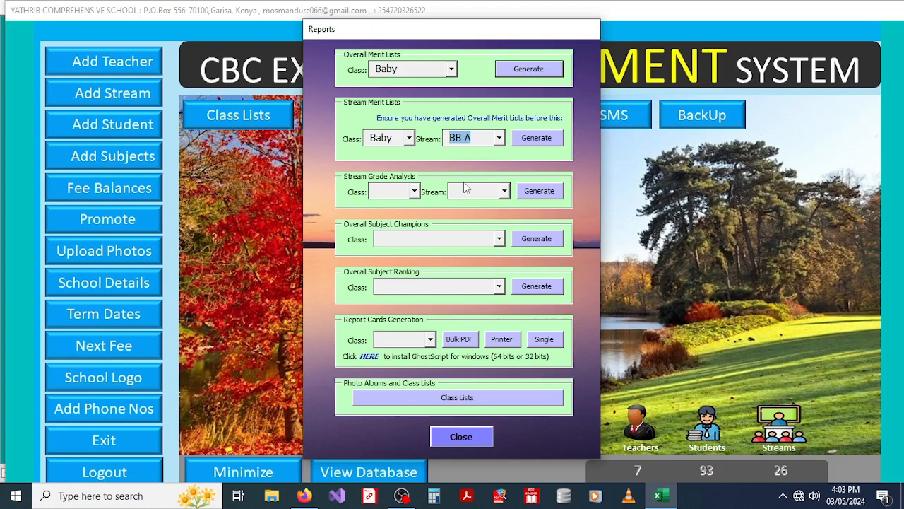
left_click(527, 140)
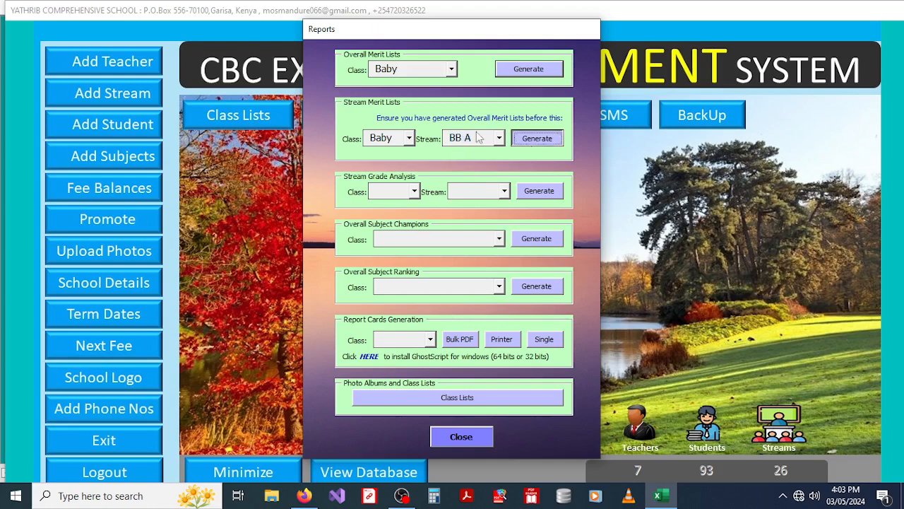
left_click(536, 238)
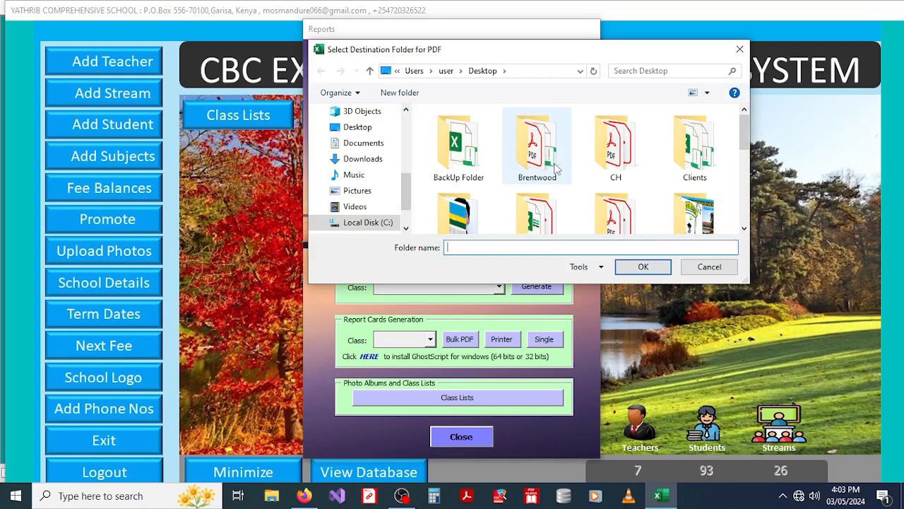
left_click(332, 127)
left_click(639, 267)
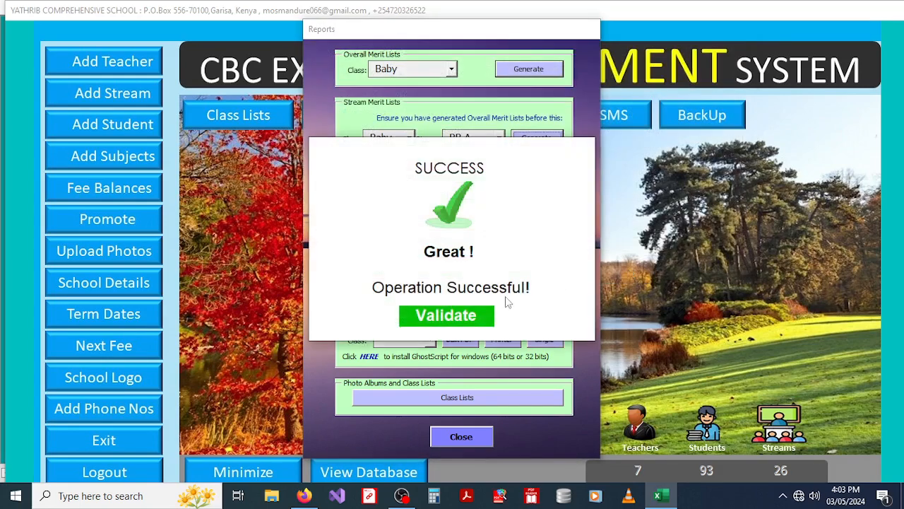
left_click(449, 316)
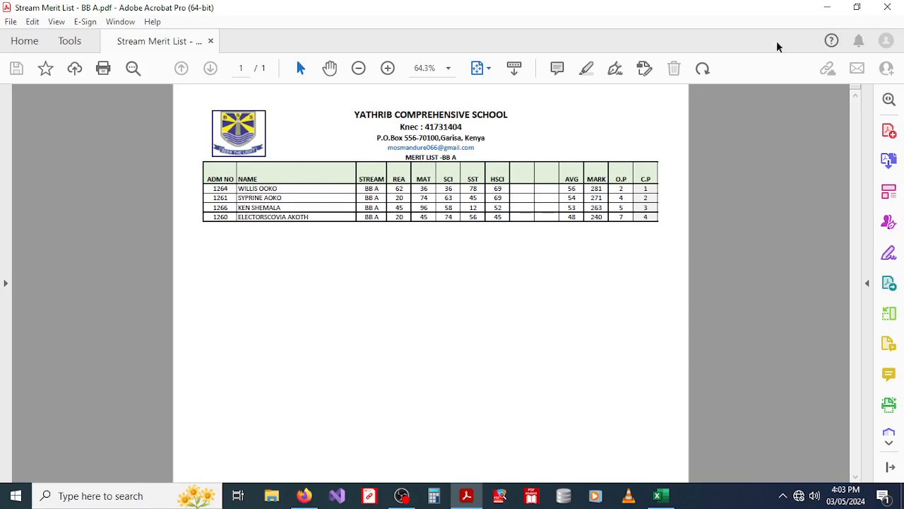
Step: Zoom in on Stream Merit List - BB A.pdf, read the four-pupil ranking, then close it
left_click(388, 69)
left_click(388, 68)
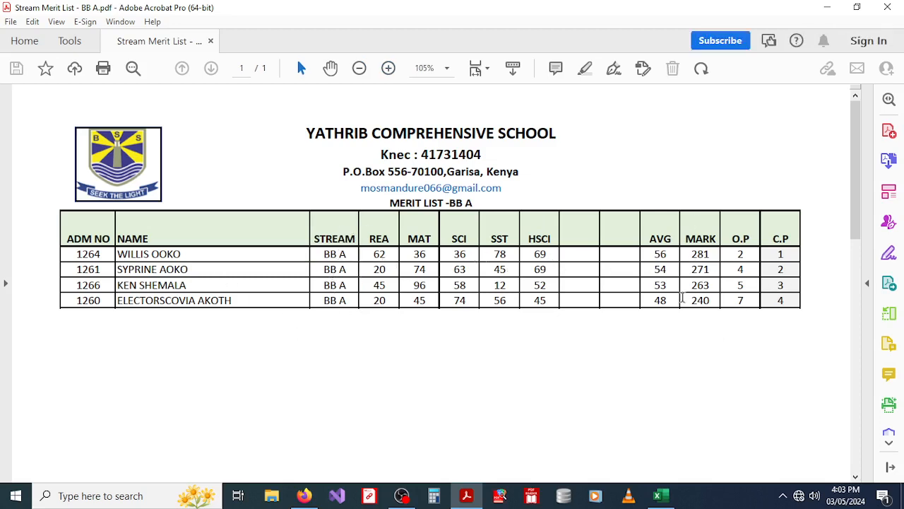
left_click(887, 7)
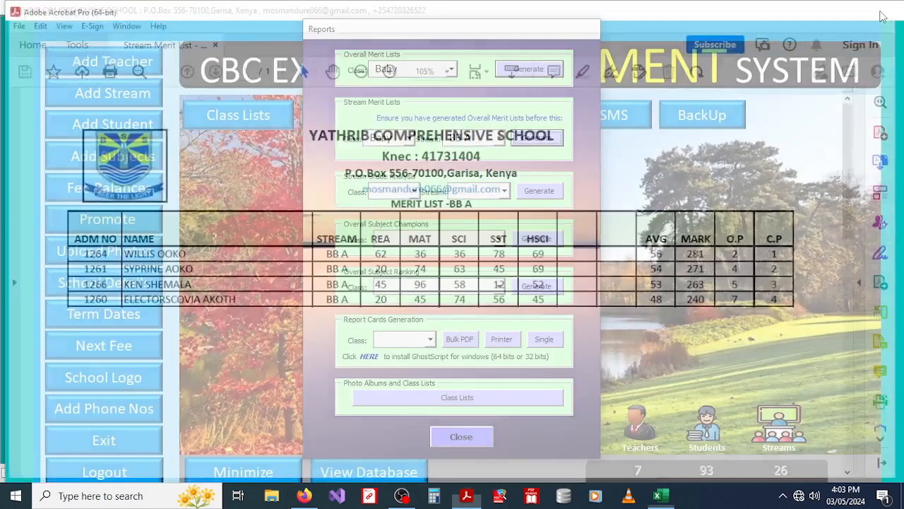
Step: Switch the stream to BB B and generate its merit list to the Desktop
left_click(498, 138)
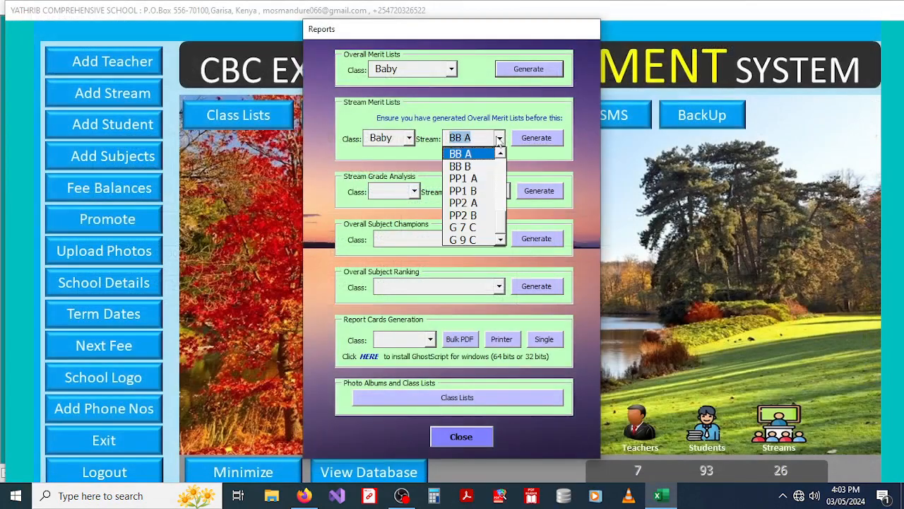
left_click(502, 159)
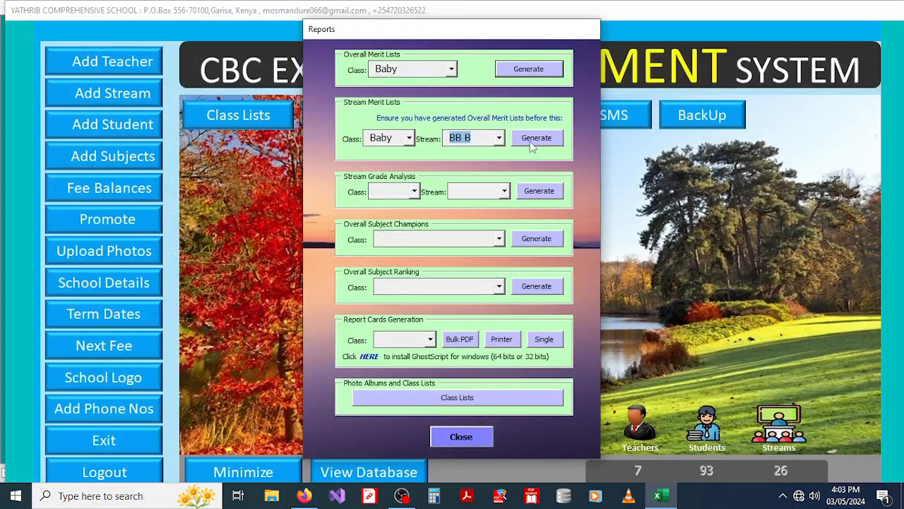
left_click(532, 141)
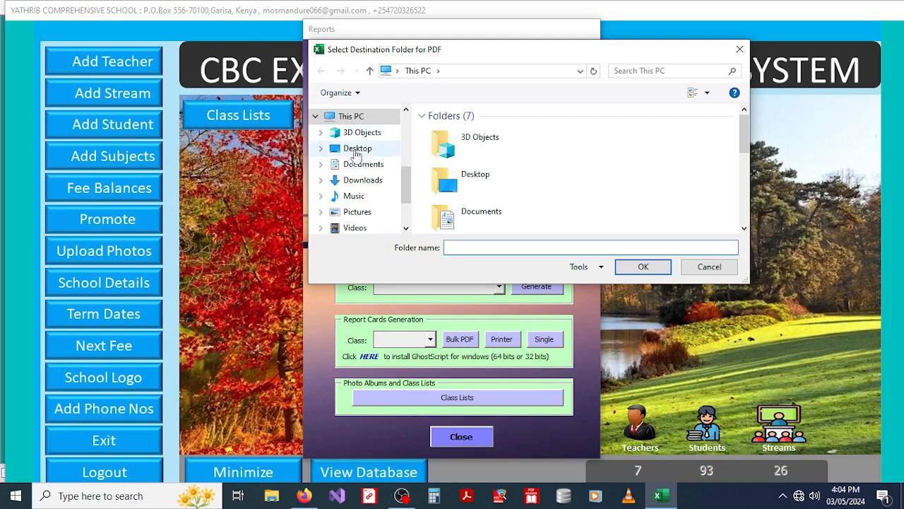
left_click(352, 149)
left_click(642, 267)
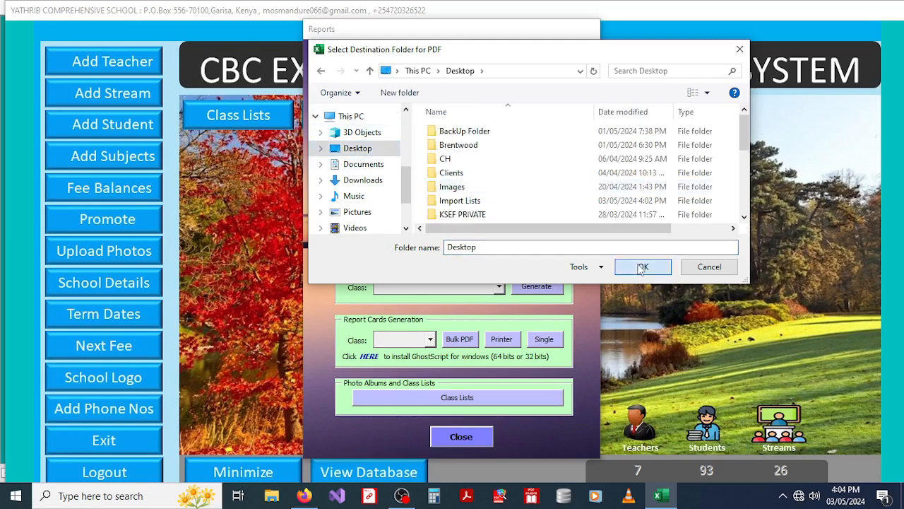
left_click(446, 315)
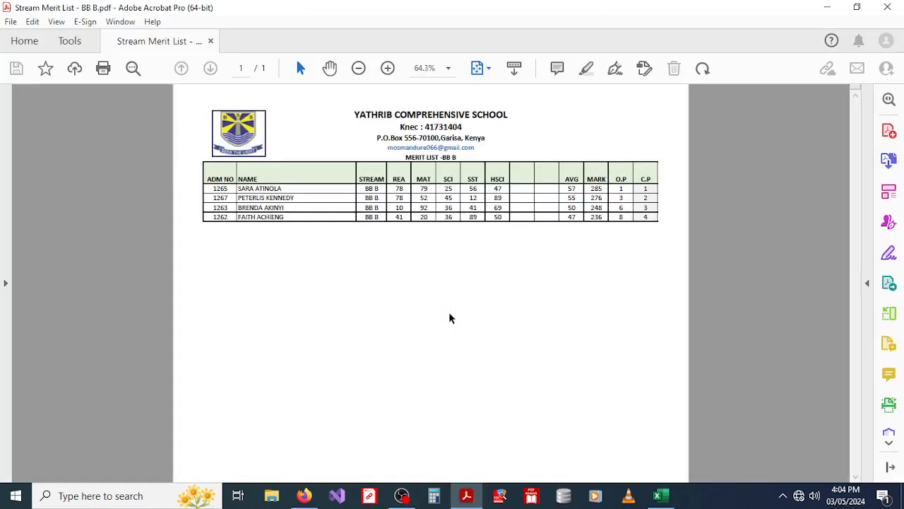
Step: Zoom Stream Merit List - BB B.pdf to 105%, review it, then close Acrobat
left_click(387, 68)
left_click(387, 68)
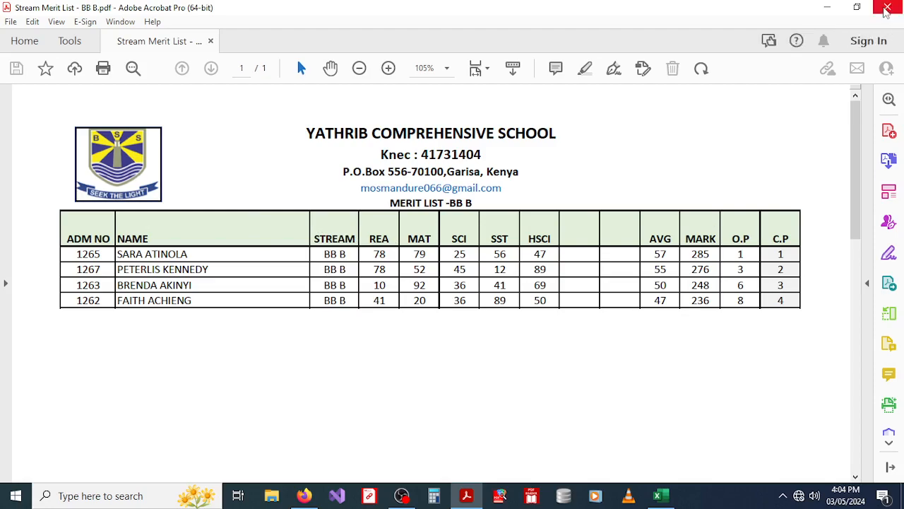
left_click(887, 8)
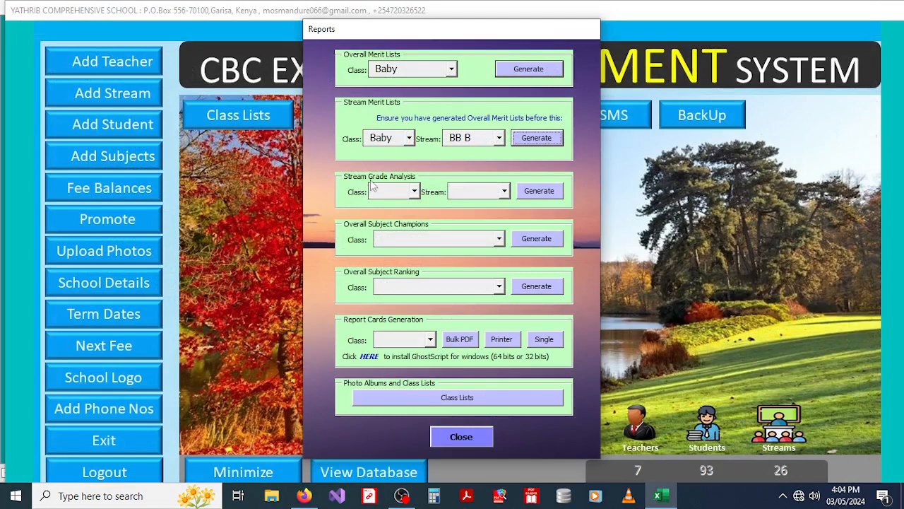
Step: Generate the Stream Grade Analysis for Baby class stream BB A and validate the success message
left_click(414, 192)
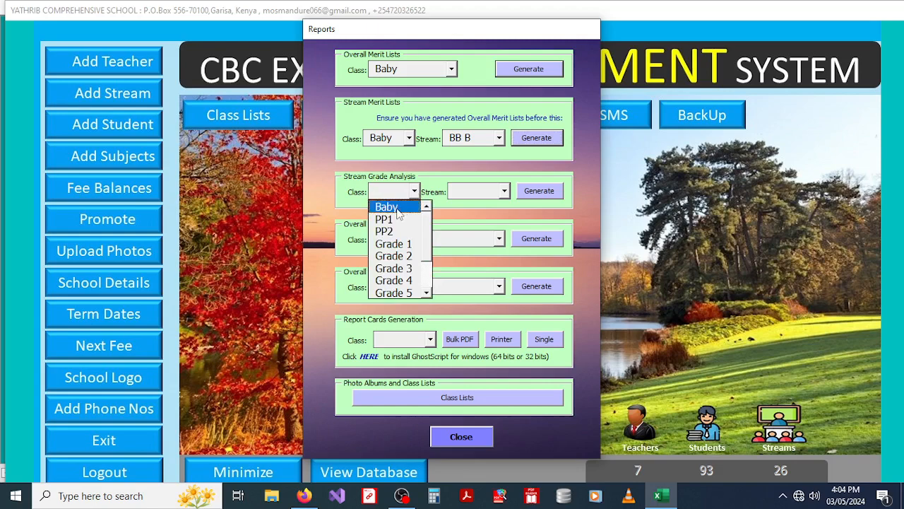
left_click(397, 209)
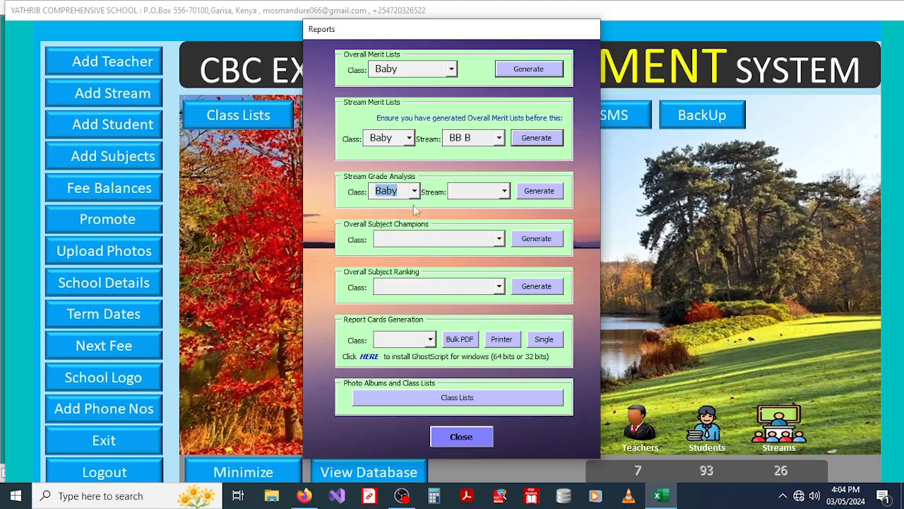
left_click(504, 192)
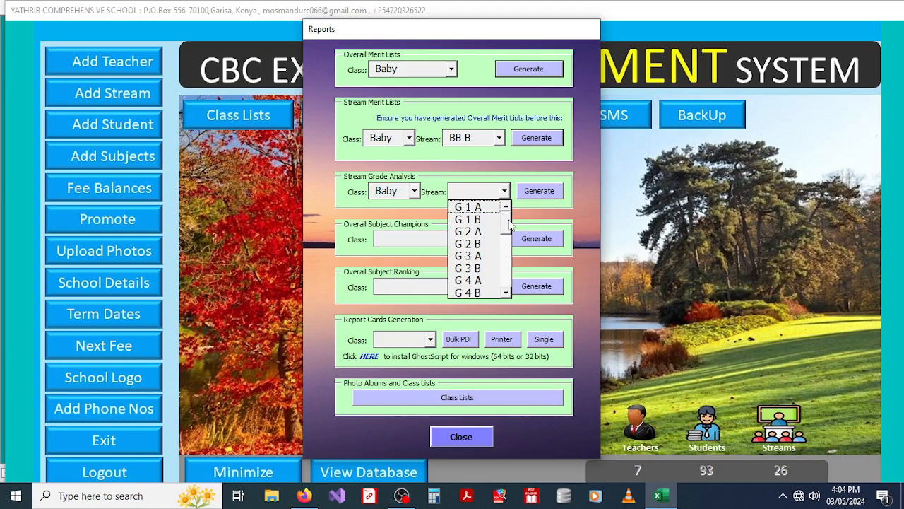
left_click_drag(509, 225, 509, 279)
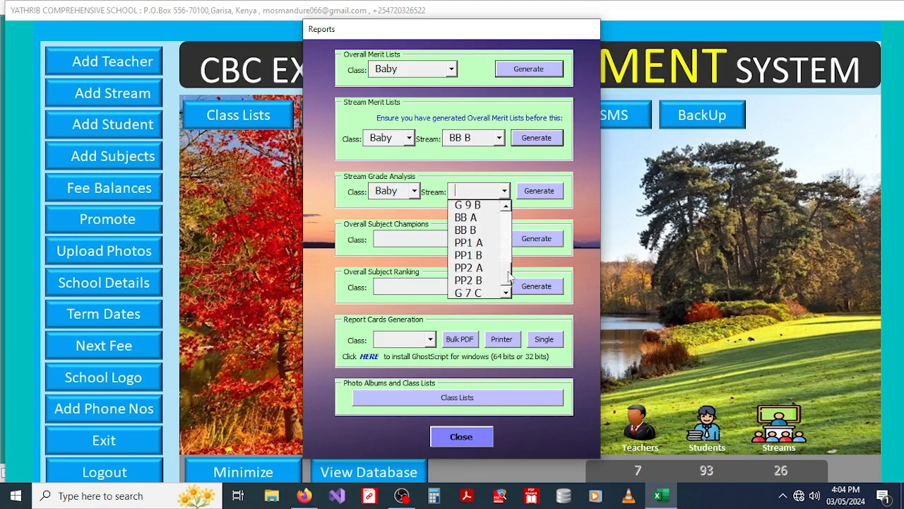
left_click(464, 220)
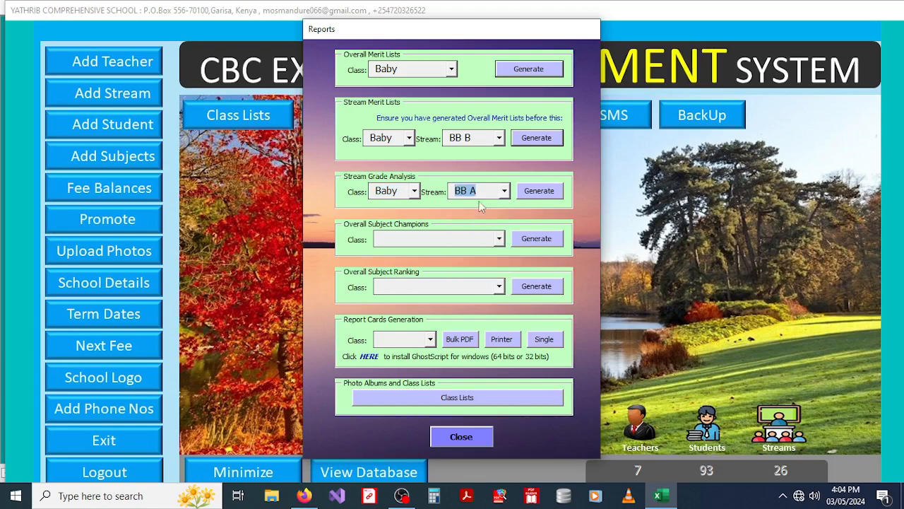
left_click(539, 192)
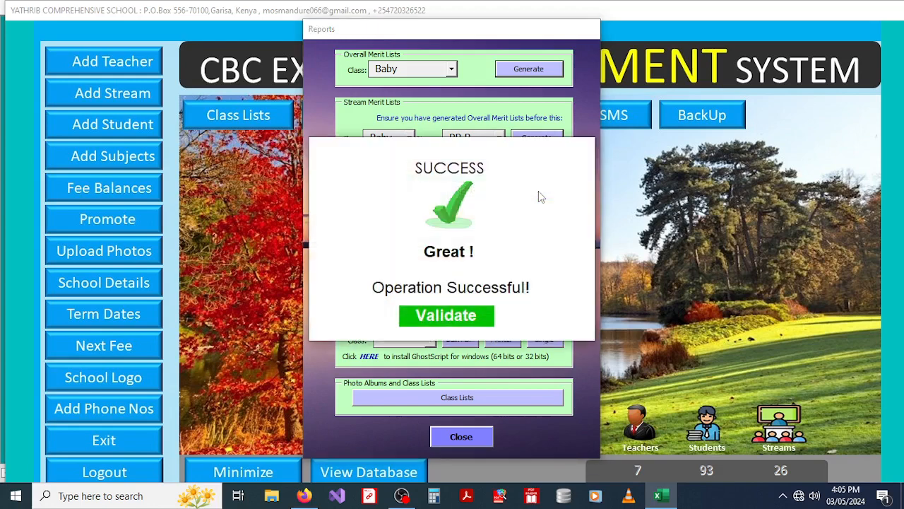
left_click(444, 317)
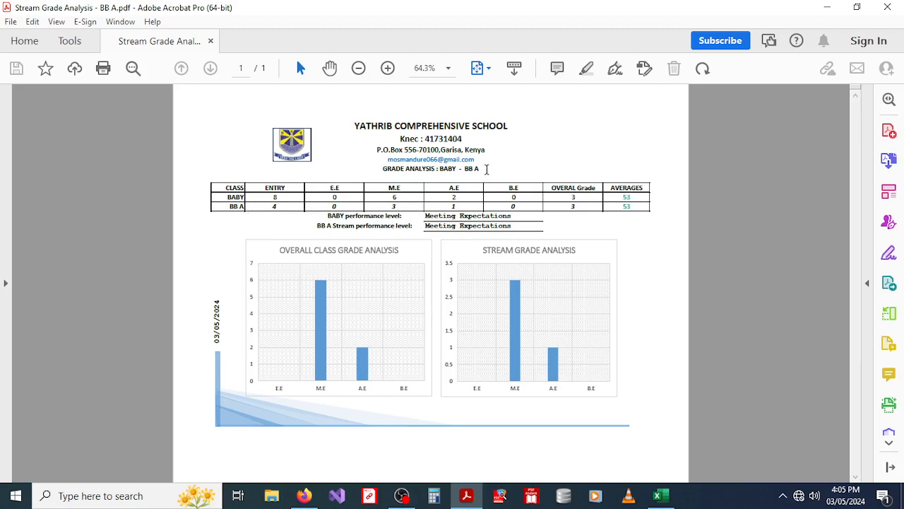
Step: Review the BB A grade analysis PDF (3 M.E, 1 A.E, average 53) at 75% zoom, then close it
left_click_drag(471, 170, 238, 209)
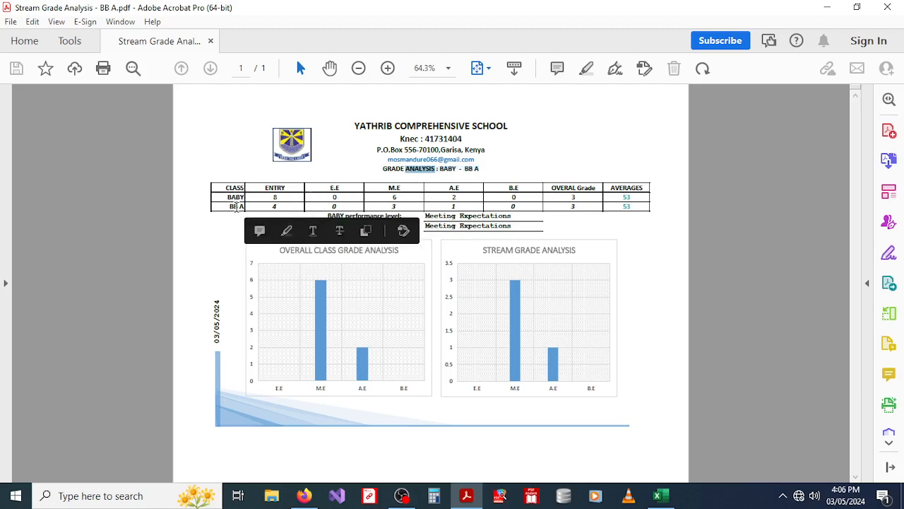
left_click(236, 206)
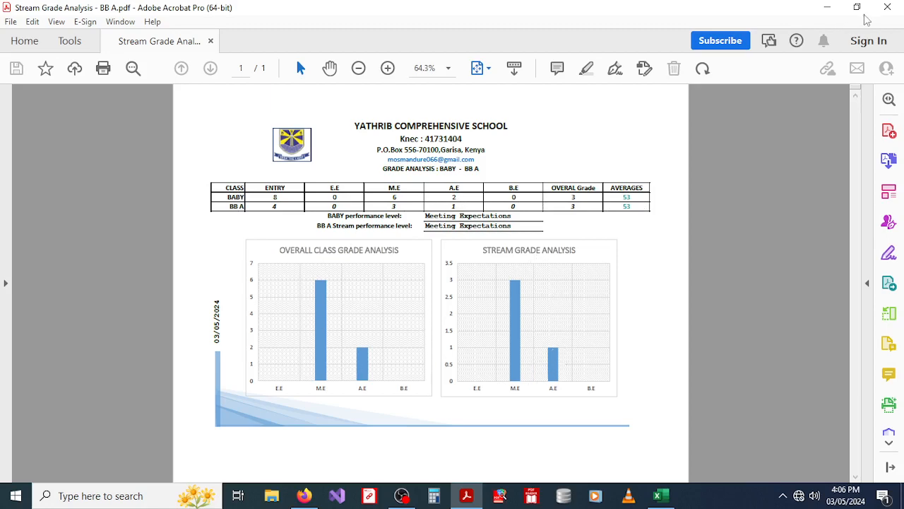
left_click(387, 68)
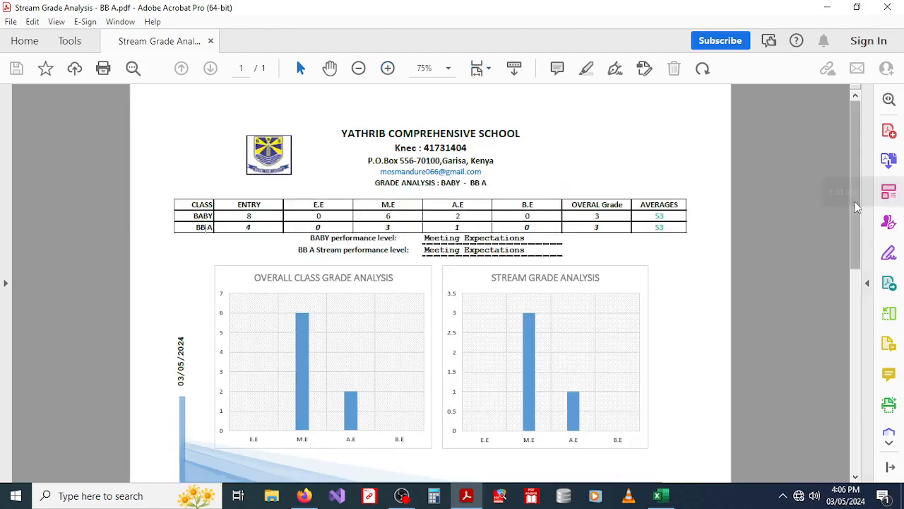
left_click_drag(854, 201, 874, 127)
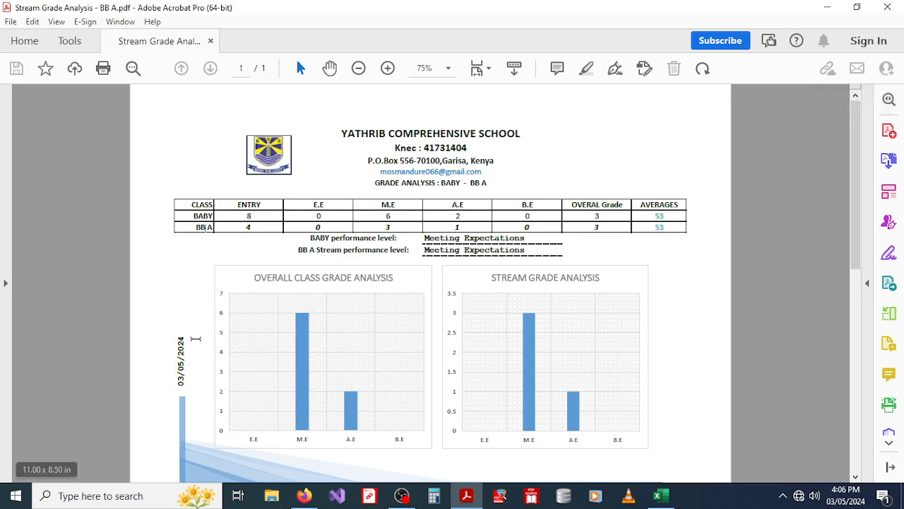
left_click(885, 7)
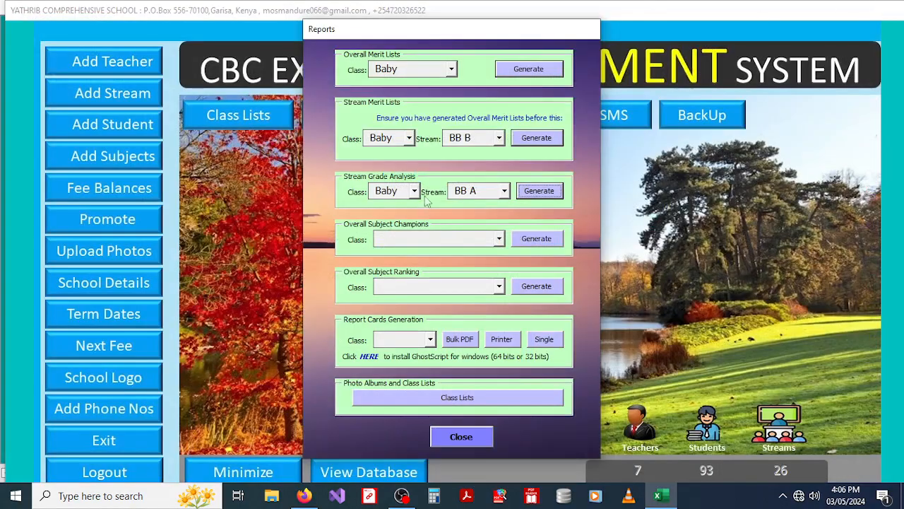
Step: Generate the Overall Subject Champions report for Grade 5, keeping stream BB A, and acknowledge success
left_click(504, 191)
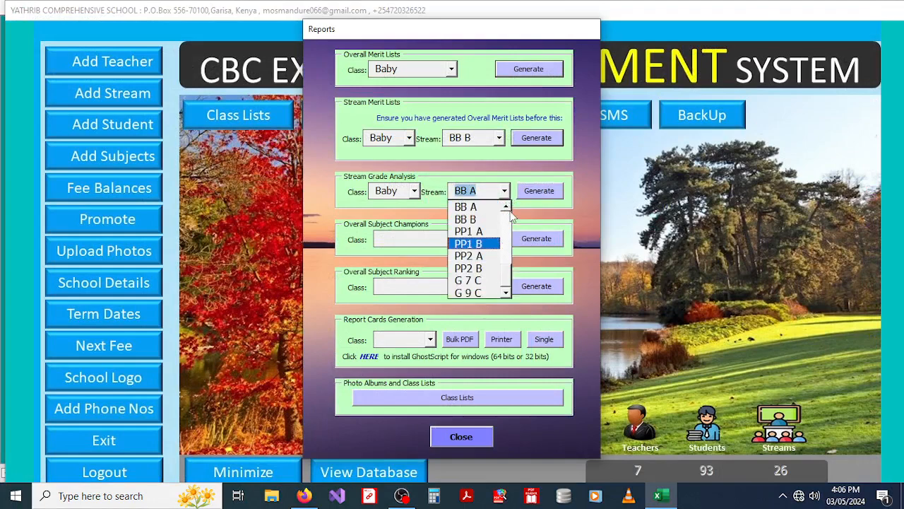
left_click(429, 197)
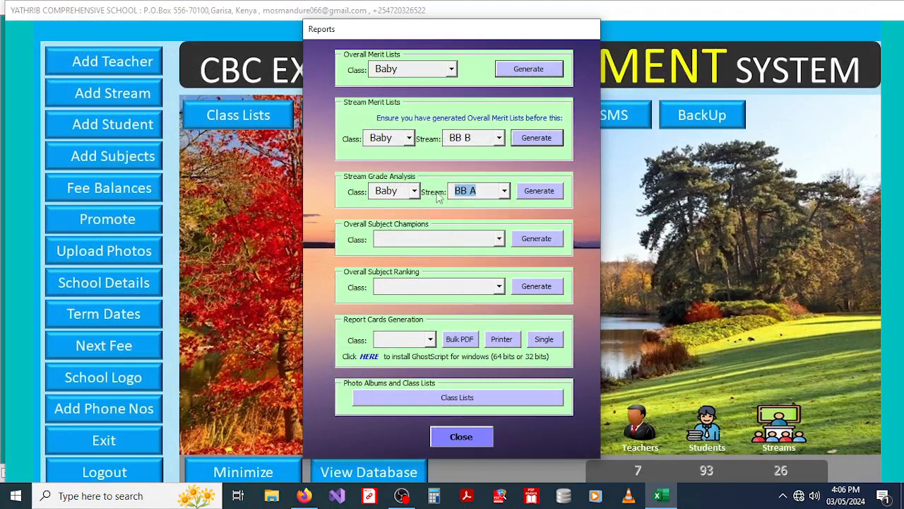
left_click(499, 240)
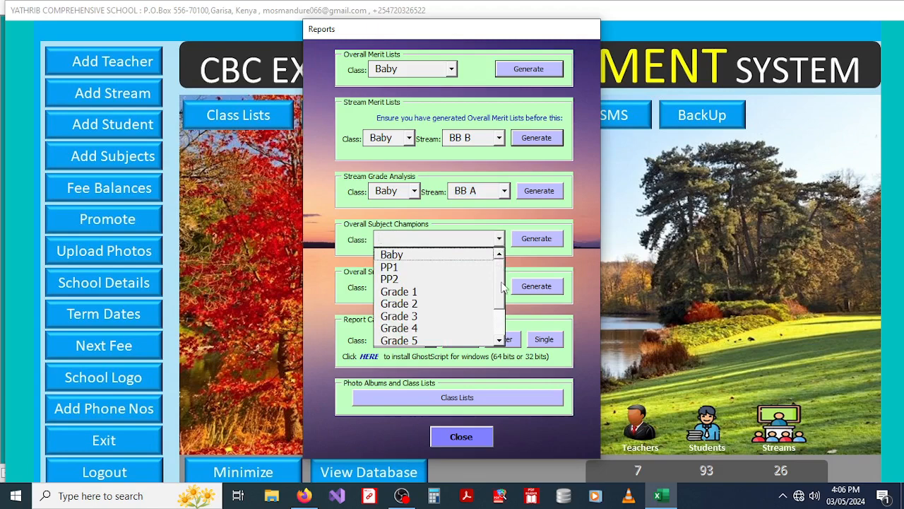
left_click_drag(503, 287, 500, 326)
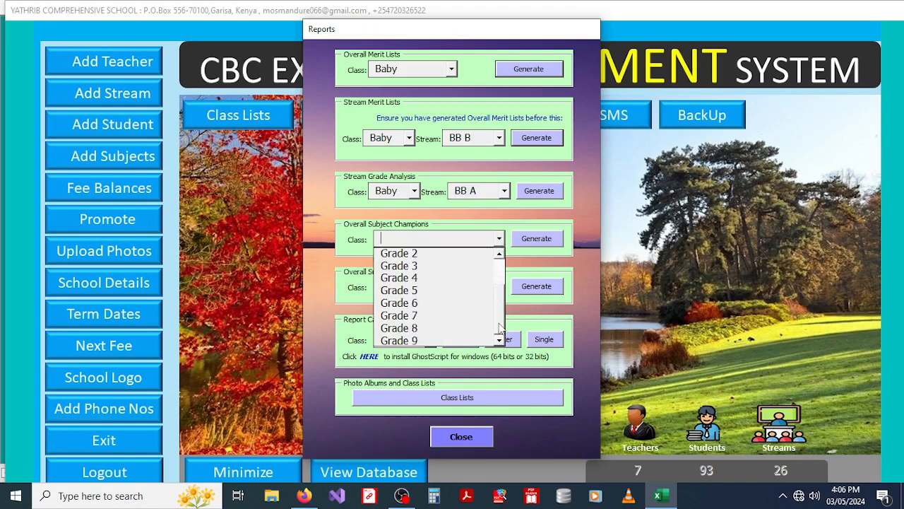
left_click(398, 292)
left_click(536, 239)
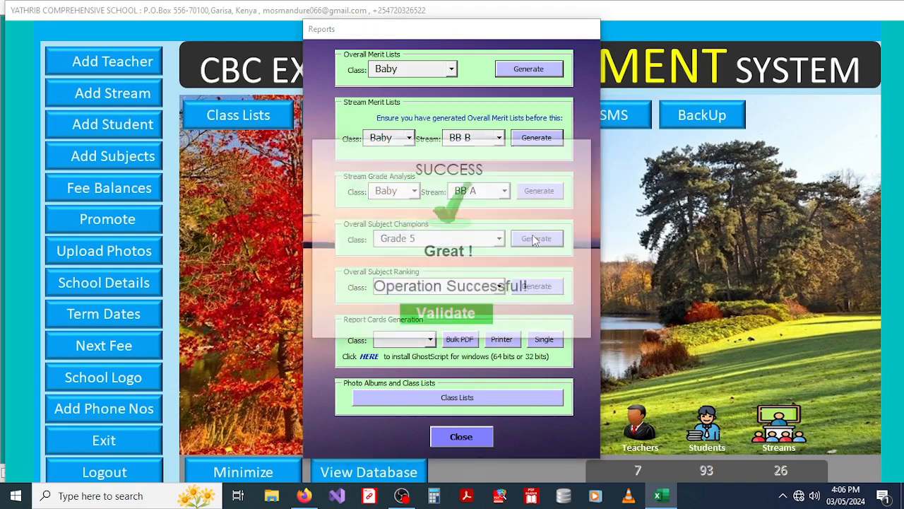
left_click(447, 316)
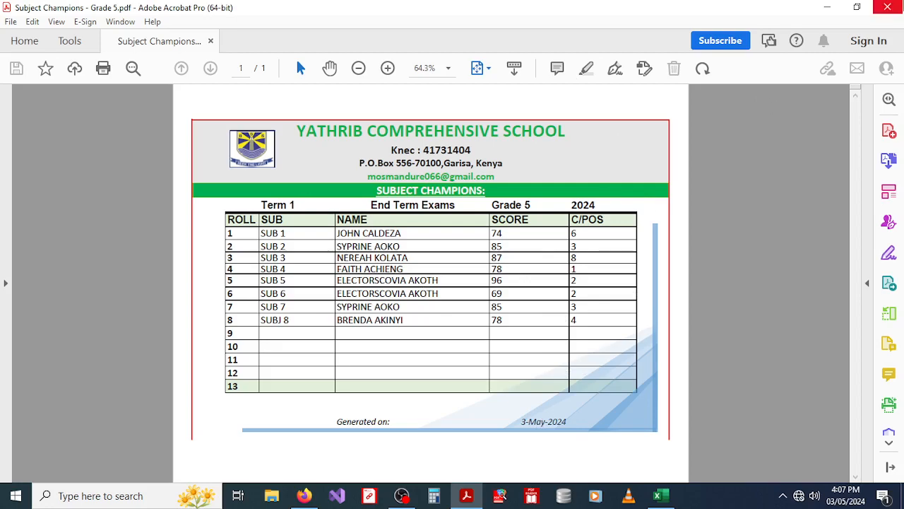
Step: Close the reviewed Grade 5 Subject Champions PDF listing eight subjects
left_click(888, 7)
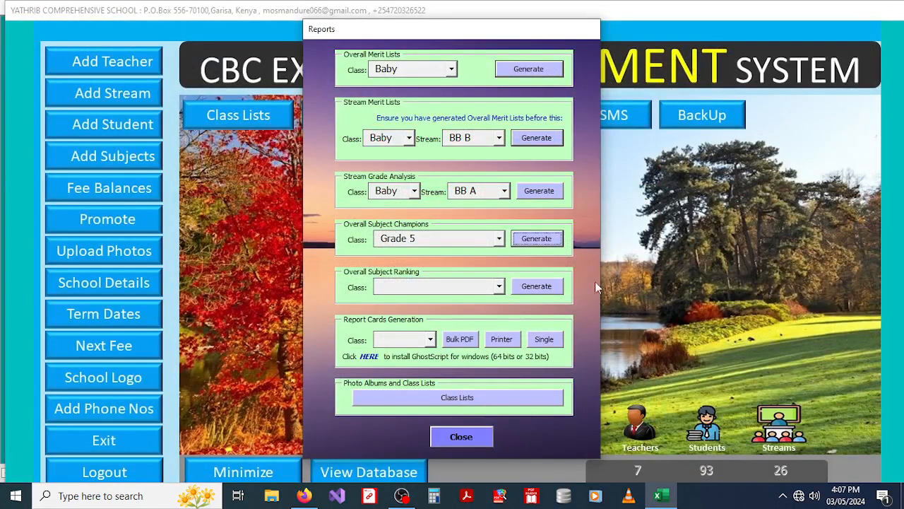
Step: Generate the Subject Champions report for Grade 8 and acknowledge the success message
left_click(499, 239)
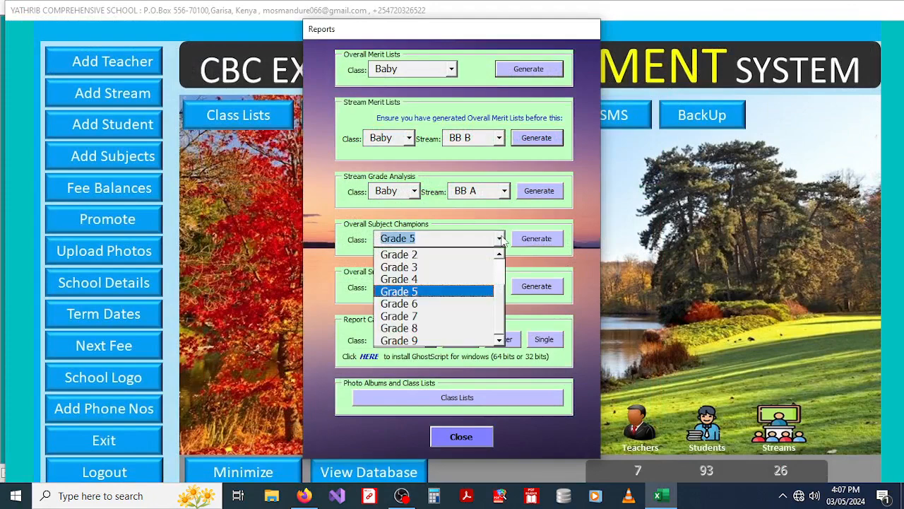
left_click(432, 328)
left_click(535, 241)
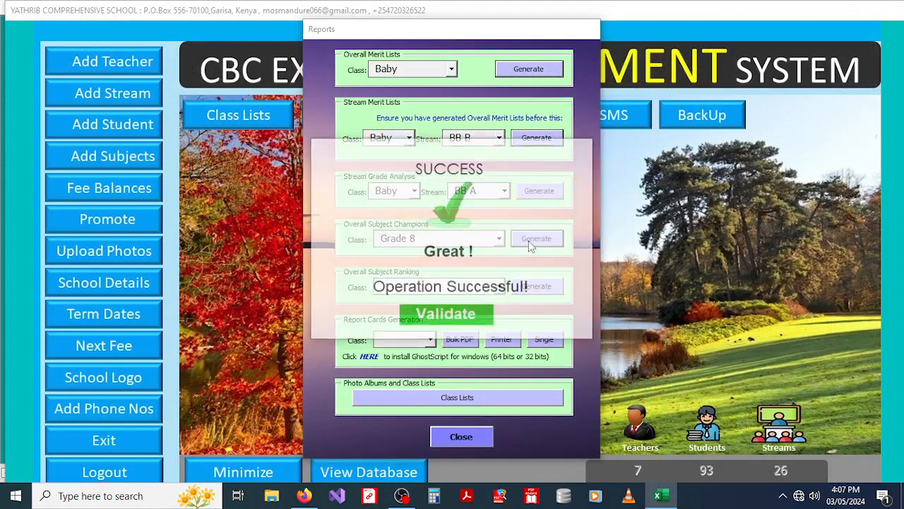
left_click(445, 318)
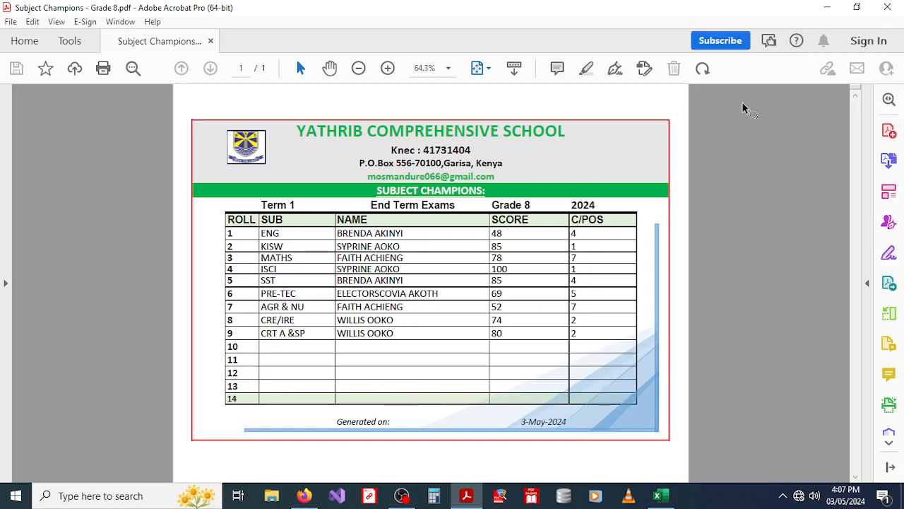
Step: Close the reviewed Grade 8 Subject Champions PDF
left_click(888, 8)
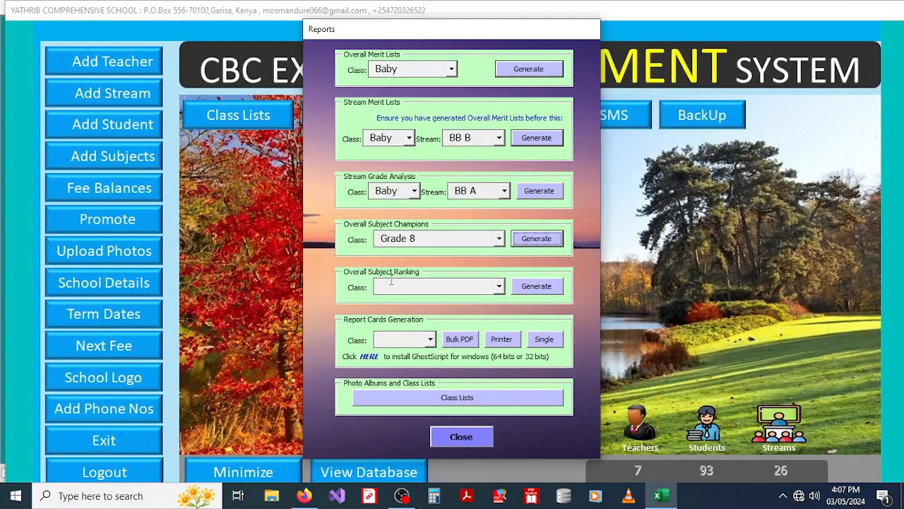
Step: Generate the Overall Subject Ranking report for Grade 8 and acknowledge the success message
left_click(500, 286)
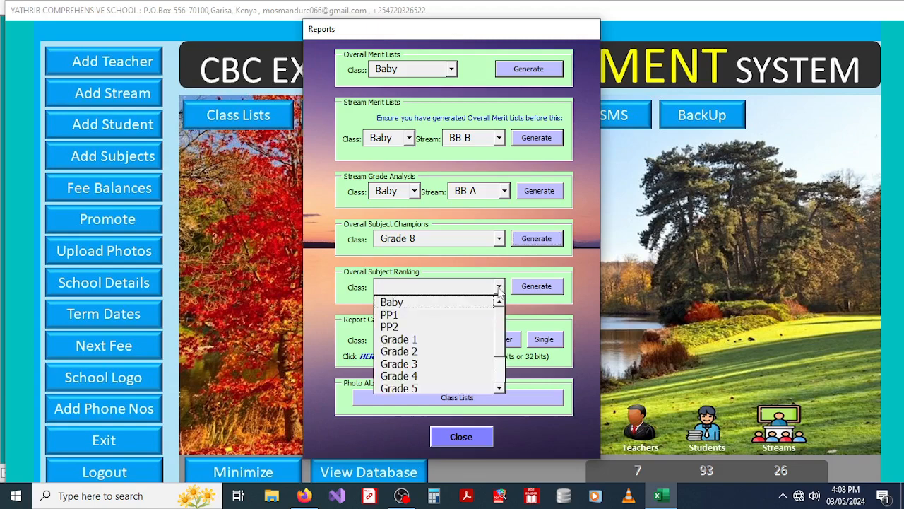
scroll(498, 339, "down", 1)
scroll(498, 340, "down", 3)
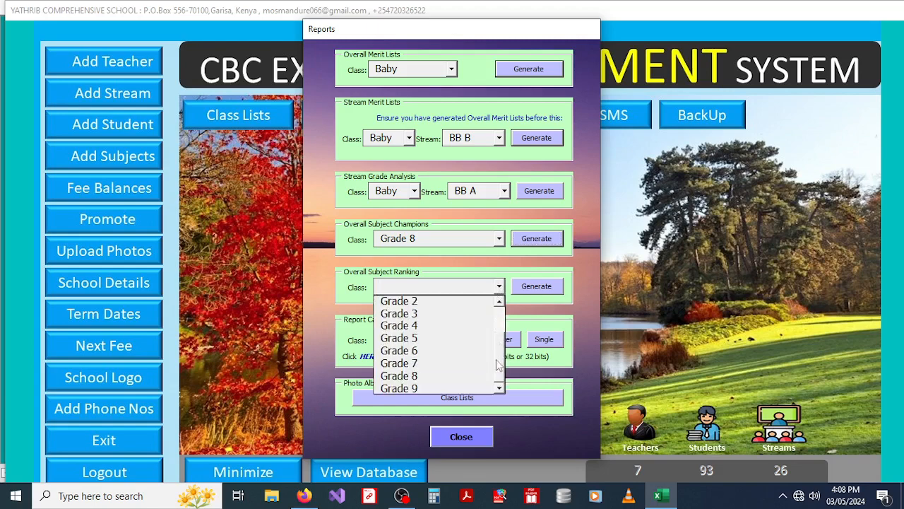
left_click(413, 376)
left_click(528, 290)
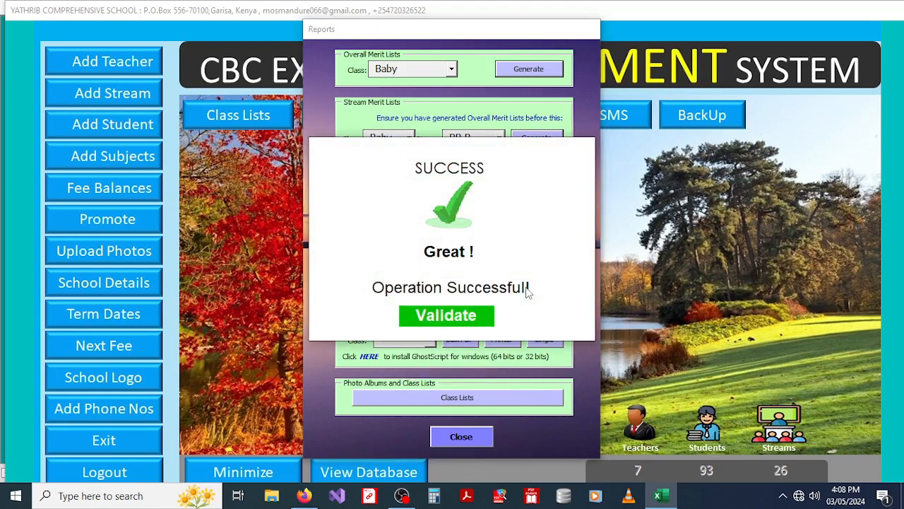
left_click(450, 318)
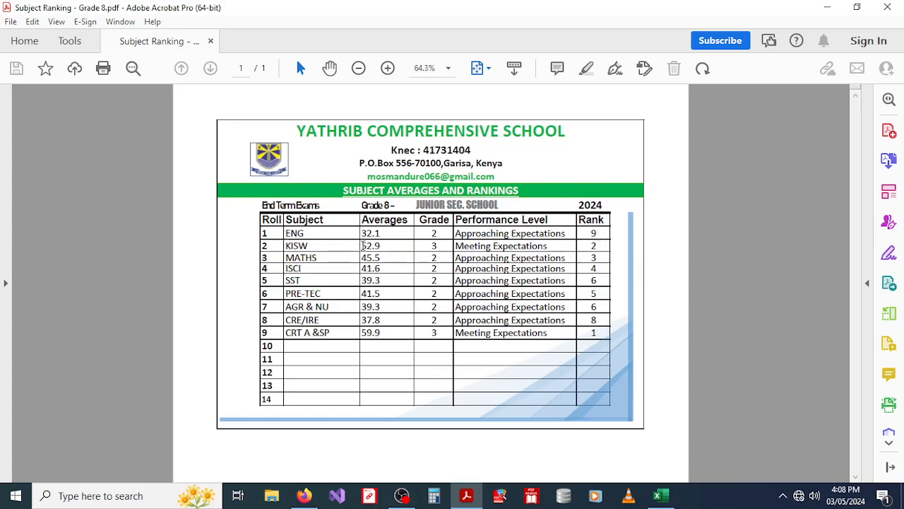
Step: Close the reviewed Grade 8 subject ranking PDF
left_click(887, 8)
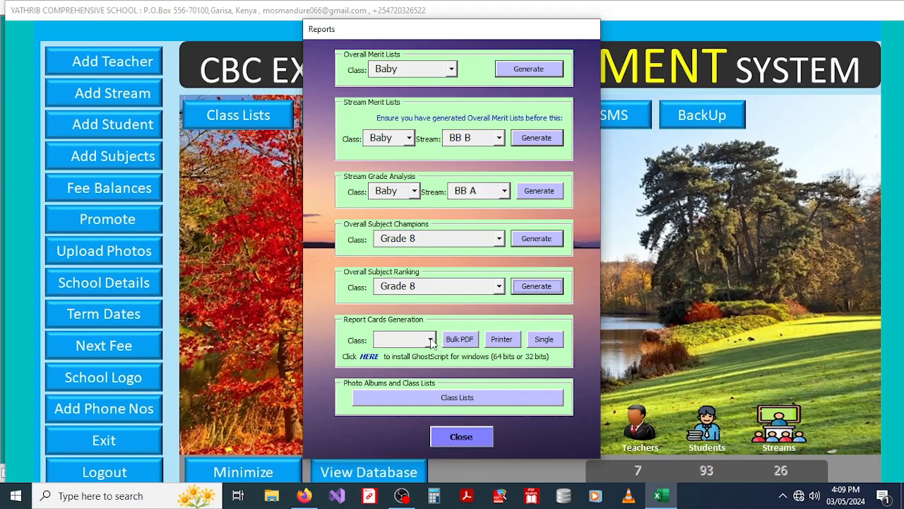
Step: Set the report card class to Baby, switching from Grade 8, and start Bulk PDF creation
left_click(431, 342)
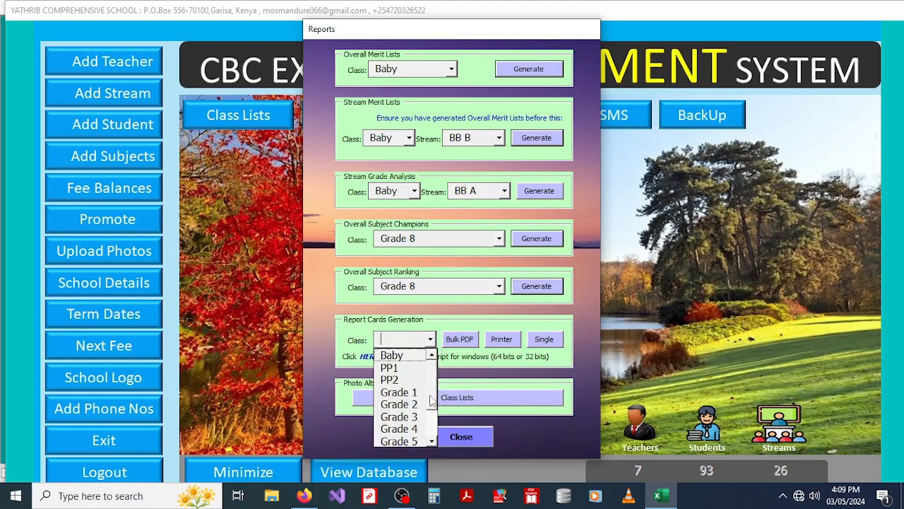
scroll(433, 400, "down", 2)
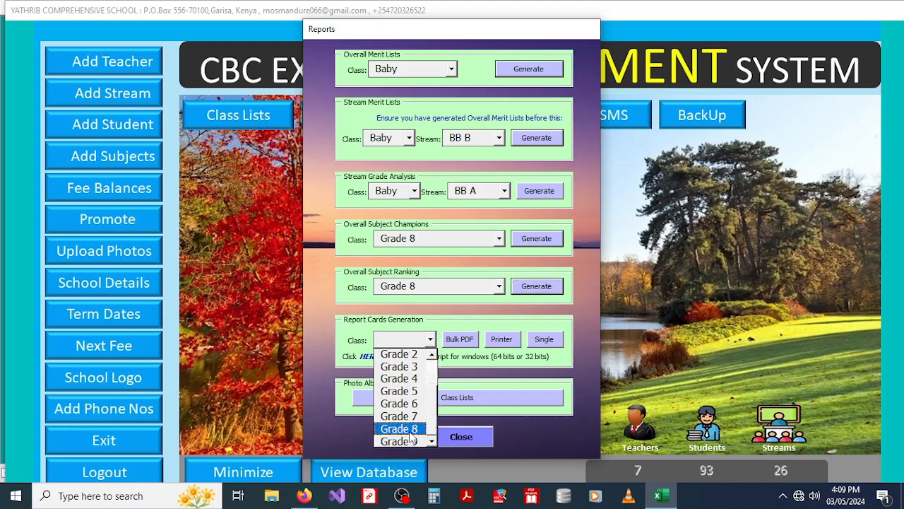
left_click(409, 428)
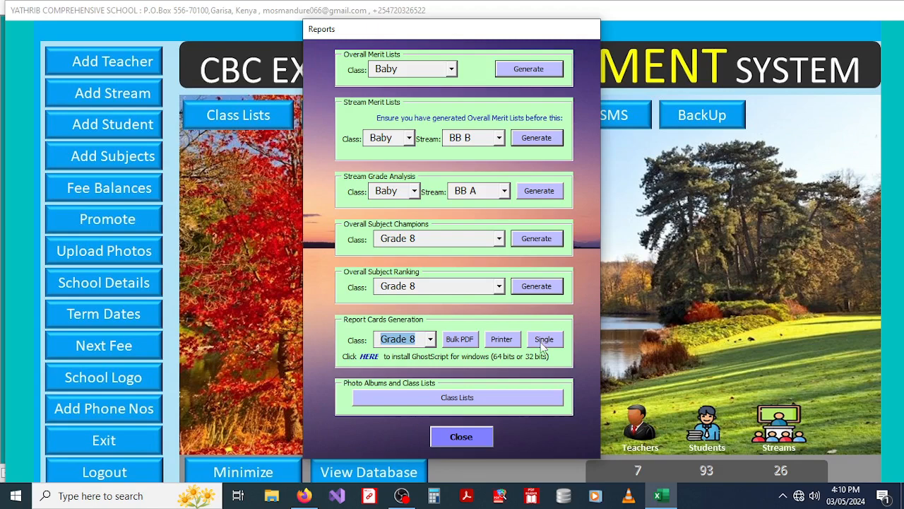
left_click(430, 340)
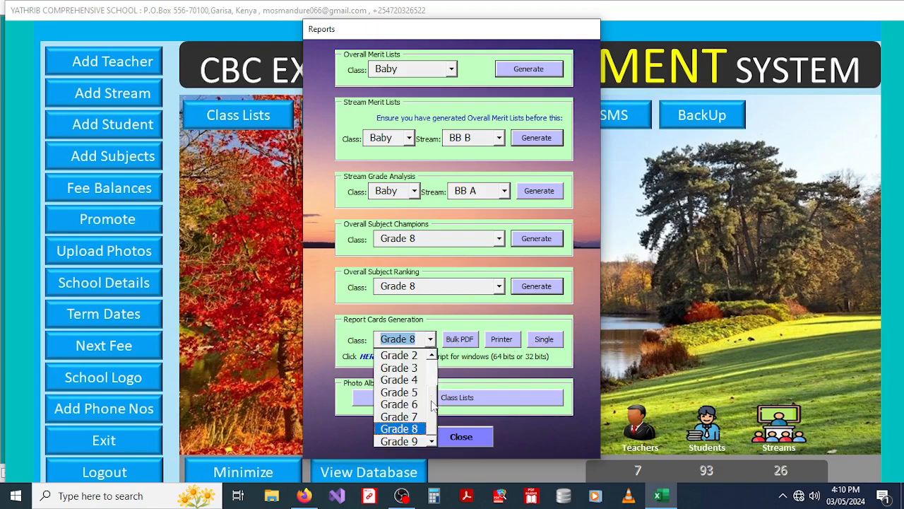
left_click_drag(432, 400, 433, 367)
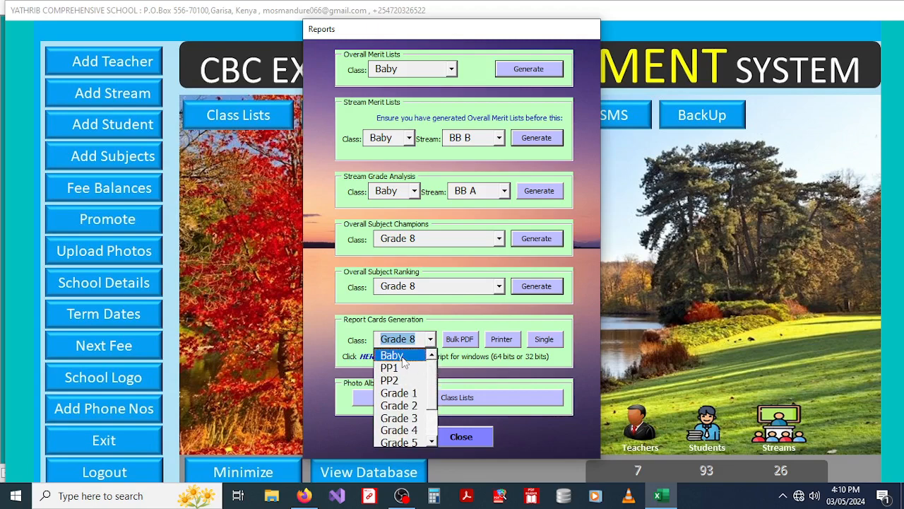
left_click(404, 357)
left_click(458, 340)
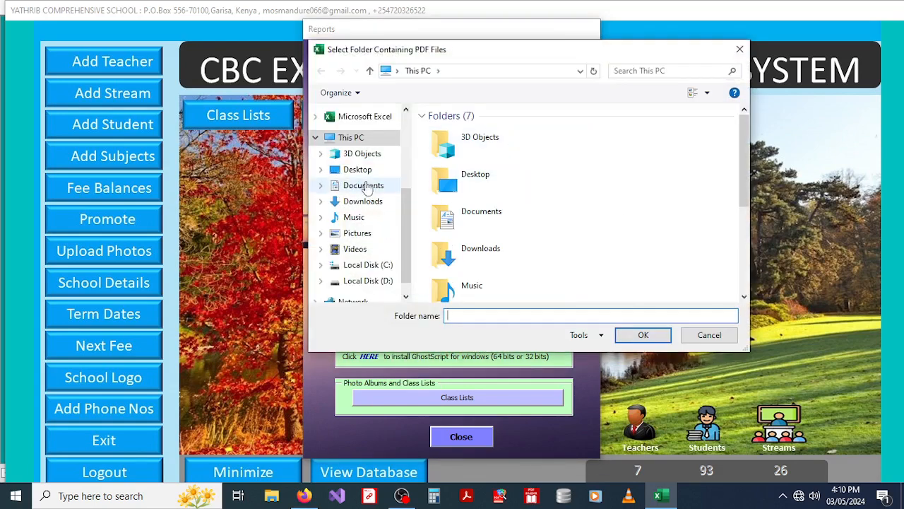
Step: Publish the Baby report cards as PDFs to the Desktop folder and acknowledge success
left_click(358, 170)
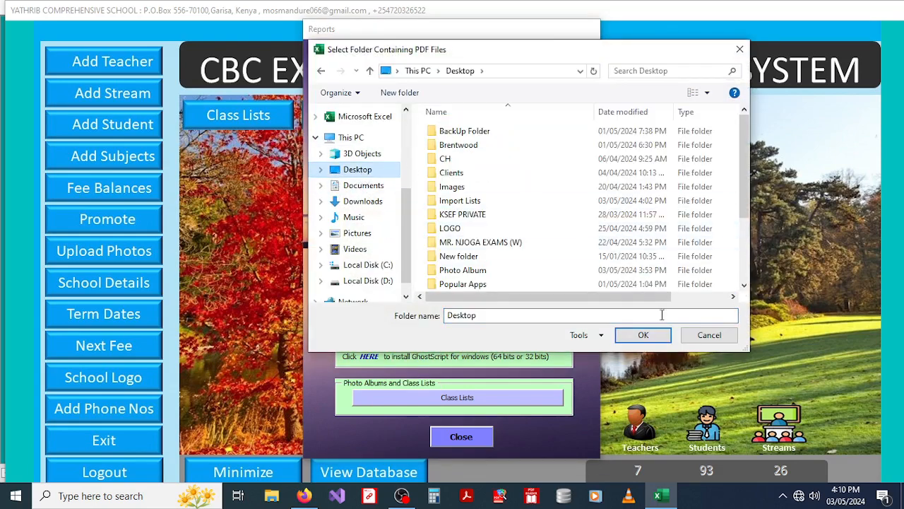
left_click(642, 335)
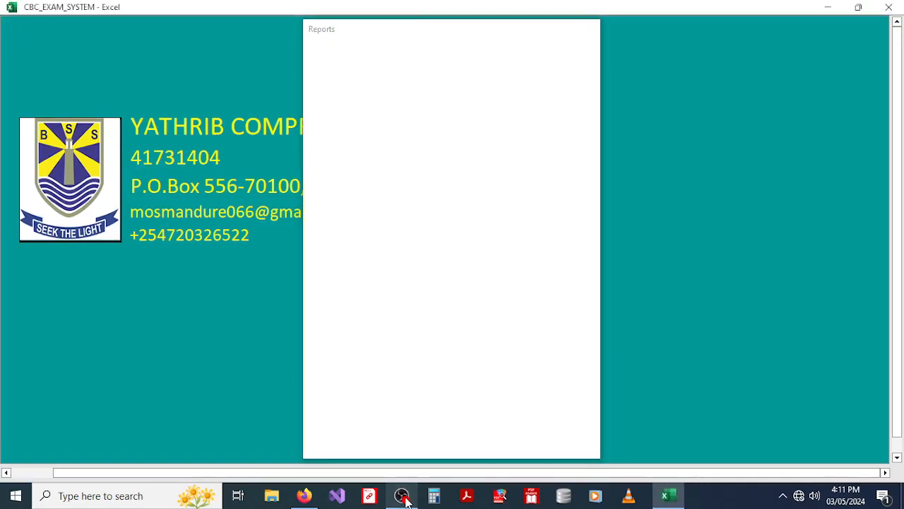
left_click(403, 496)
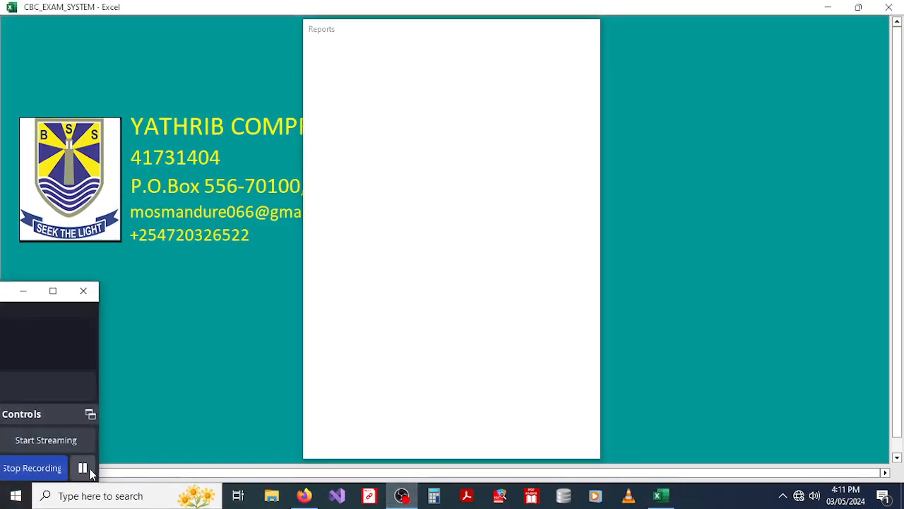
left_click(83, 468)
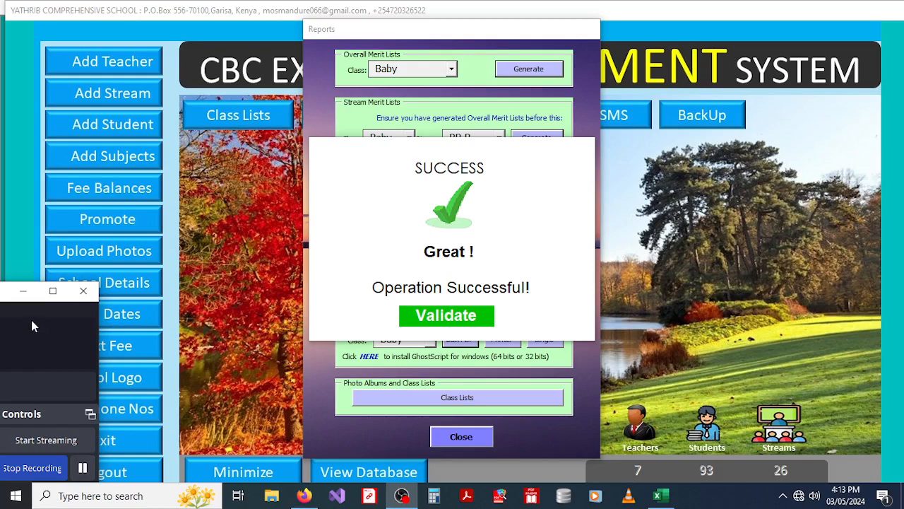
left_click(22, 290)
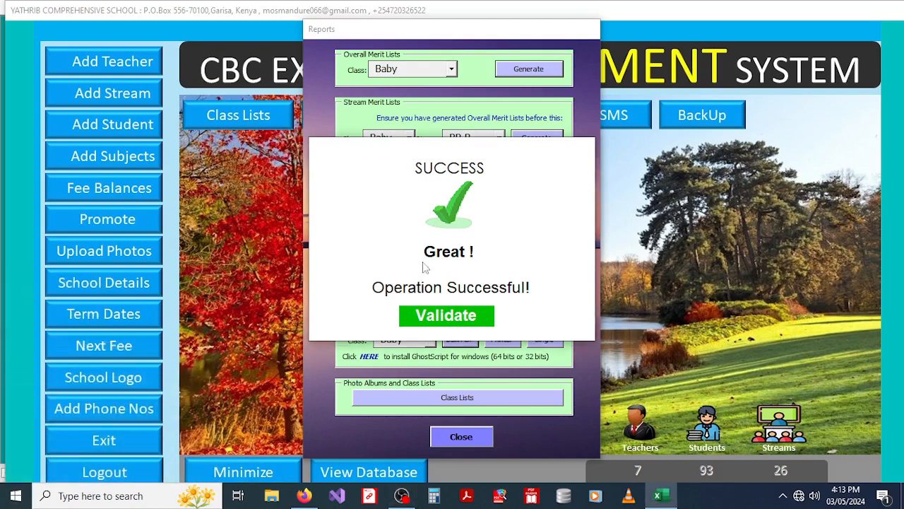
left_click(440, 317)
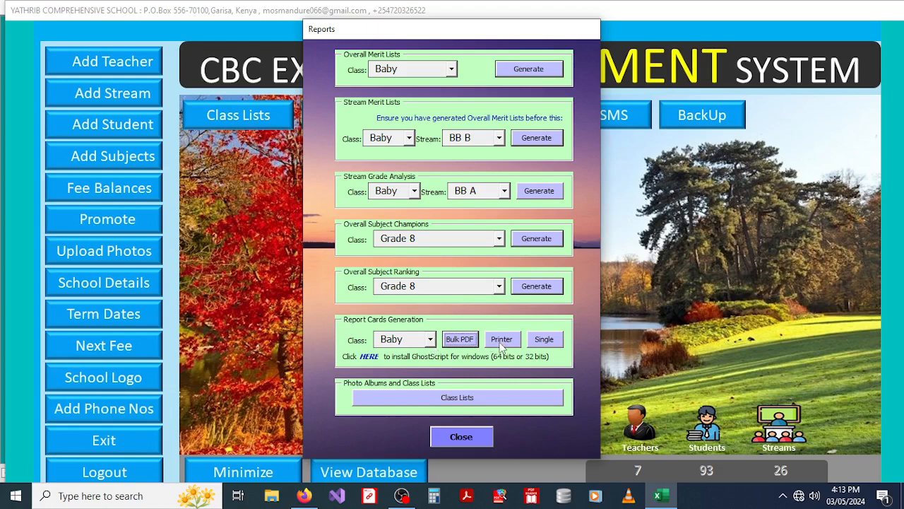
Step: In the single report card form, select the Baby class and its first student
left_click(544, 340)
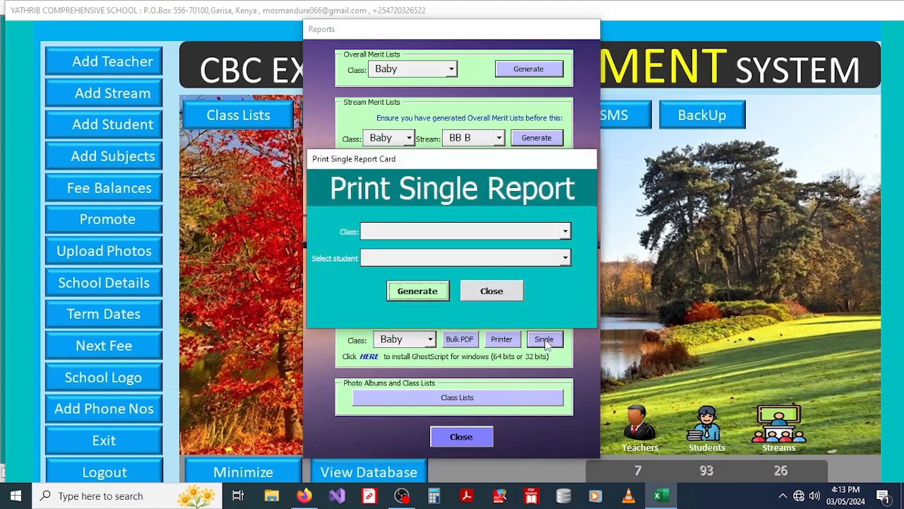
left_click(564, 232)
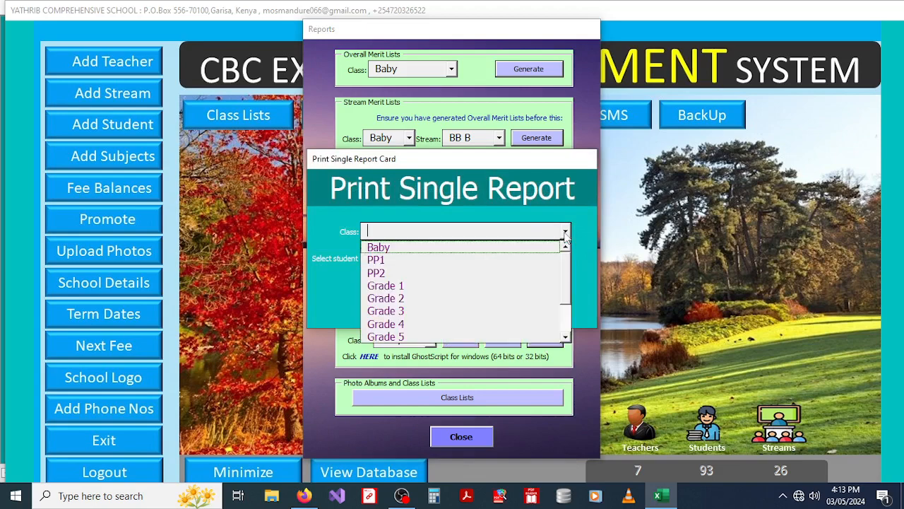
left_click(400, 247)
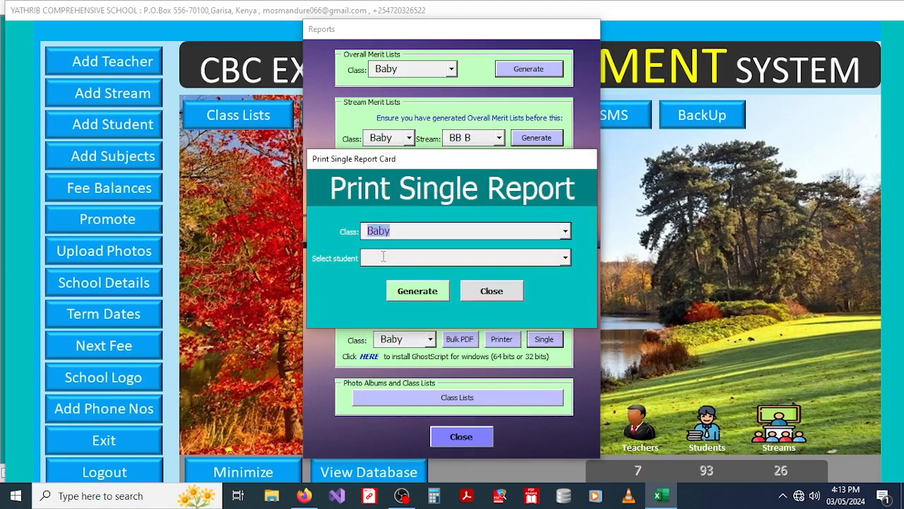
left_click(382, 257)
type("12")
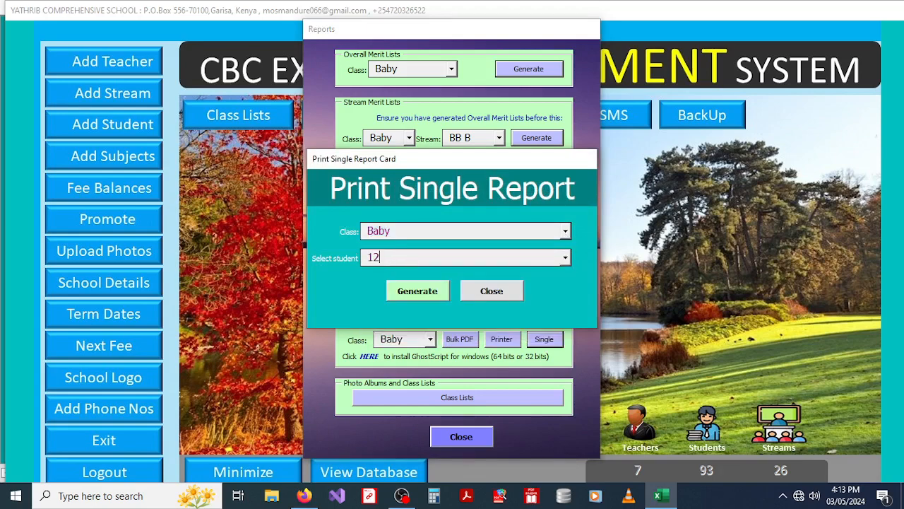
type("60")
key("BackSpace")
key("BackSpace")
key("BackSpace")
key("BackSpace")
left_click(565, 233)
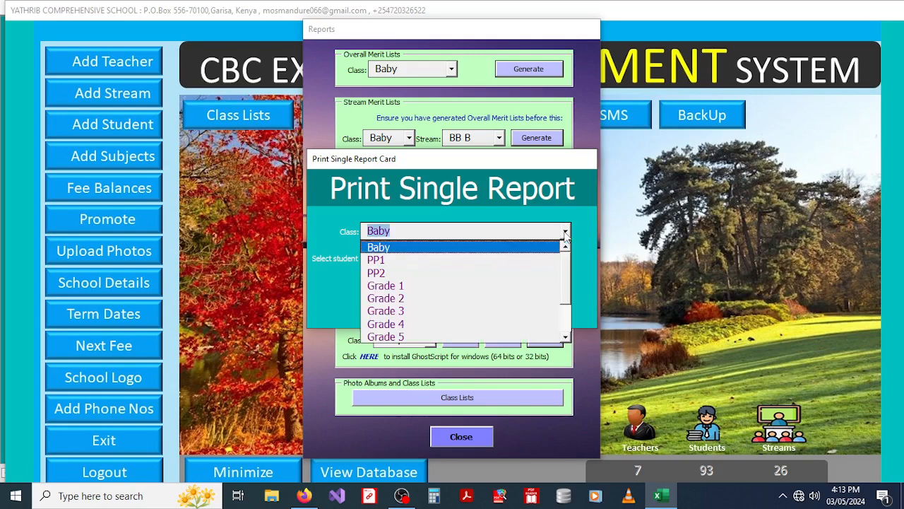
left_click(377, 245)
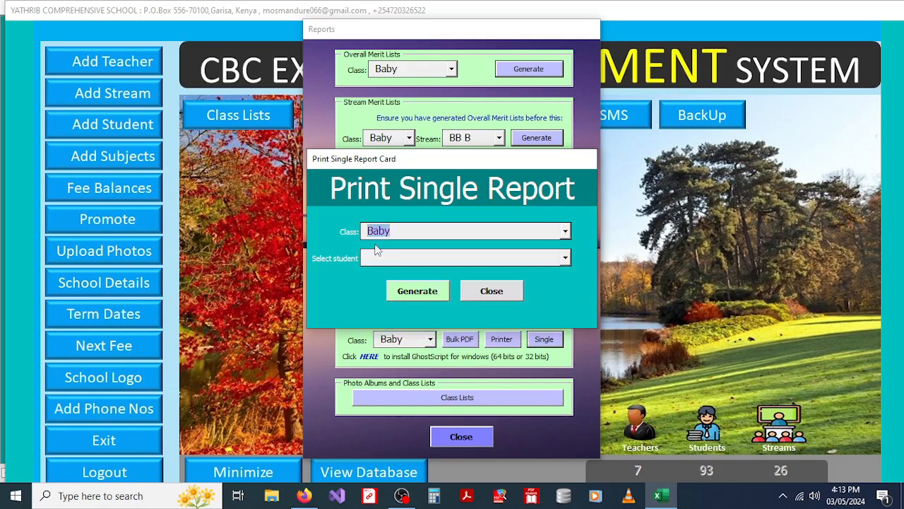
left_click(565, 258)
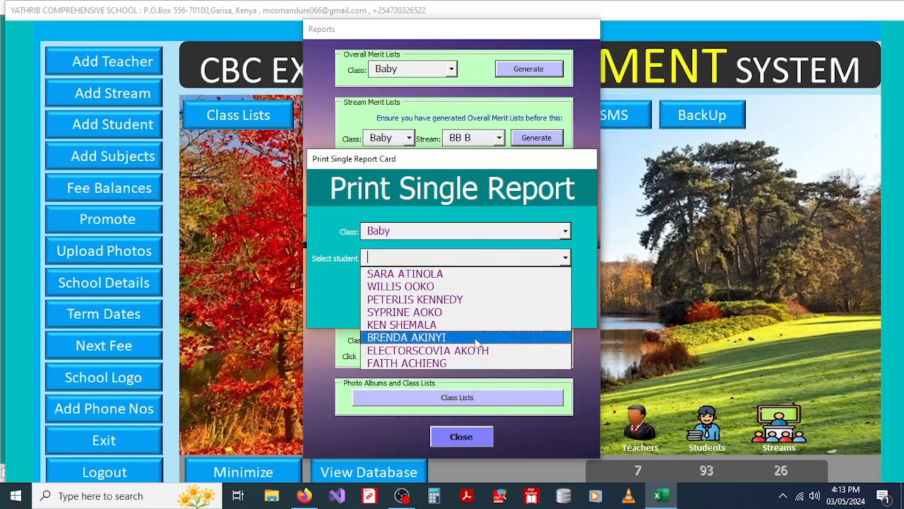
left_click(427, 274)
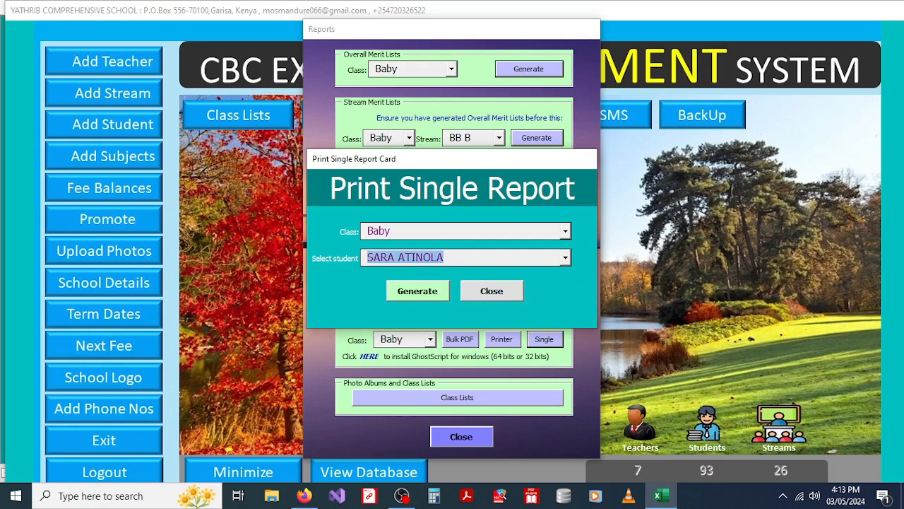
Step: Save that student's report card as a PDF on the desktop, then close the report forms
left_click(409, 295)
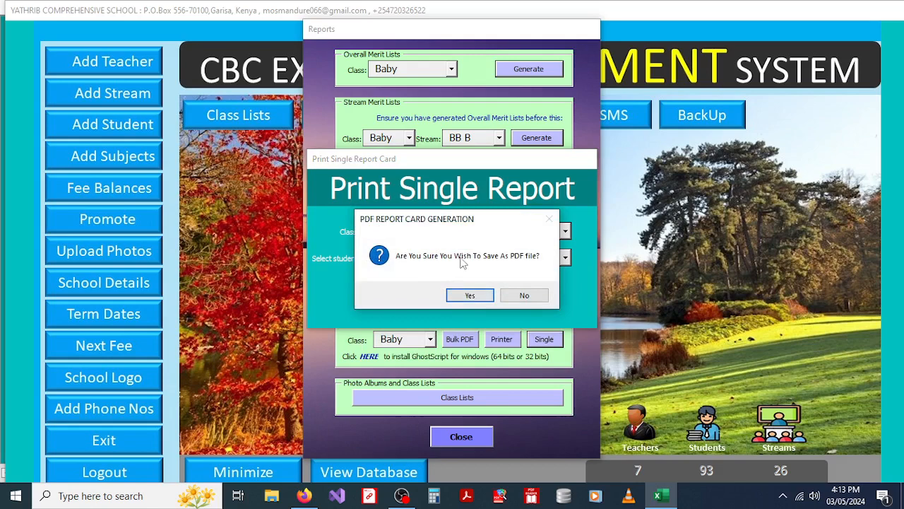
left_click(483, 295)
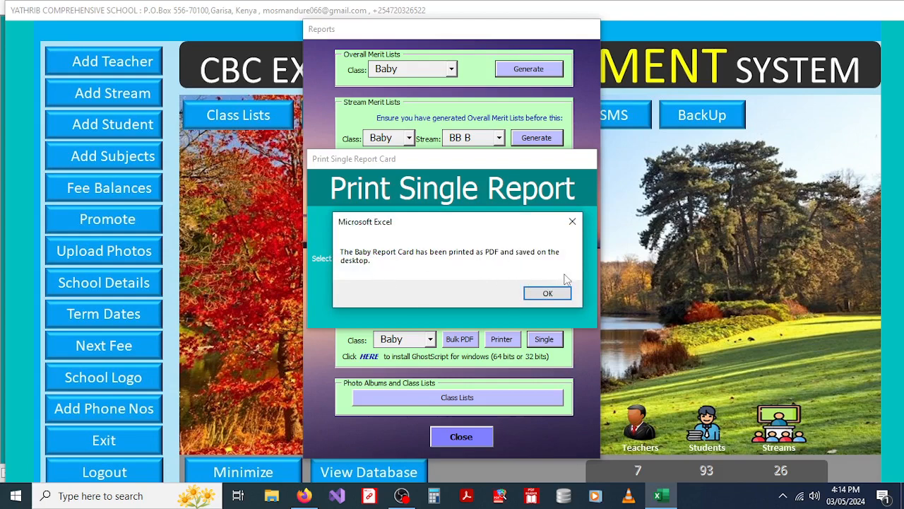
left_click(547, 294)
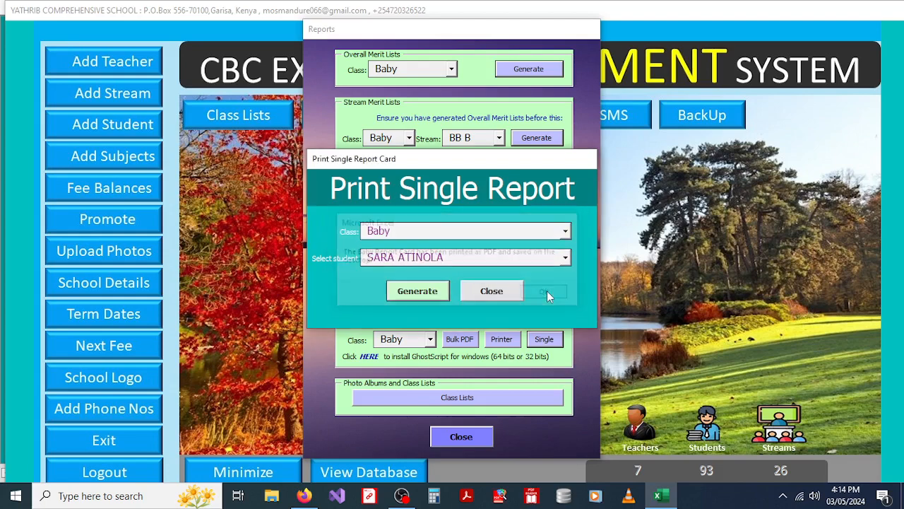
left_click(503, 291)
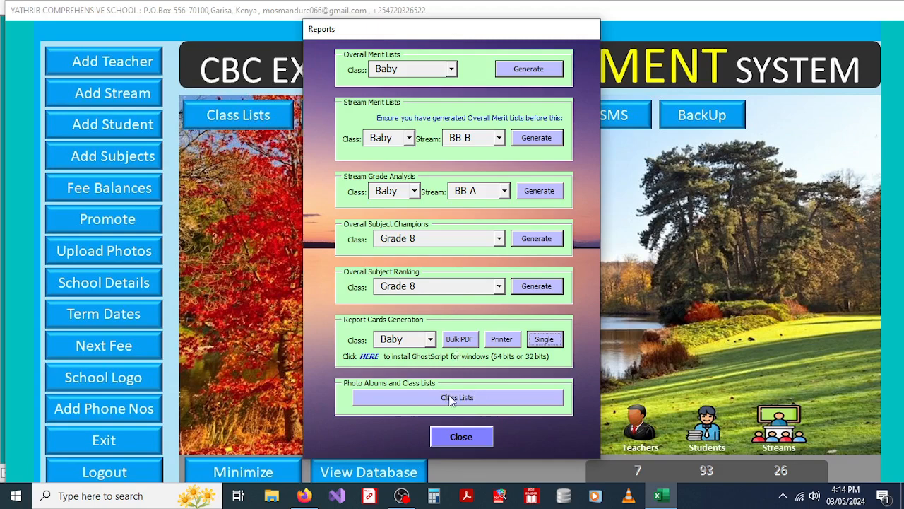
left_click(455, 438)
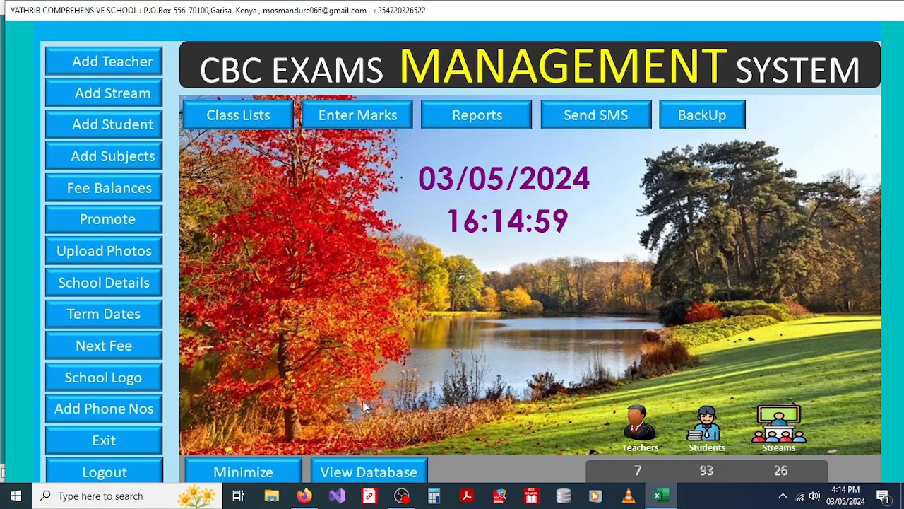
Step: In Firefox, start typing 'pushbu' in a new tab's address bar, then minimize the browser
left_click(304, 495)
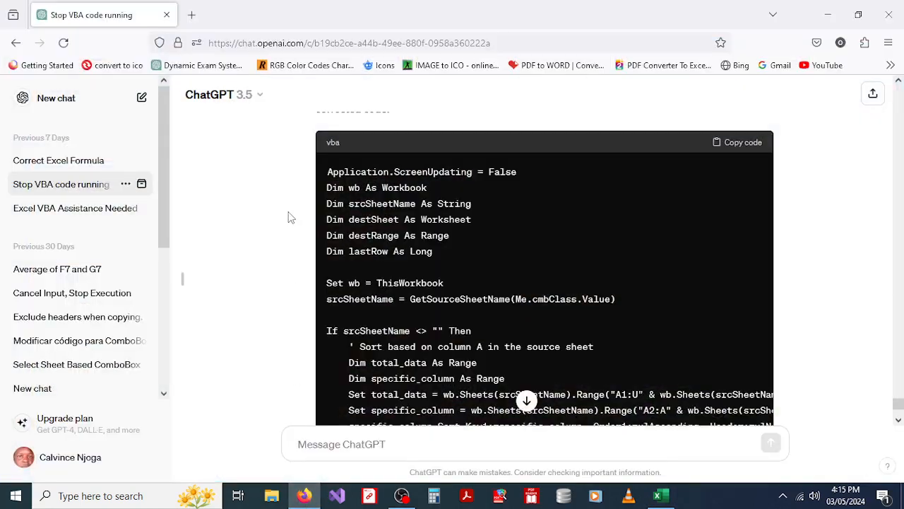
left_click(192, 15)
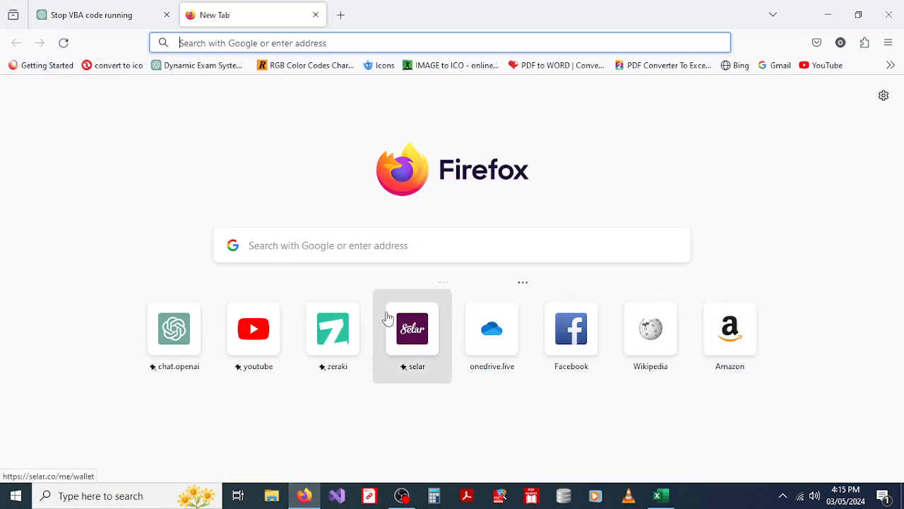
type("push")
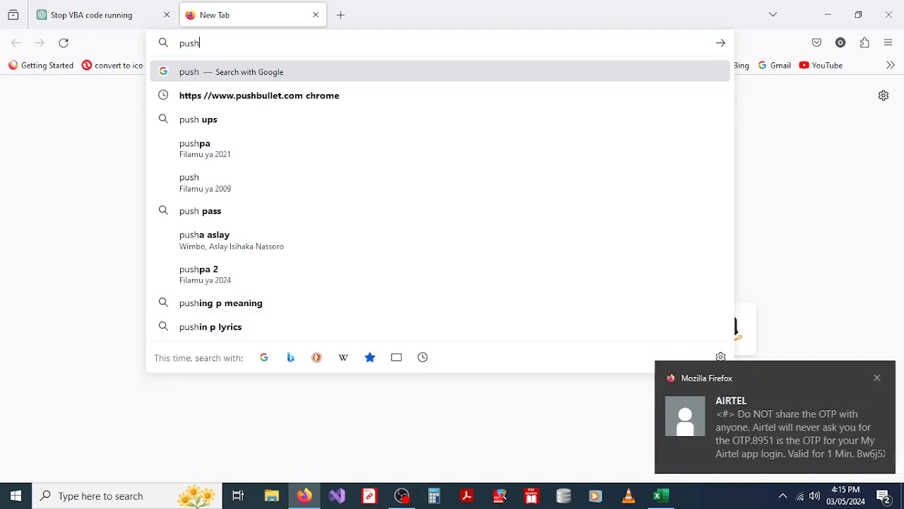
type("bu")
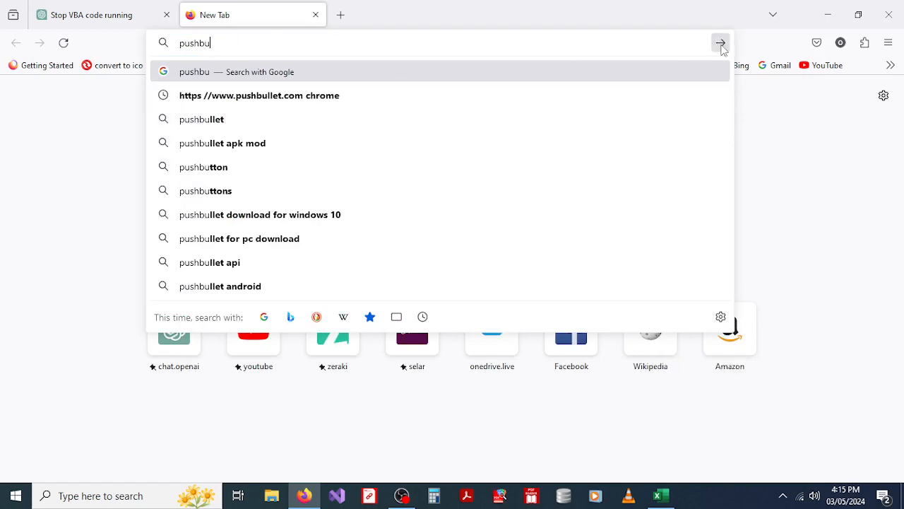
left_click(785, 135)
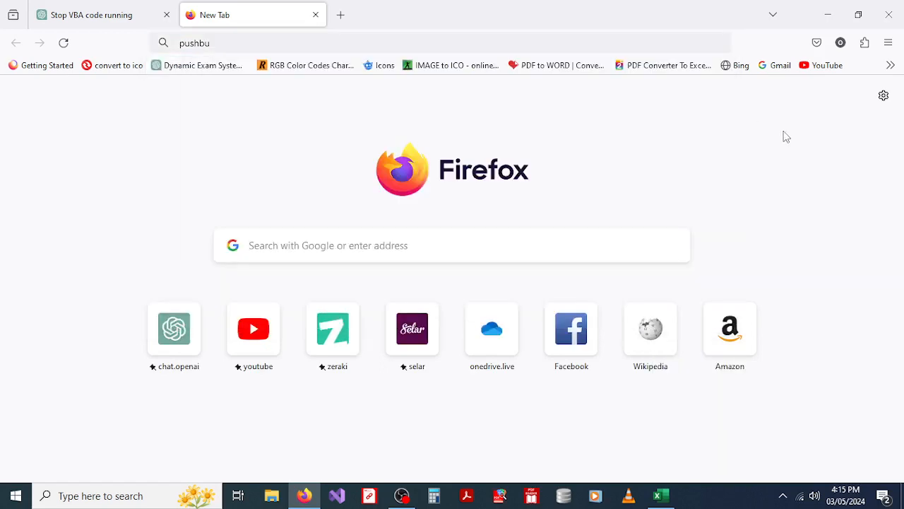
left_click(827, 14)
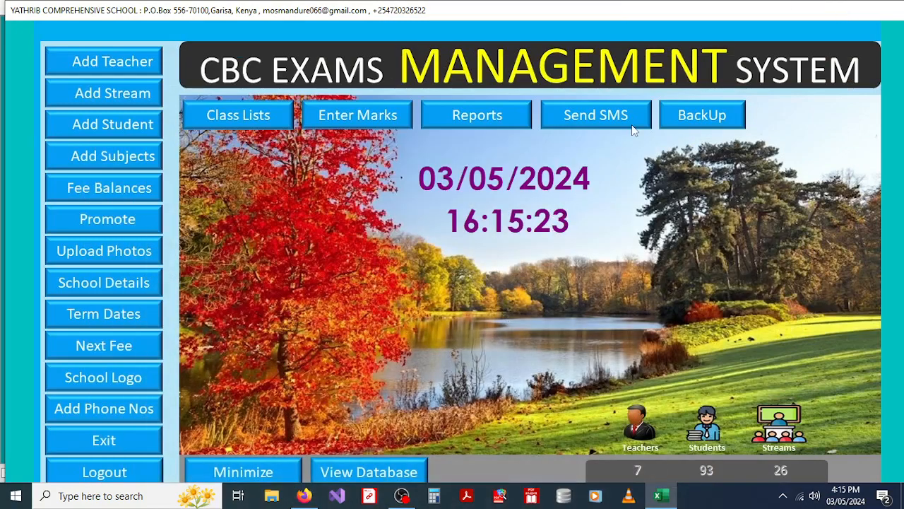
Step: Open the SMS Set Up form and follow its HERE link to pushbullet.com for quick set-up
left_click(596, 116)
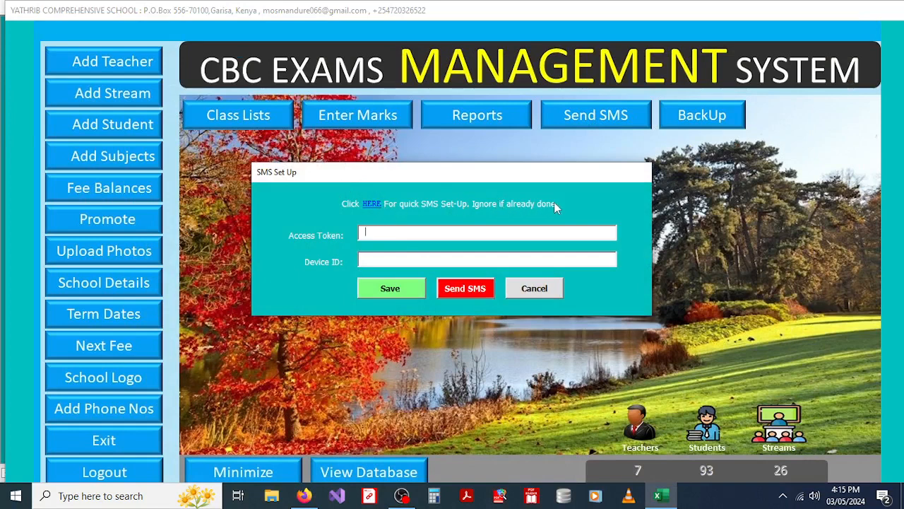
left_click(371, 203)
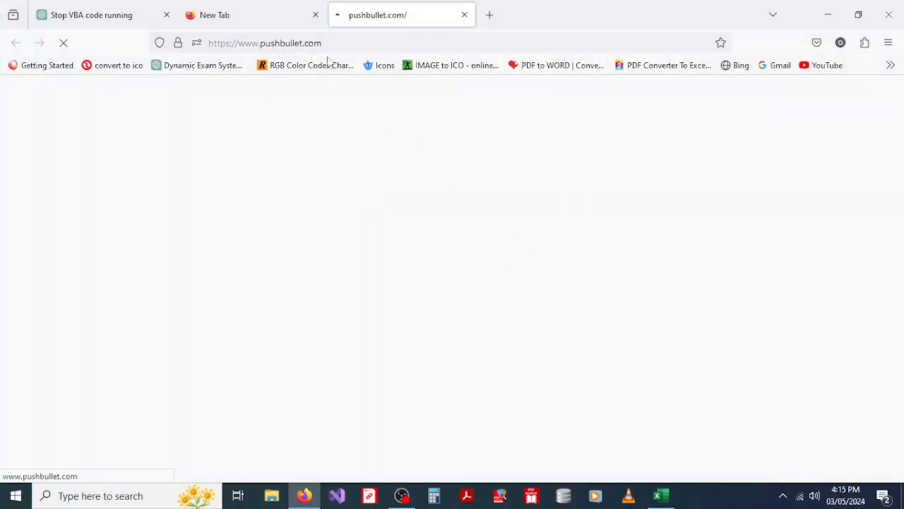
Step: Close the empty tab and sign in to Pushbullet with a Google account
left_click(315, 14)
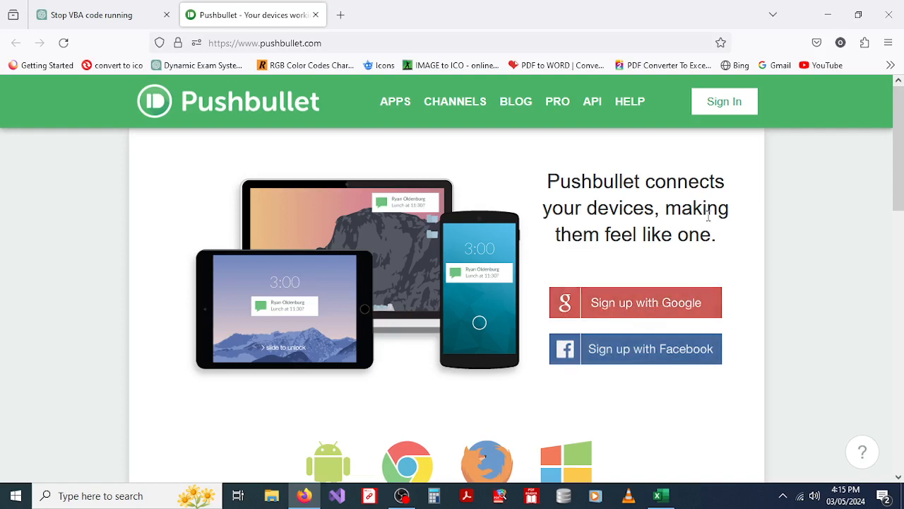
left_click(729, 105)
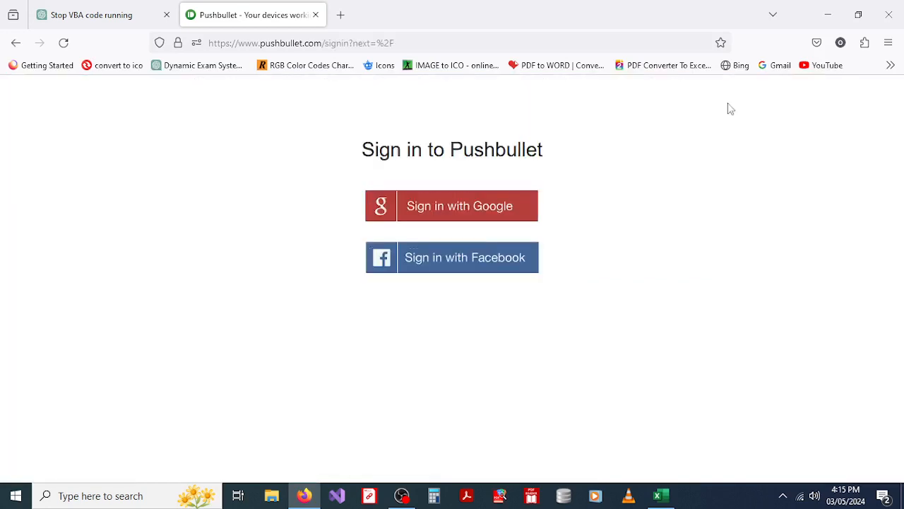
left_click(436, 211)
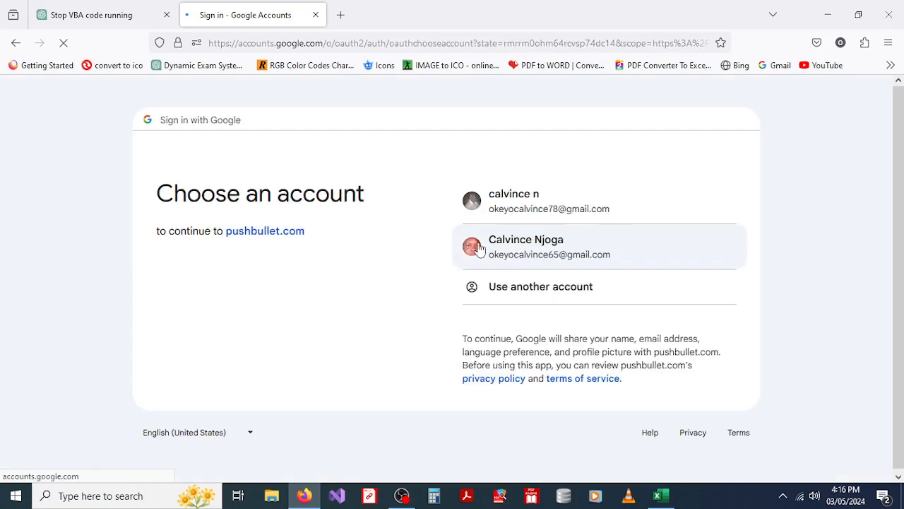
left_click(514, 202)
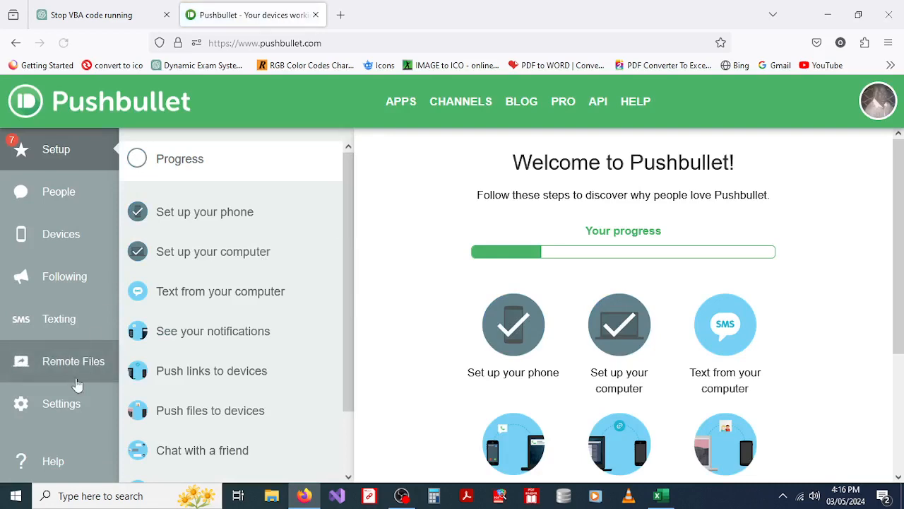
Step: Create a new access token in Pushbullet's Settings and select it for copying
left_click(61, 406)
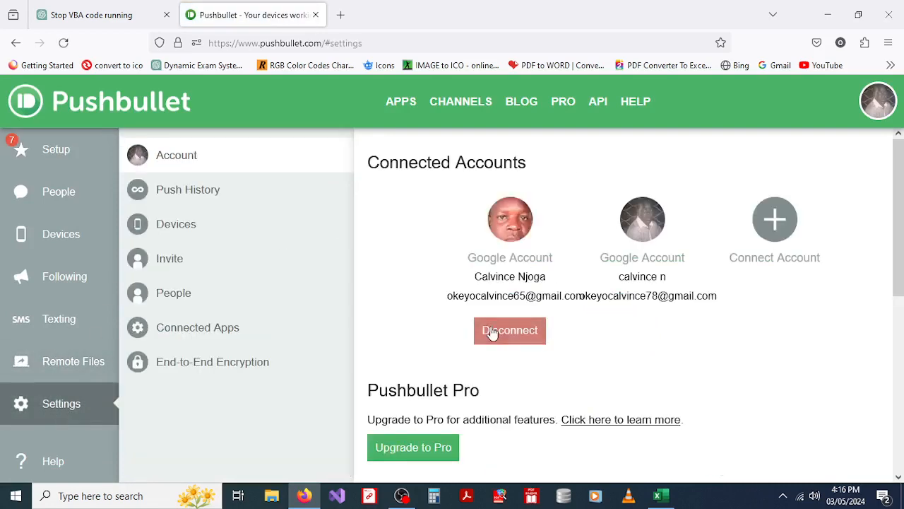
left_click_drag(902, 175, 902, 361)
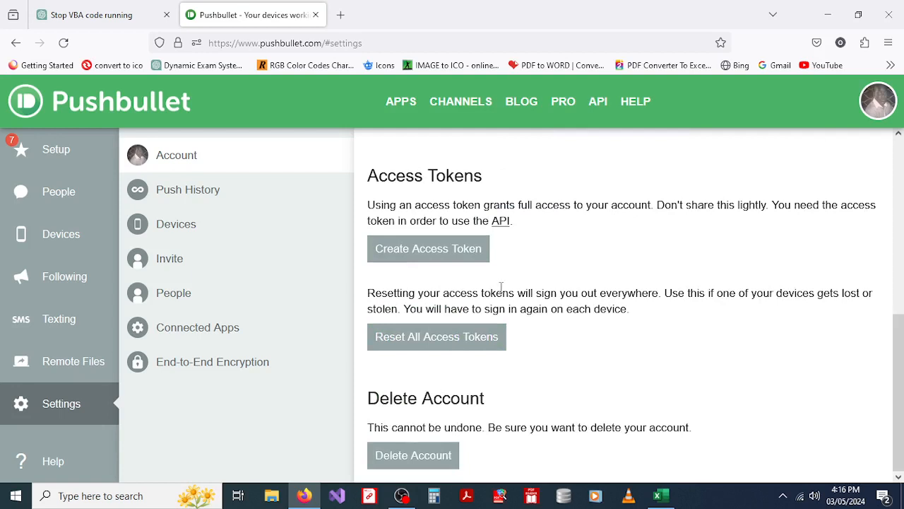
left_click(434, 257)
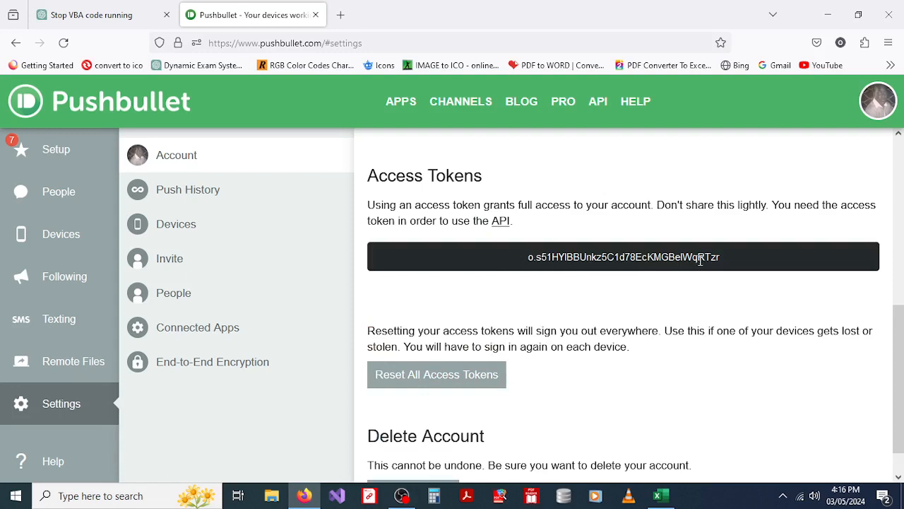
left_click_drag(734, 260, 544, 253)
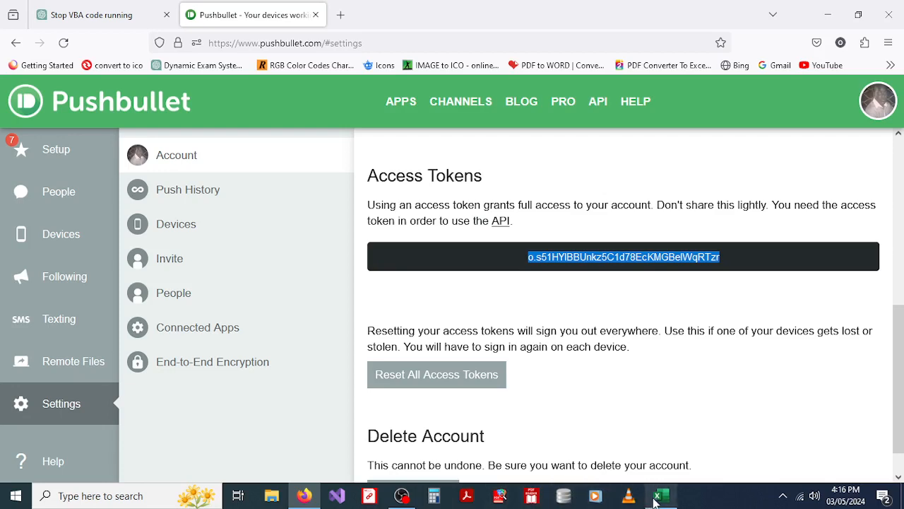
Step: Paste the Pushbullet access token into the SMS Set Up form's Access Token box, then return to Pushbullet
mouse_move(658, 498)
left_click(659, 437)
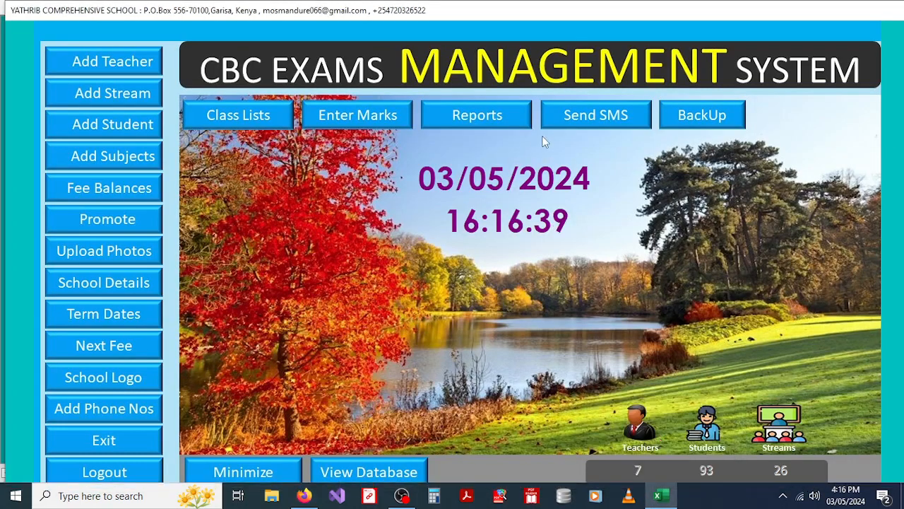
left_click(601, 119)
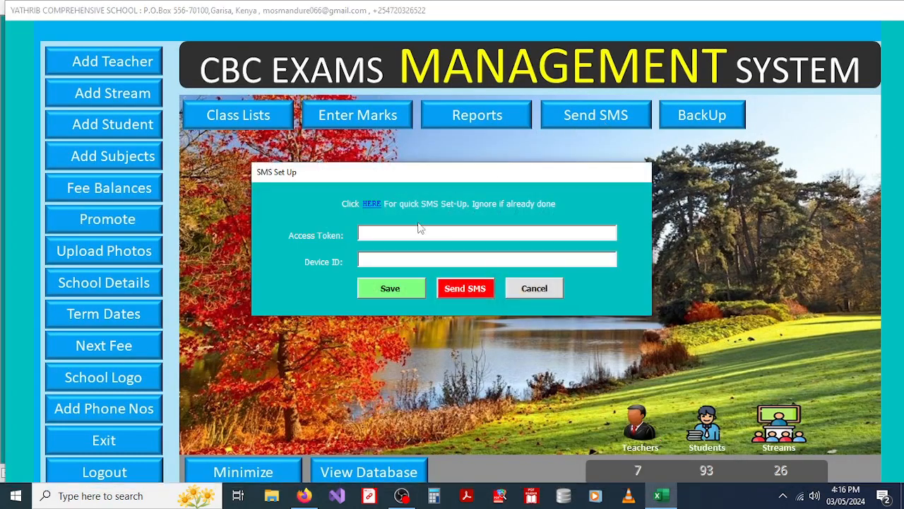
key("ctrl+v")
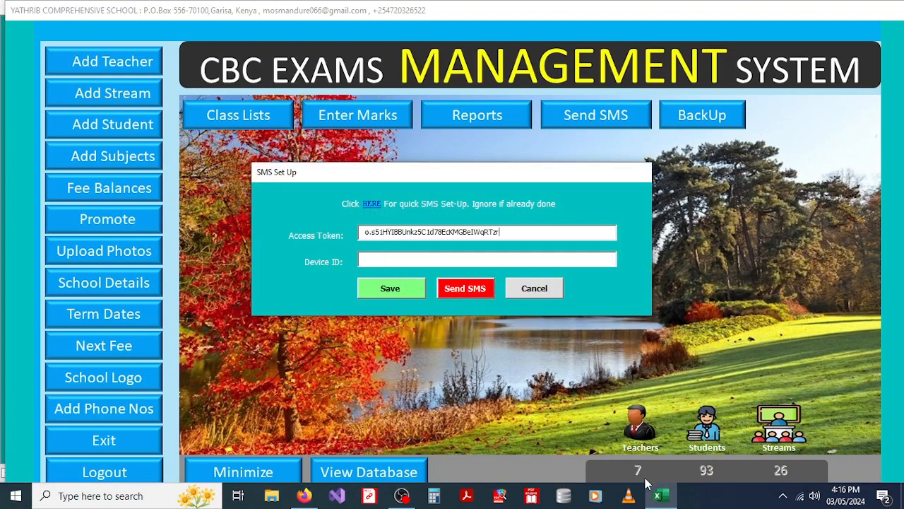
left_click(304, 498)
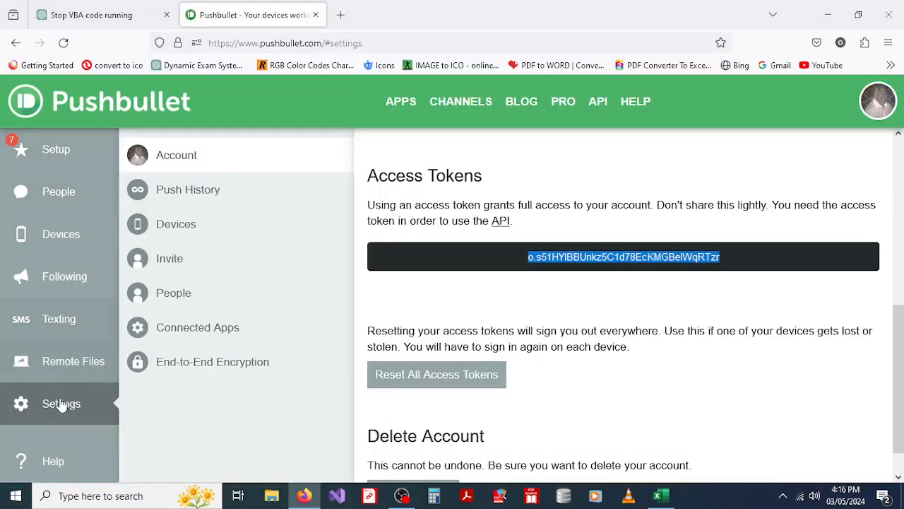
Step: Open the INFINIX MOBILITY phone's device page and select the device ID in its web address
left_click(51, 239)
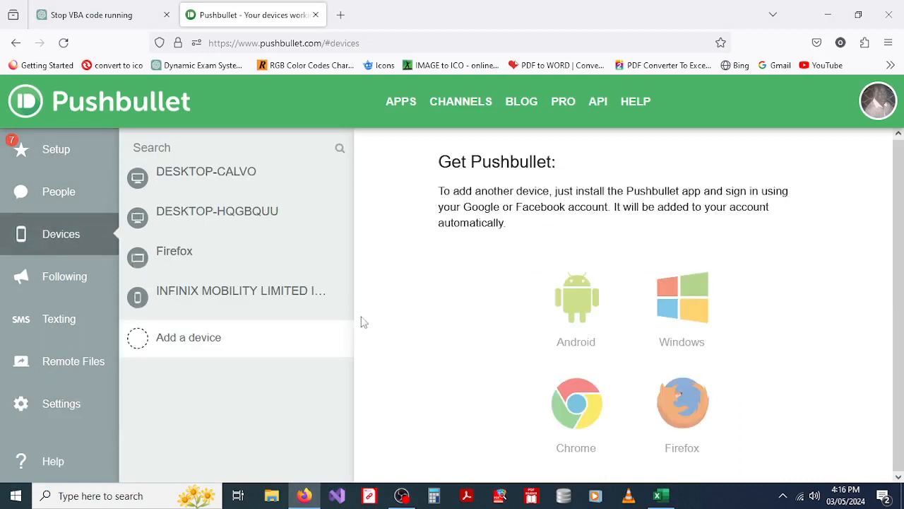
left_click(202, 295)
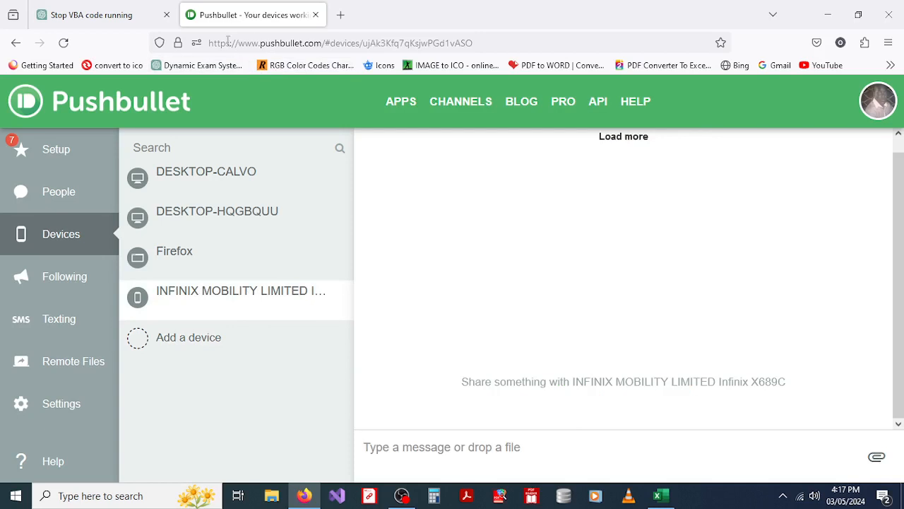
left_click(488, 41)
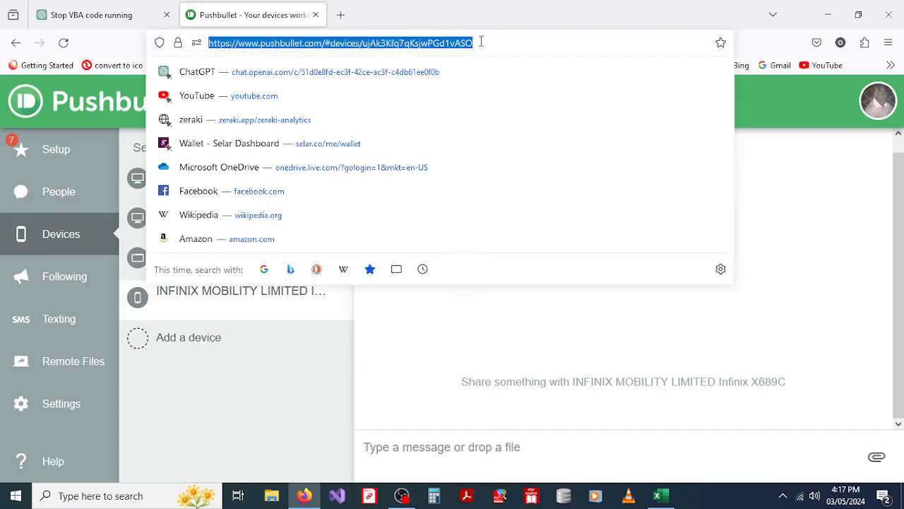
left_click_drag(480, 41, 368, 41)
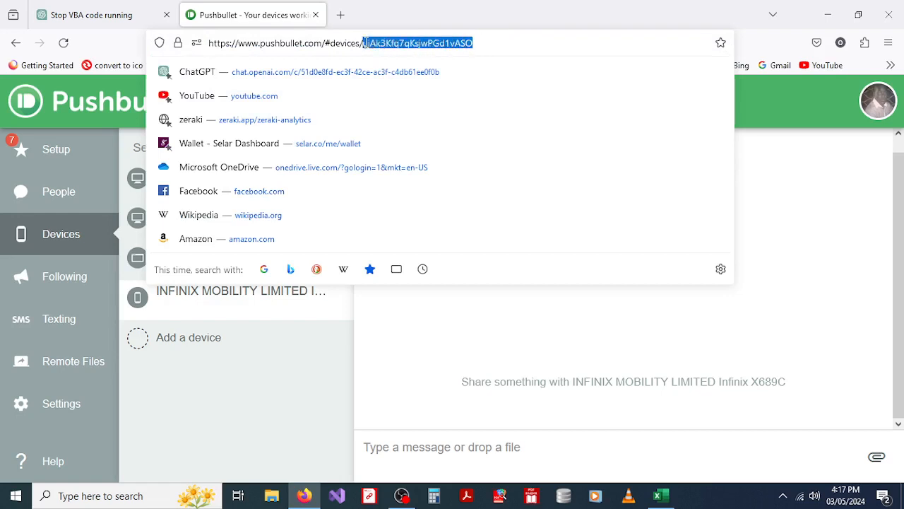
left_click(769, 220)
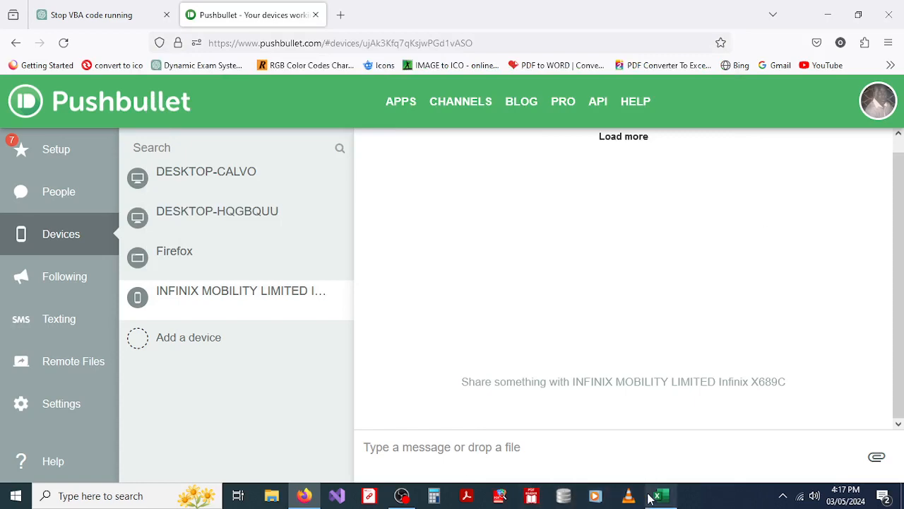
Step: Paste the device ID into the SMS Set Up form, save, and dismiss the 'Operation Successful!' message
mouse_move(661, 495)
left_click(664, 472)
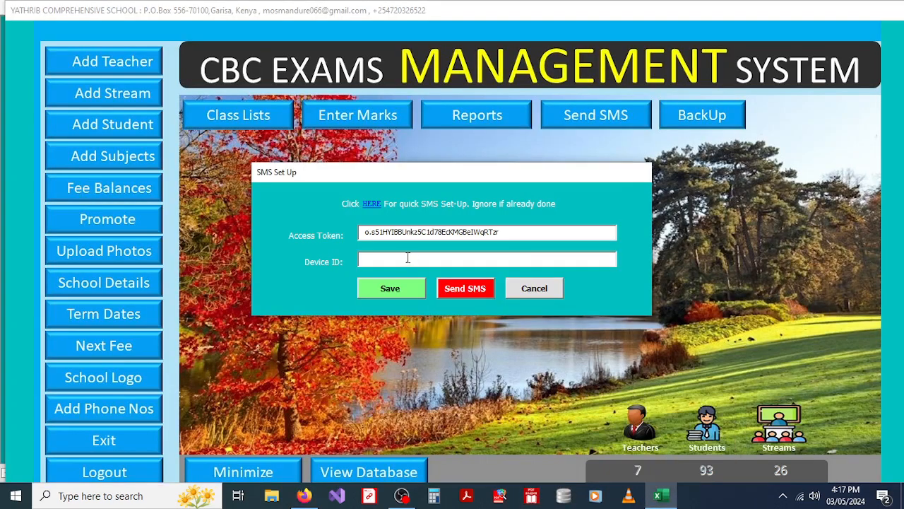
type("ujAk3Kfq7qKsjwPGd1vASO")
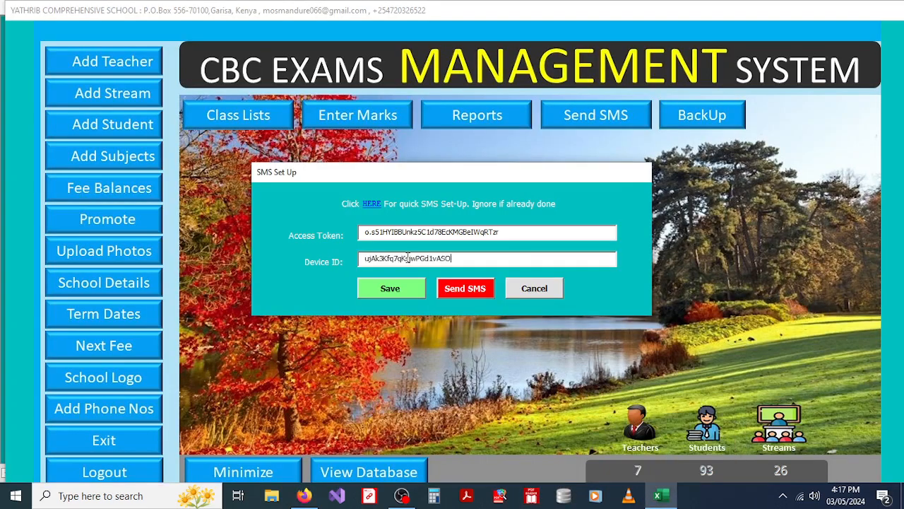
left_click(393, 290)
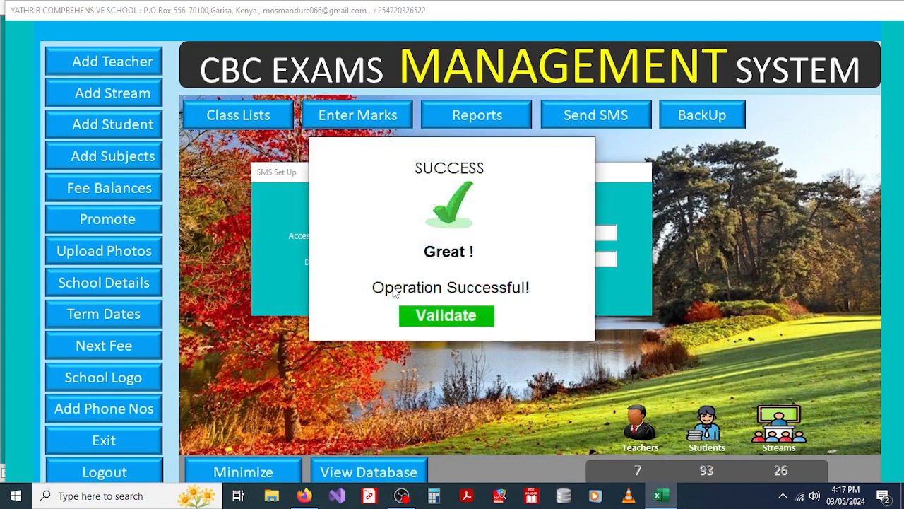
left_click(432, 315)
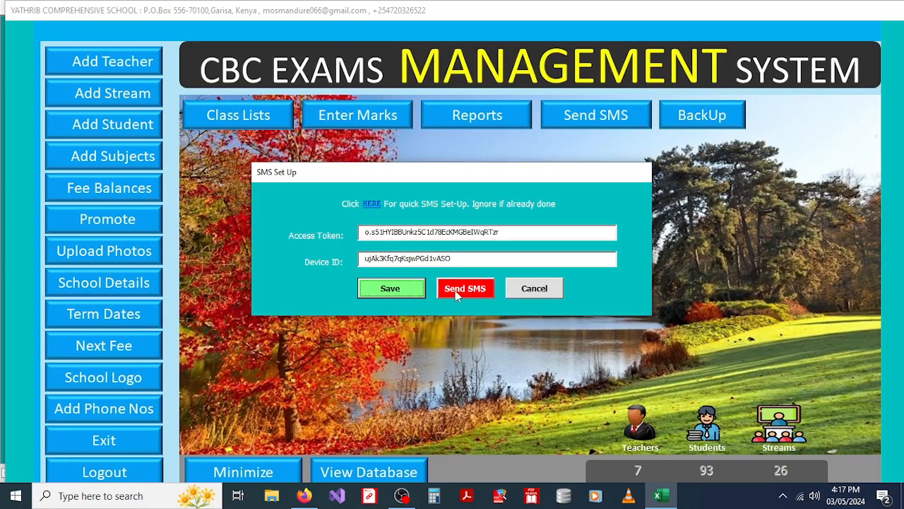
Step: Send result SMS to the Baby class from the Send SMS form
left_click(455, 290)
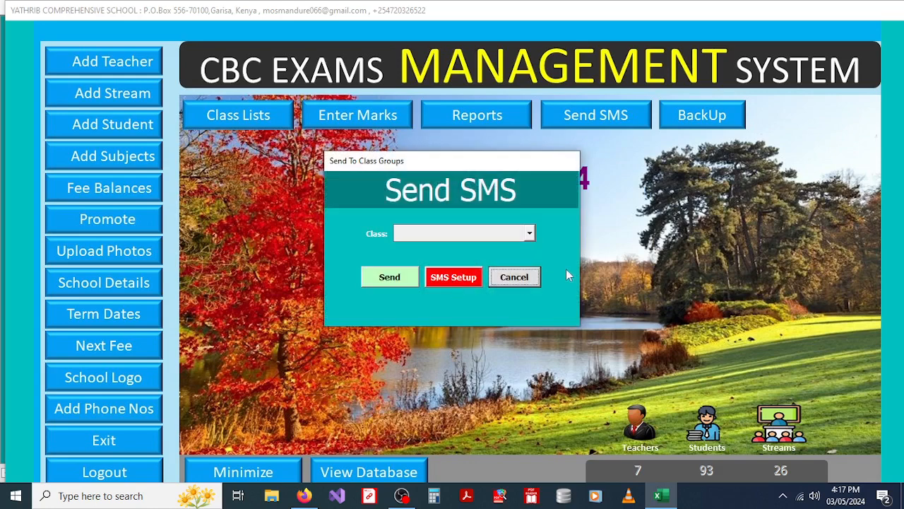
left_click(529, 234)
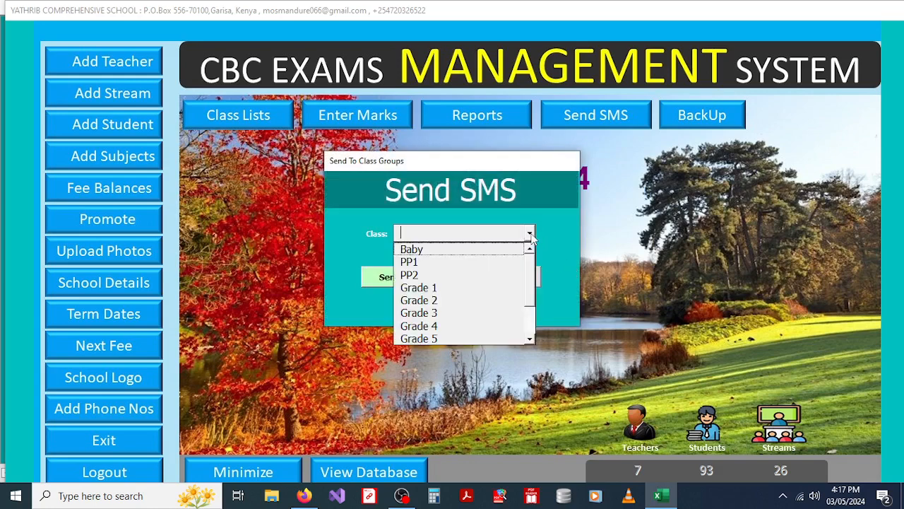
left_click(442, 250)
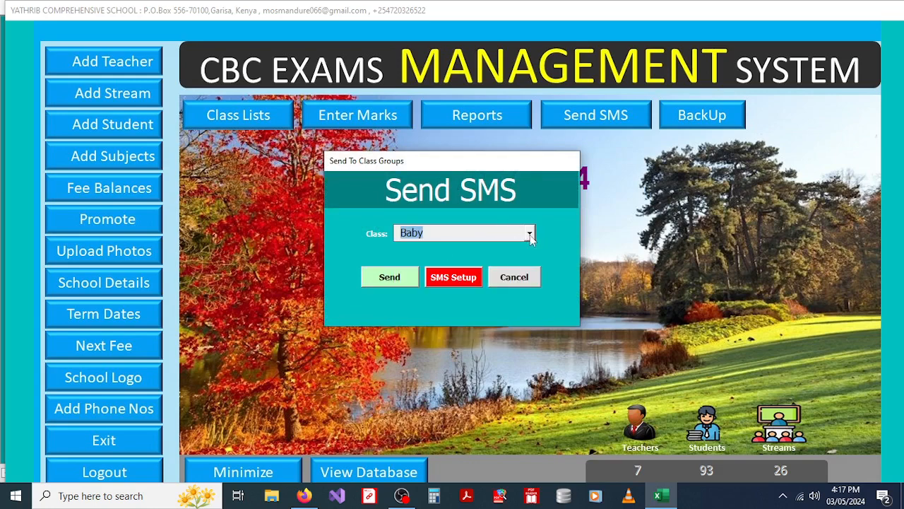
left_click(387, 281)
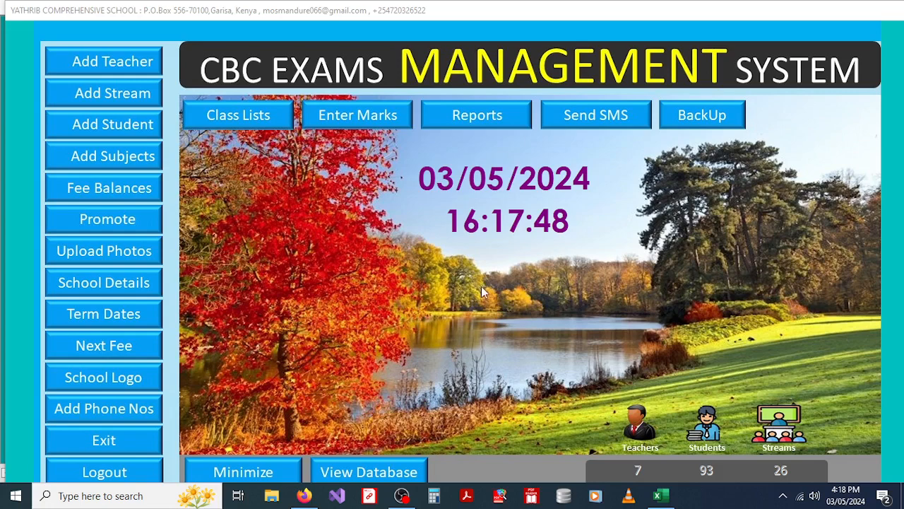
Step: Return to the exam system and dismiss the 'Result SMS sent successfully' confirmation
left_click(401, 495)
left_click(83, 468)
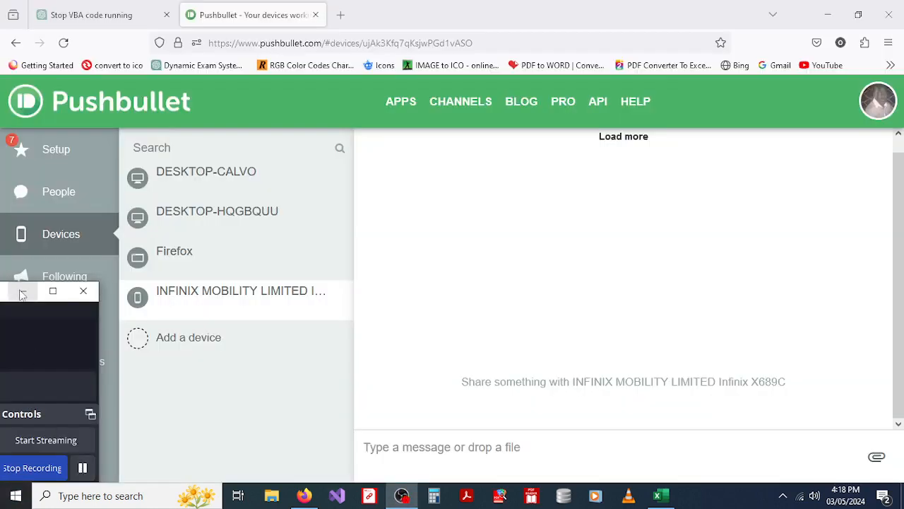
left_click(21, 291)
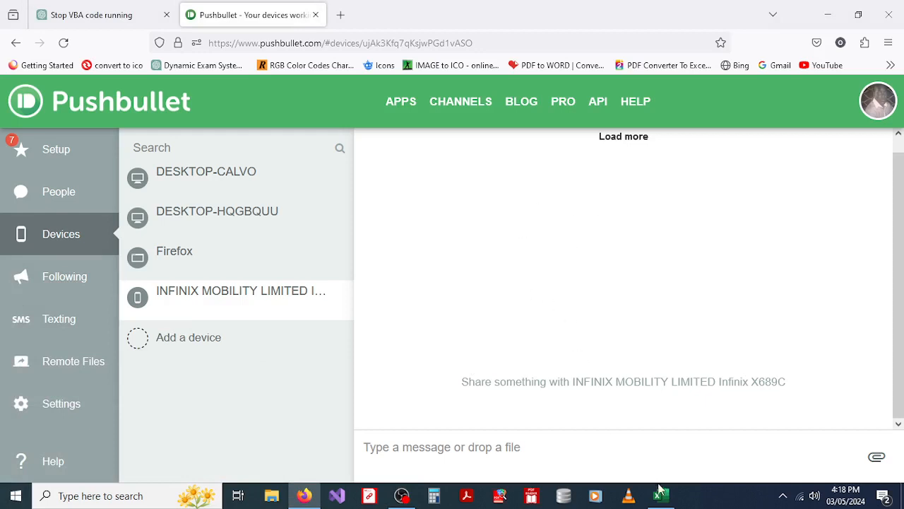
mouse_move(662, 499)
left_click(661, 497)
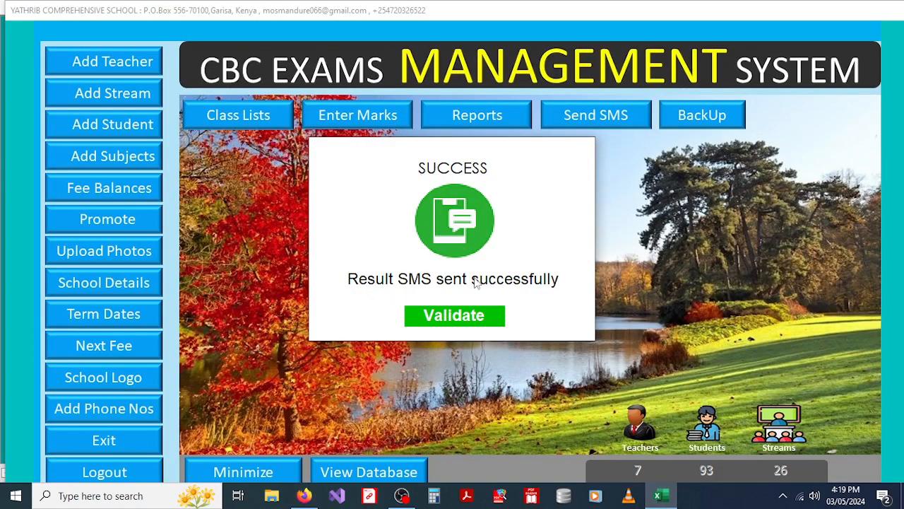
left_click(449, 316)
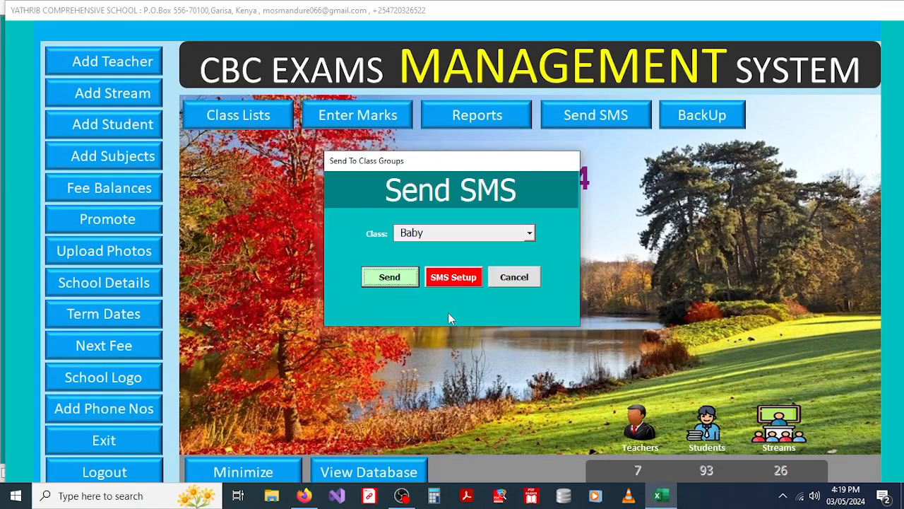
Step: Cancel the Send SMS form, review the Baby class result texts in the My Airtel thread, then close it
left_click(524, 279)
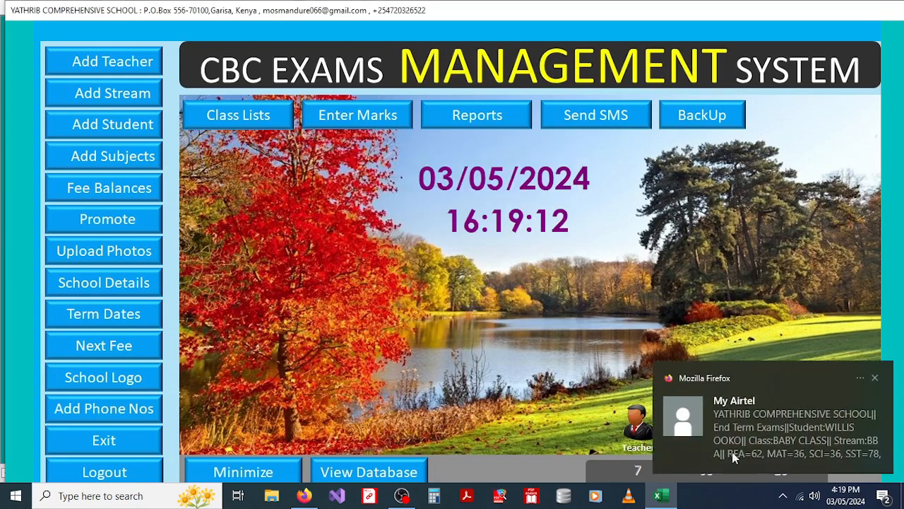
left_click(827, 428)
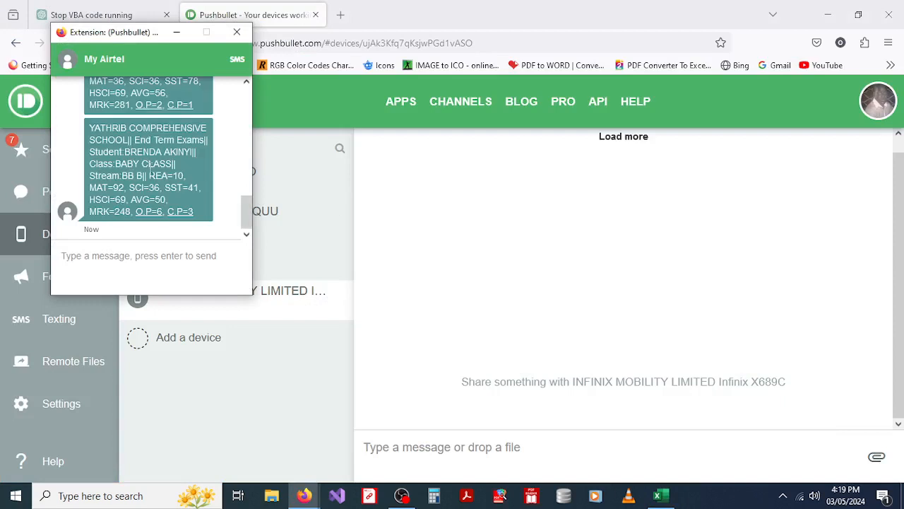
left_click_drag(246, 209, 246, 109)
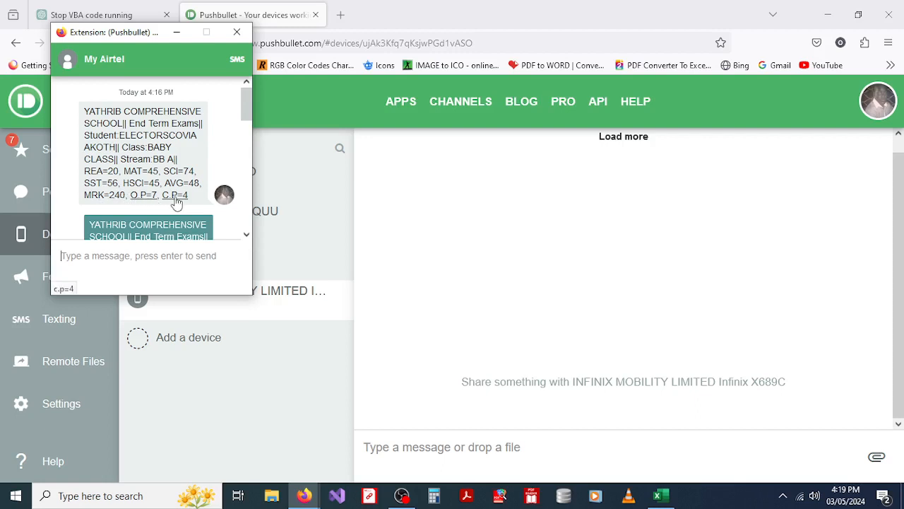
left_click_drag(246, 121, 247, 221)
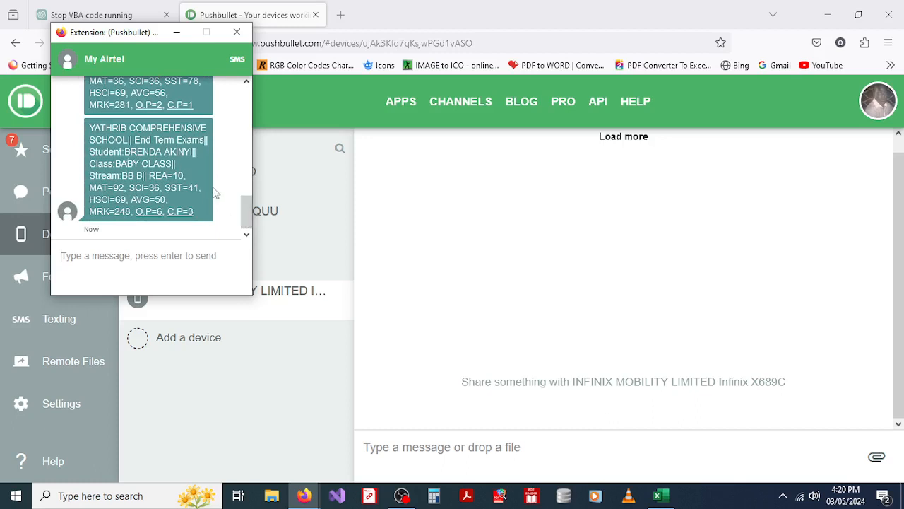
left_click_drag(246, 209, 249, 85)
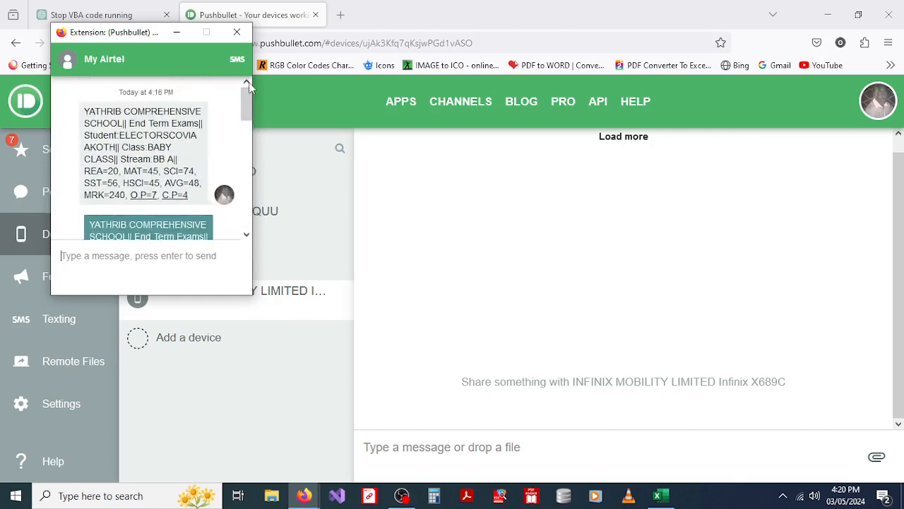
left_click(238, 33)
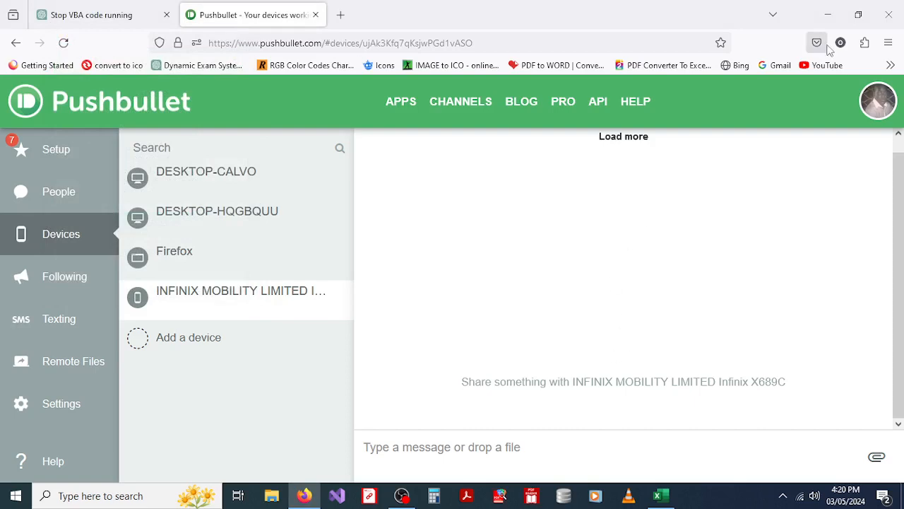
Step: Minimize Firefox to bring back the CBC Exams Management System dashboard
left_click(828, 14)
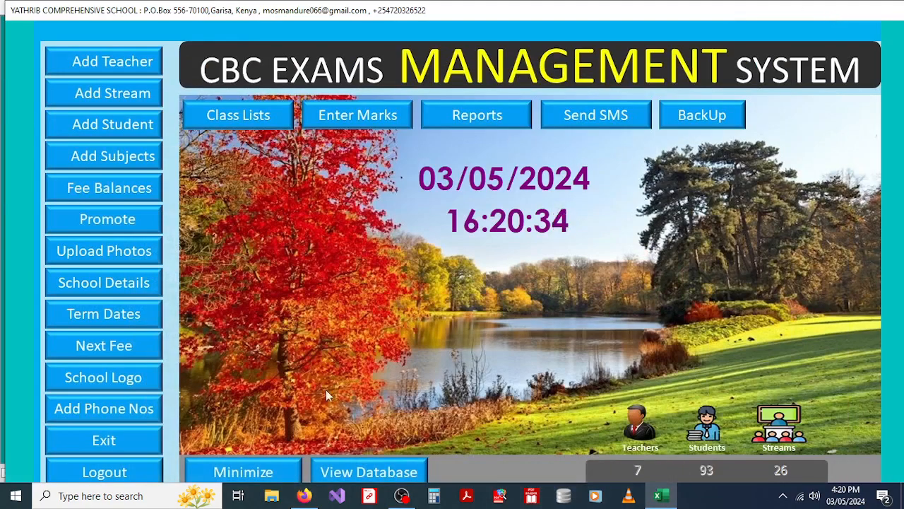
Step: Create a backup copy of the exam system, saving it in the Desktop's BackUp Folder
left_click(693, 114)
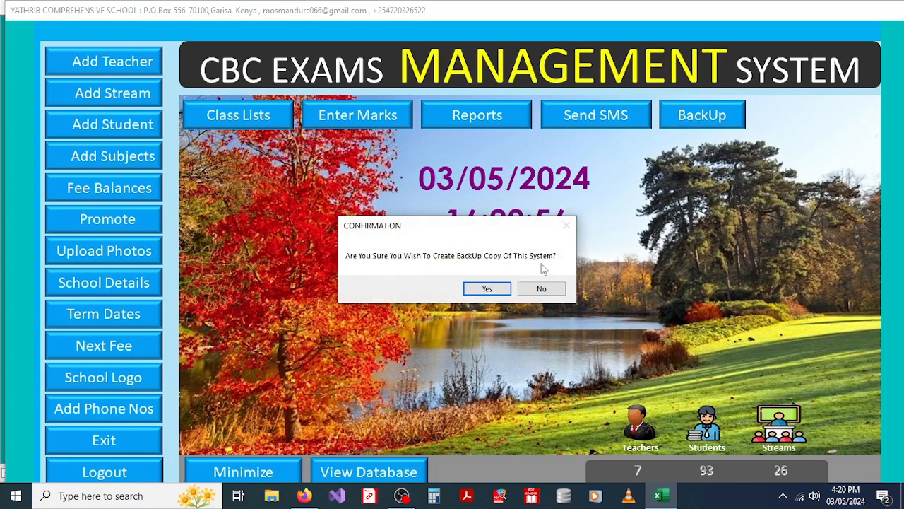
left_click(487, 289)
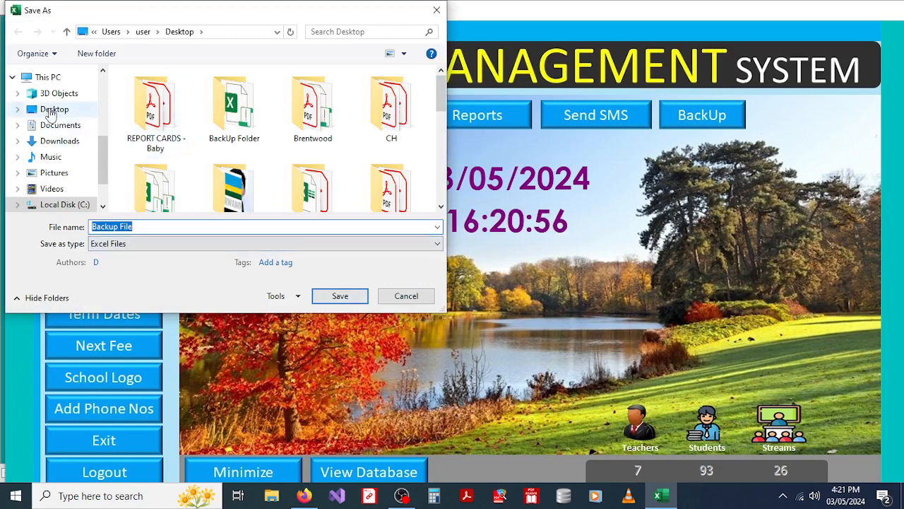
left_click(50, 112)
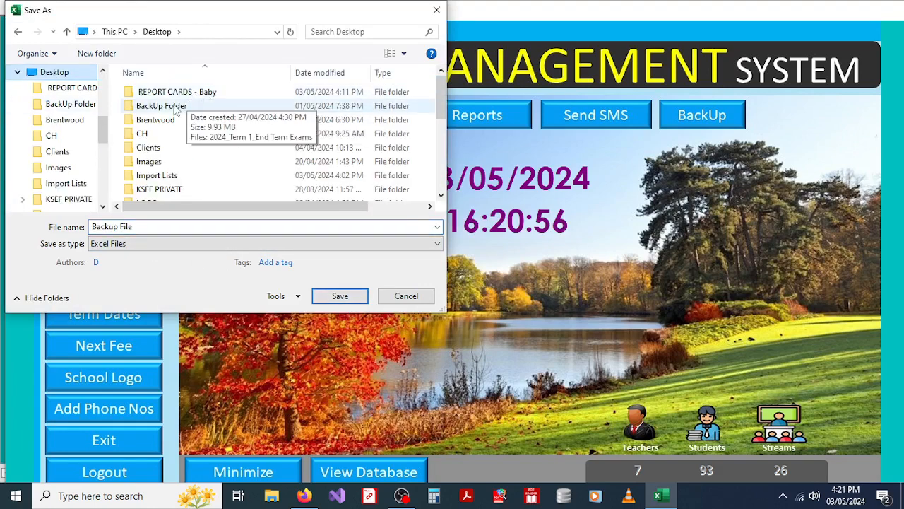
double_click(173, 108)
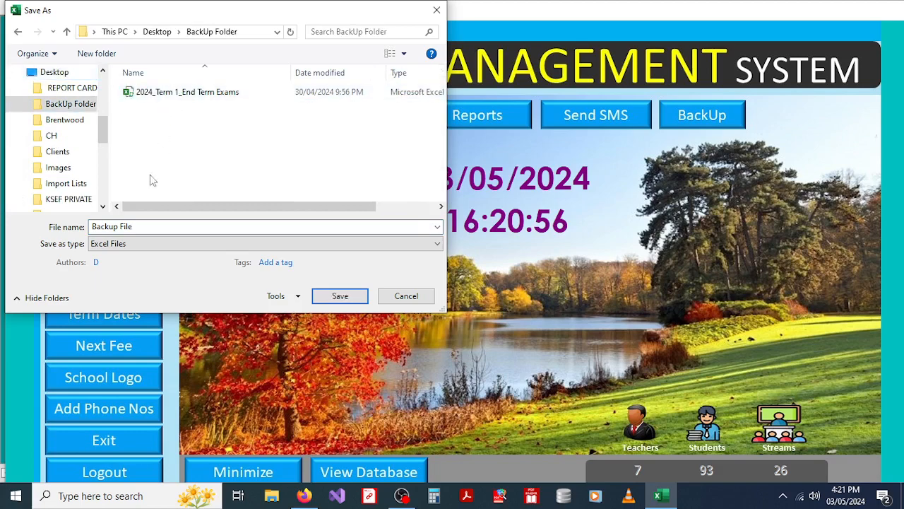
left_click(339, 297)
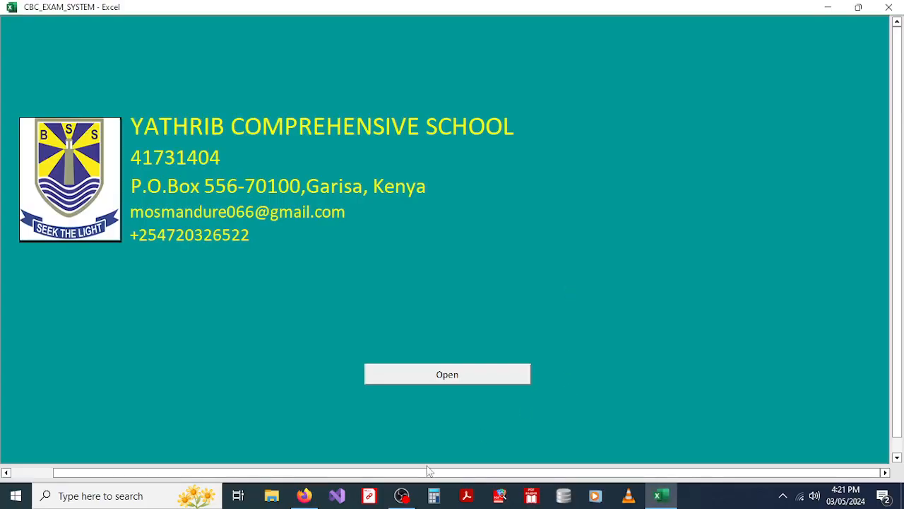
Step: Return to the exam system and dismiss the backup success message
mouse_move(402, 494)
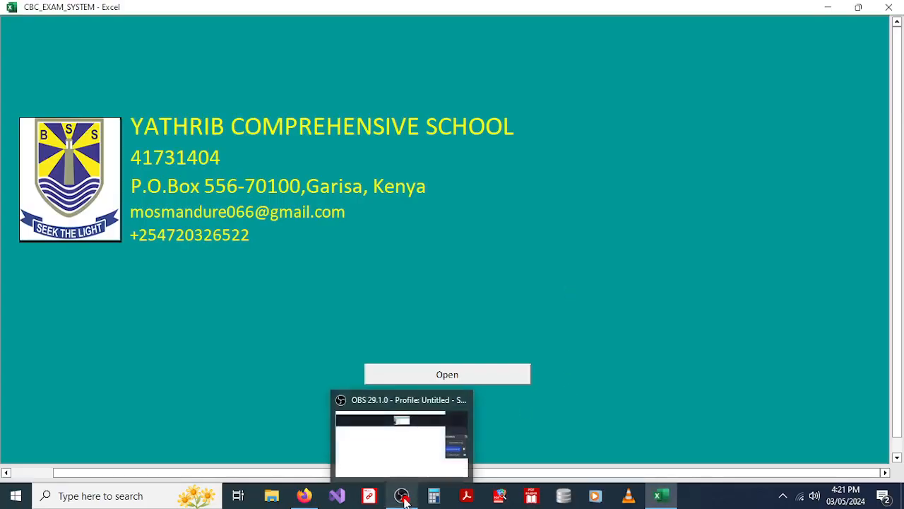
left_click(406, 461)
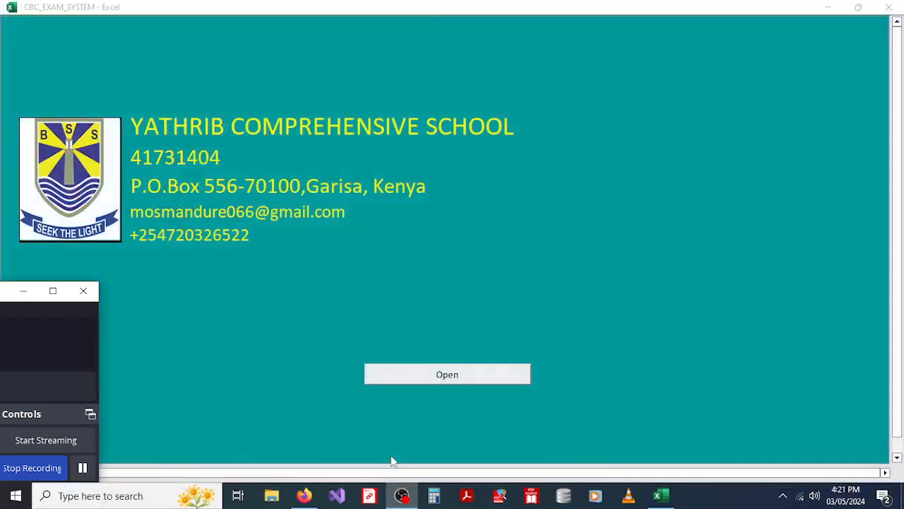
left_click(83, 469)
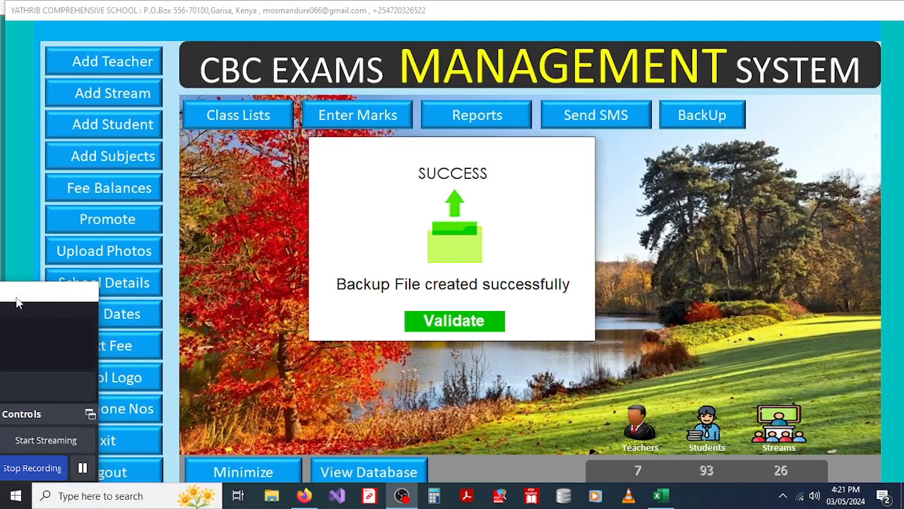
left_click(23, 290)
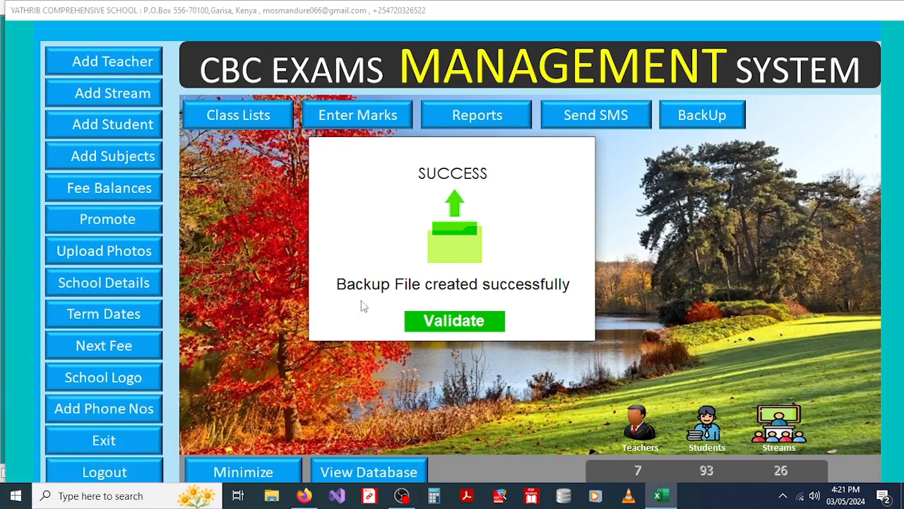
left_click(453, 322)
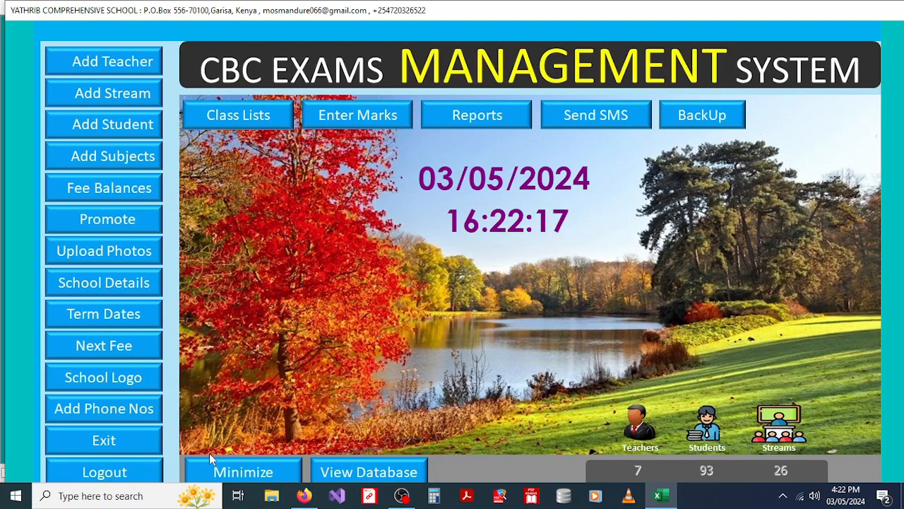
Step: Exit the CBC Exams Management System from the main form and confirm Yes to close Excel
left_click(104, 440)
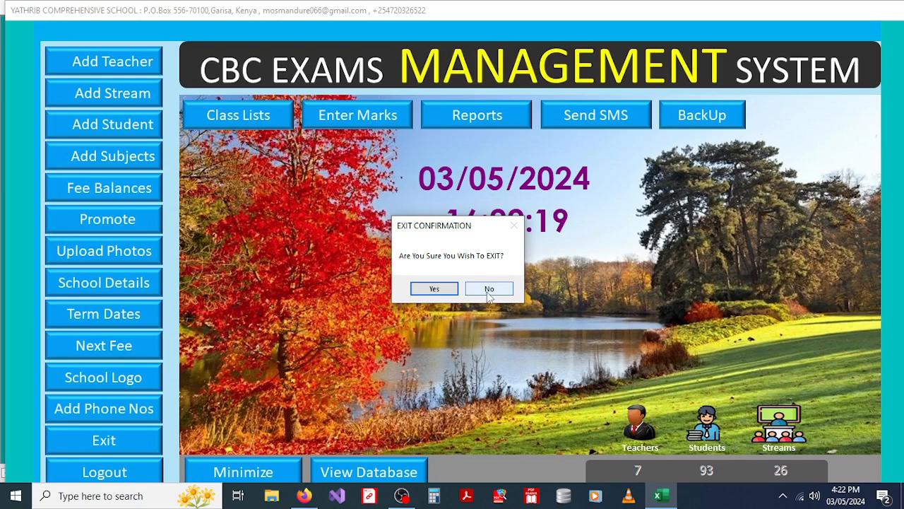
left_click(434, 289)
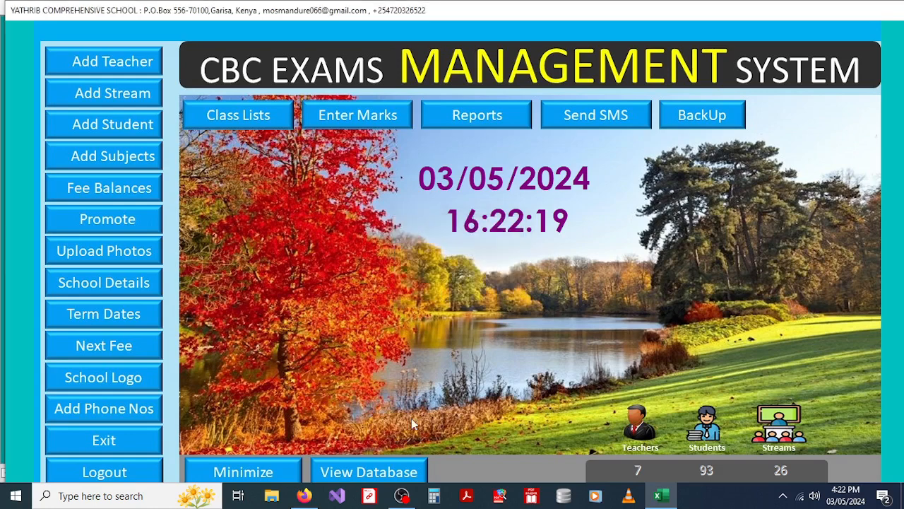
left_click(401, 495)
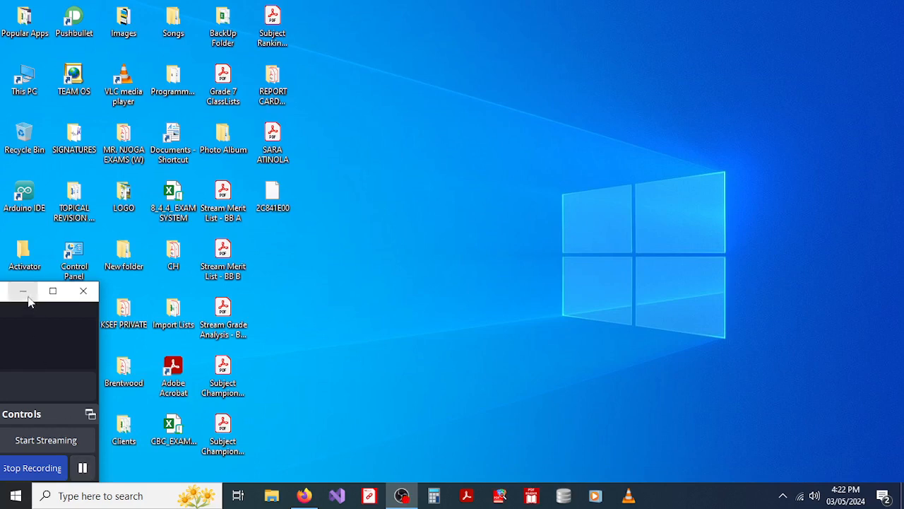
Step: Check the 8,923 KB '2024_Term 1_End Term Exams' backup workbook in BackUp Folder, then close the folder
left_click(23, 291)
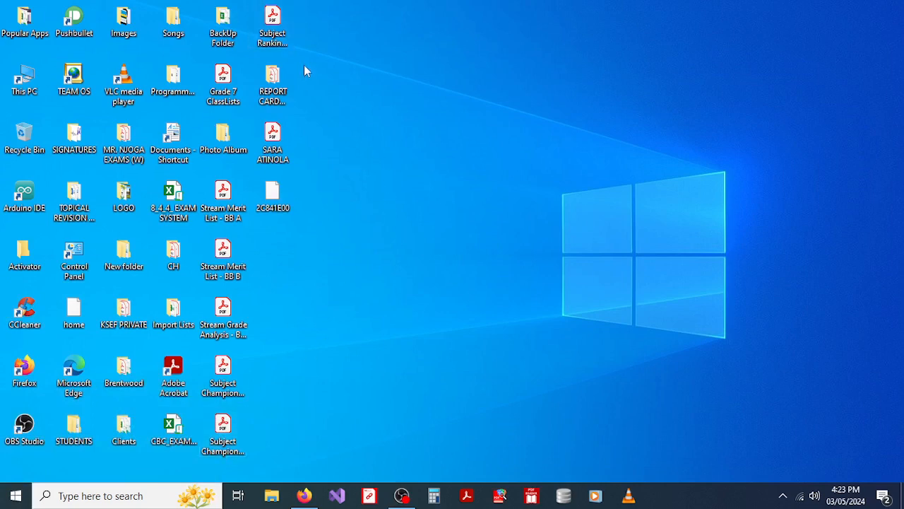
double_click(231, 41)
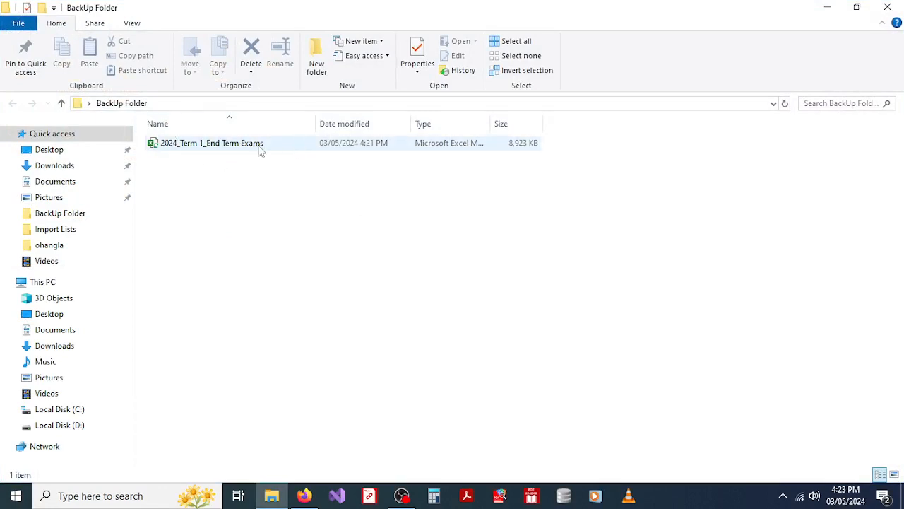
left_click(887, 7)
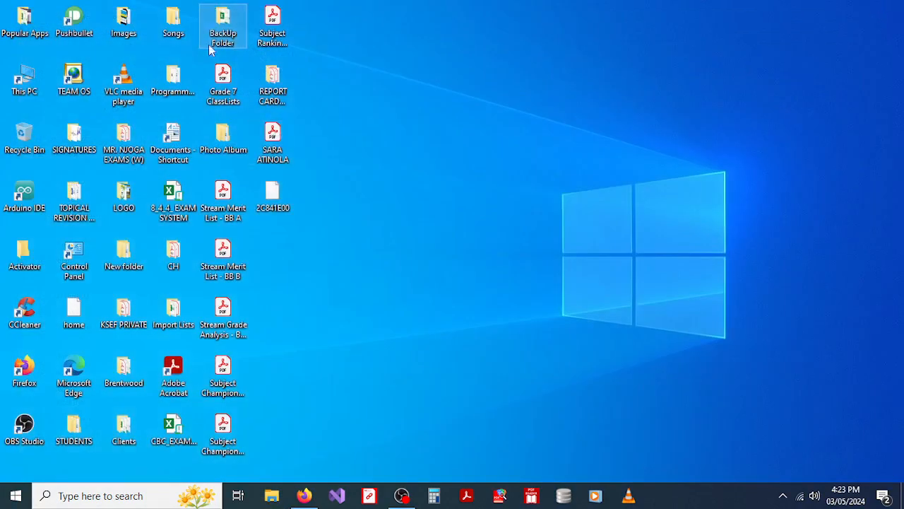
Step: View Grade 7 ClassLists.pdf maximized and zoomed out to fit the page, then close it
left_click(230, 92)
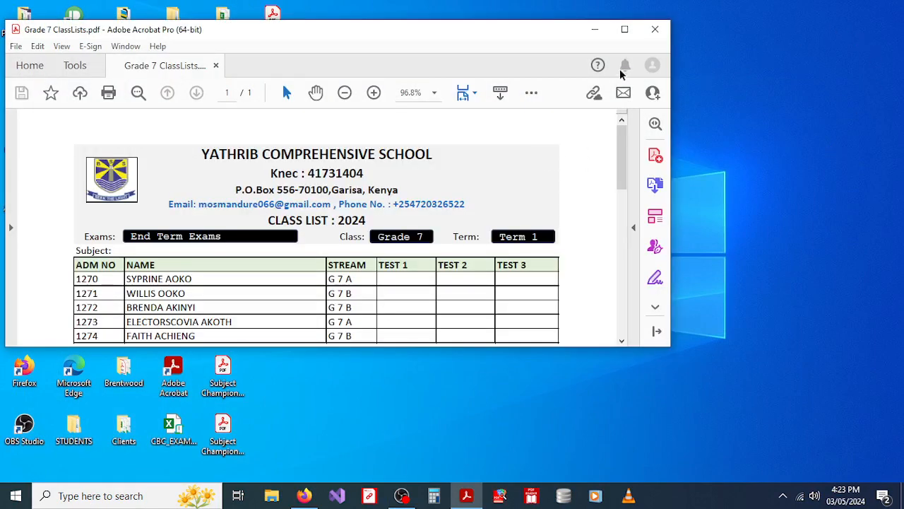
left_click(624, 29)
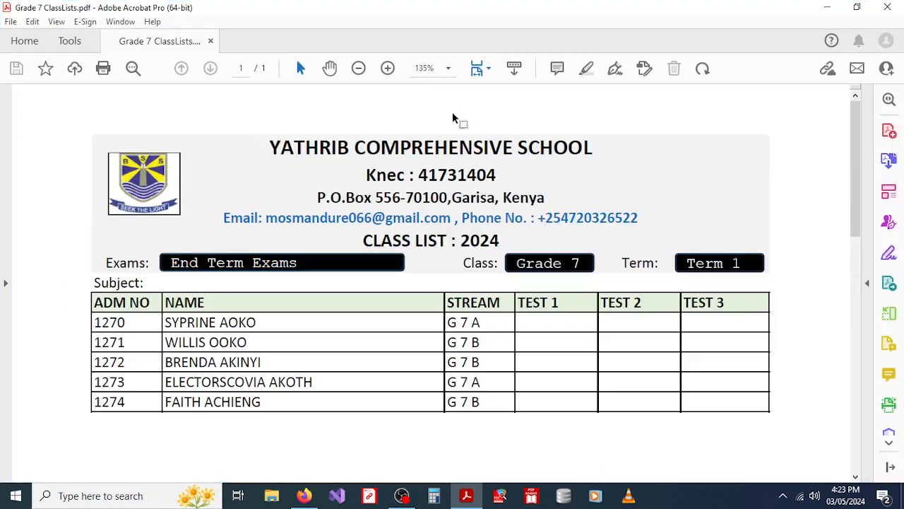
left_click(358, 68)
left_click(358, 67)
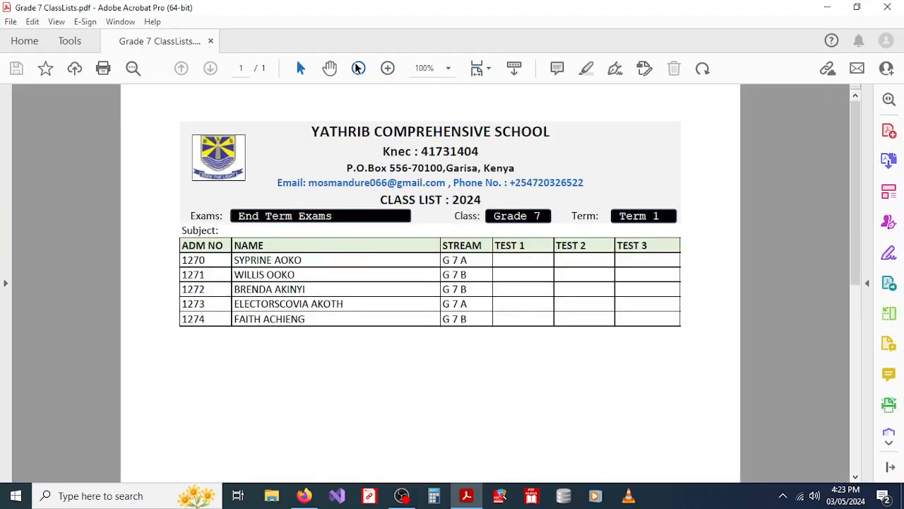
left_click(358, 68)
left_click(358, 68)
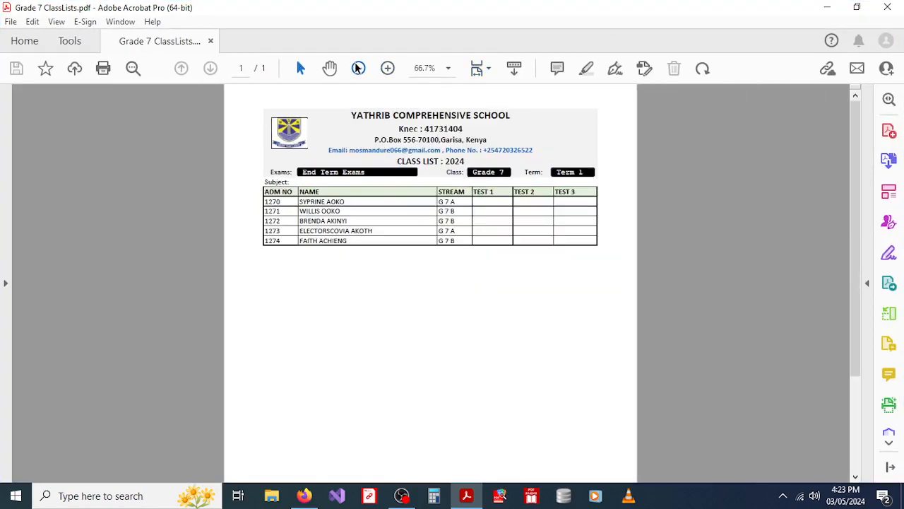
left_click(889, 8)
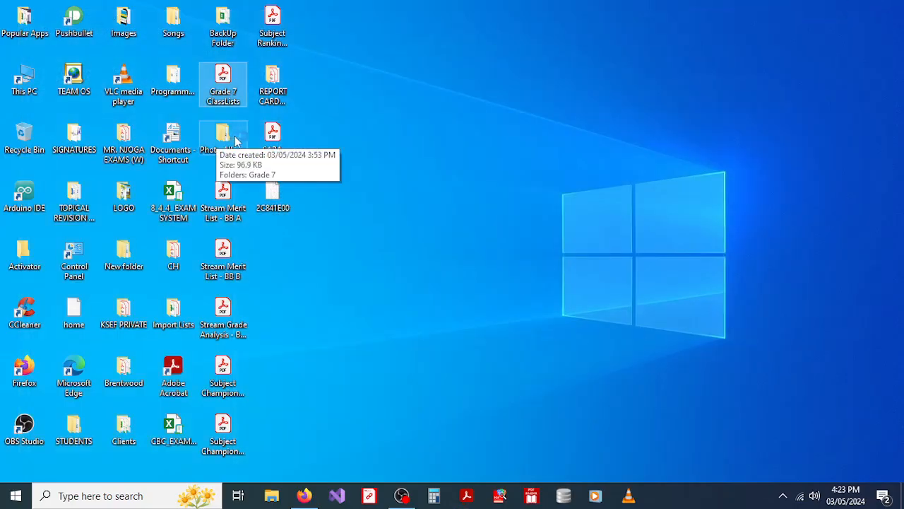
Step: Review the Photo Album > Grade 7 Photo_Album PDF zoomed out to the whole table, then close both windows
double_click(229, 140)
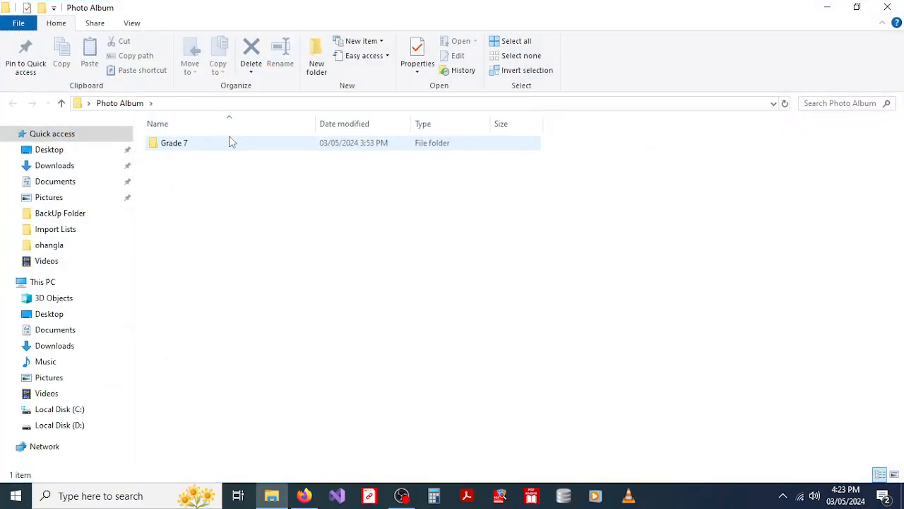
double_click(204, 145)
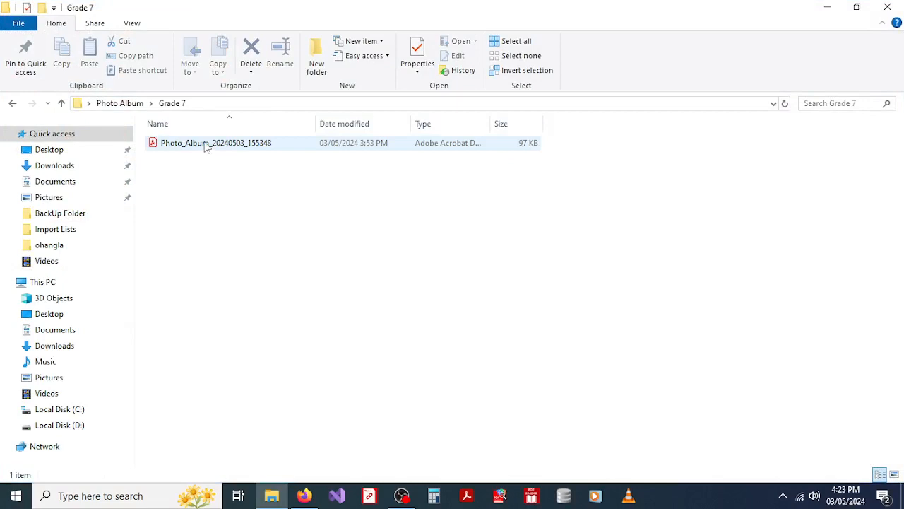
double_click(206, 145)
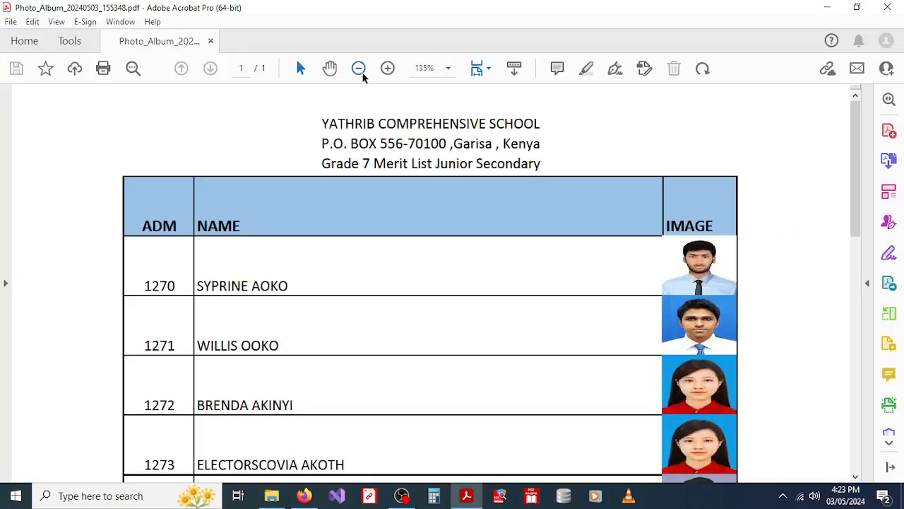
left_click(359, 70)
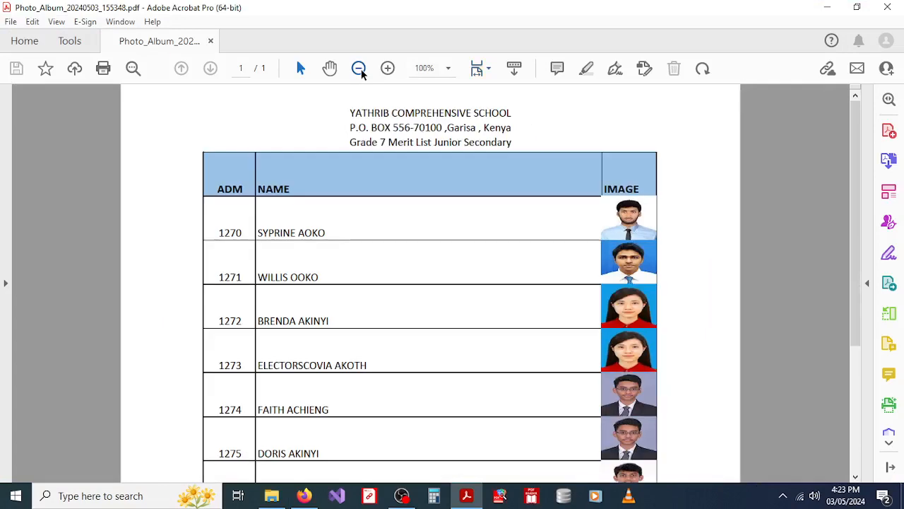
left_click(359, 70)
left_click(359, 70)
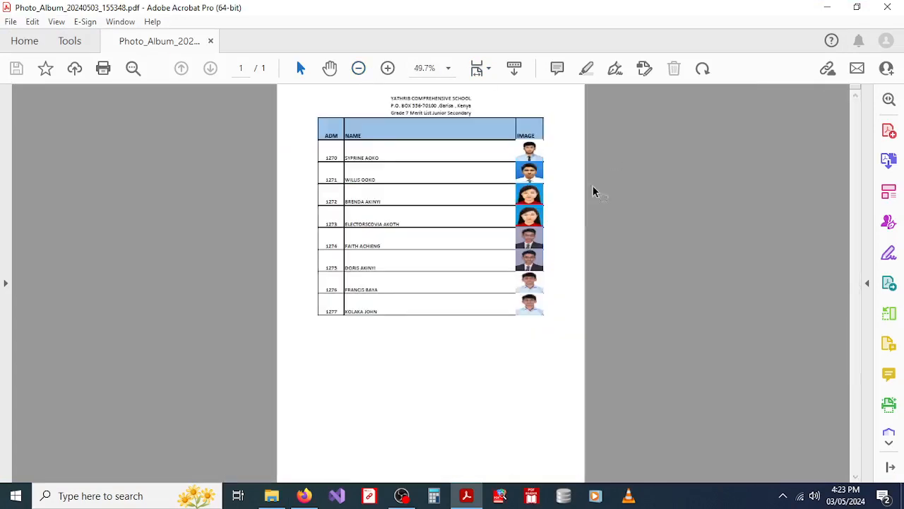
left_click(889, 5)
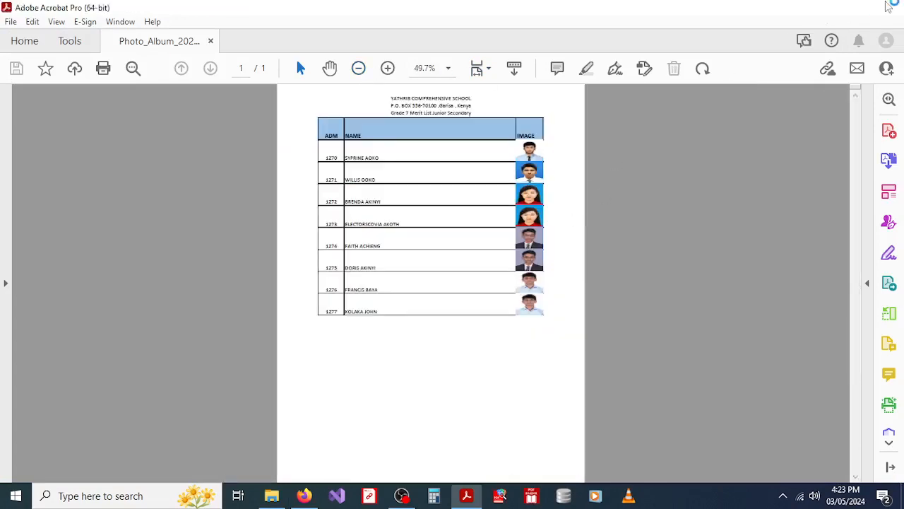
left_click(895, 6)
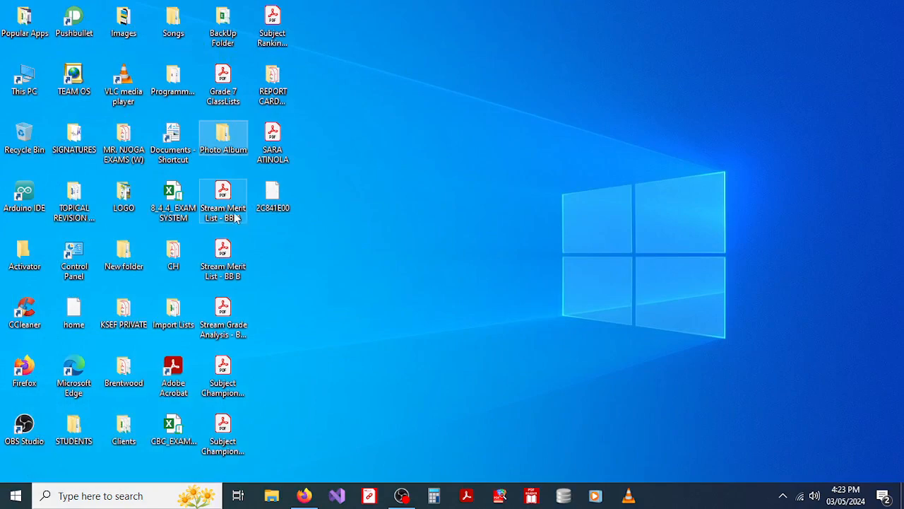
Step: View the Stream Merit List BB A and BB B PDFs zoomed out, then select Subject Champions - Grade 5
double_click(237, 219)
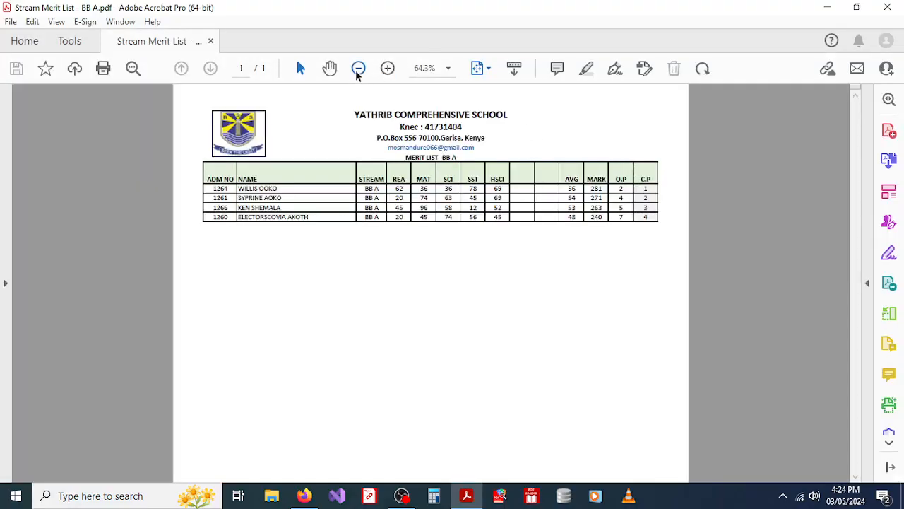
left_click(358, 68)
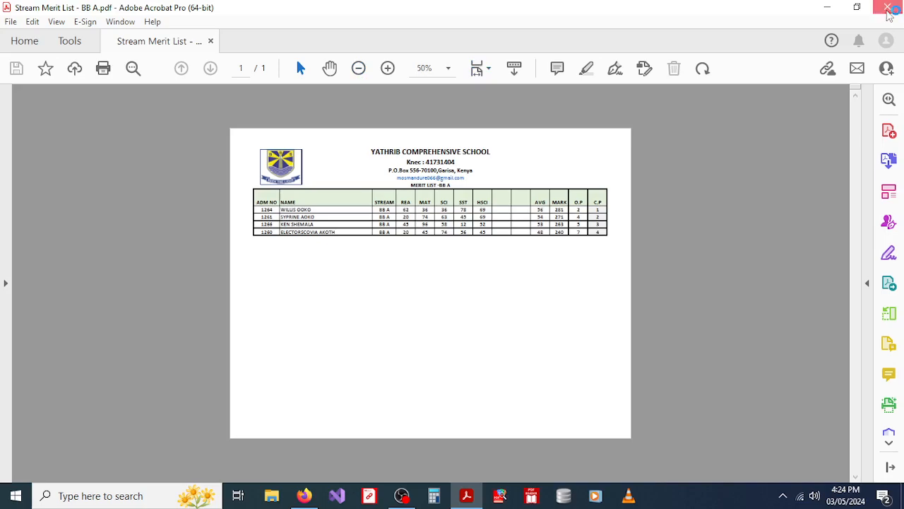
left_click(887, 8)
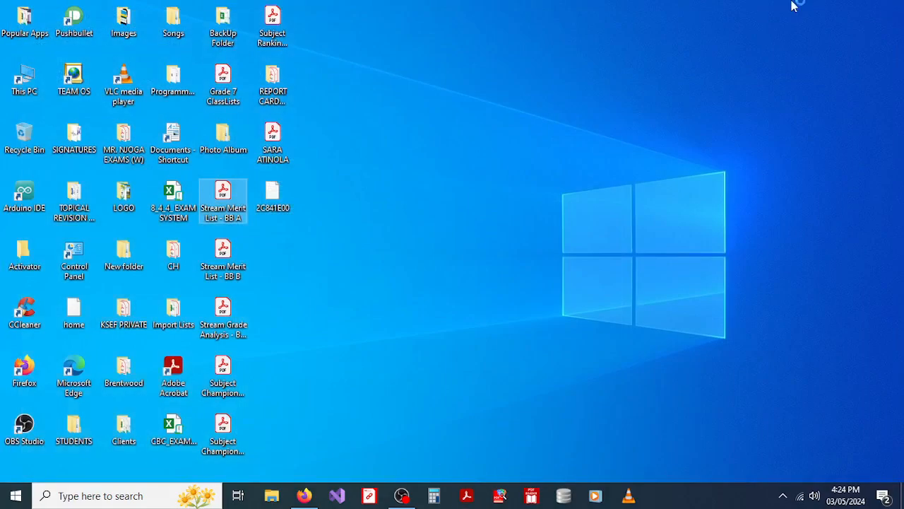
double_click(225, 273)
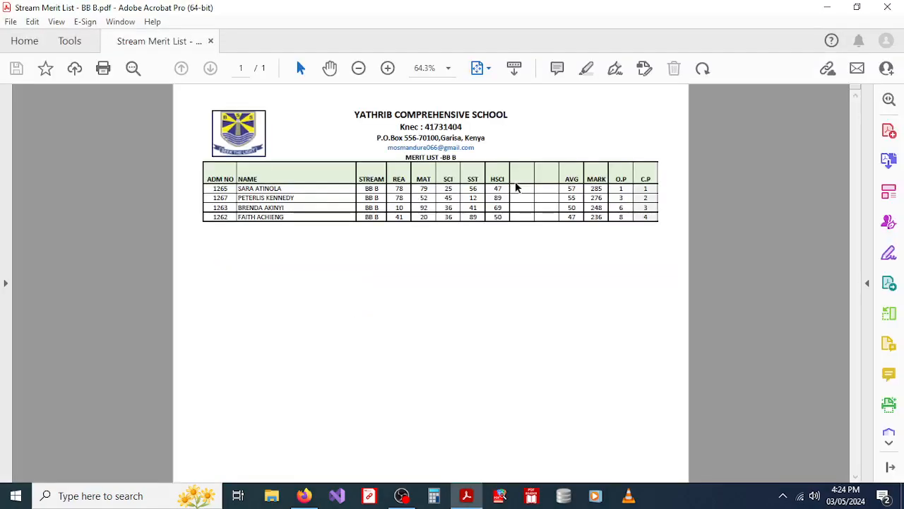
left_click(358, 68)
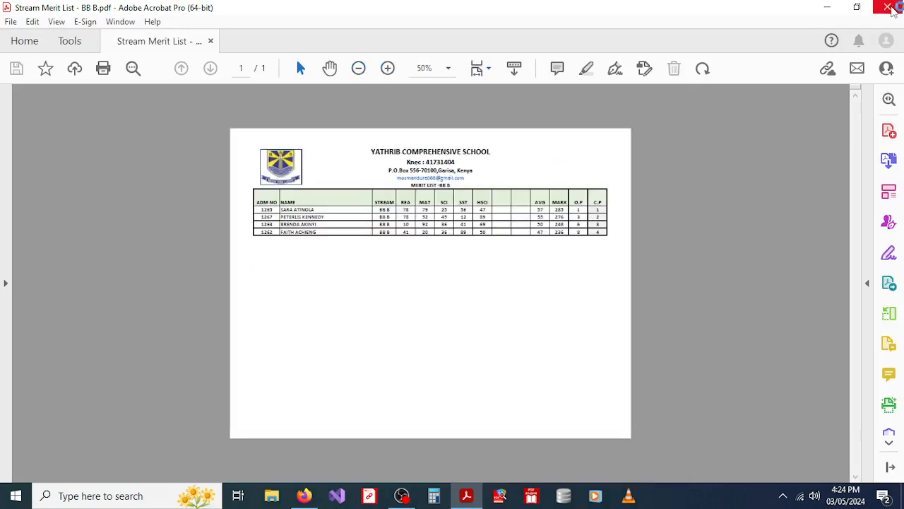
left_click(887, 9)
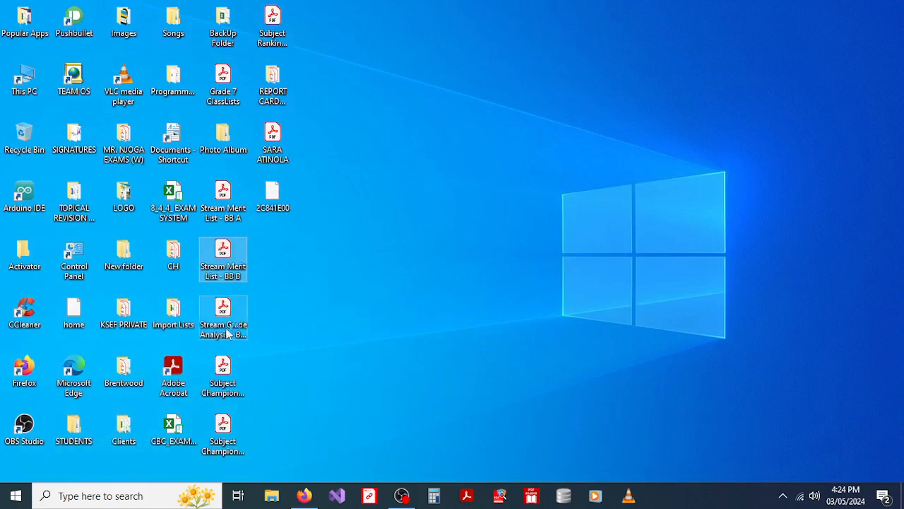
left_click(243, 333)
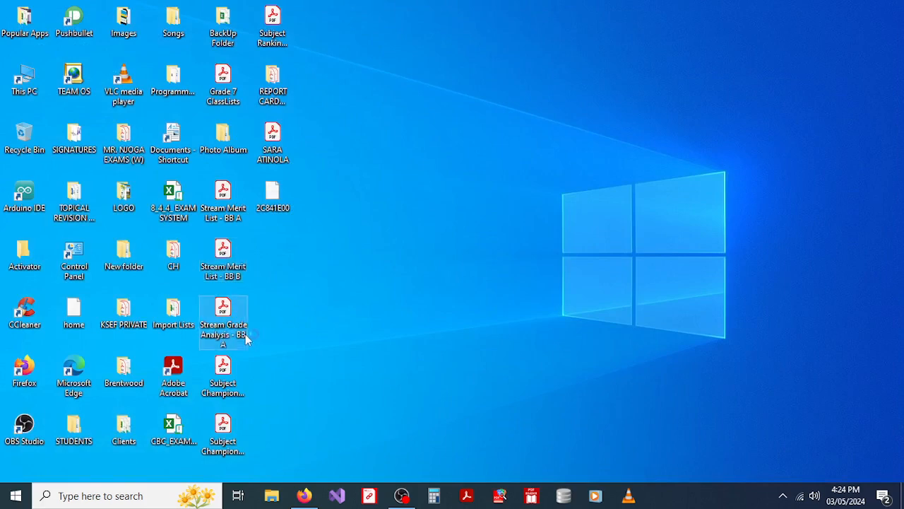
left_click(238, 393)
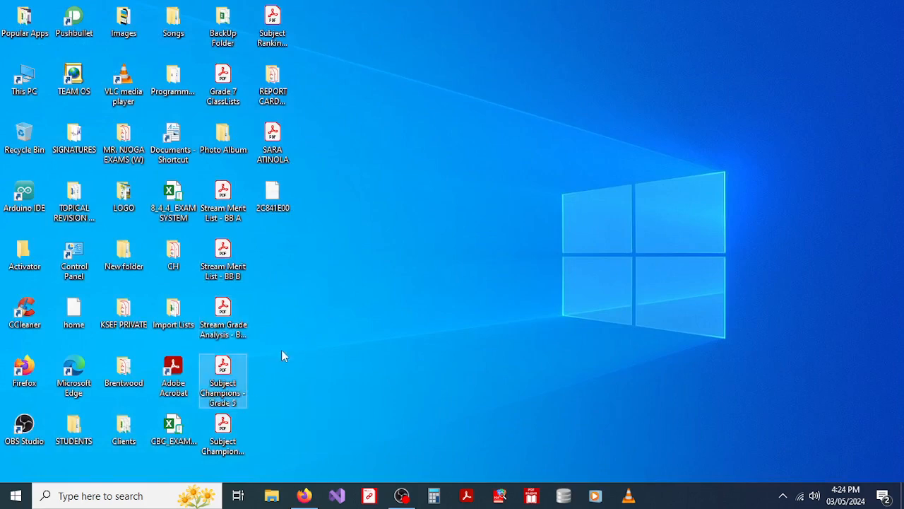
double_click(221, 387)
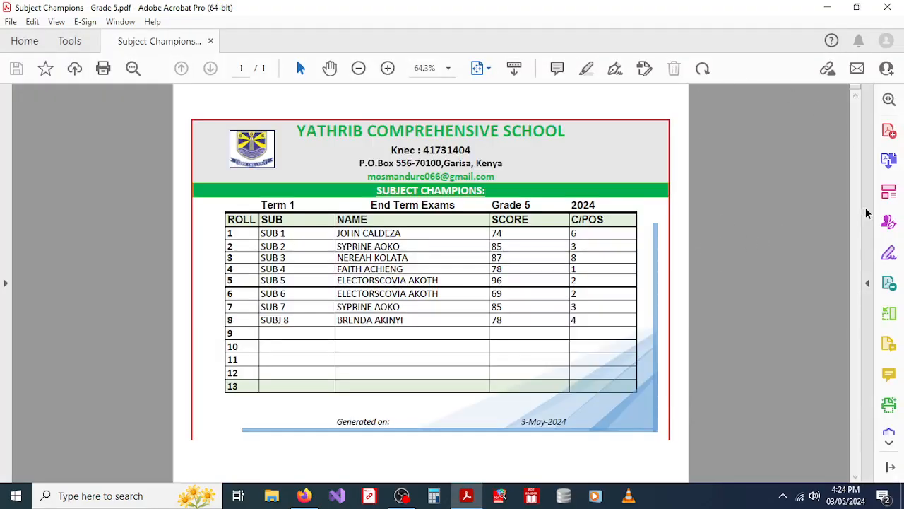
left_click(889, 7)
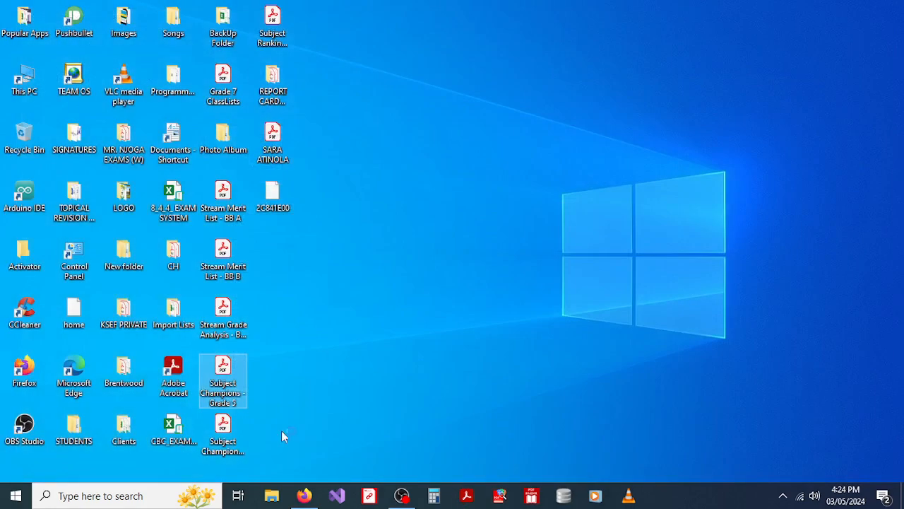
left_click(226, 442)
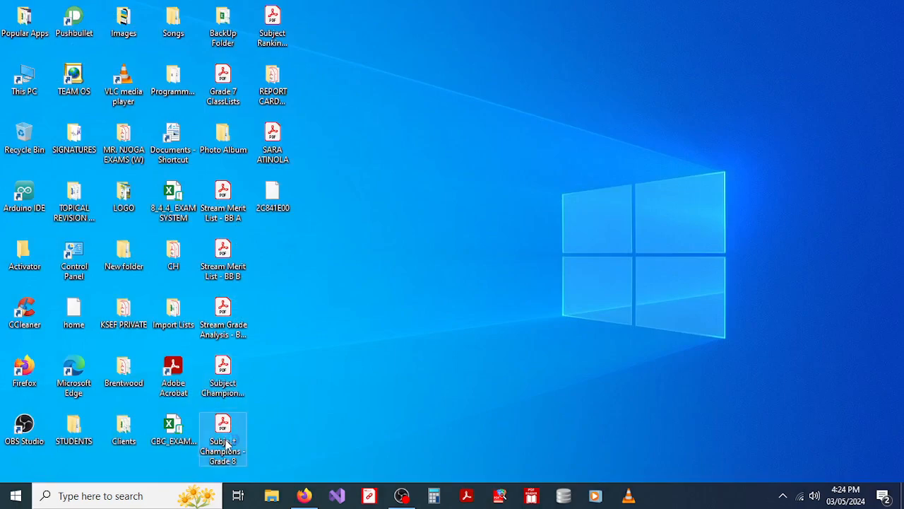
double_click(226, 442)
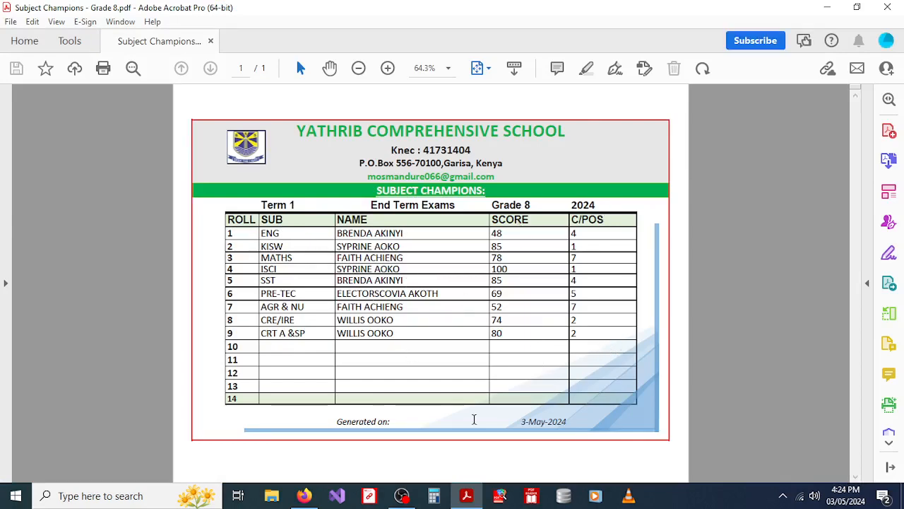
left_click(887, 7)
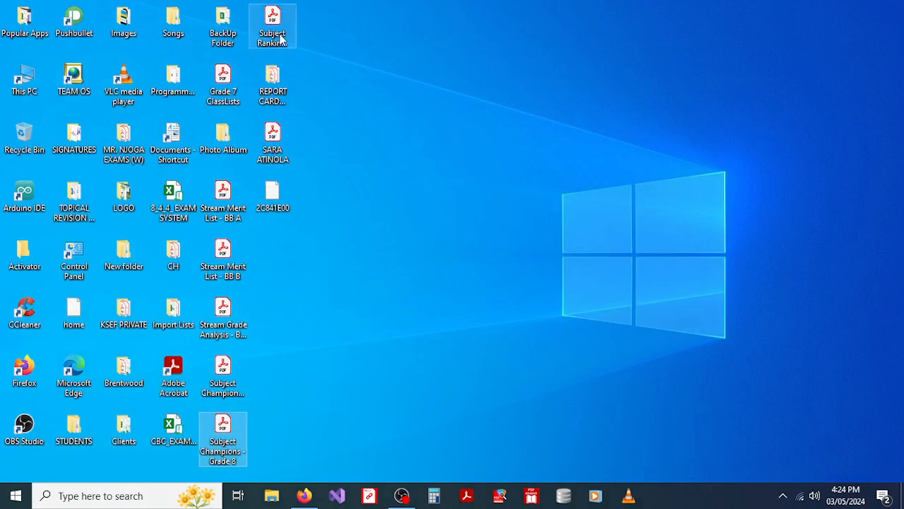
left_click(277, 44)
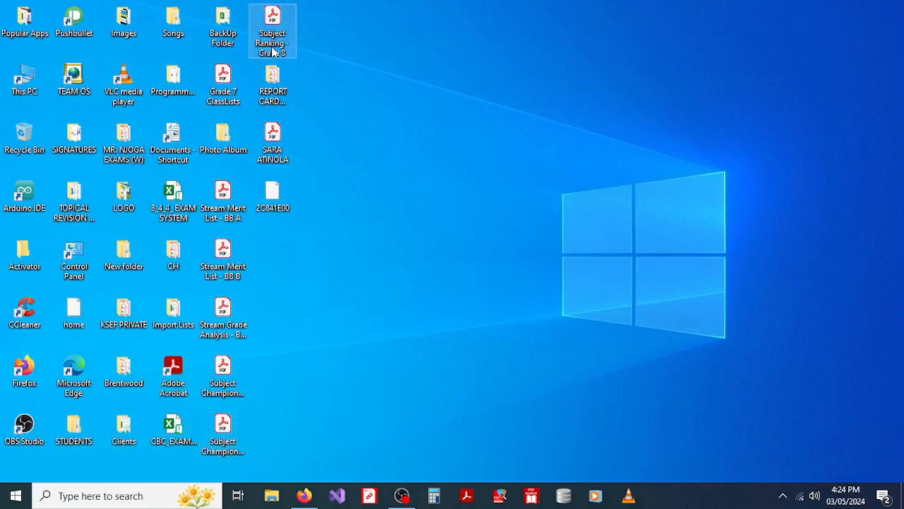
double_click(274, 52)
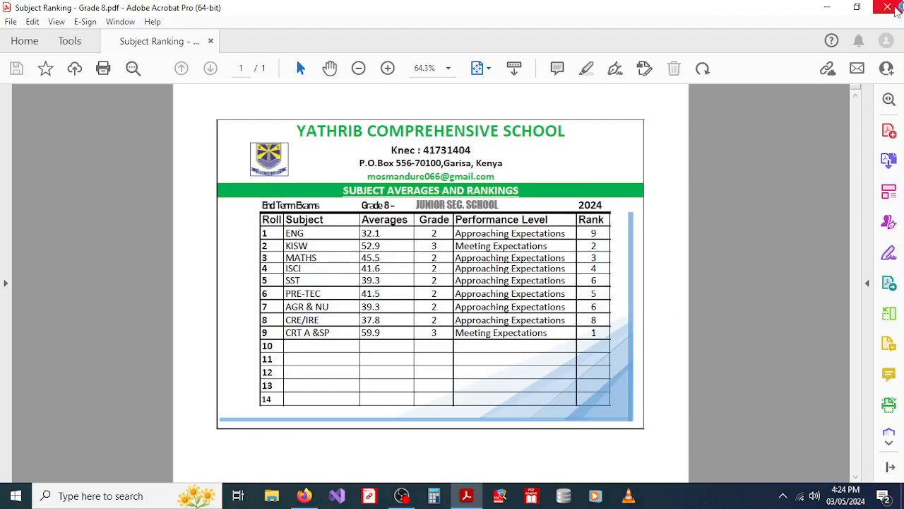
left_click(891, 7)
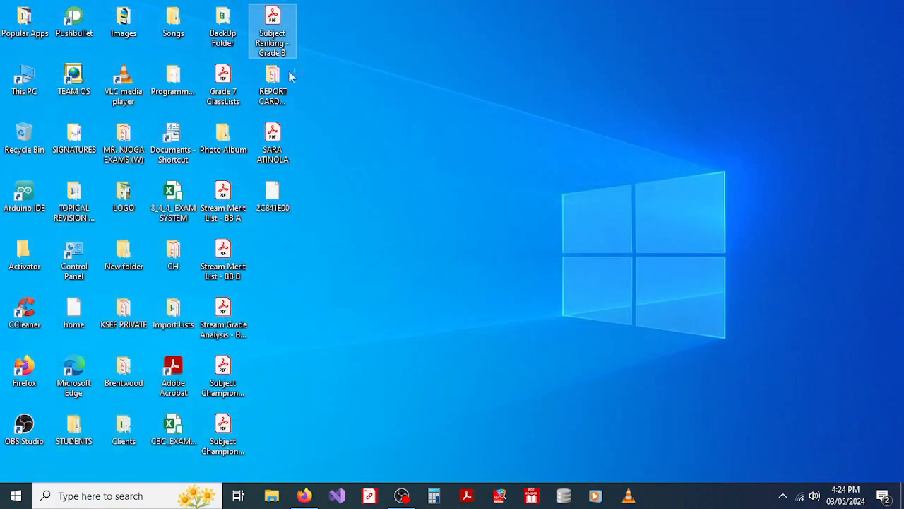
left_click(271, 89)
Step: Open the REPORT CARDS - Baby folder and select the first student's report card PDF
double_click(272, 88)
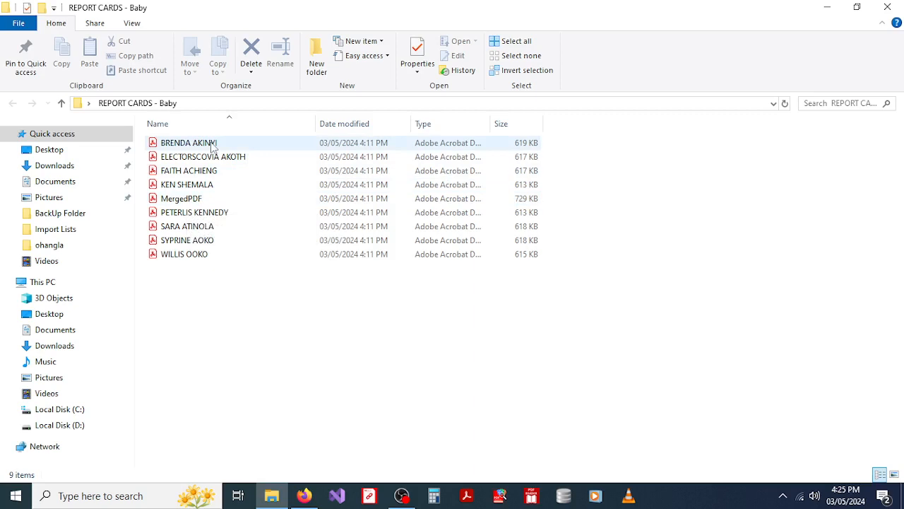
left_click(213, 145)
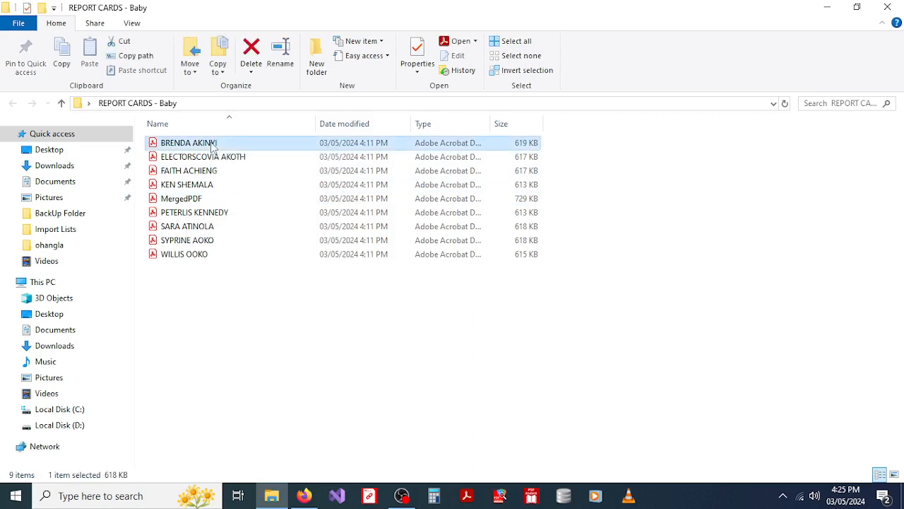
double_click(211, 144)
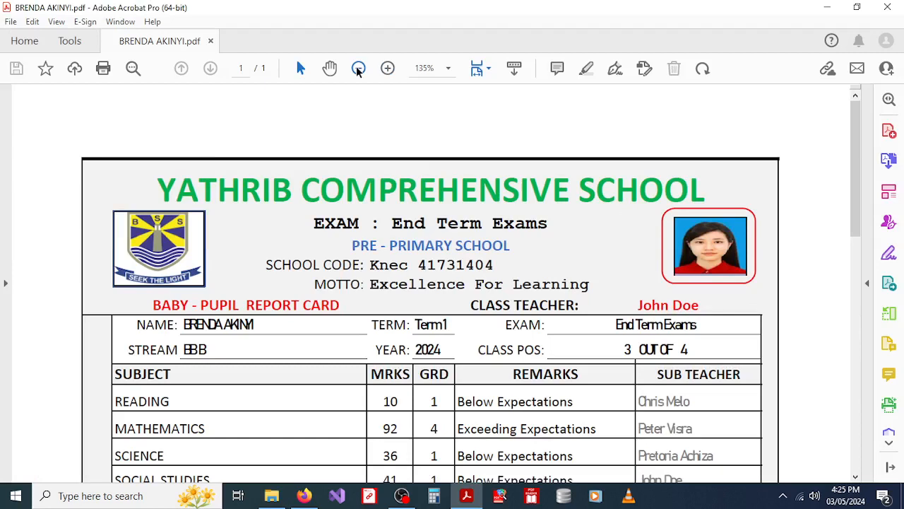
left_click(358, 68)
left_click(358, 69)
left_click(358, 69)
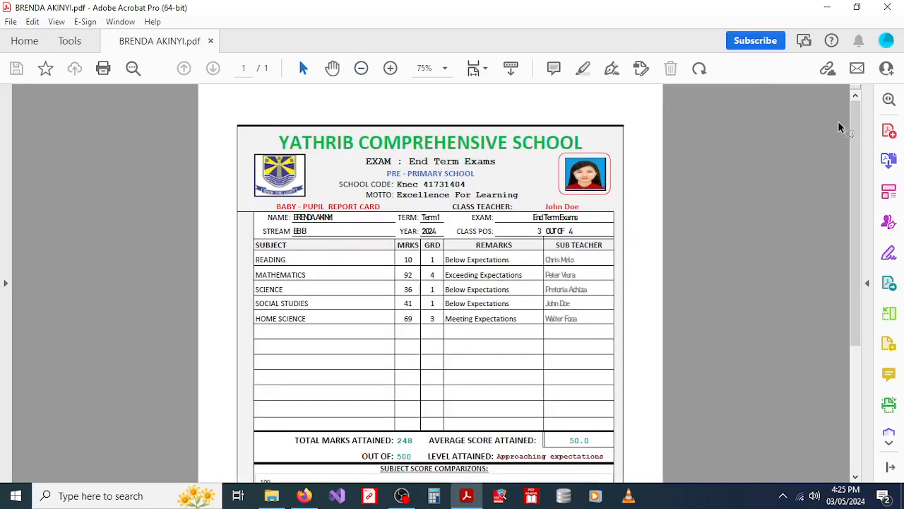
mouse_move(855, 135)
left_mouse_down()
mouse_move(860, 262)
mouse_move(856, 136)
left_mouse_up()
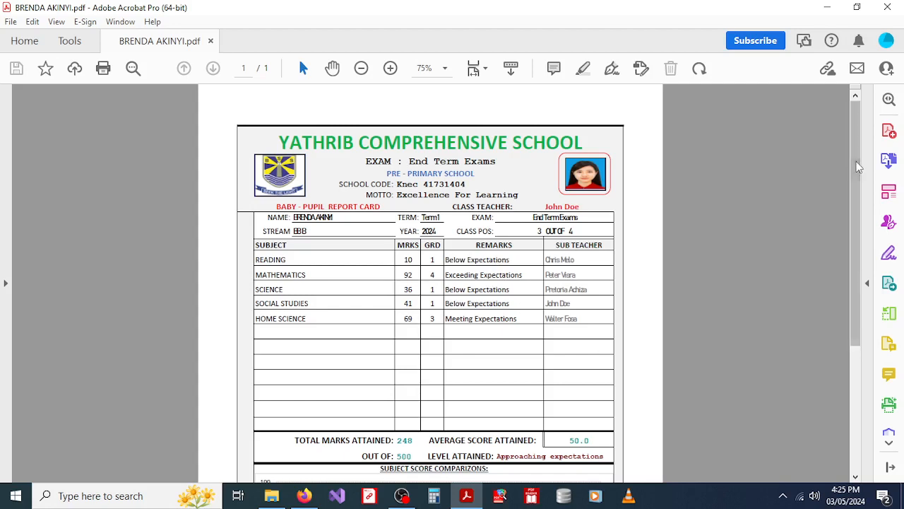
scroll(526, 318, "down", 3)
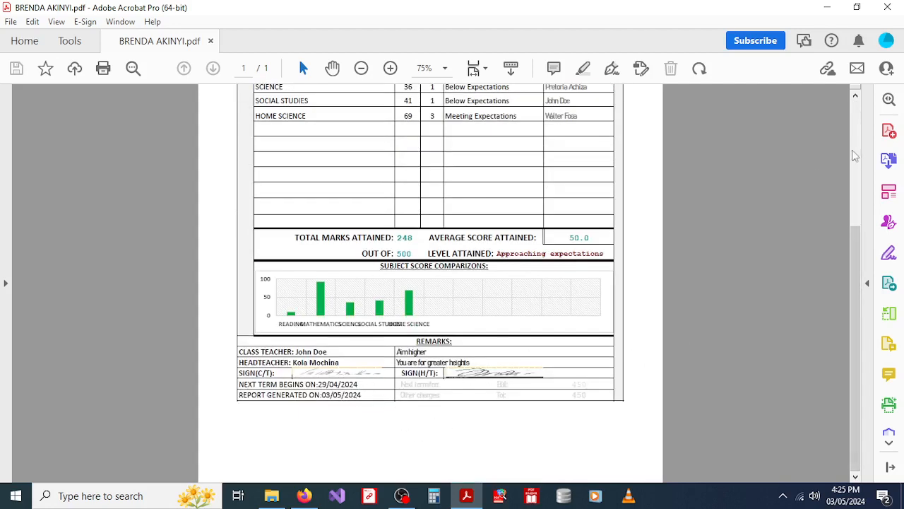
scroll(859, 244, "up", 3)
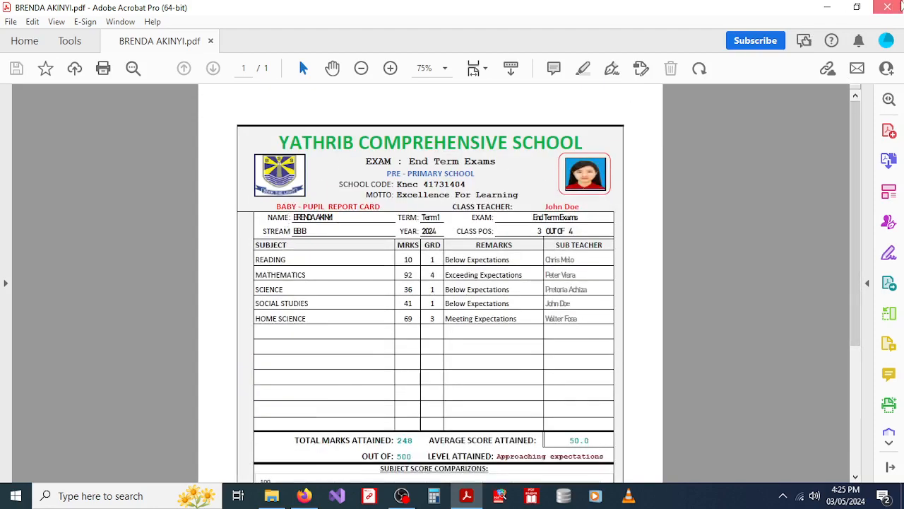
left_click(887, 7)
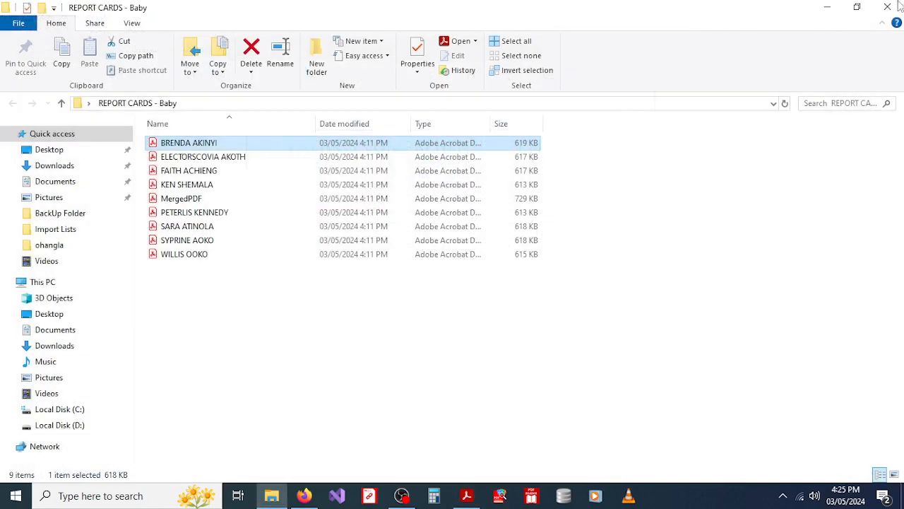
Step: Open MergedPDF and zoom out to 49.7% so a whole report card page fits
left_click(205, 202)
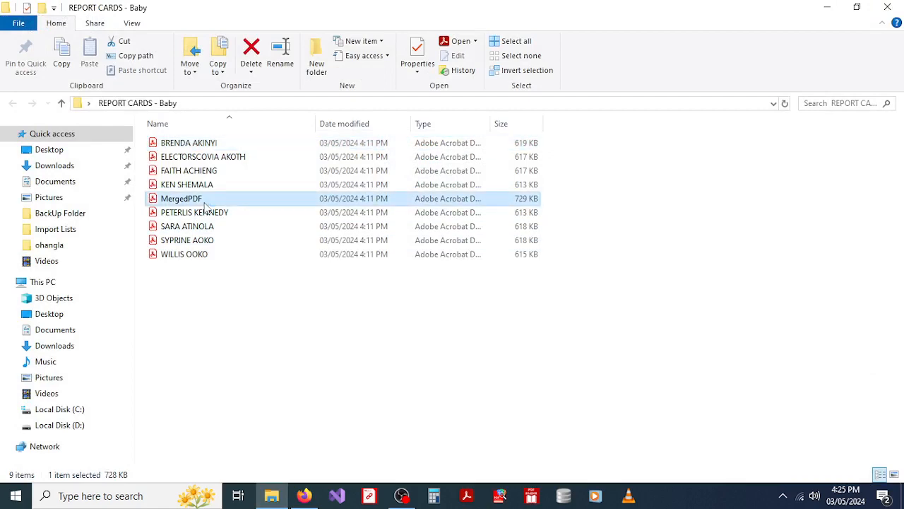
double_click(205, 203)
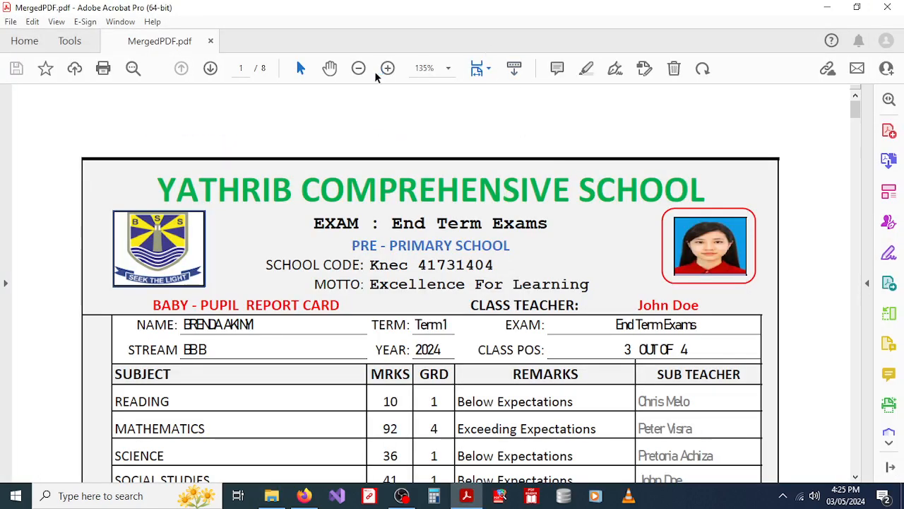
left_click(359, 68)
left_click(359, 68)
left_click(359, 69)
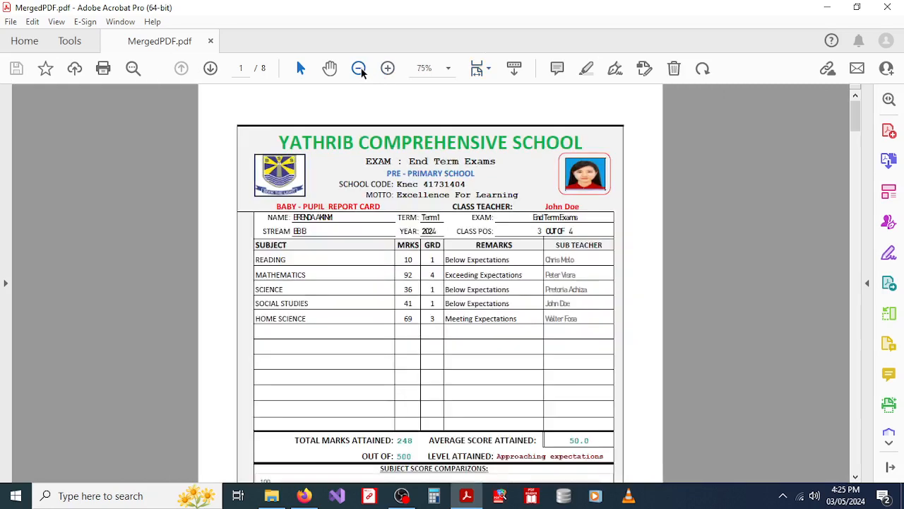
left_click(359, 69)
left_click(359, 68)
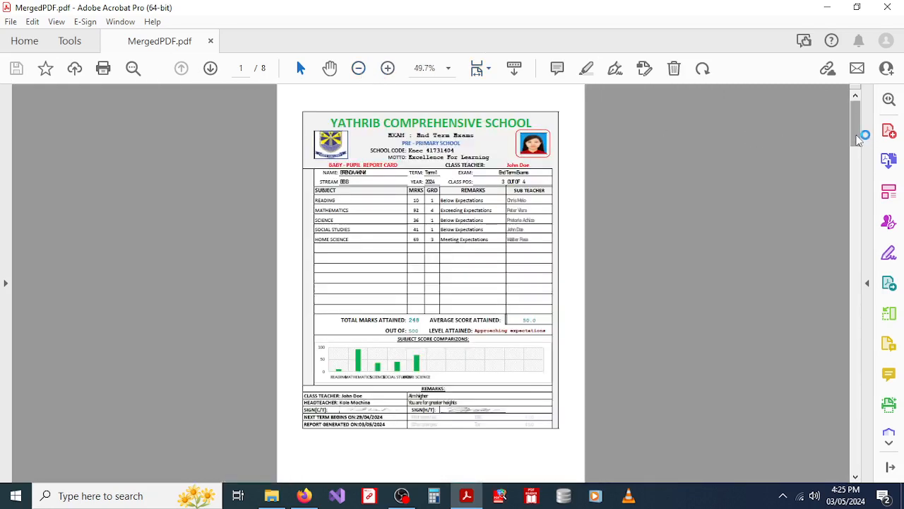
Step: Scroll through to page 8 of the merged report cards, then close Acrobat and the folder
left_click_drag(858, 139, 857, 468)
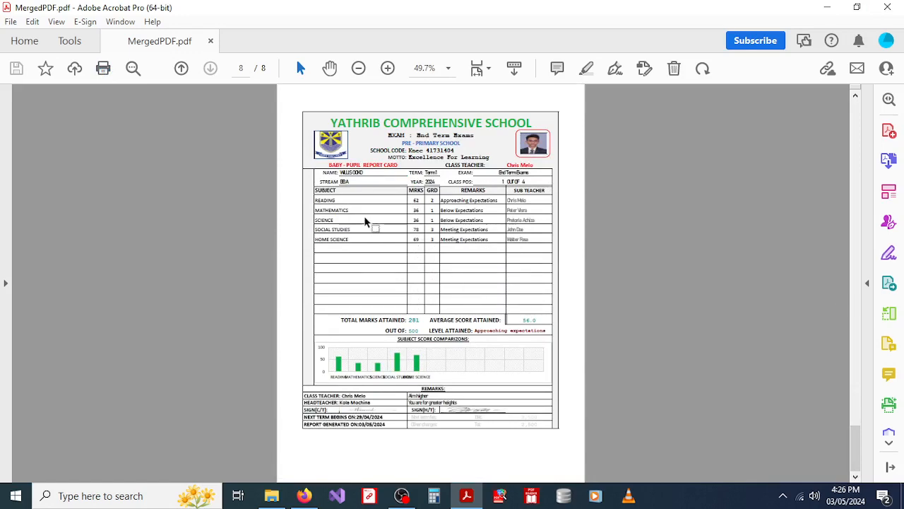
left_click(889, 8)
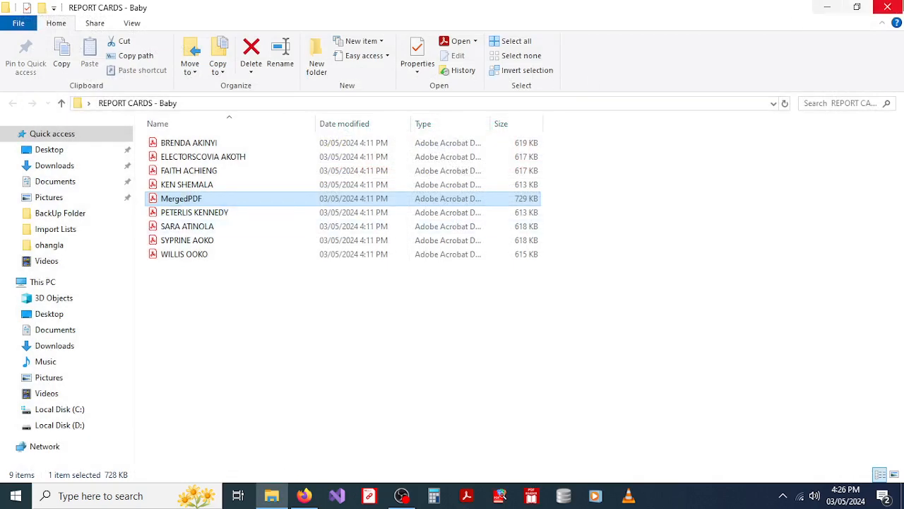
left_click(899, 10)
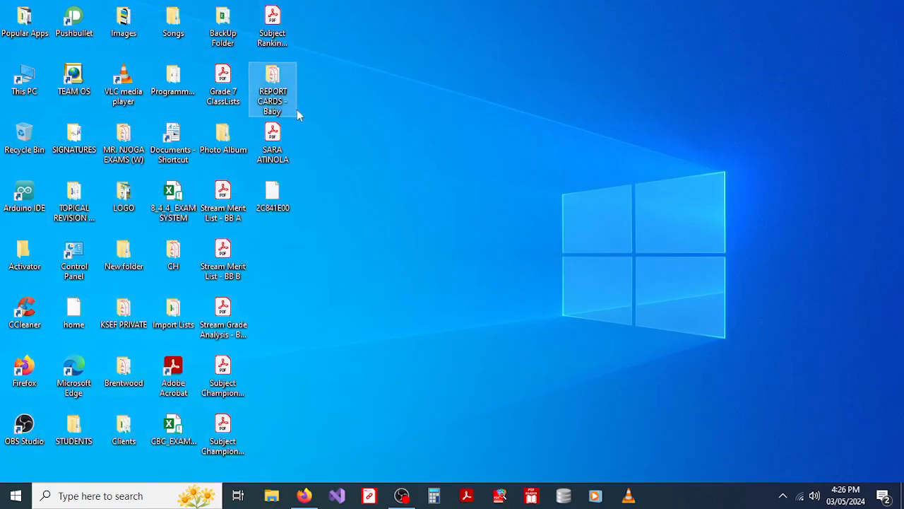
double_click(274, 145)
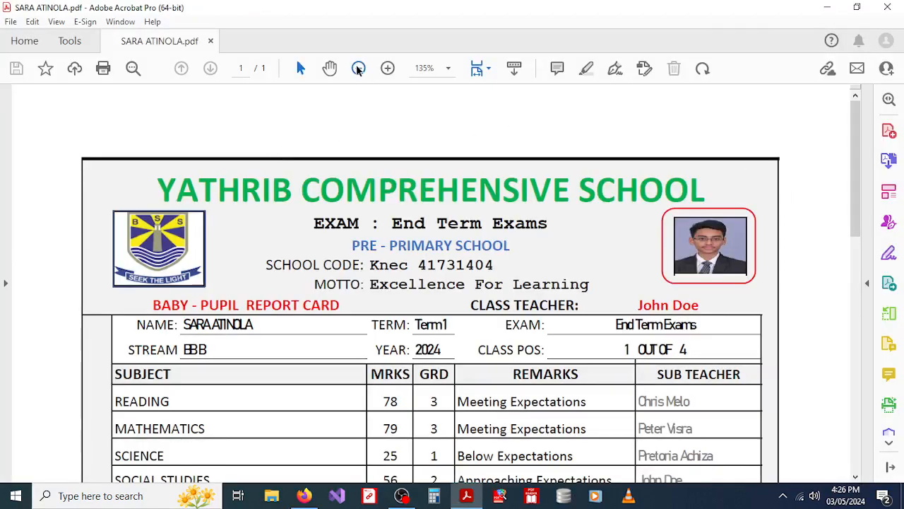
left_click(359, 68)
left_click(359, 67)
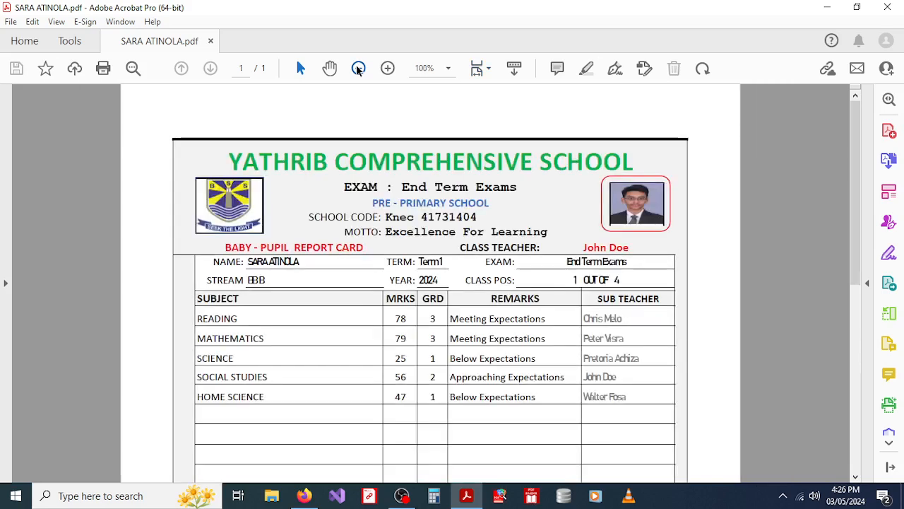
left_click(358, 68)
left_click(358, 68)
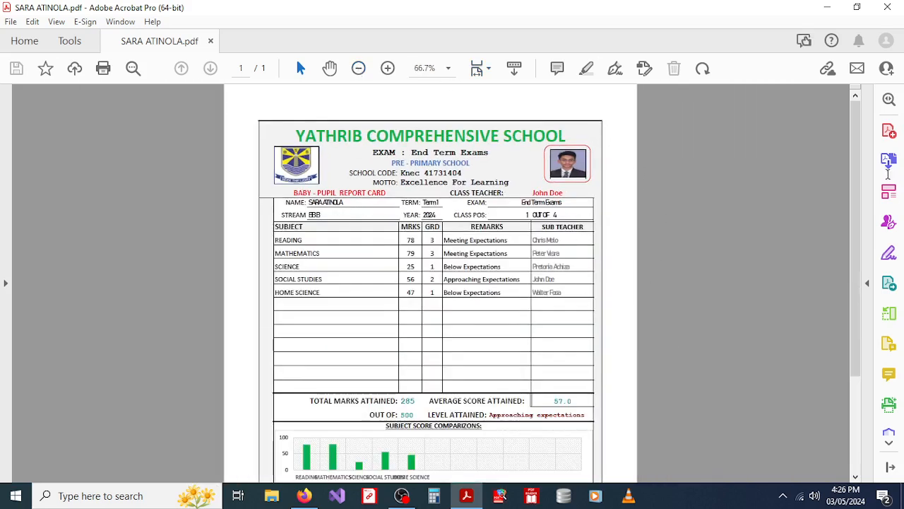
left_click_drag(856, 178, 872, 162)
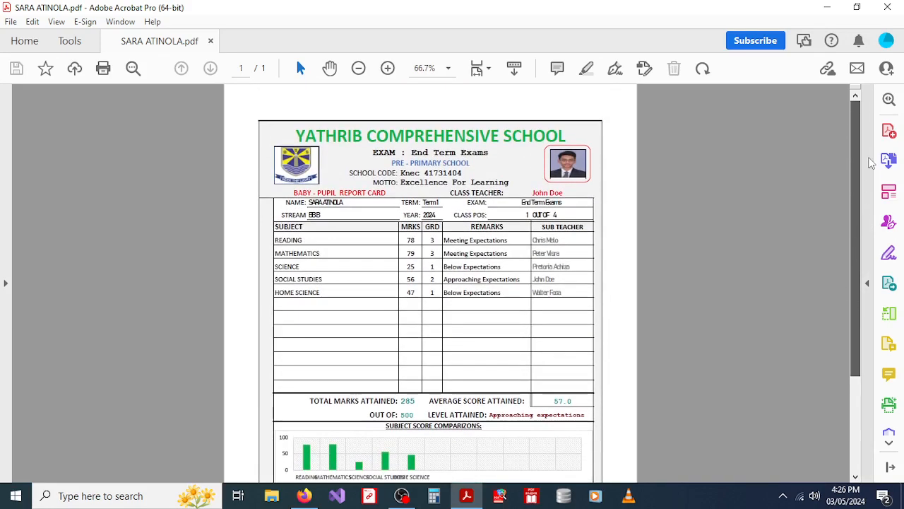
left_click(887, 7)
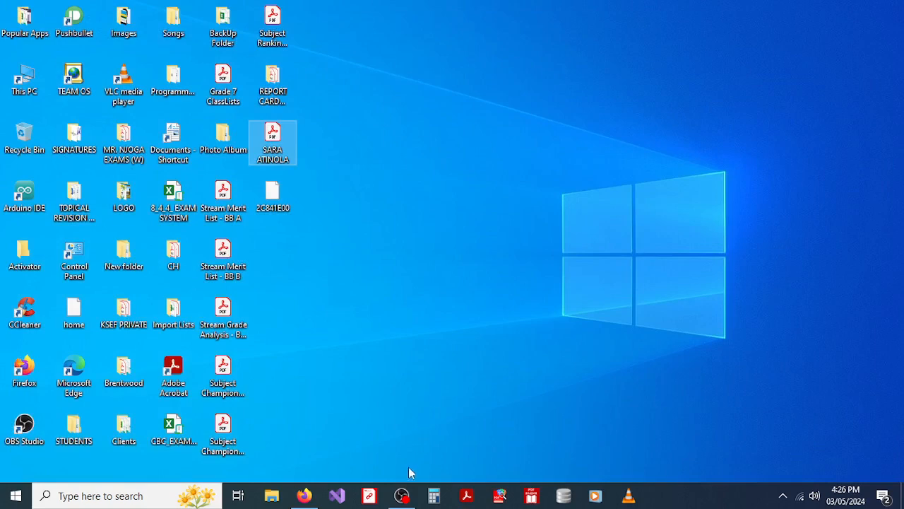
left_click(402, 494)
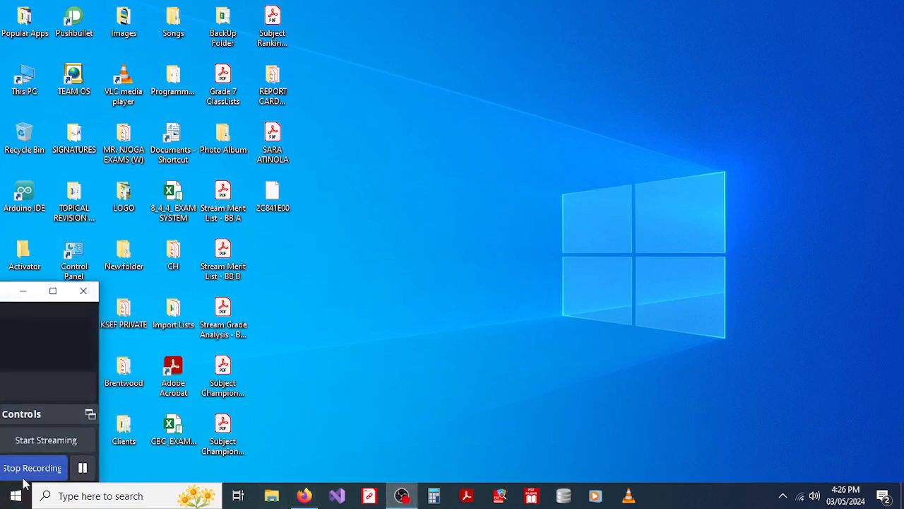